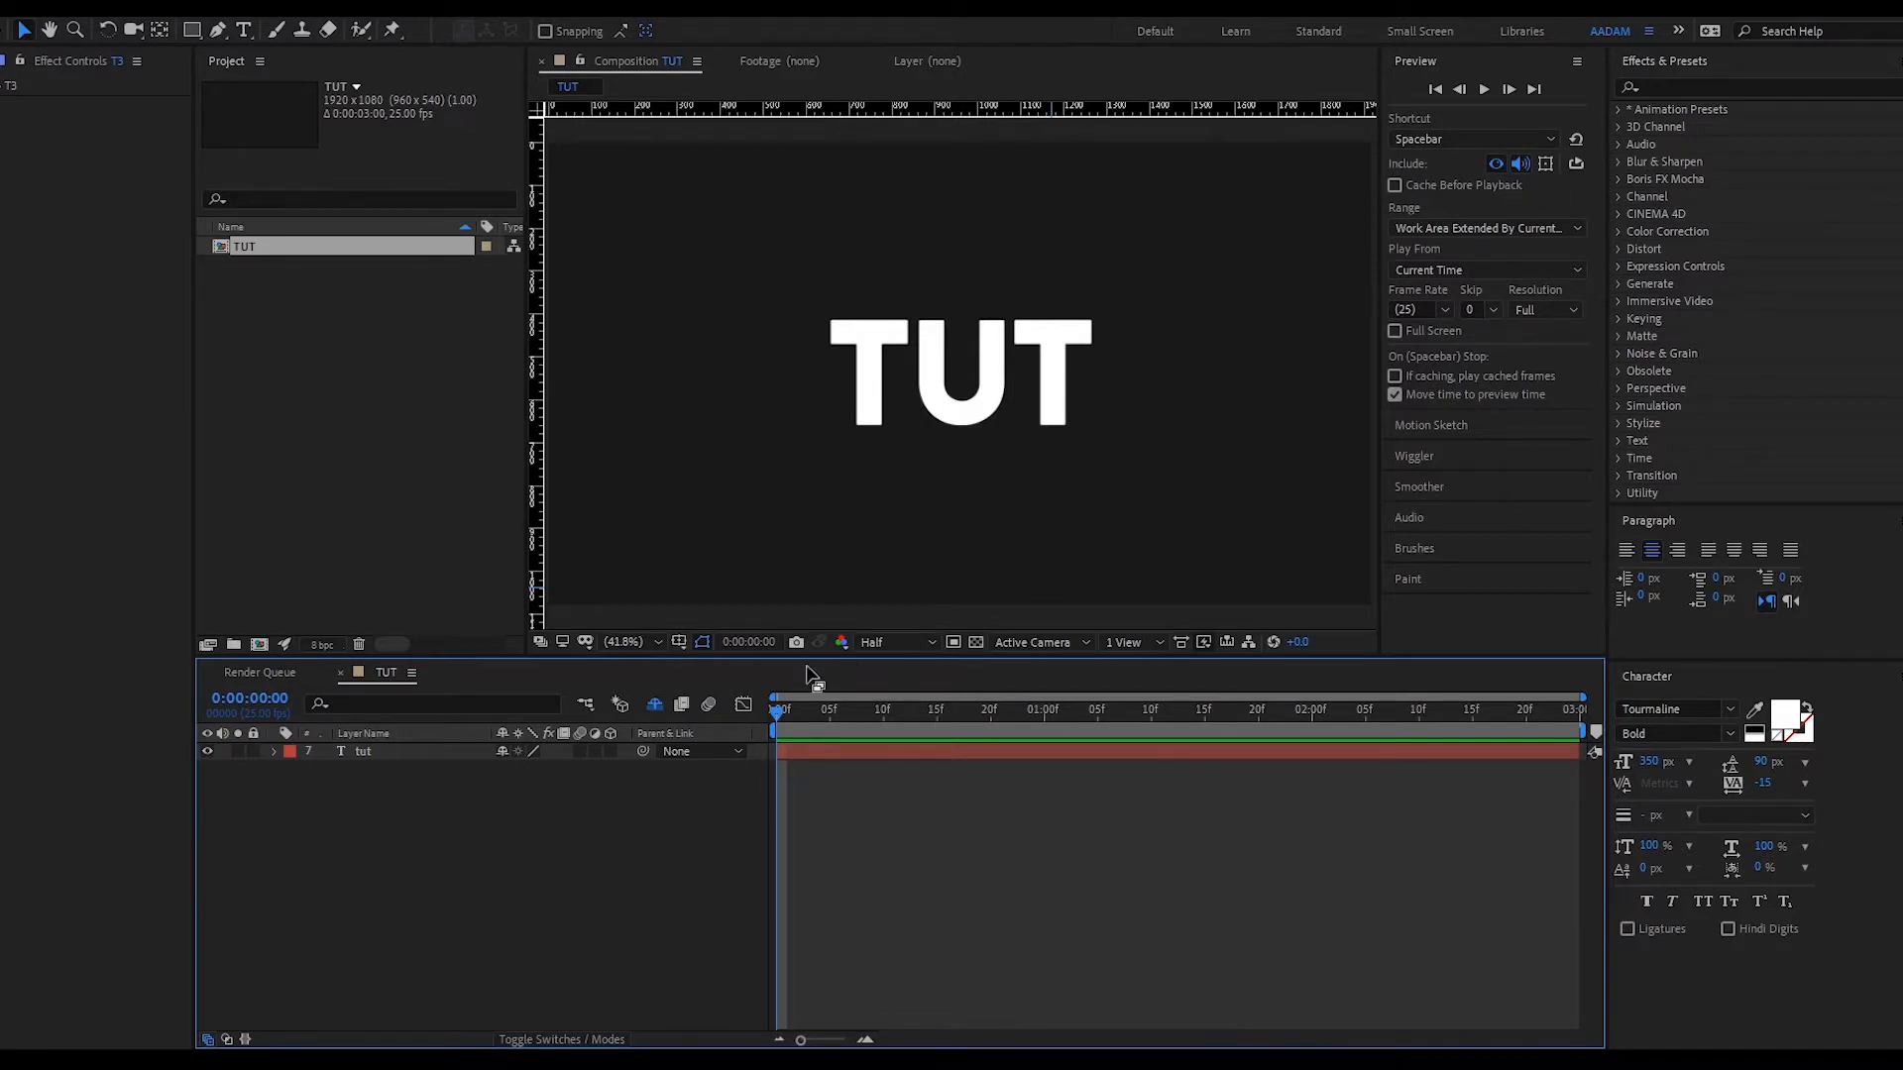
- Scrub through the opening frames and select the tut text layer
{"action": "left_click_drag", "start_coordinate": [805, 727], "coordinate": [735, 731]}
{"action": "left_click", "coordinate": [1158, 755]}
{"action": "left_click", "coordinate": [788, 443]}
{"action": "left_click", "coordinate": [941, 754]}
{"action": "left_click", "coordinate": [960, 856]}
- On a new Shape Layer 1, draw a white rectangle over the first T's crossbar, extending left, at 100% zoom
{"action": "left_click", "coordinate": [579, 143]}
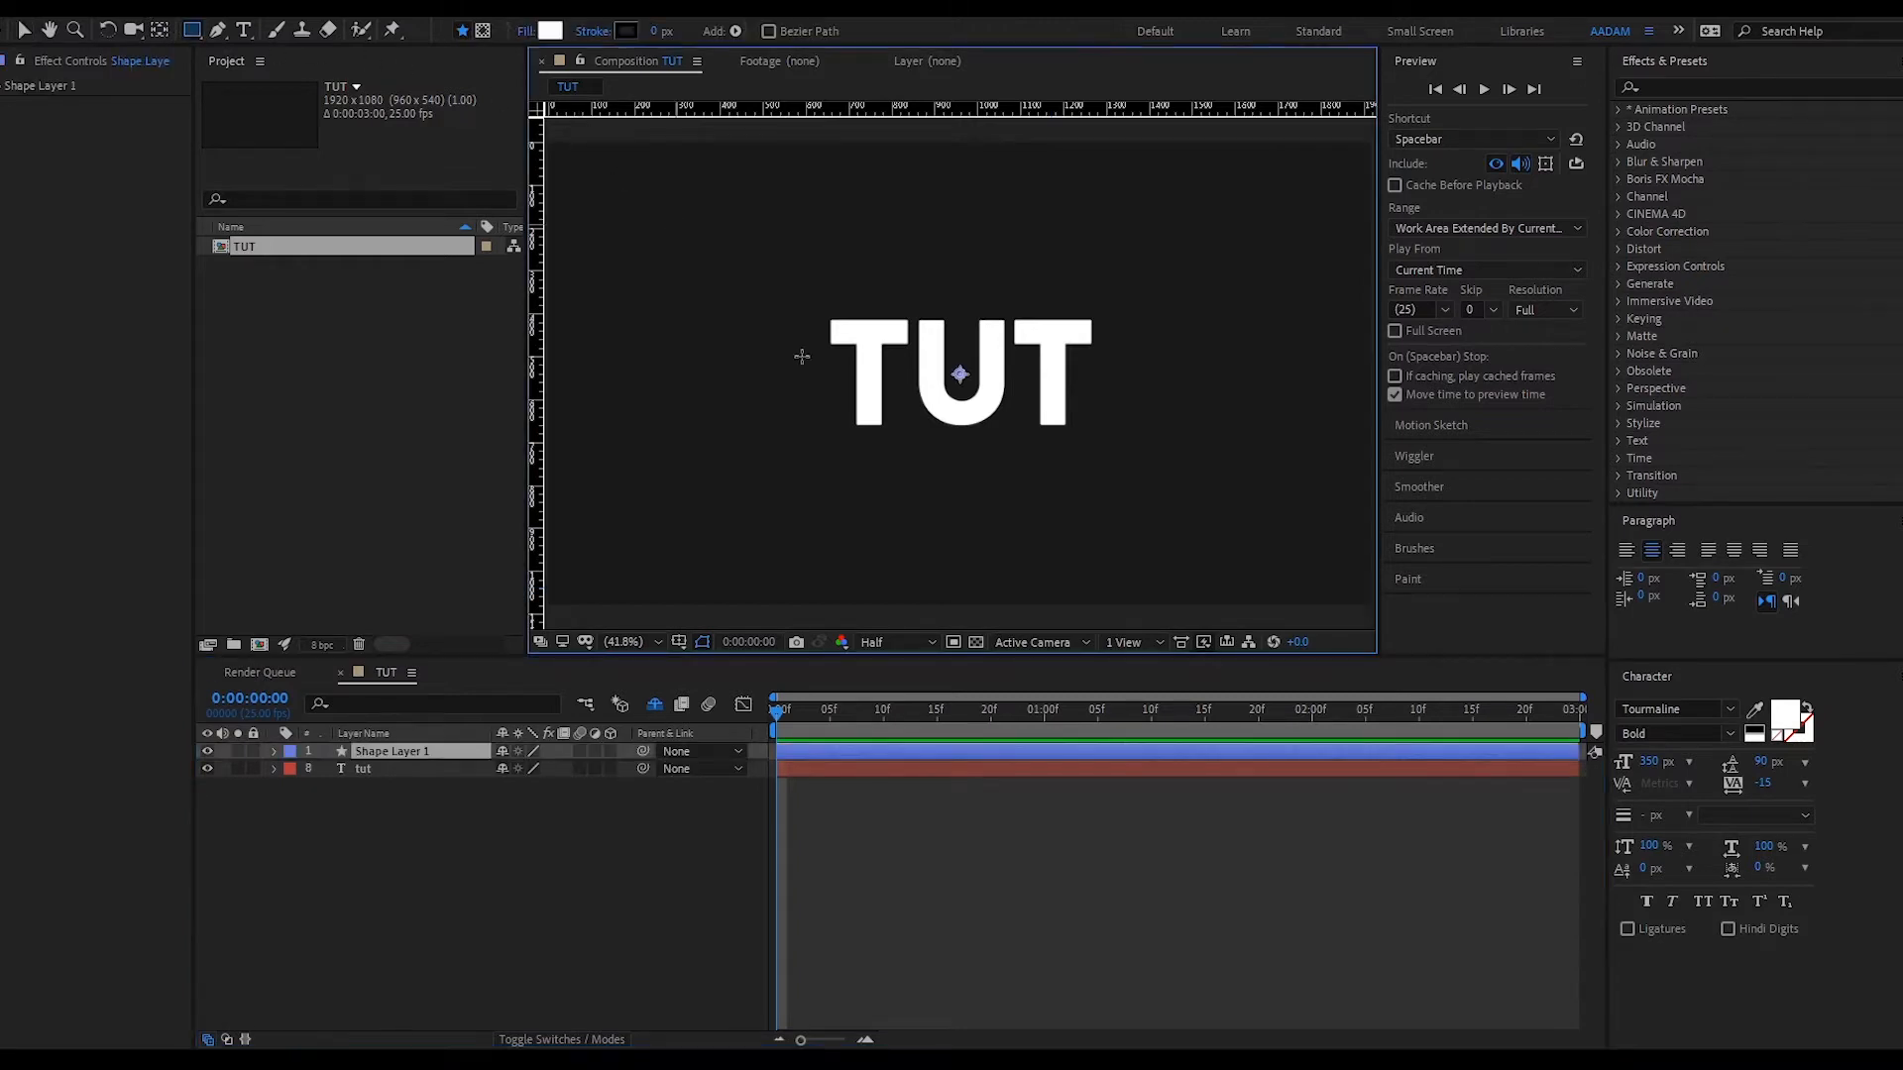
{"action": "left_click", "coordinate": [1042, 751]}
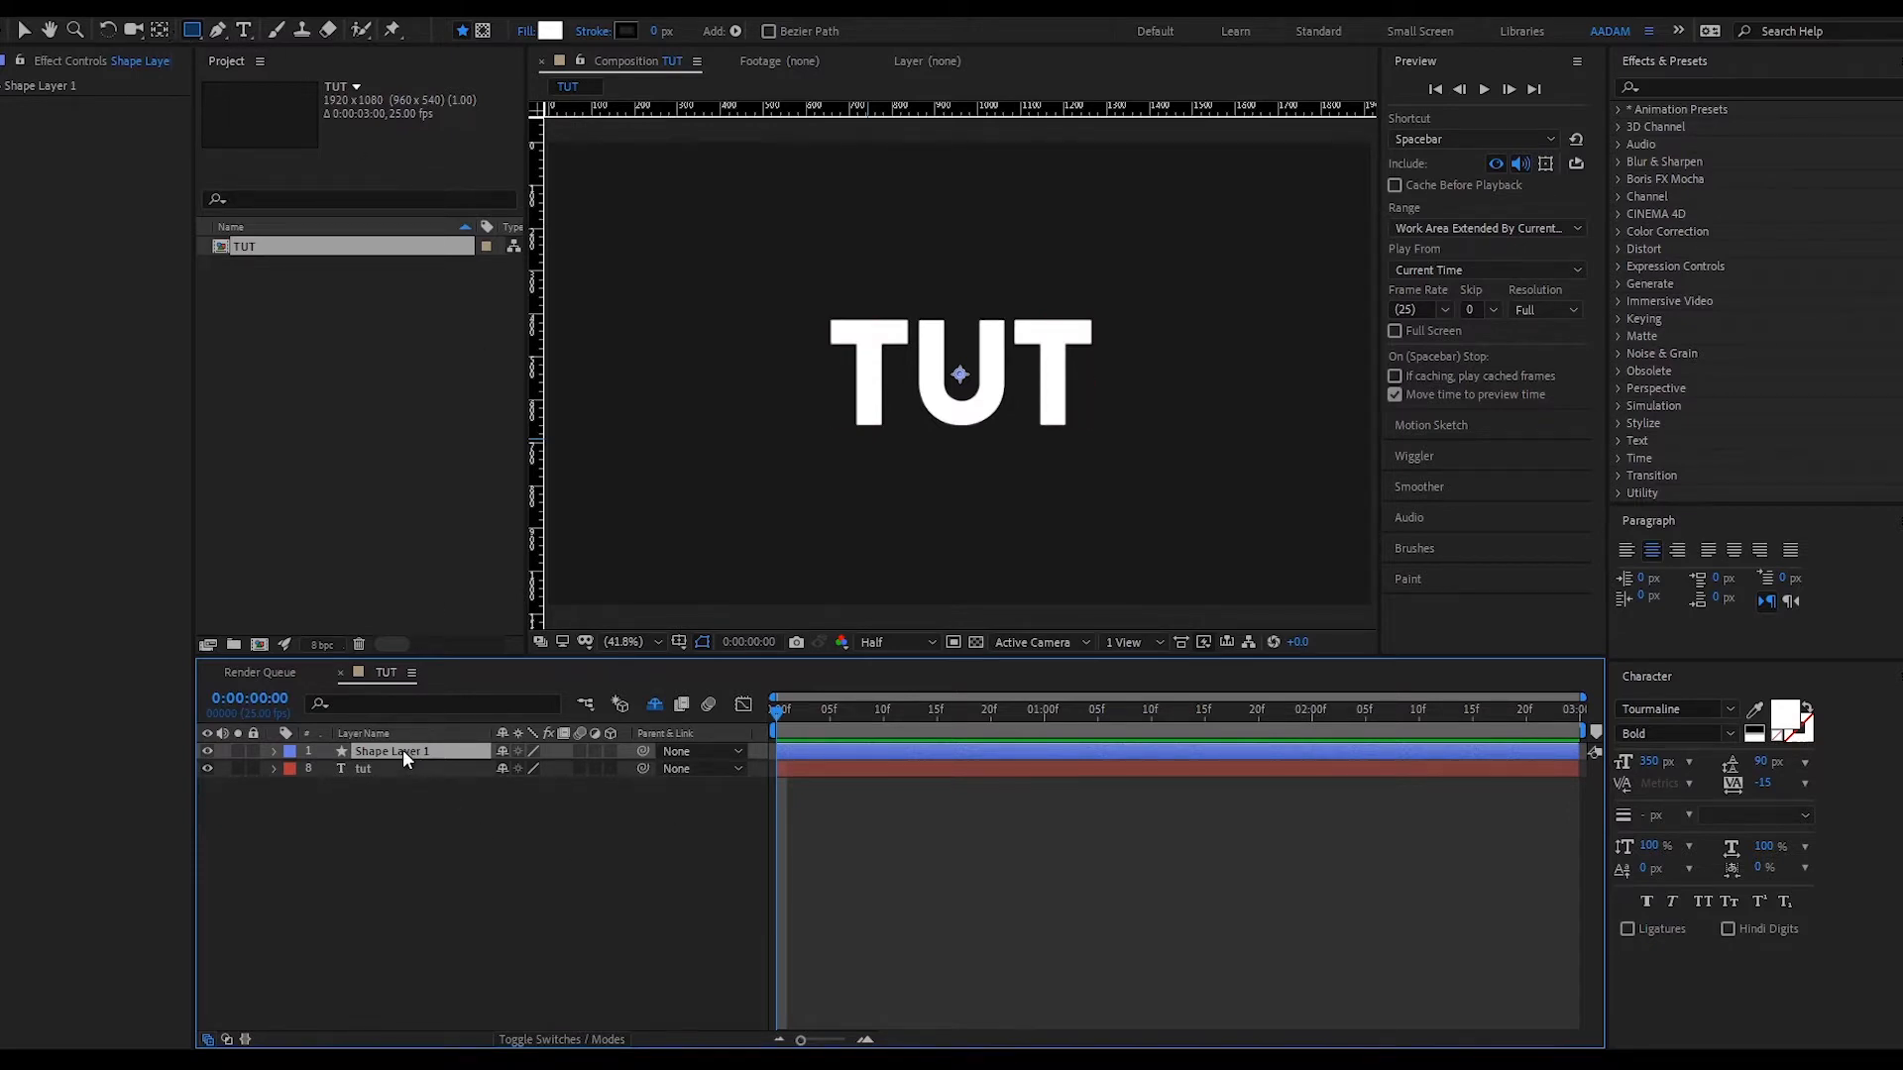
{"action": "left_click", "coordinate": [192, 29]}
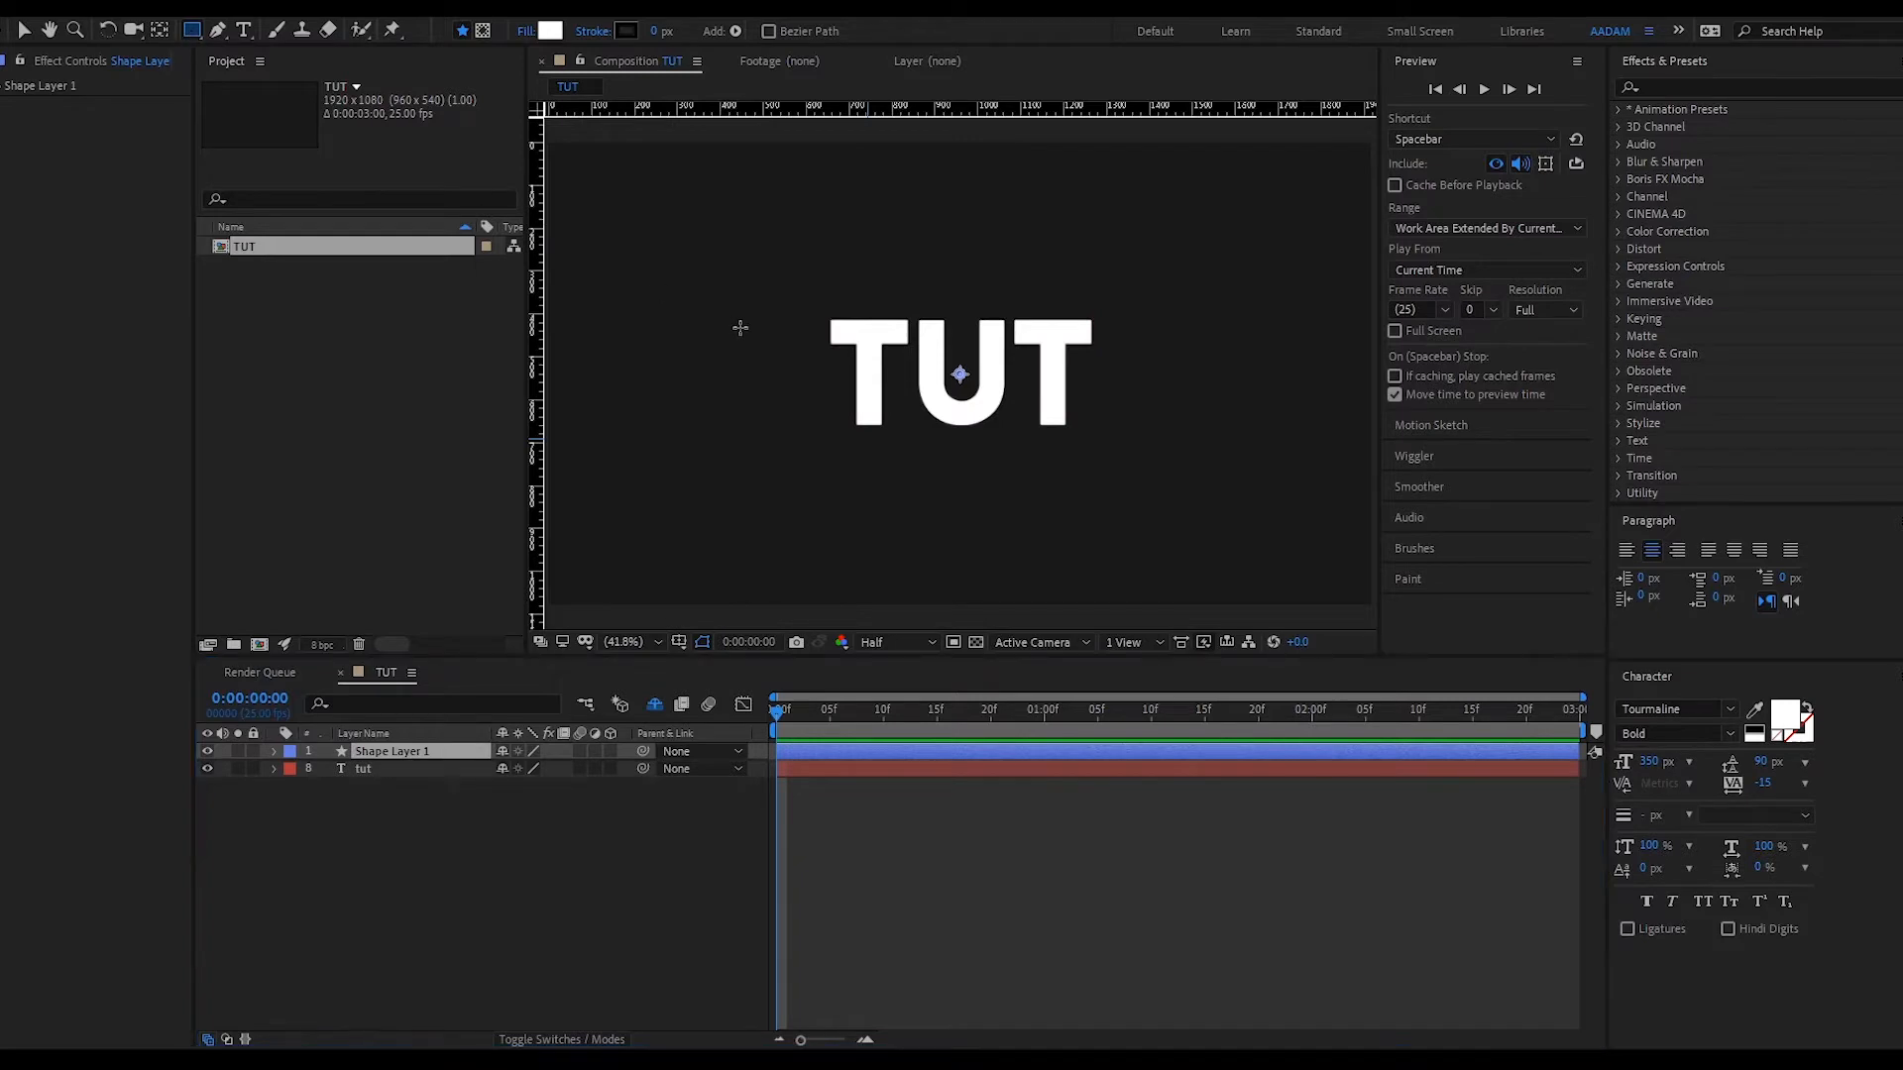
{"action": "key", "text": "slash"}
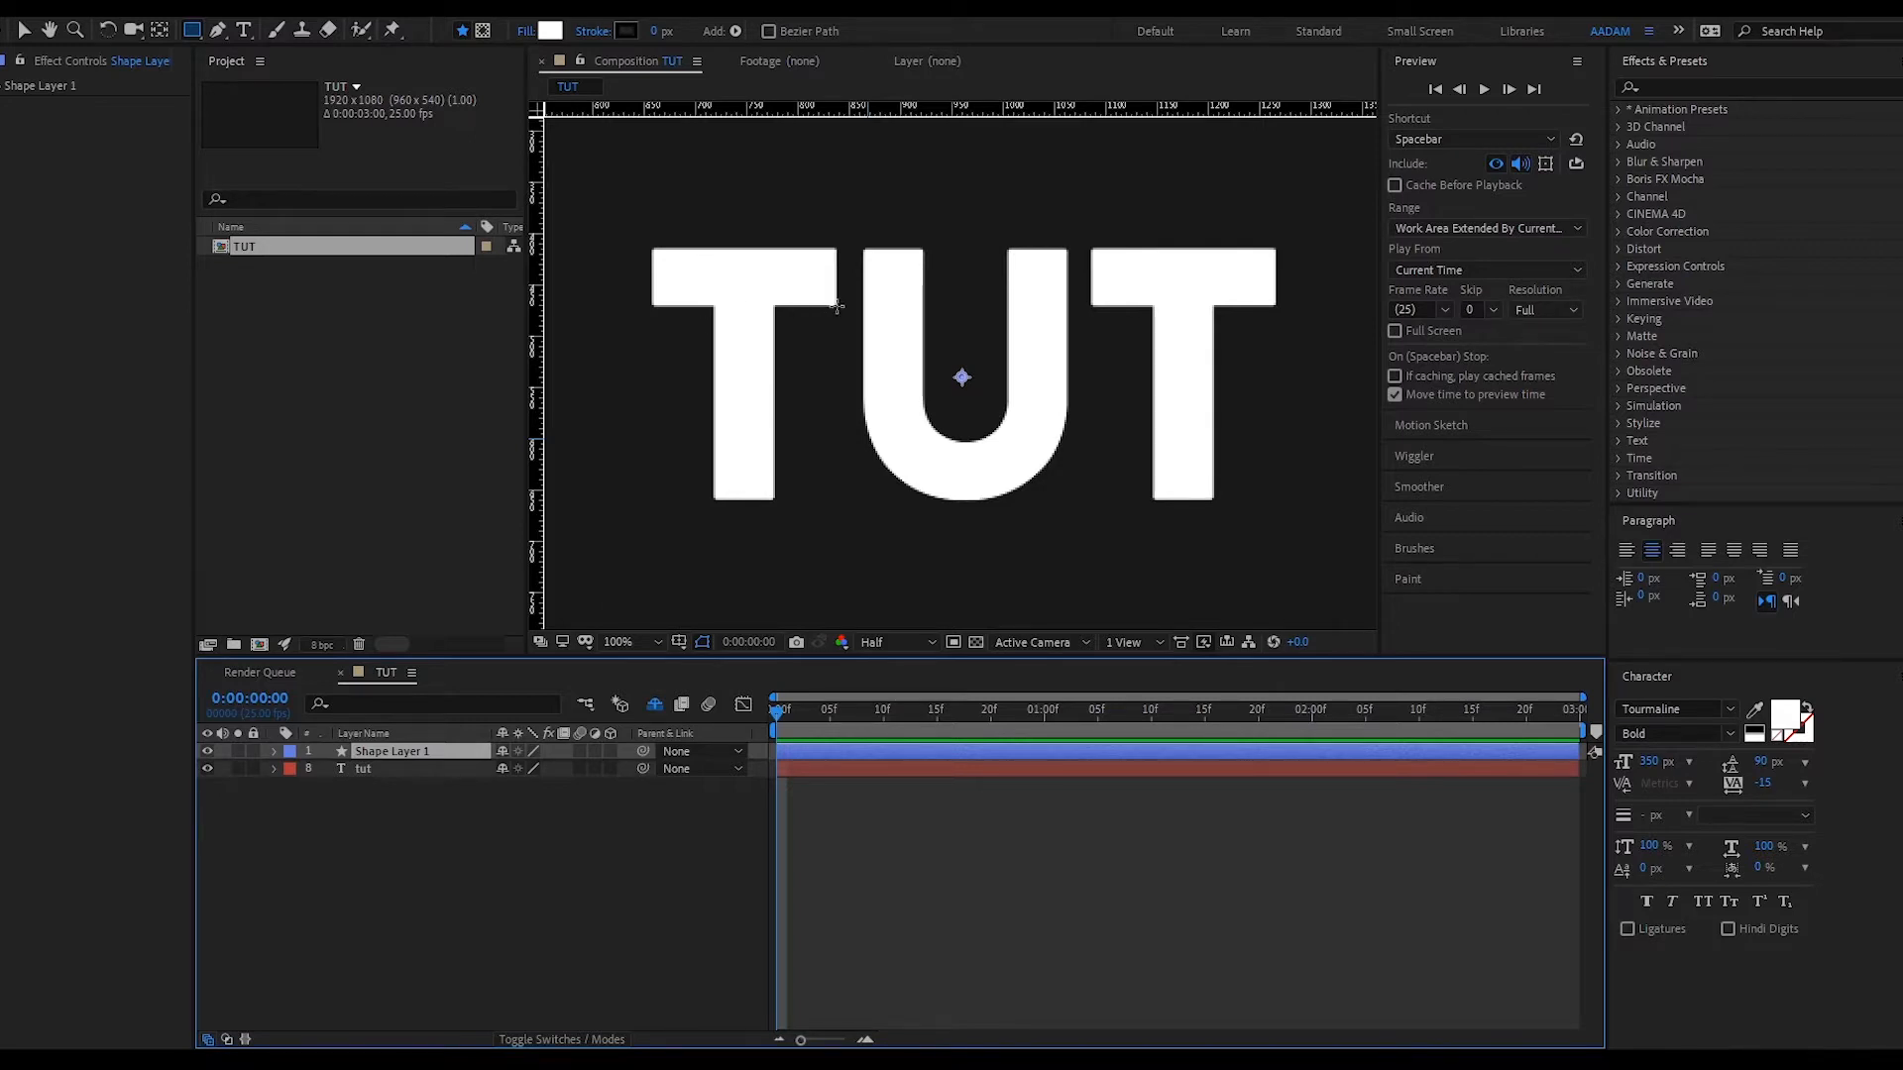
{"action": "mouse_move", "coordinate": [837, 306]}
{"action": "left_mouse_down"}
{"action": "mouse_move", "coordinate": [793, 248]}
{"action": "mouse_move", "coordinate": [116, 243]}
{"action": "mouse_move", "coordinate": [161, 247]}
{"action": "left_mouse_up"}
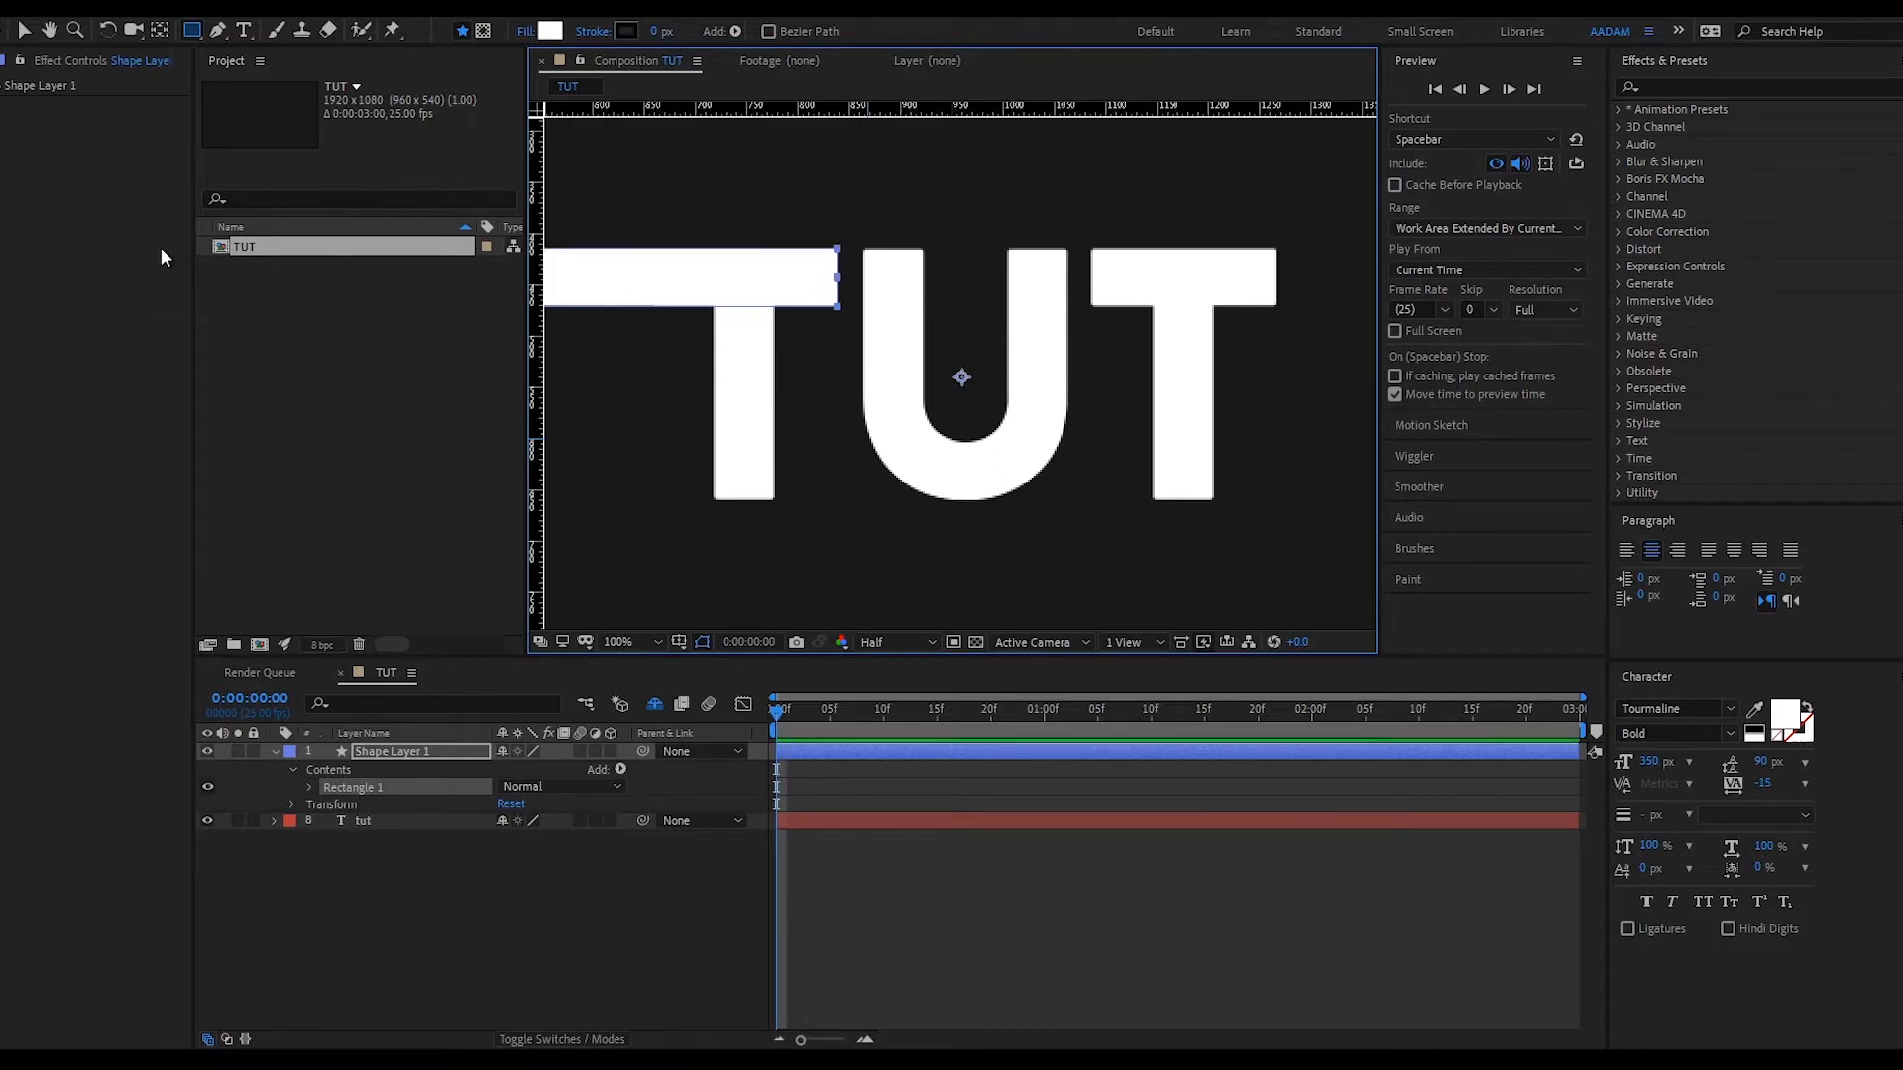
- At 25% zoom, drag Rectangle 1's left end further left, well past the frame edge
{"action": "key", "text": "comma"}
{"action": "key", "text": "comma"}
{"action": "key", "text": "period"}
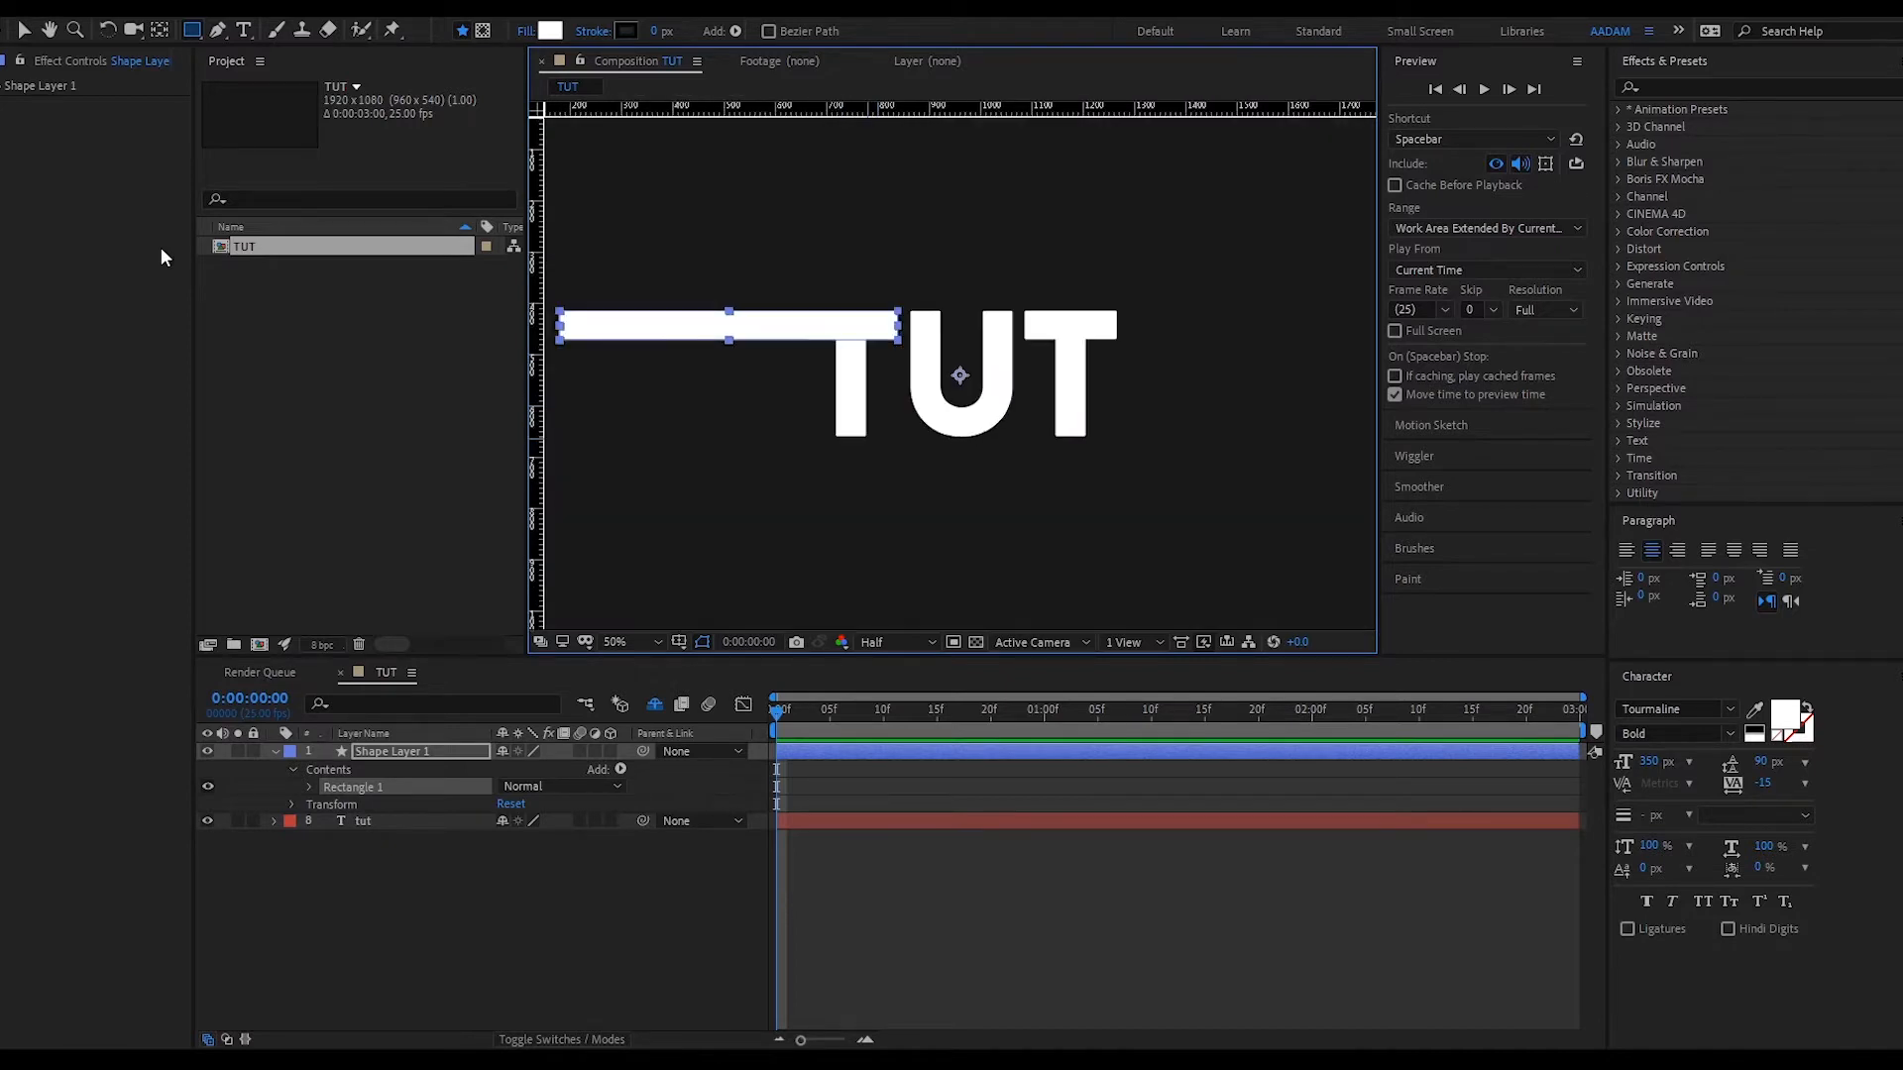
{"action": "key", "text": "comma"}
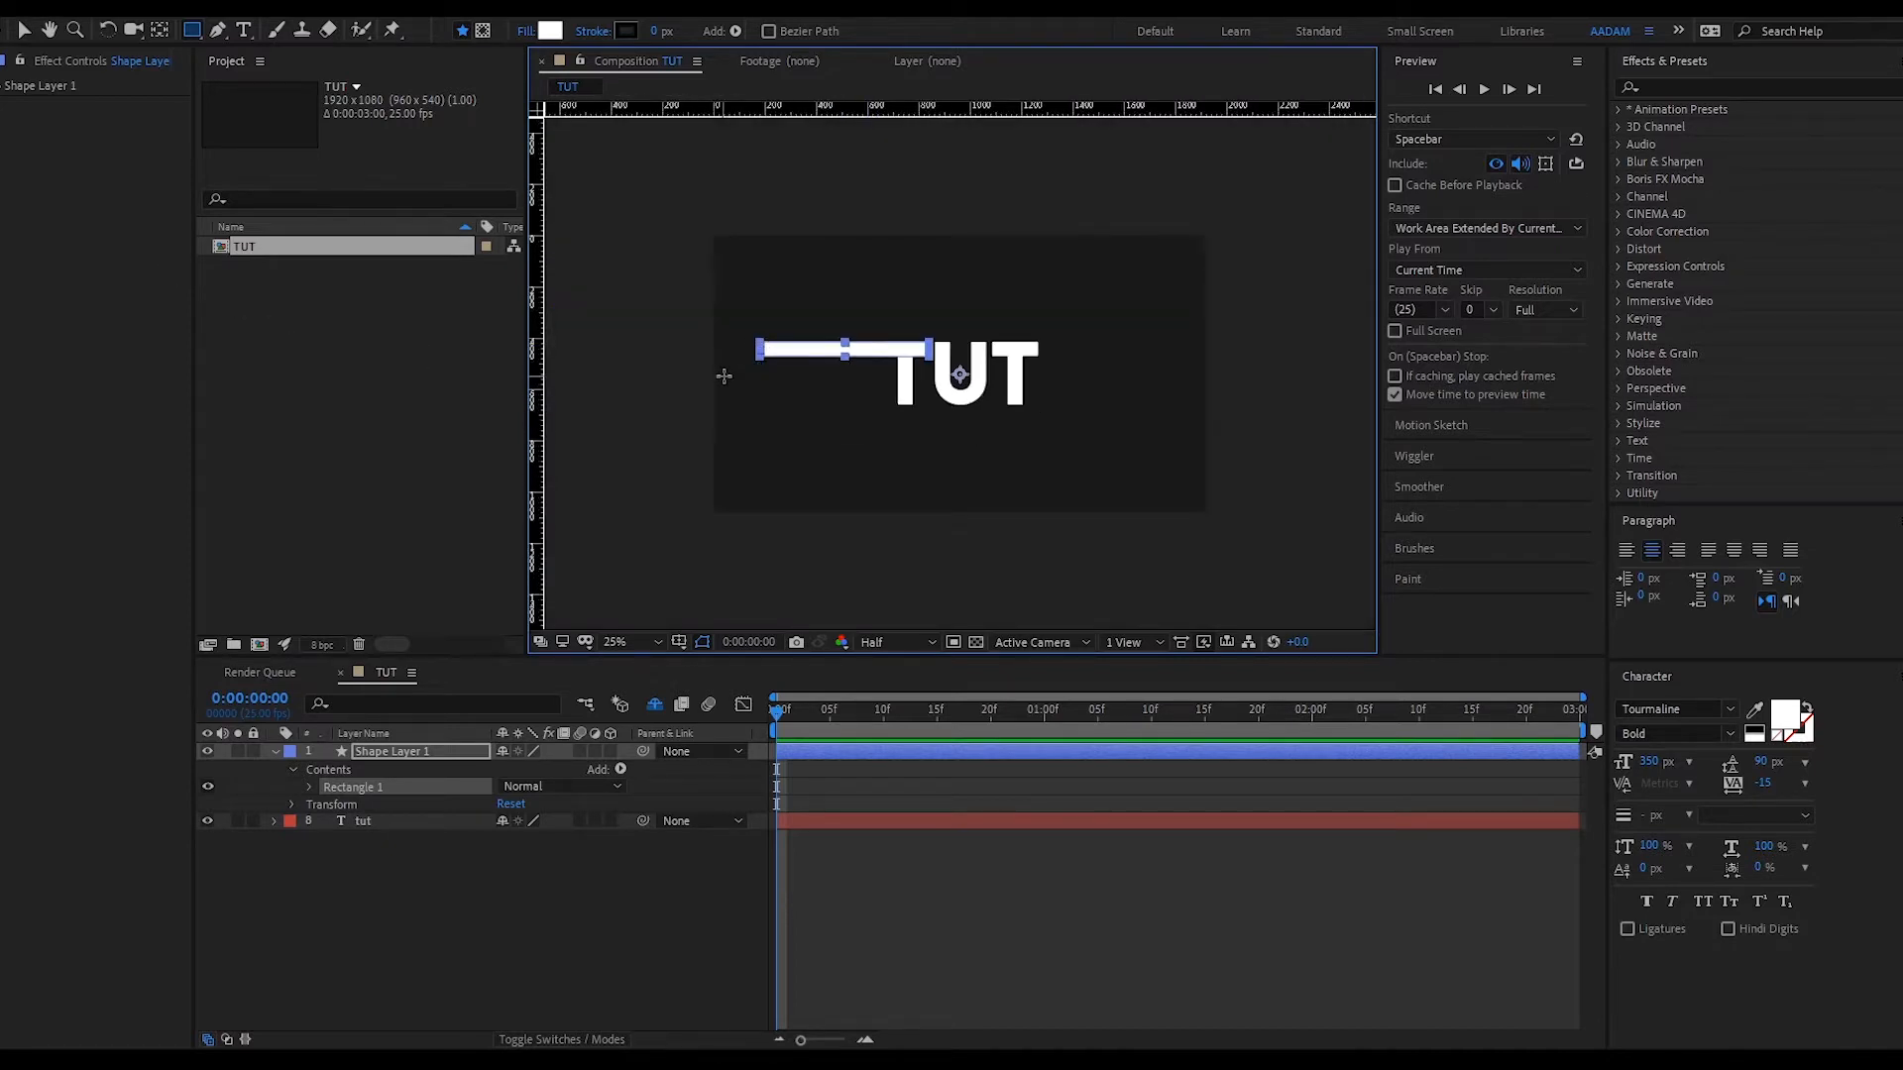
{"action": "left_click", "coordinate": [930, 793]}
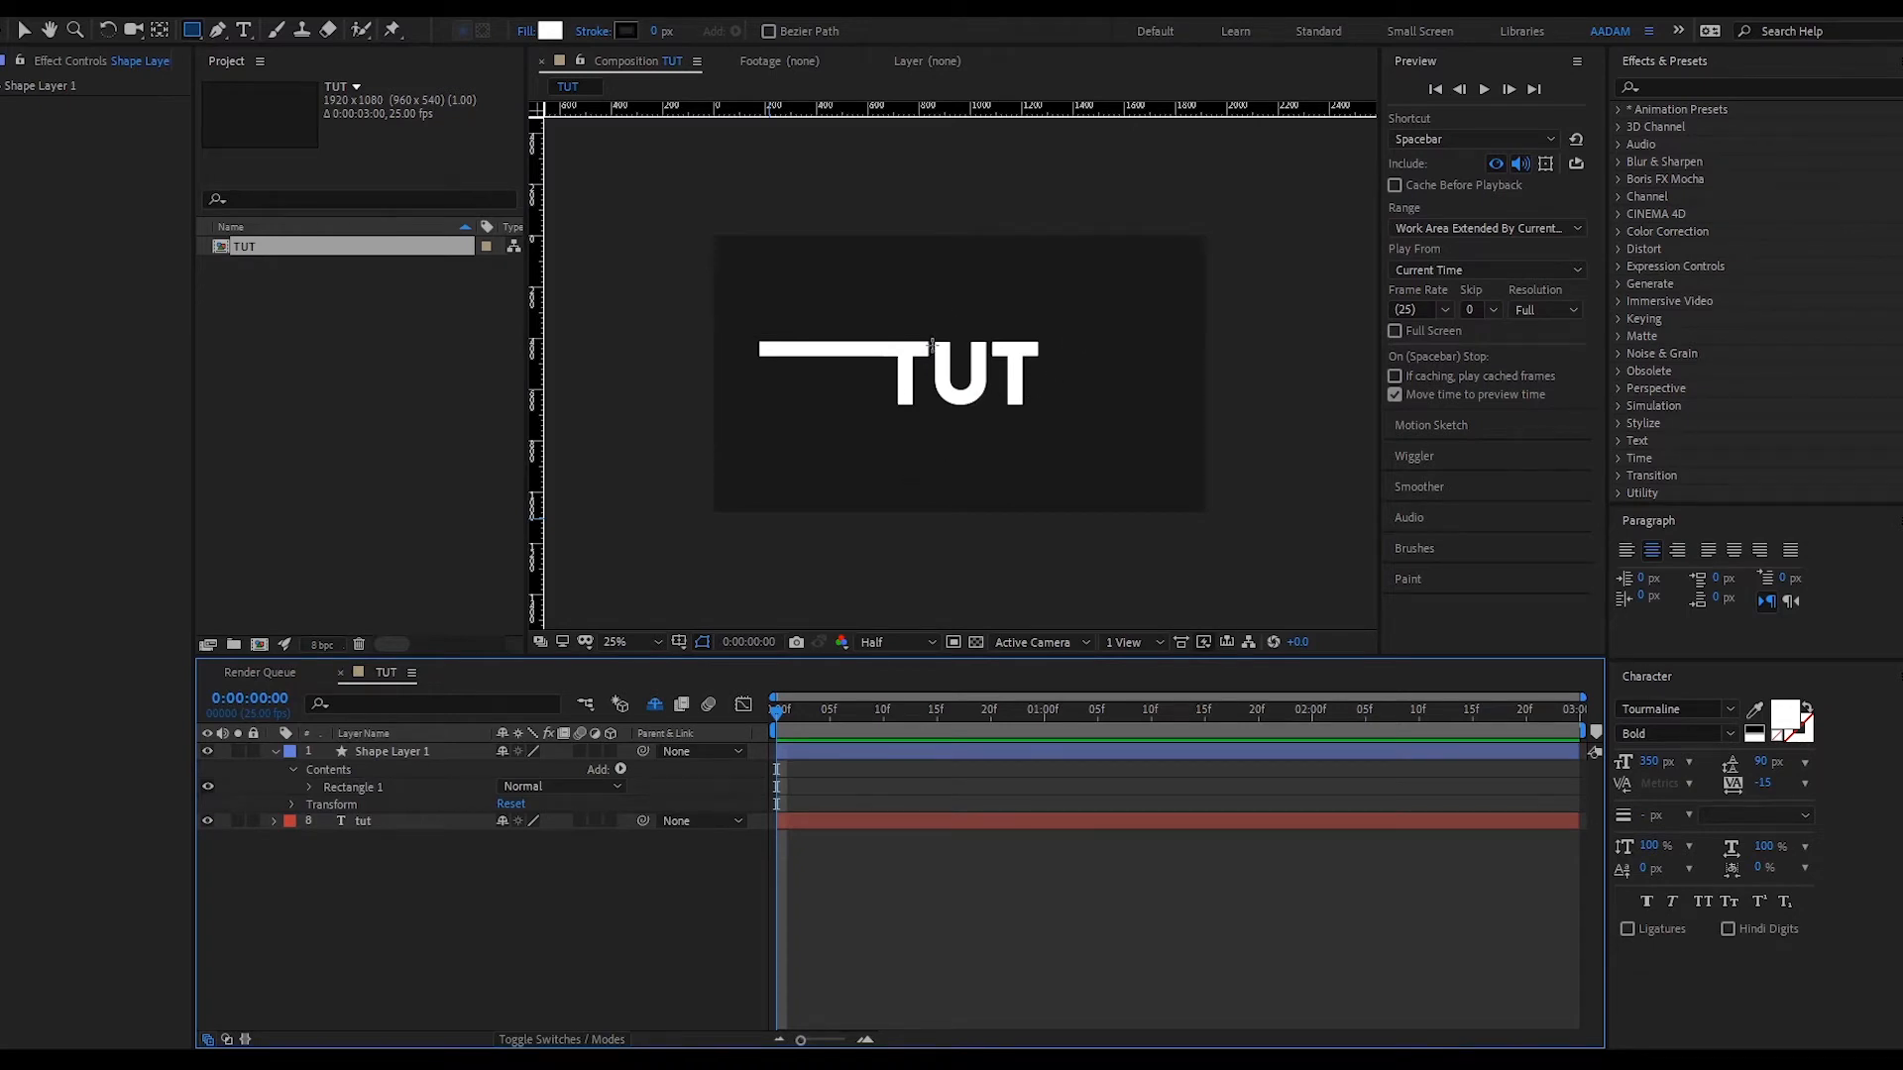
{"action": "key", "text": "v"}
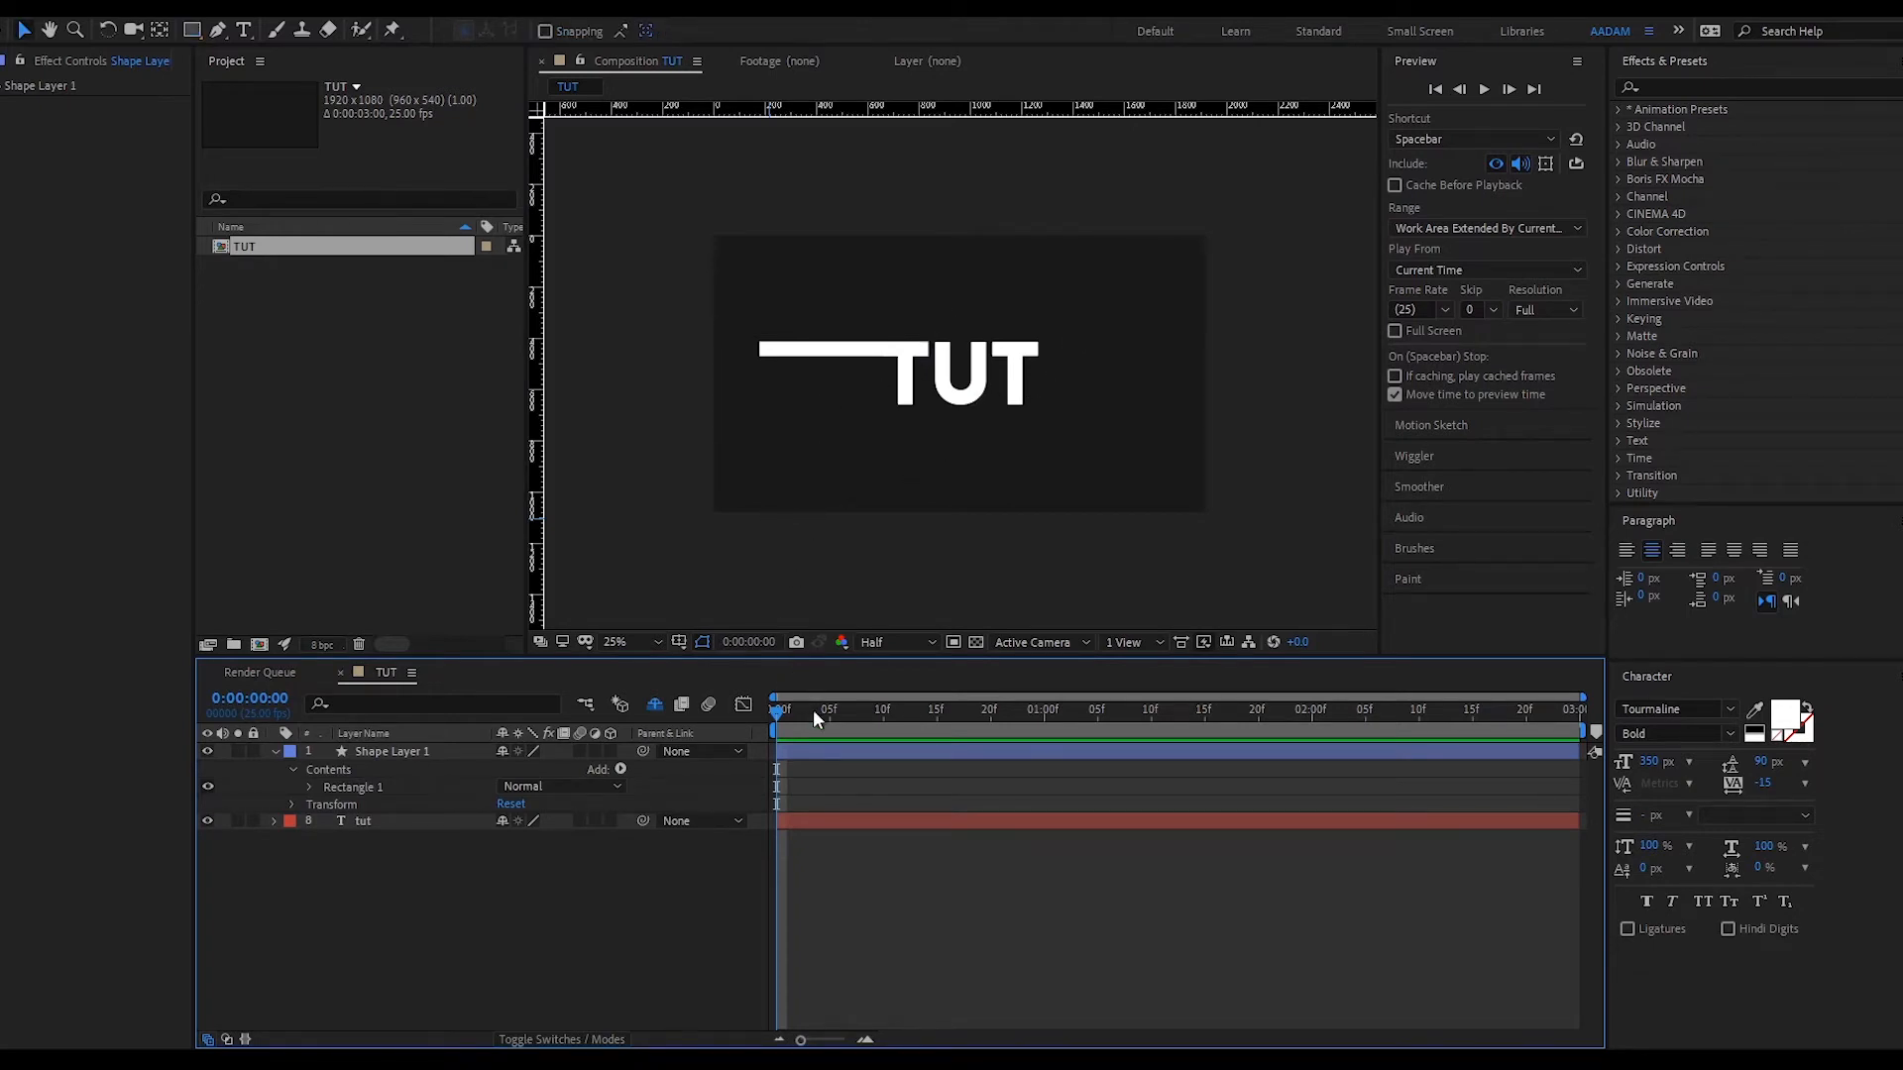
{"action": "left_click", "coordinate": [815, 753]}
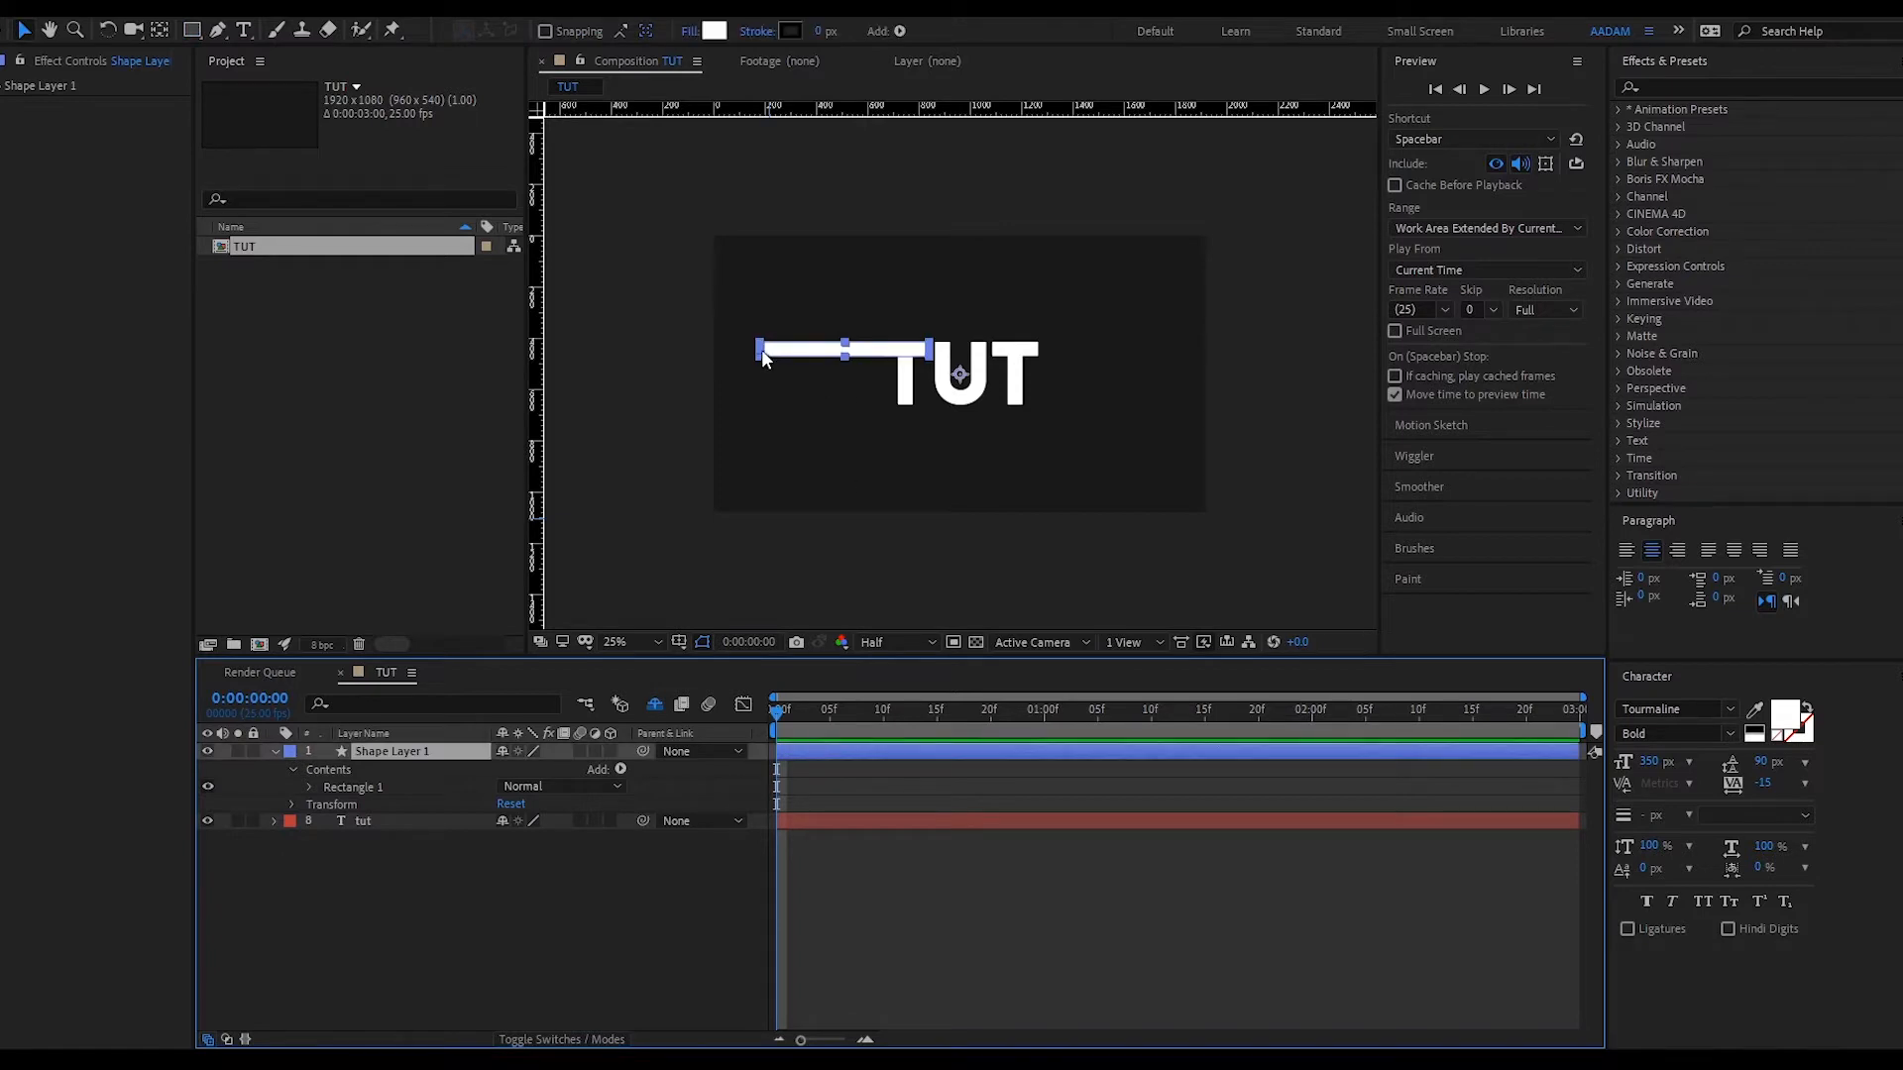
{"action": "left_click_drag", "start_coordinate": [761, 349], "coordinate": [651, 350]}
{"action": "key", "text": "slash"}
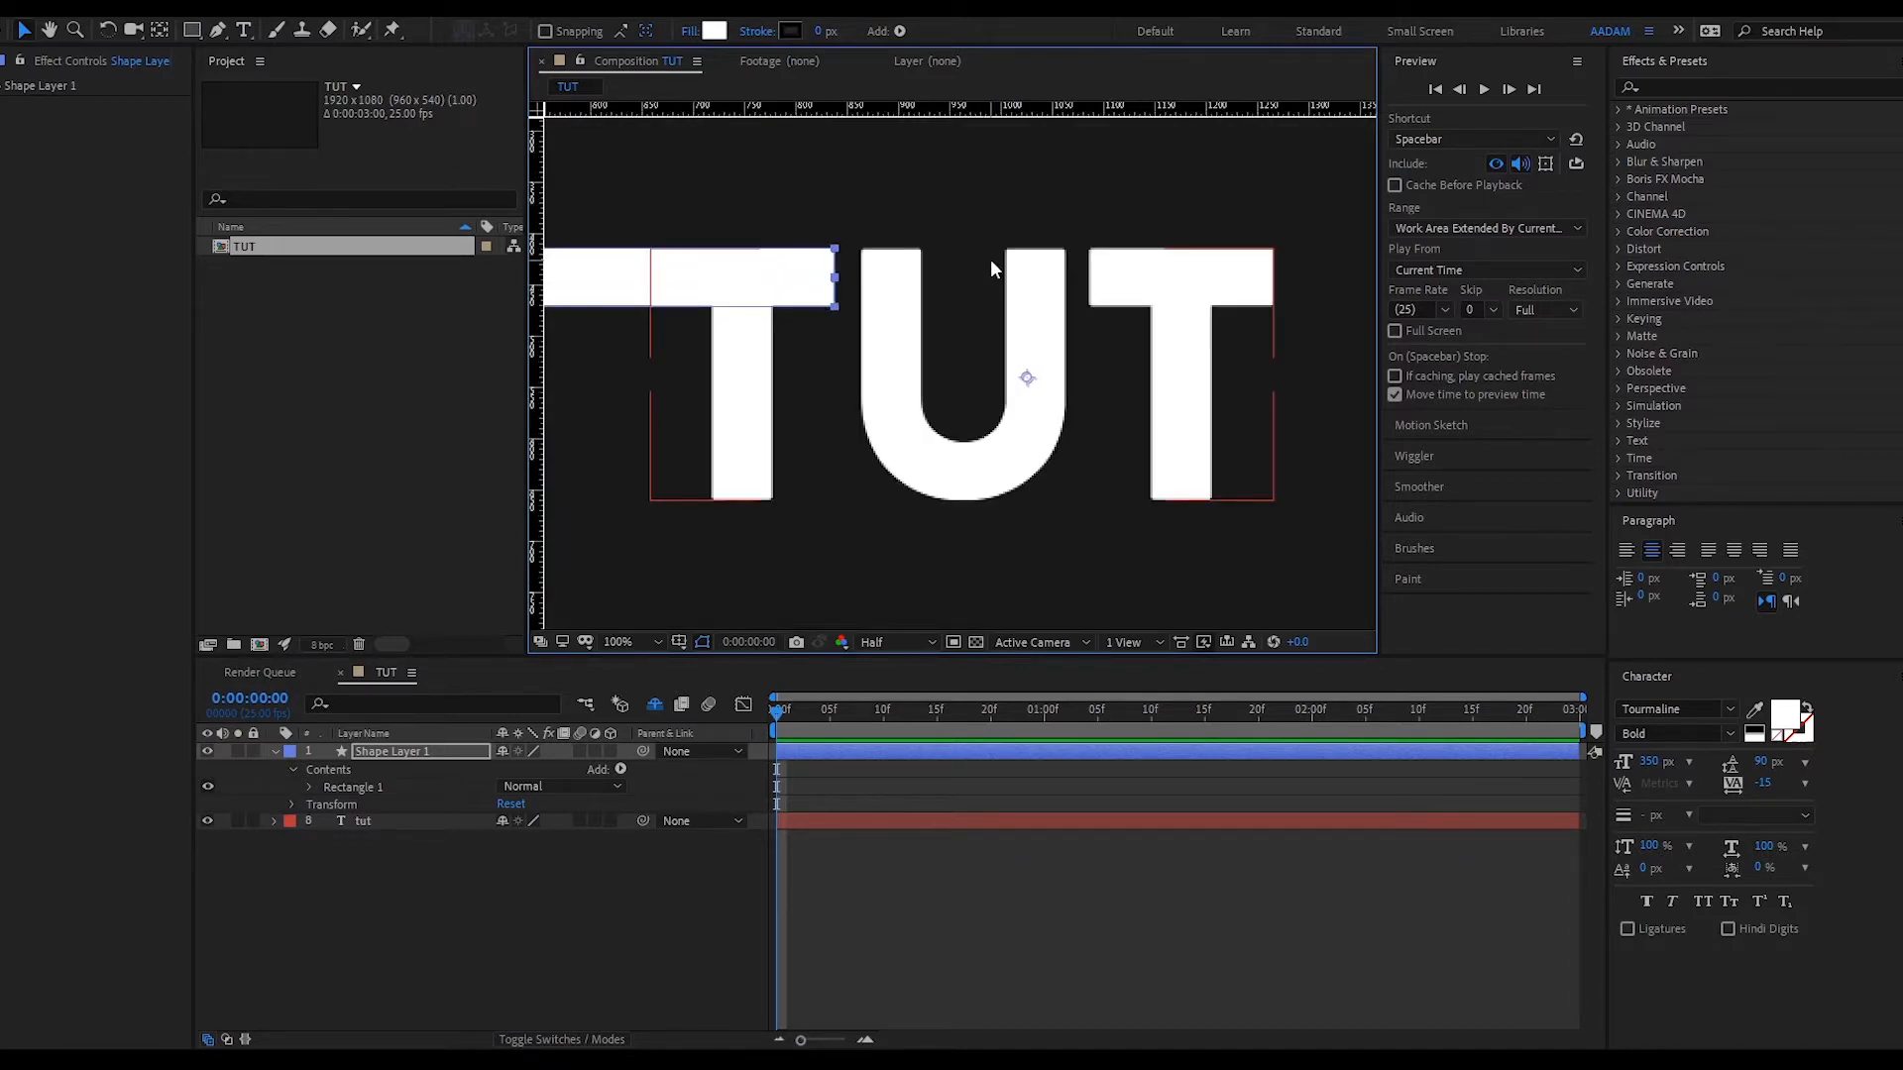
{"action": "left_click", "coordinate": [1014, 913]}
{"action": "key", "text": "comma"}
{"action": "key", "text": "comma"}
{"action": "key", "text": "comma"}
{"action": "key", "text": "comma"}
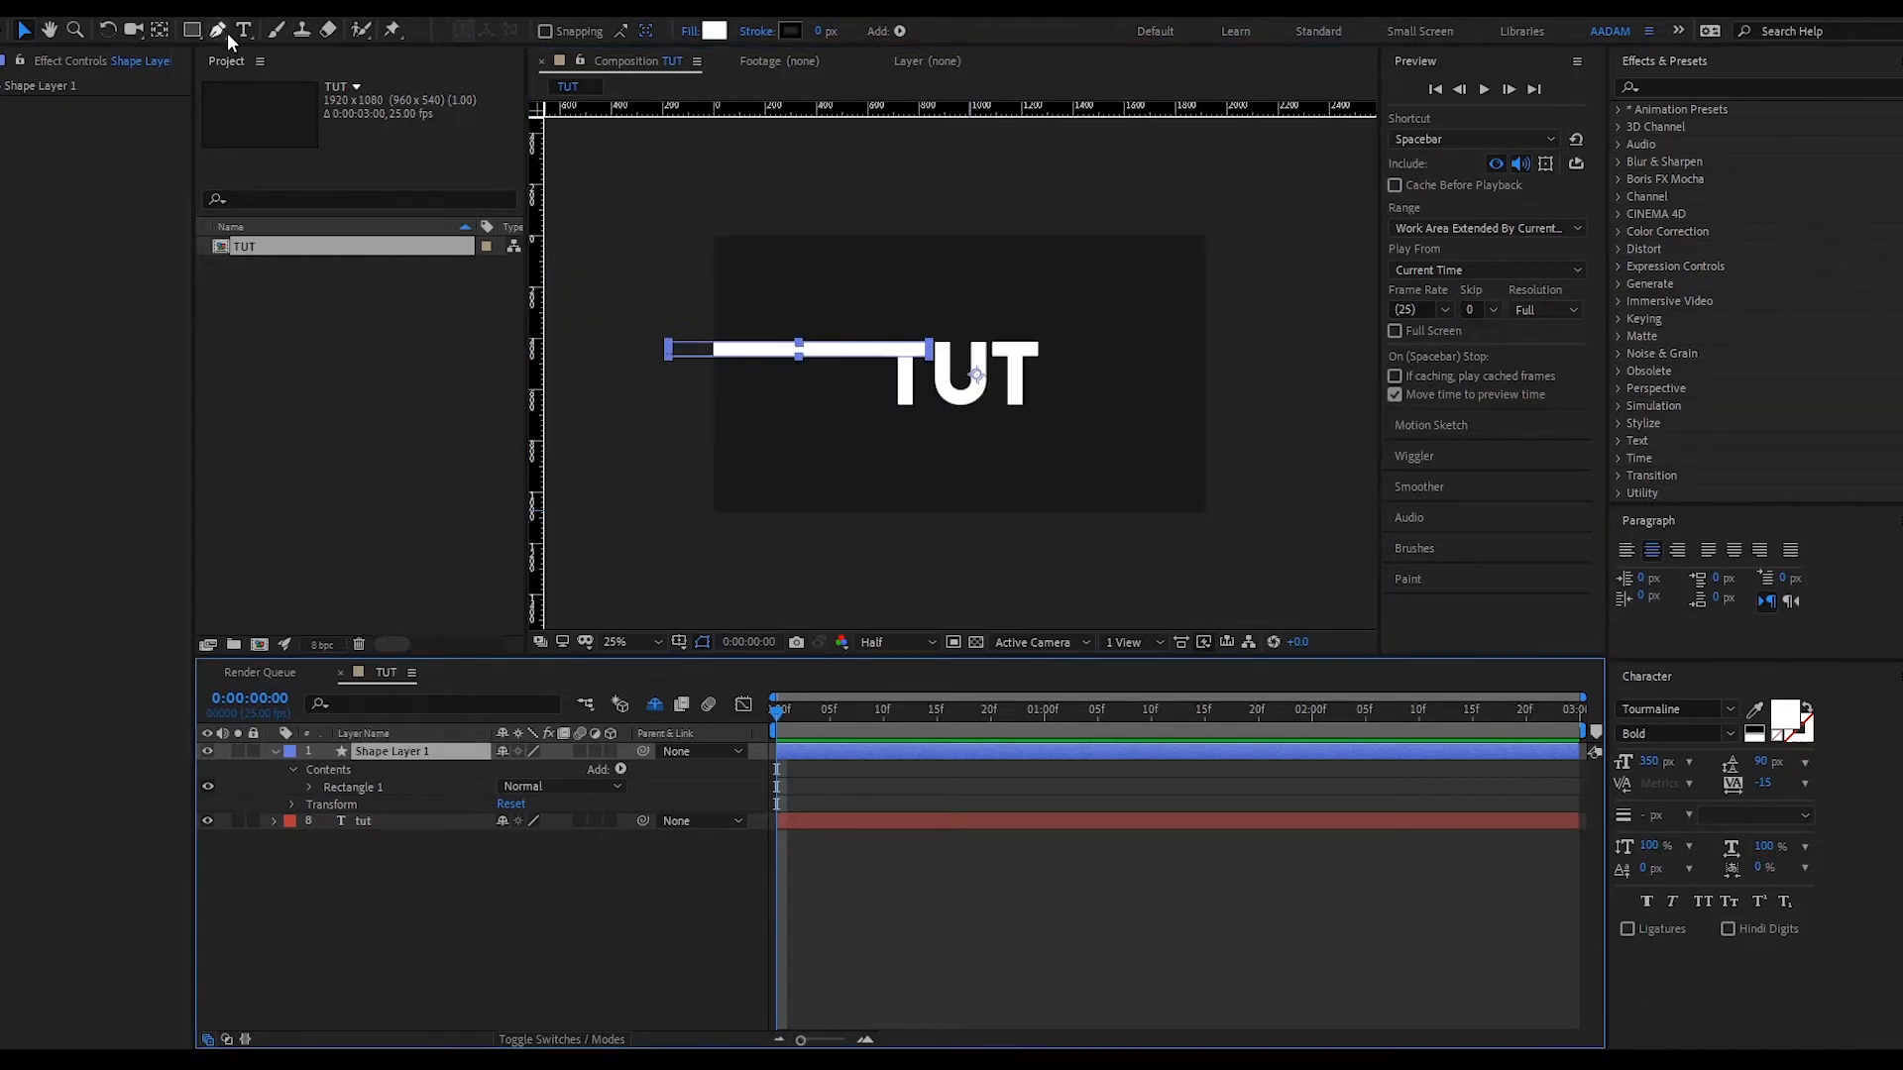
{"action": "left_click", "coordinate": [193, 30]}
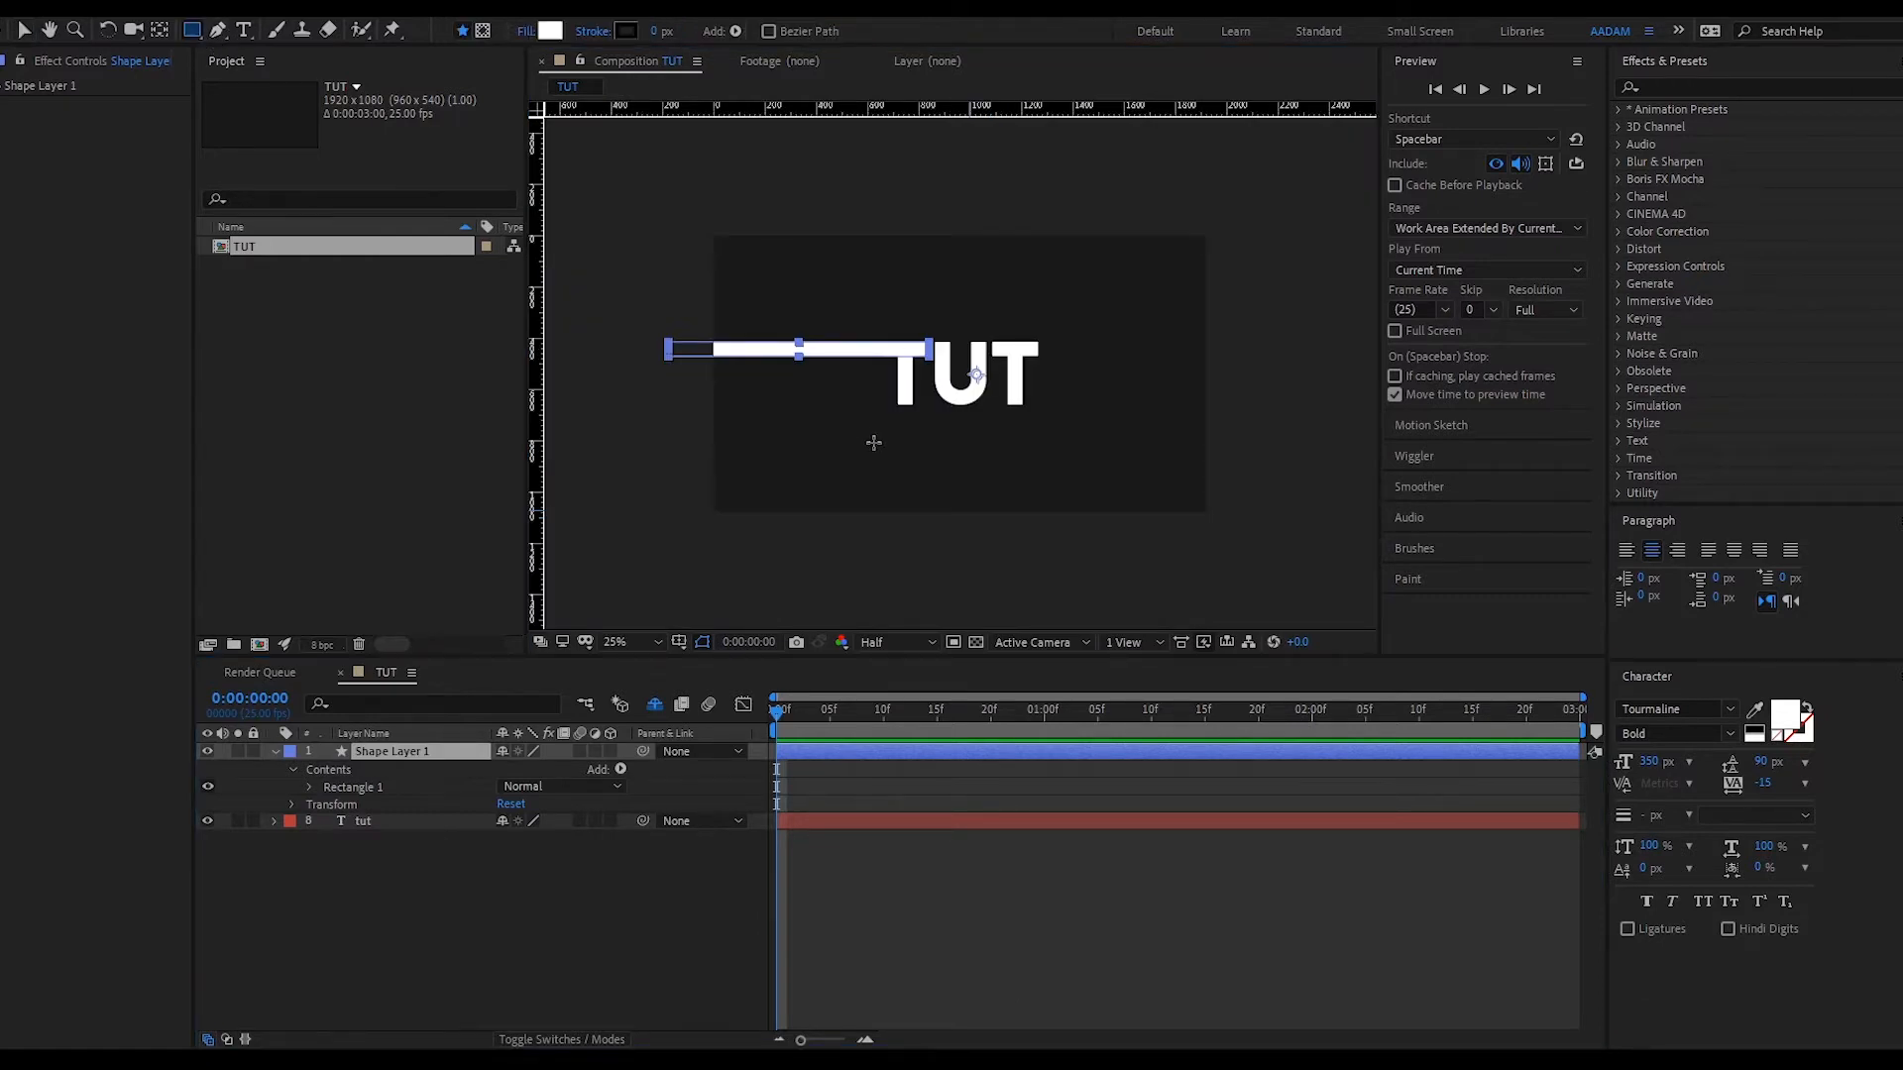
{"action": "key", "text": "period"}
{"action": "key", "text": "period"}
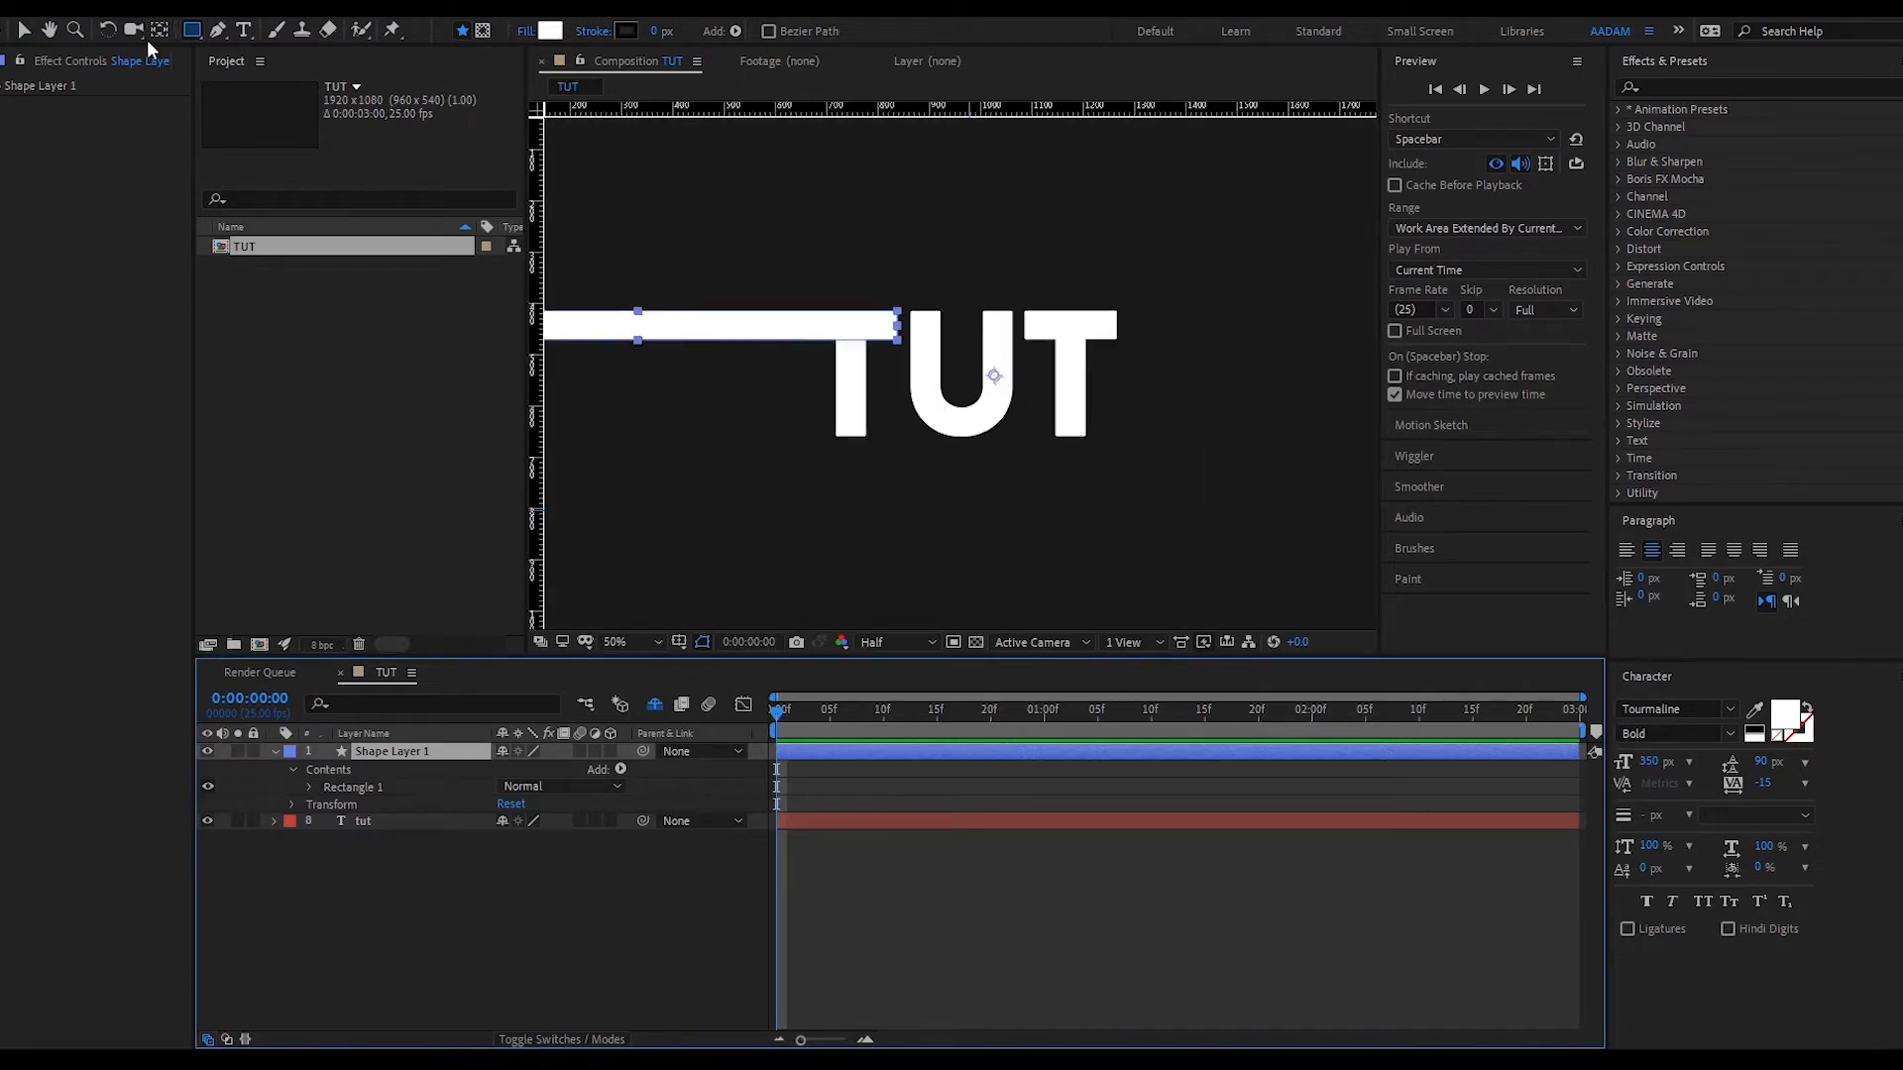
- Draw a tall white bar on Shape Layer 2 from the last T's stem down past the frame bottom
{"action": "left_click", "coordinate": [550, 140]}
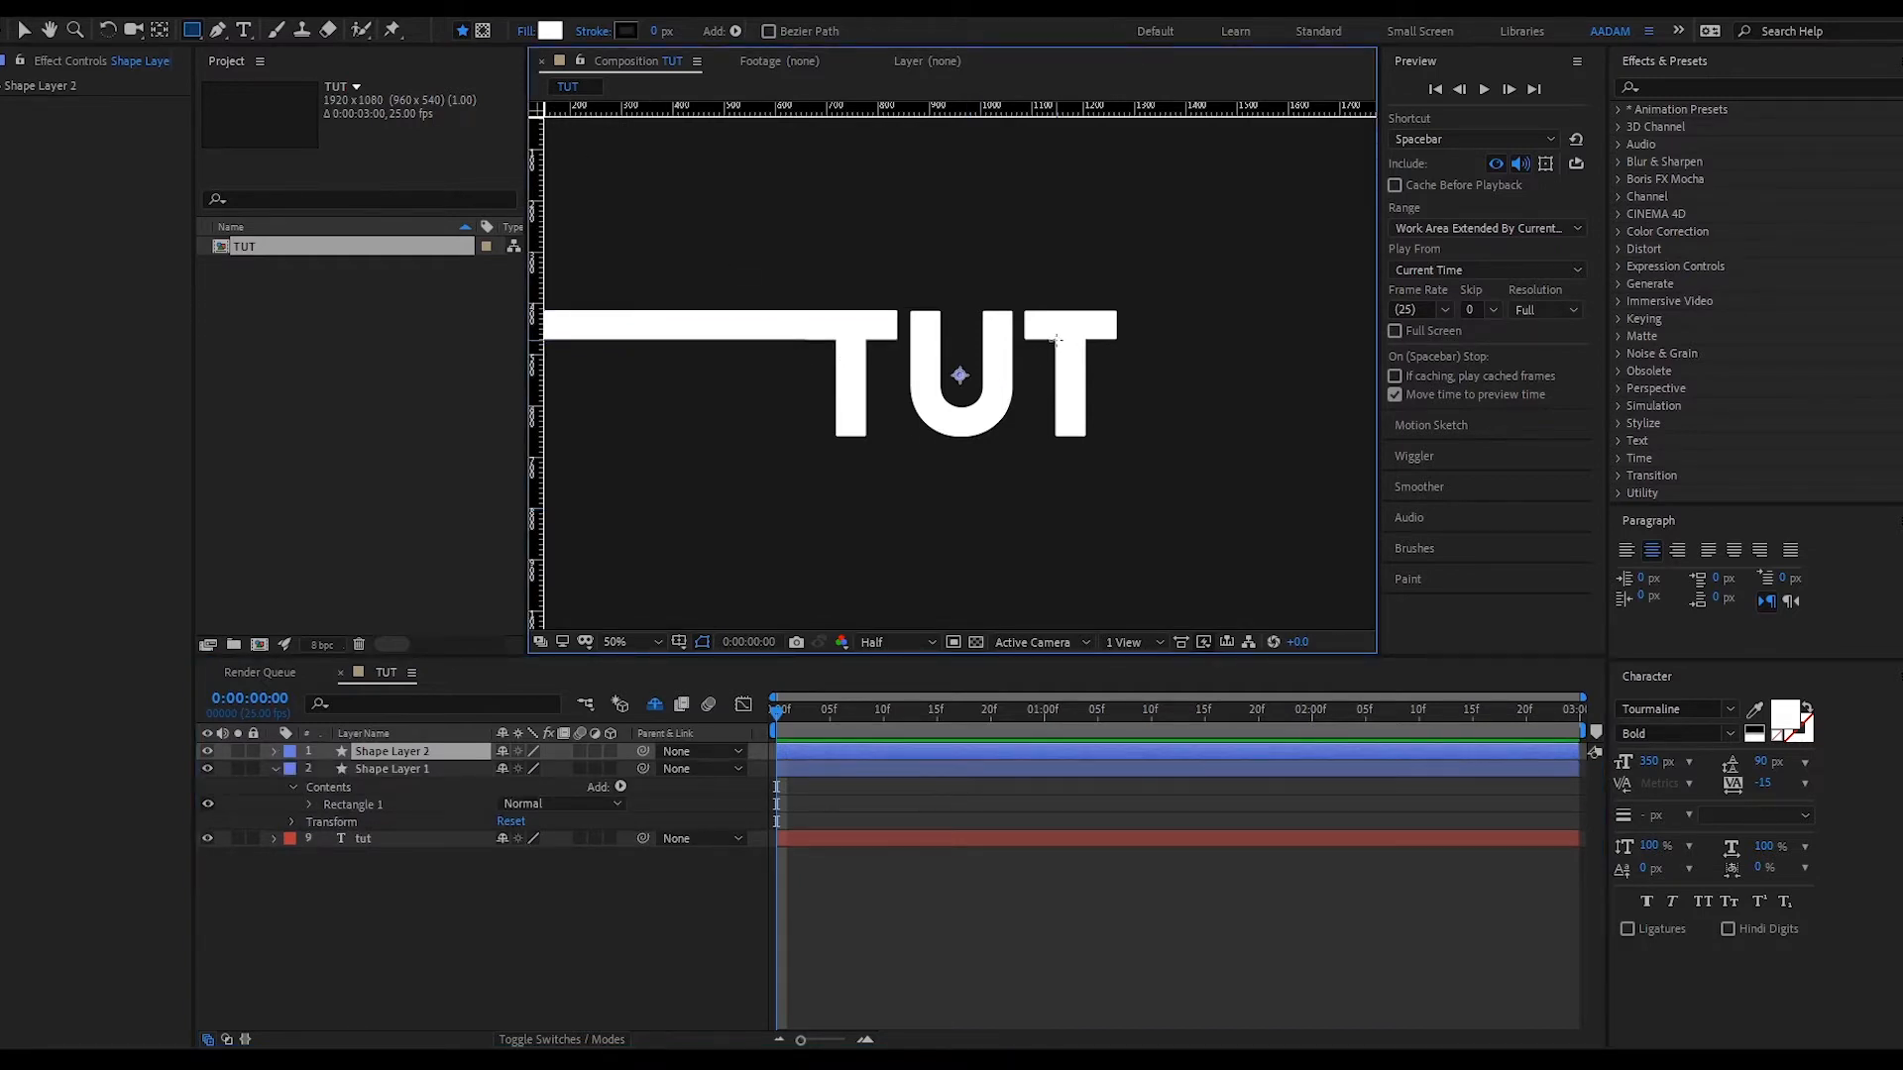
{"action": "left_click_drag", "start_coordinate": [1057, 340], "coordinate": [1086, 867]}
{"action": "key", "text": "v"}
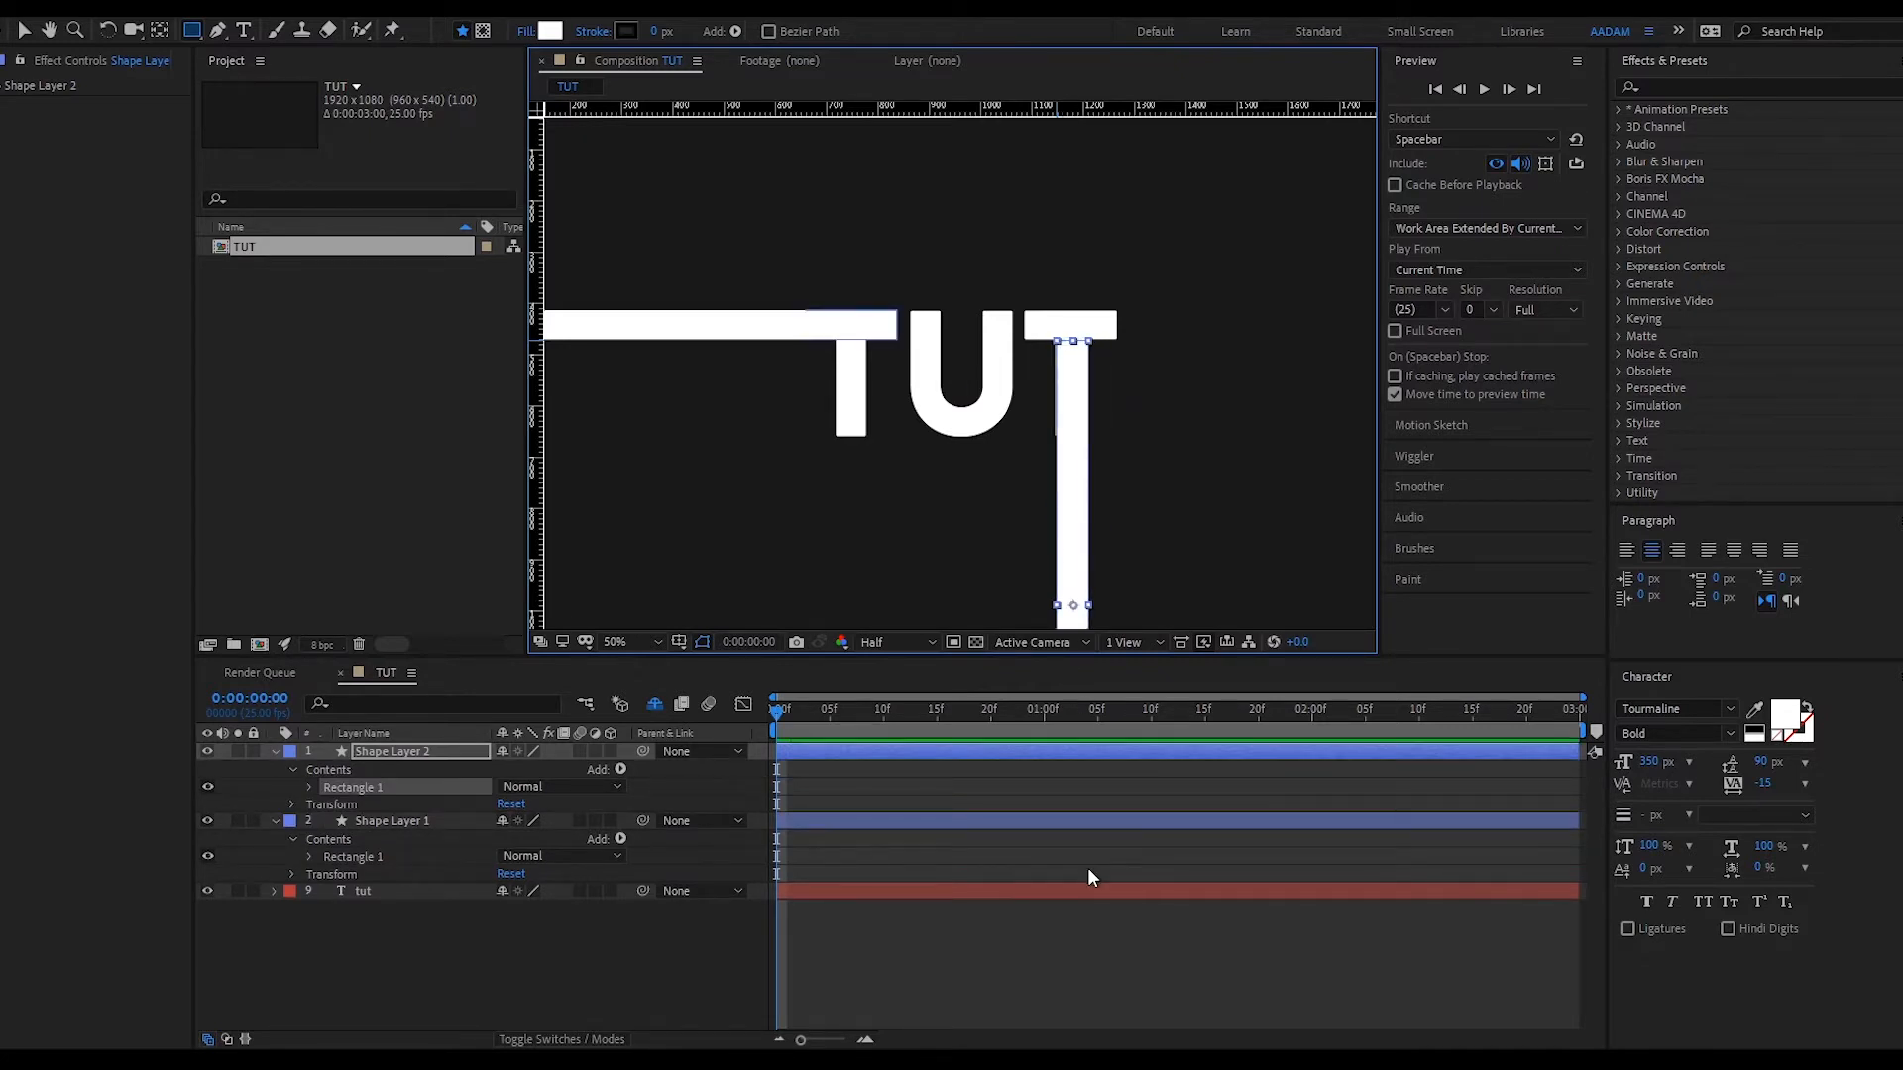
{"action": "left_click", "coordinate": [1028, 758]}
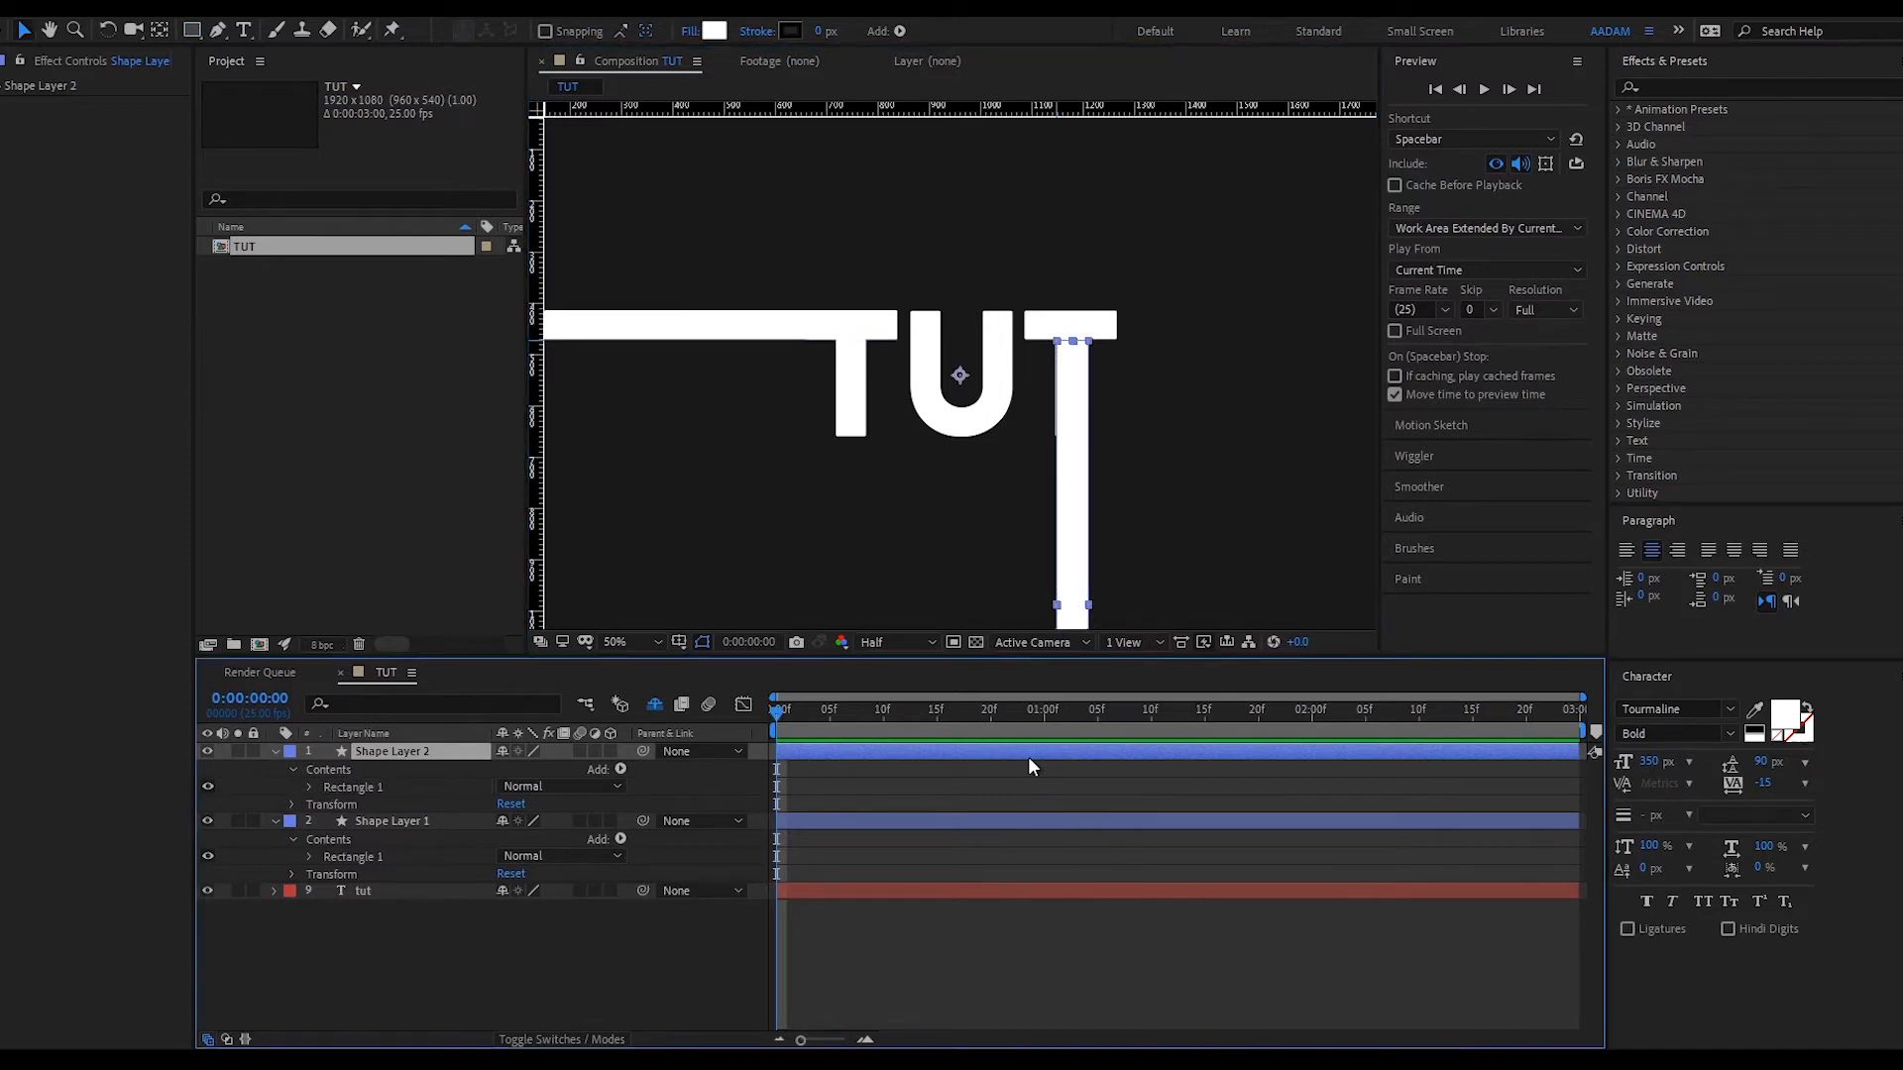
{"action": "key", "text": "comma"}
{"action": "left_click", "coordinate": [275, 752]}
{"action": "left_click", "coordinate": [275, 769]}
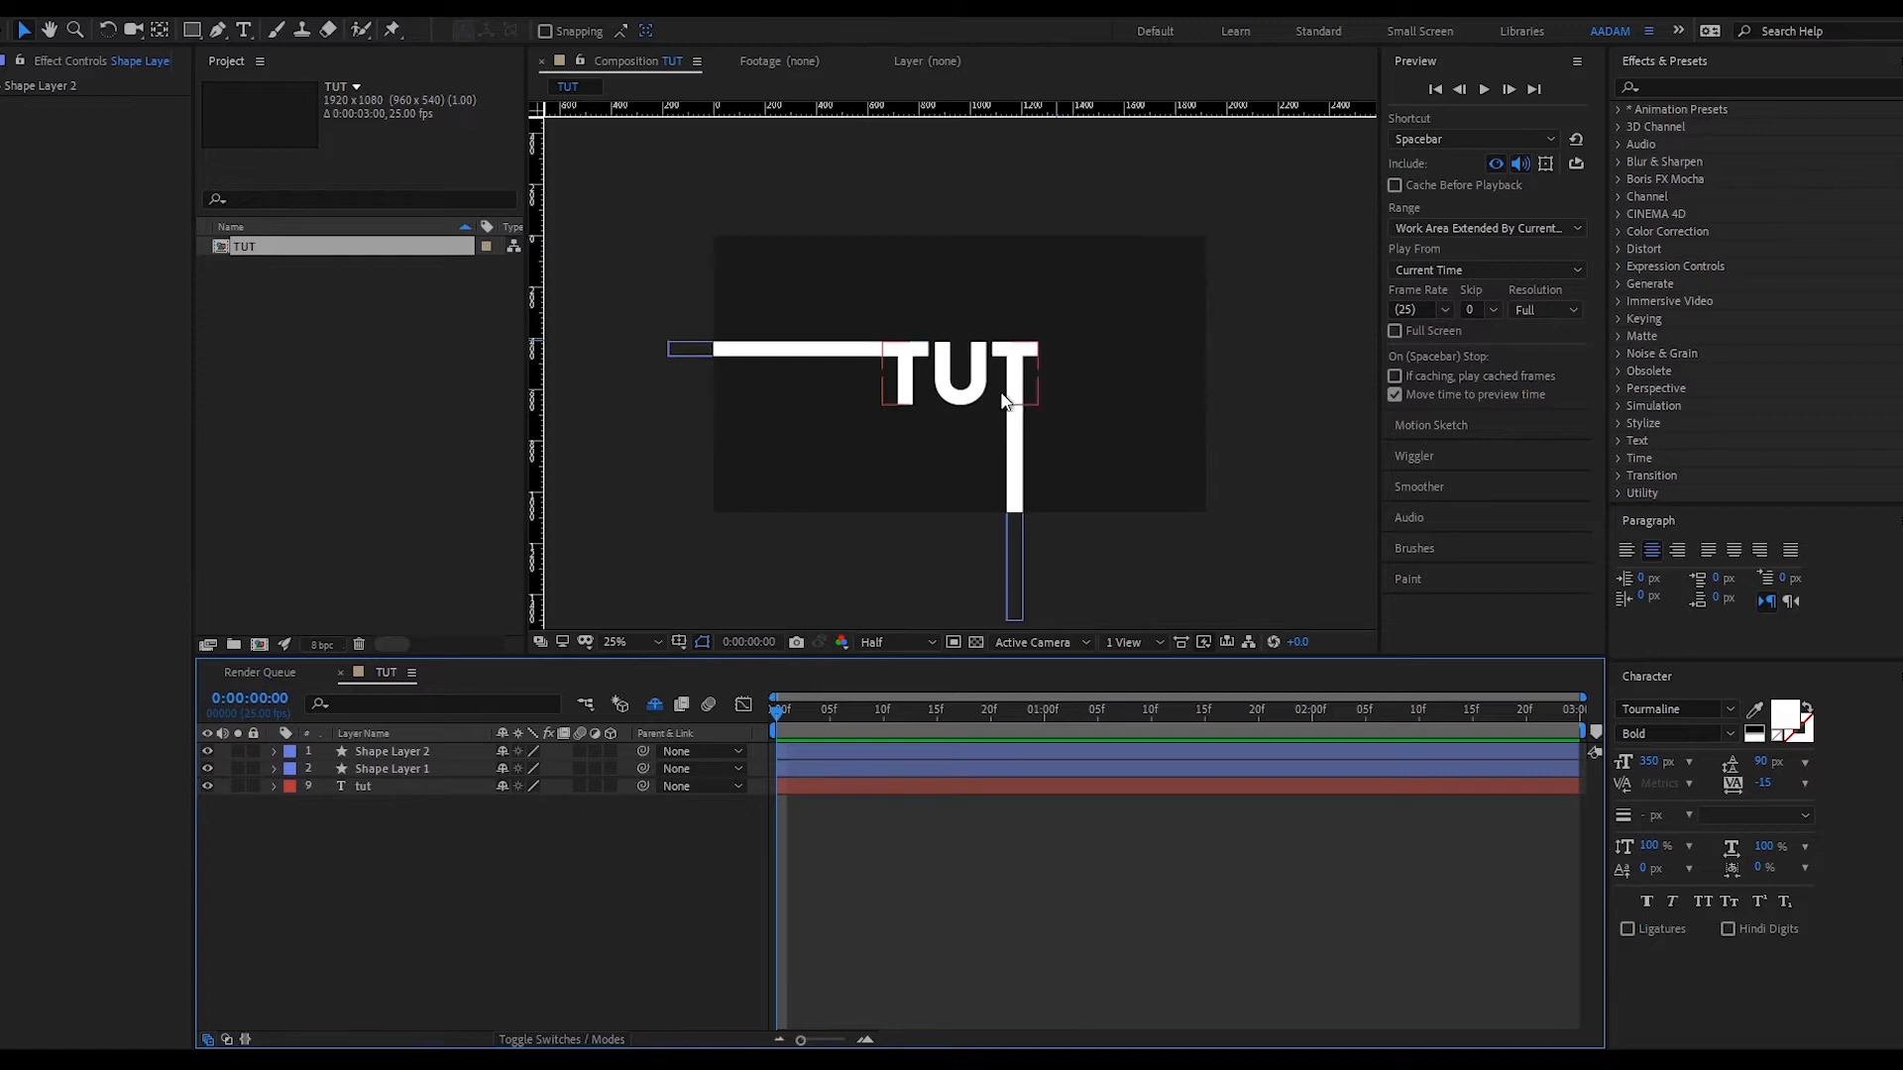
{"action": "left_click", "coordinate": [970, 383]}
{"action": "key", "text": "period"}
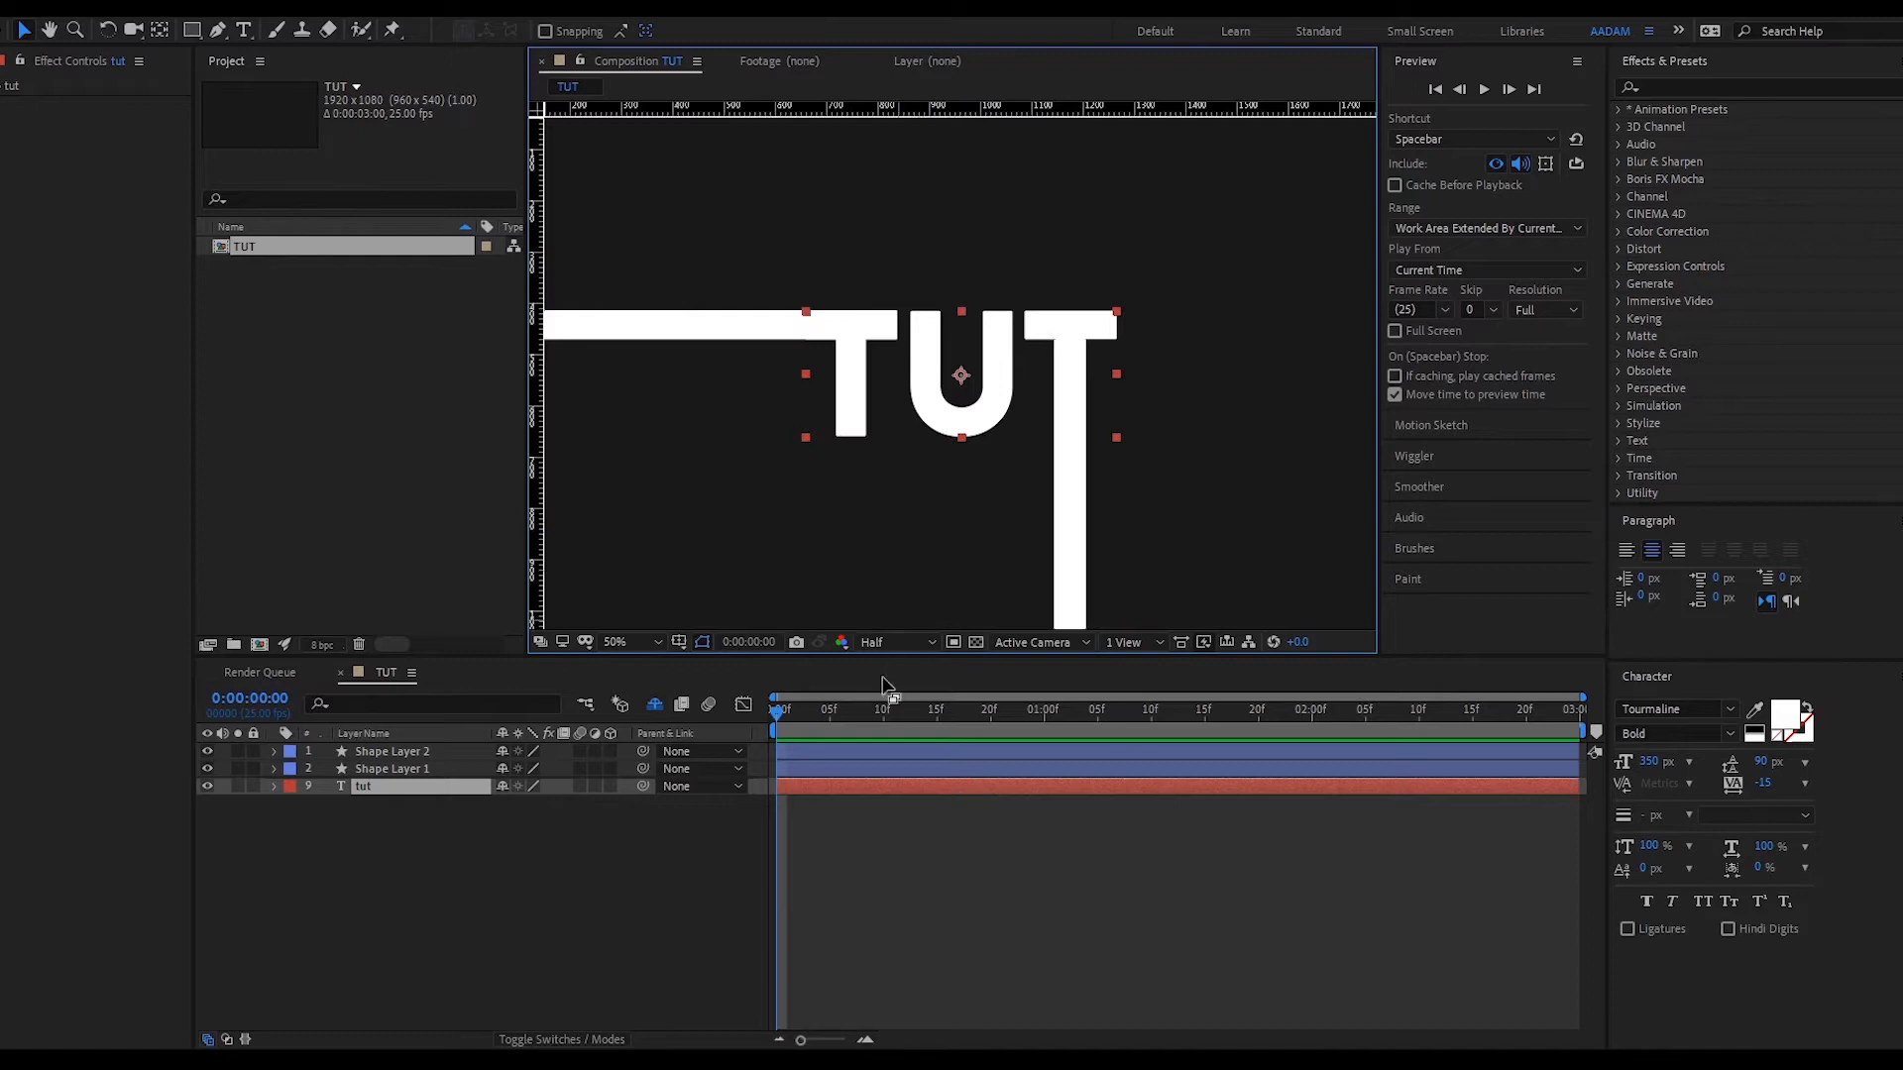
- Duplicate the tut text layer as tut 2 with Ctrl+D and hide the original tut layer
{"action": "left_click", "coordinate": [870, 787]}
{"action": "key", "text": "ctrl+d"}
{"action": "left_click", "coordinate": [208, 802]}
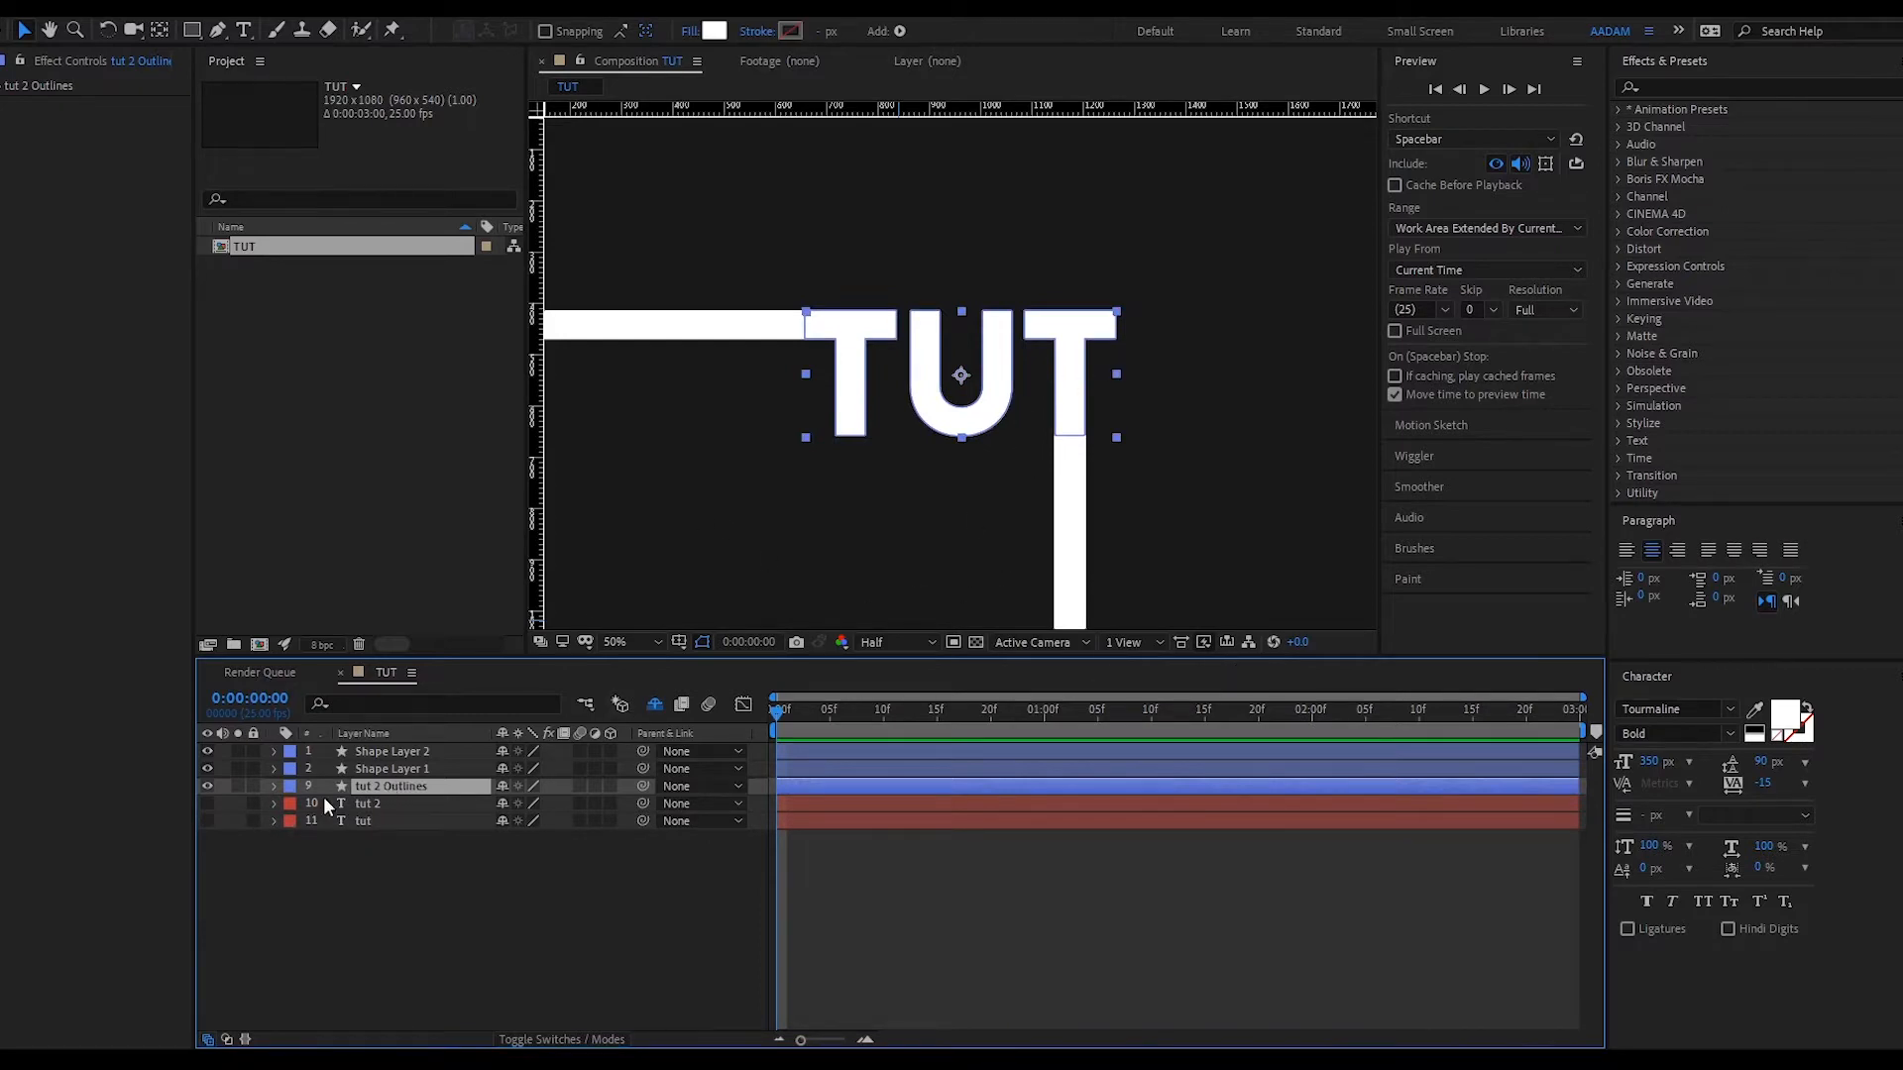
- Delete both t letter groups from tut 2 Outlines' contents, leaving only the u
{"action": "left_click", "coordinate": [273, 786]}
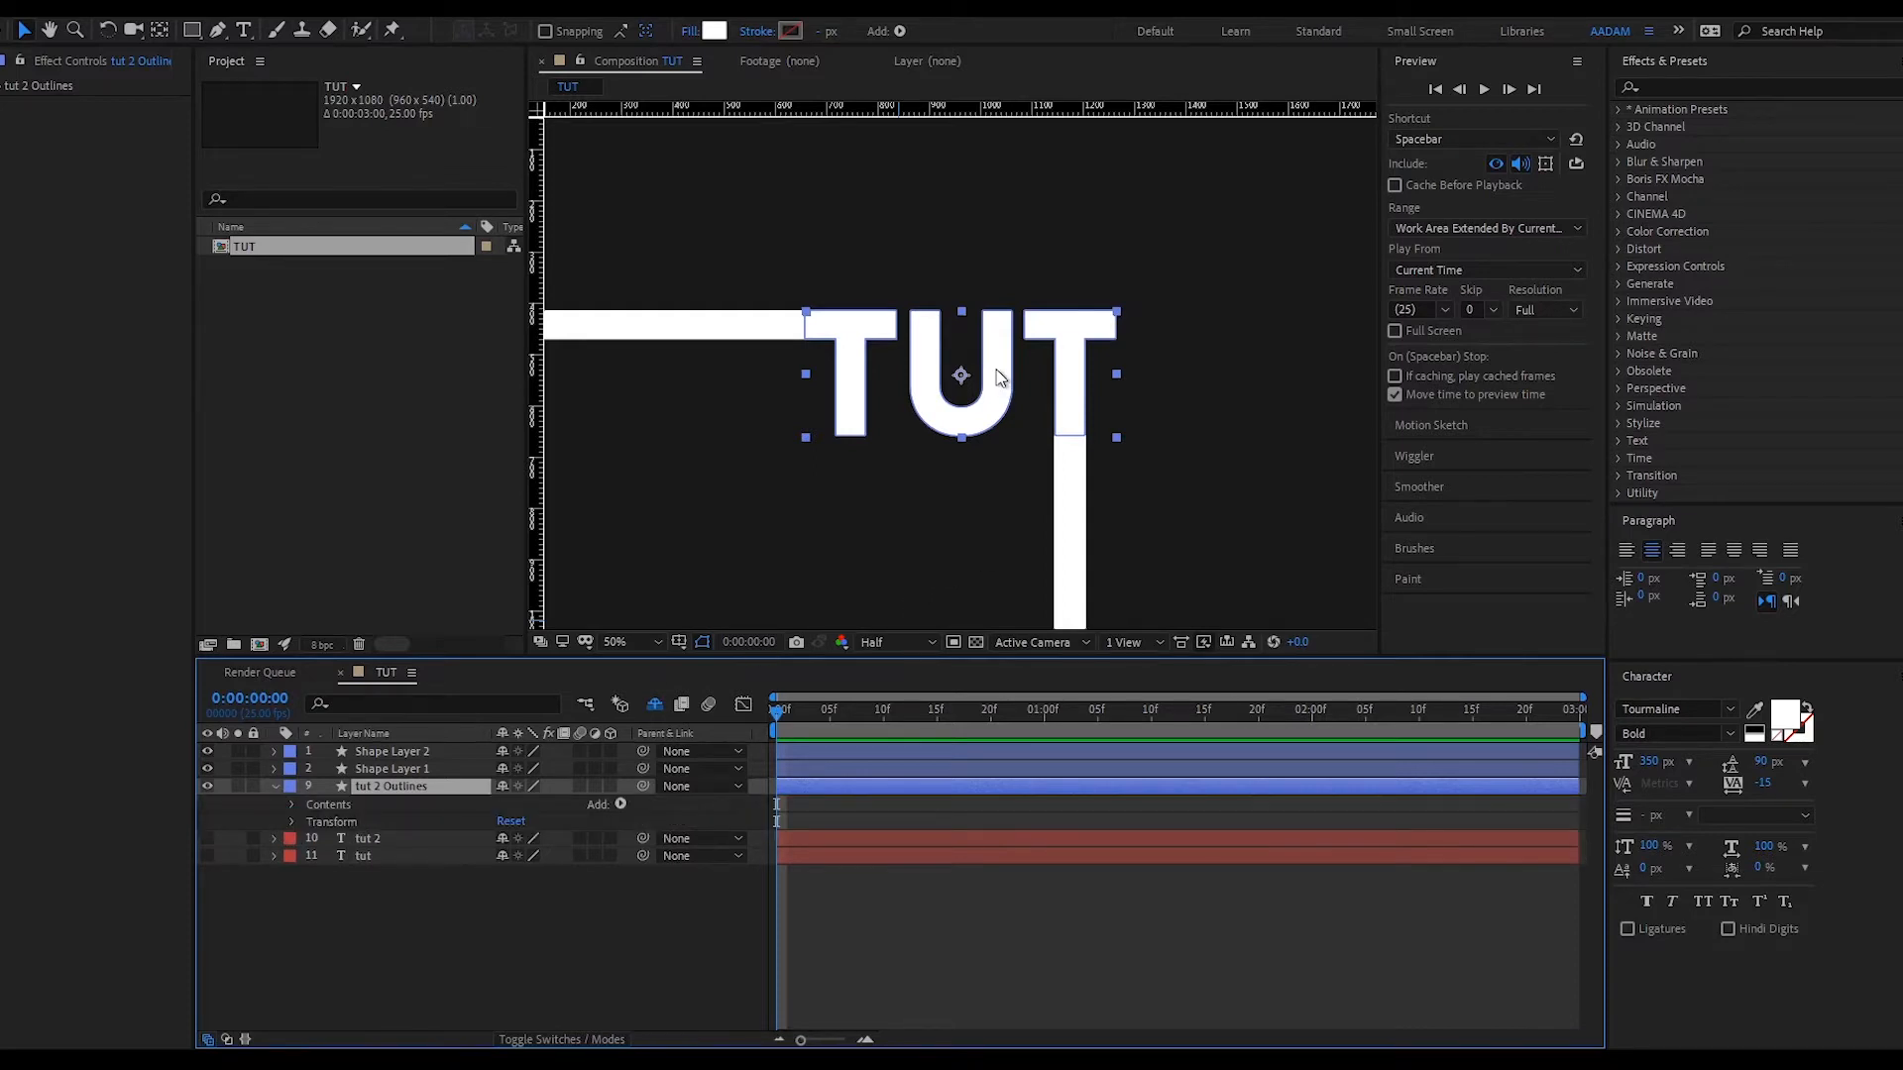
{"action": "left_click", "coordinate": [291, 805]}
{"action": "left_click", "coordinate": [353, 823]}
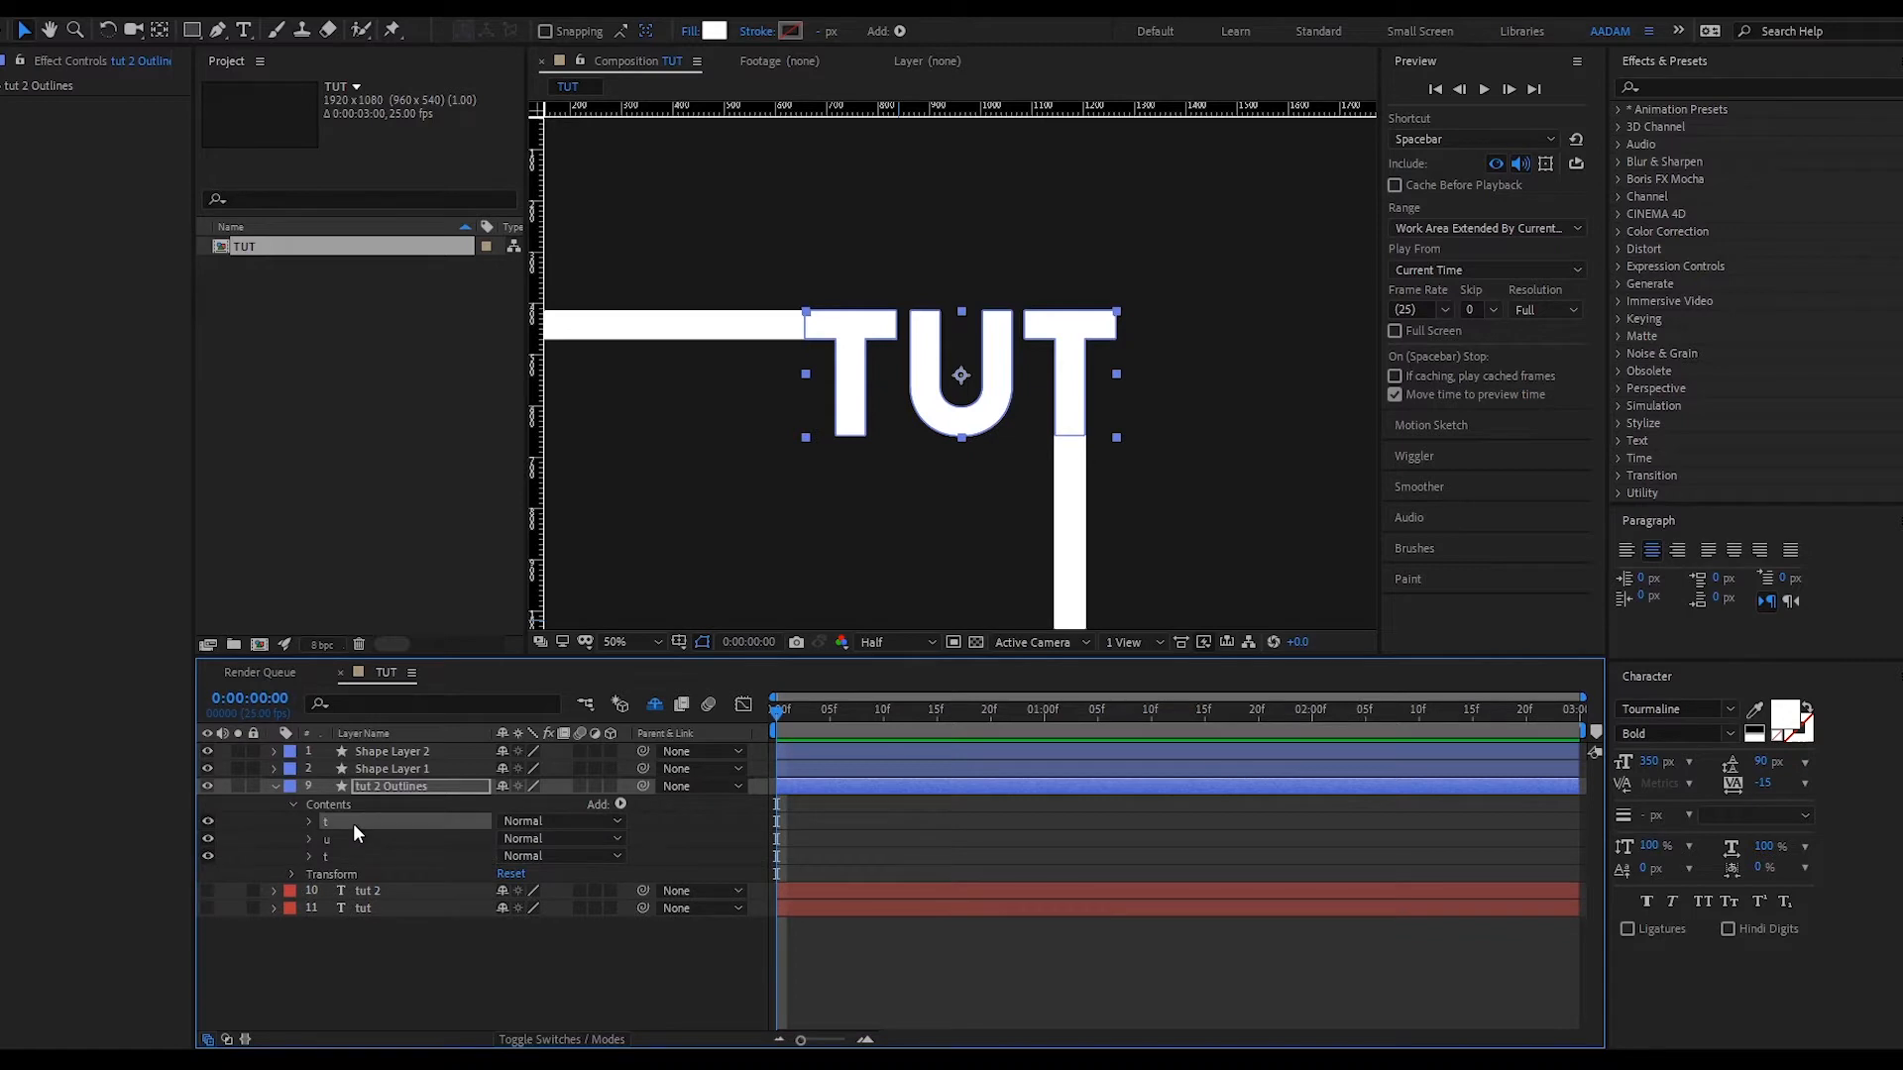
{"action": "key", "text": "Delete"}
{"action": "left_click", "coordinate": [353, 832]}
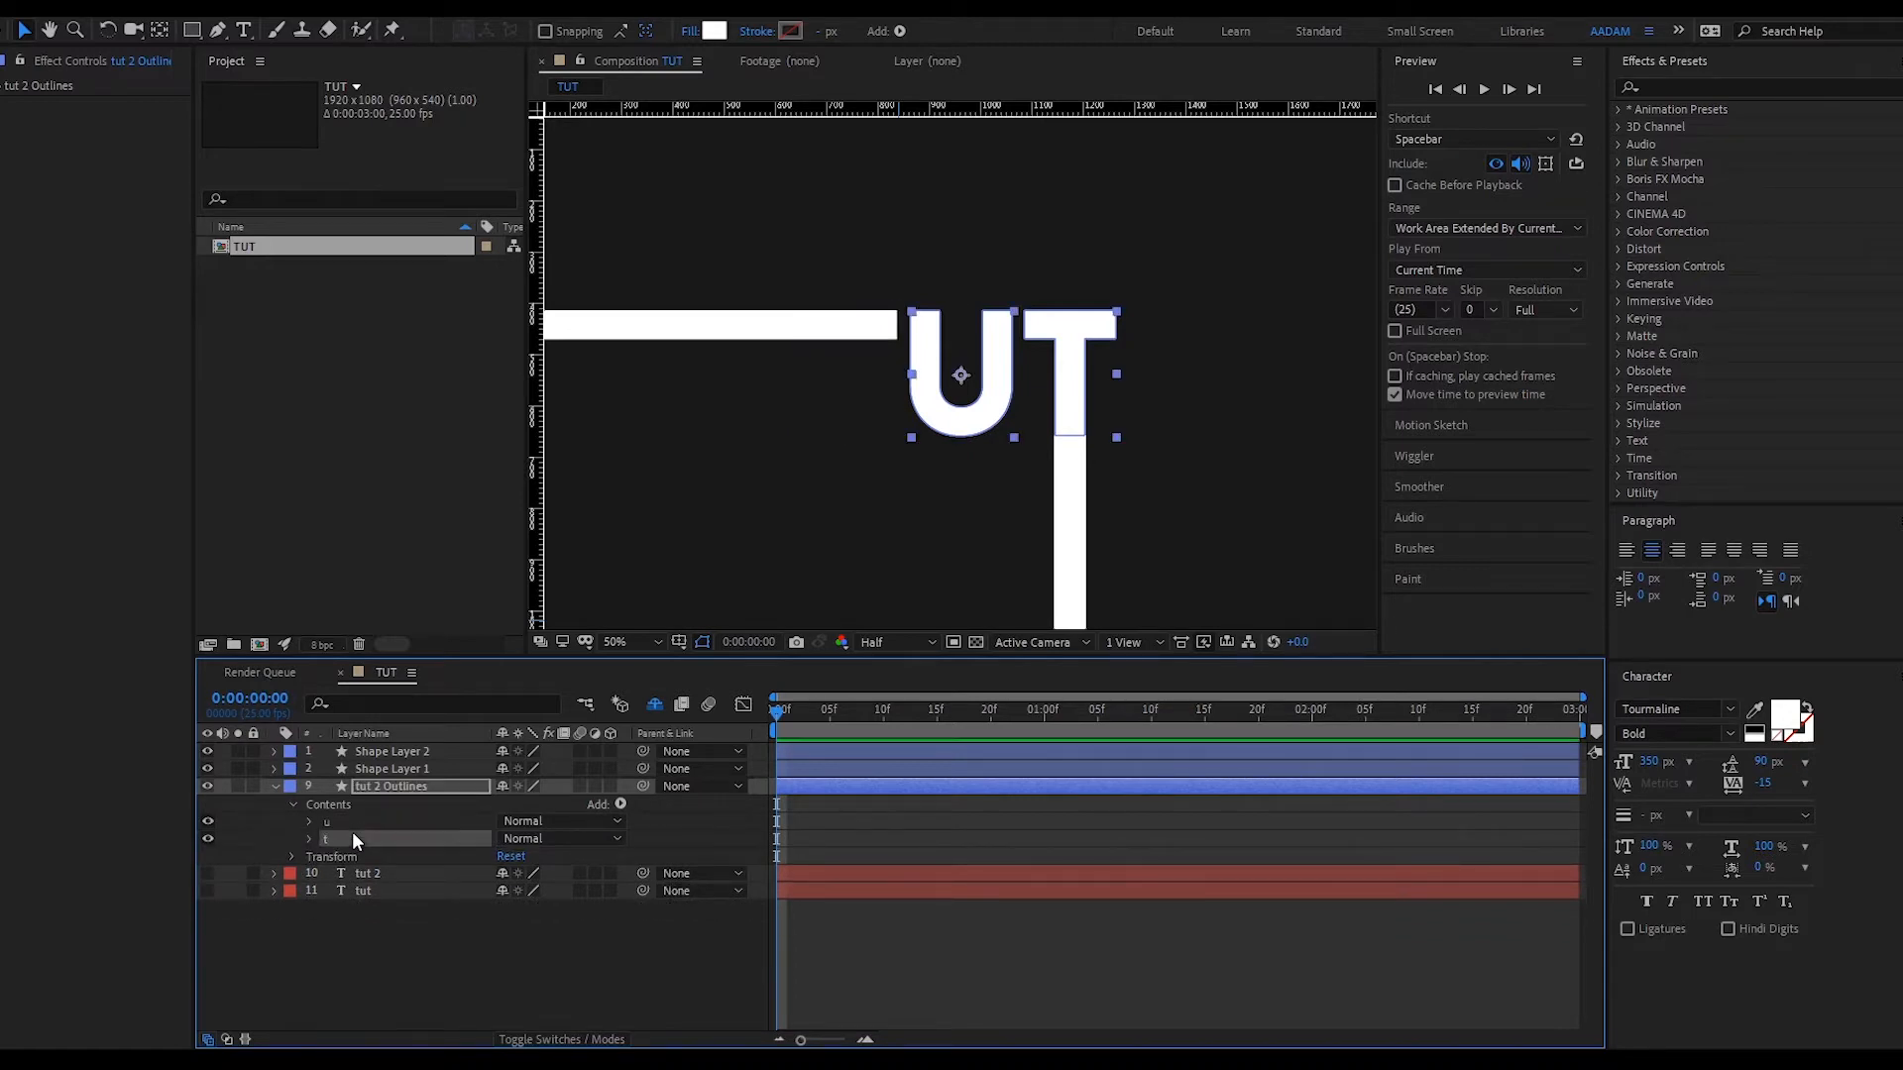
{"action": "key", "text": "Delete"}
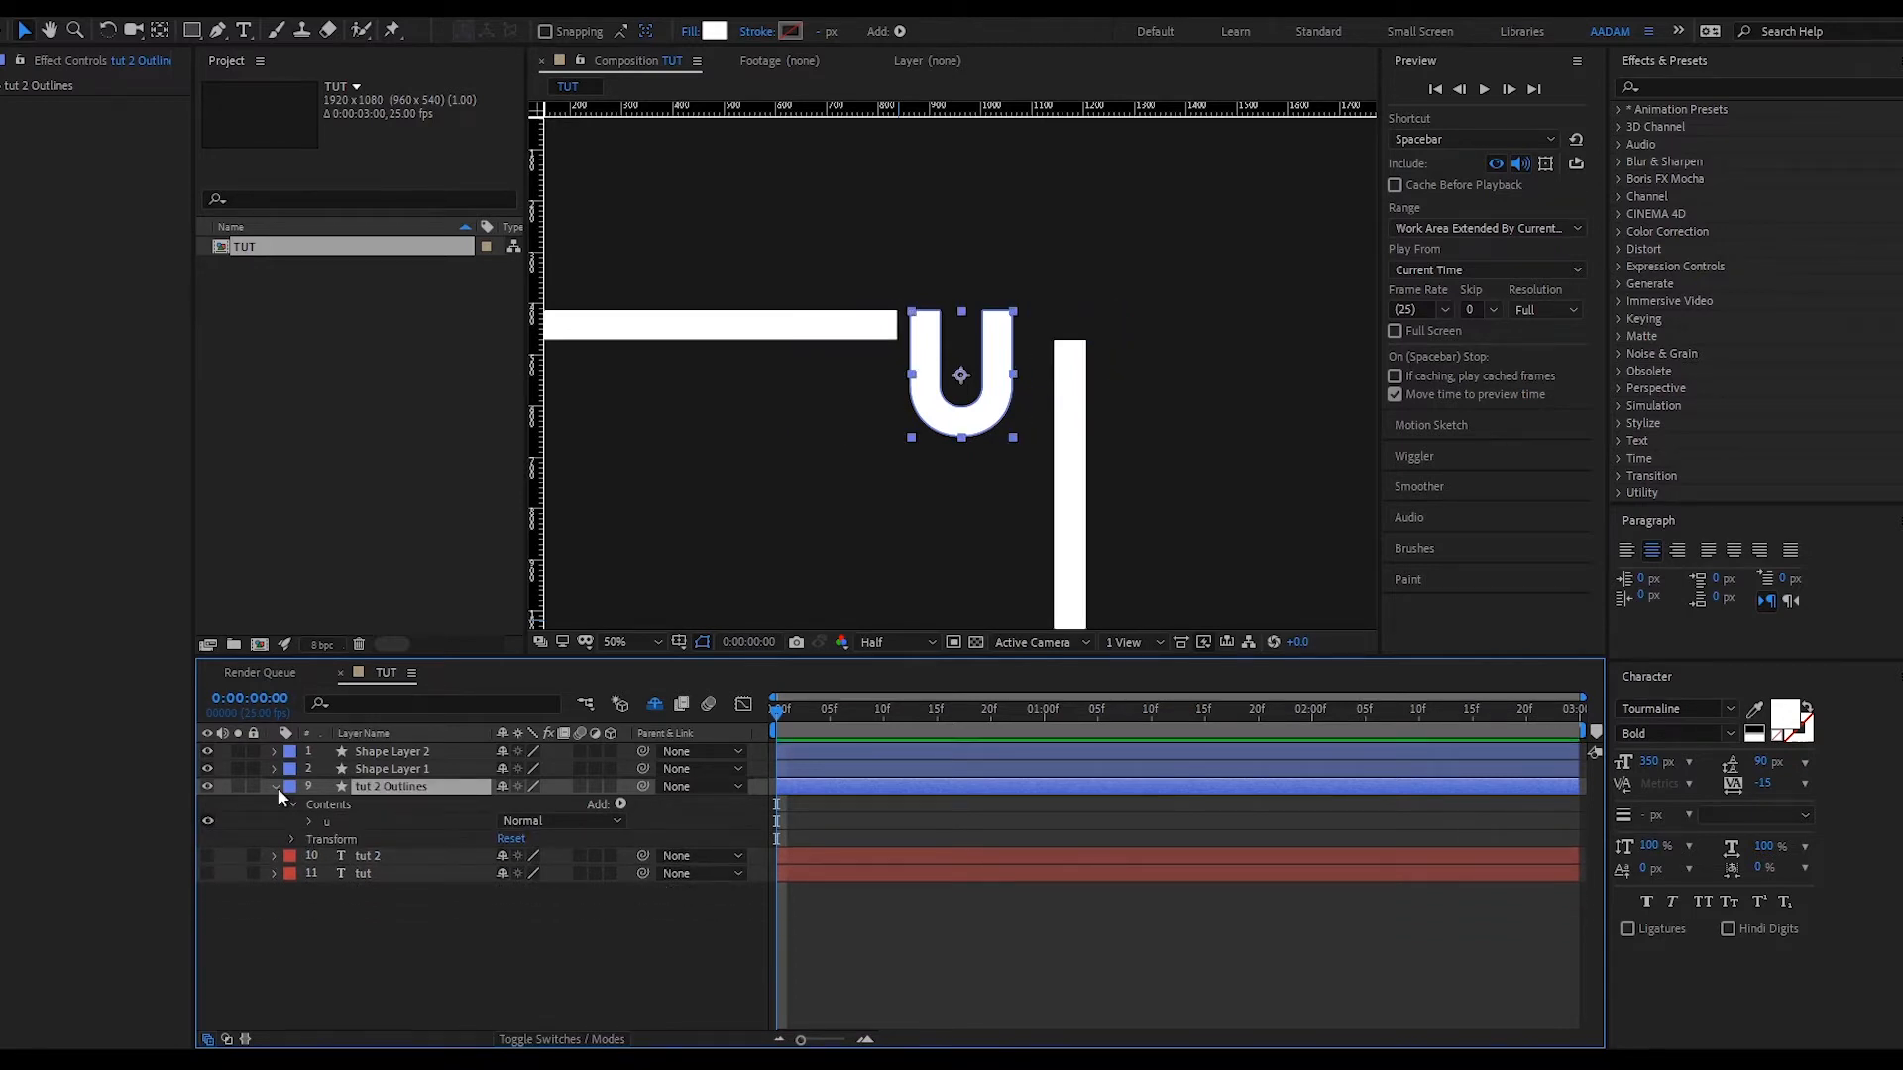
- Delete the tut 2 text layer and expand the u group's properties
{"action": "left_click", "coordinate": [274, 787]}
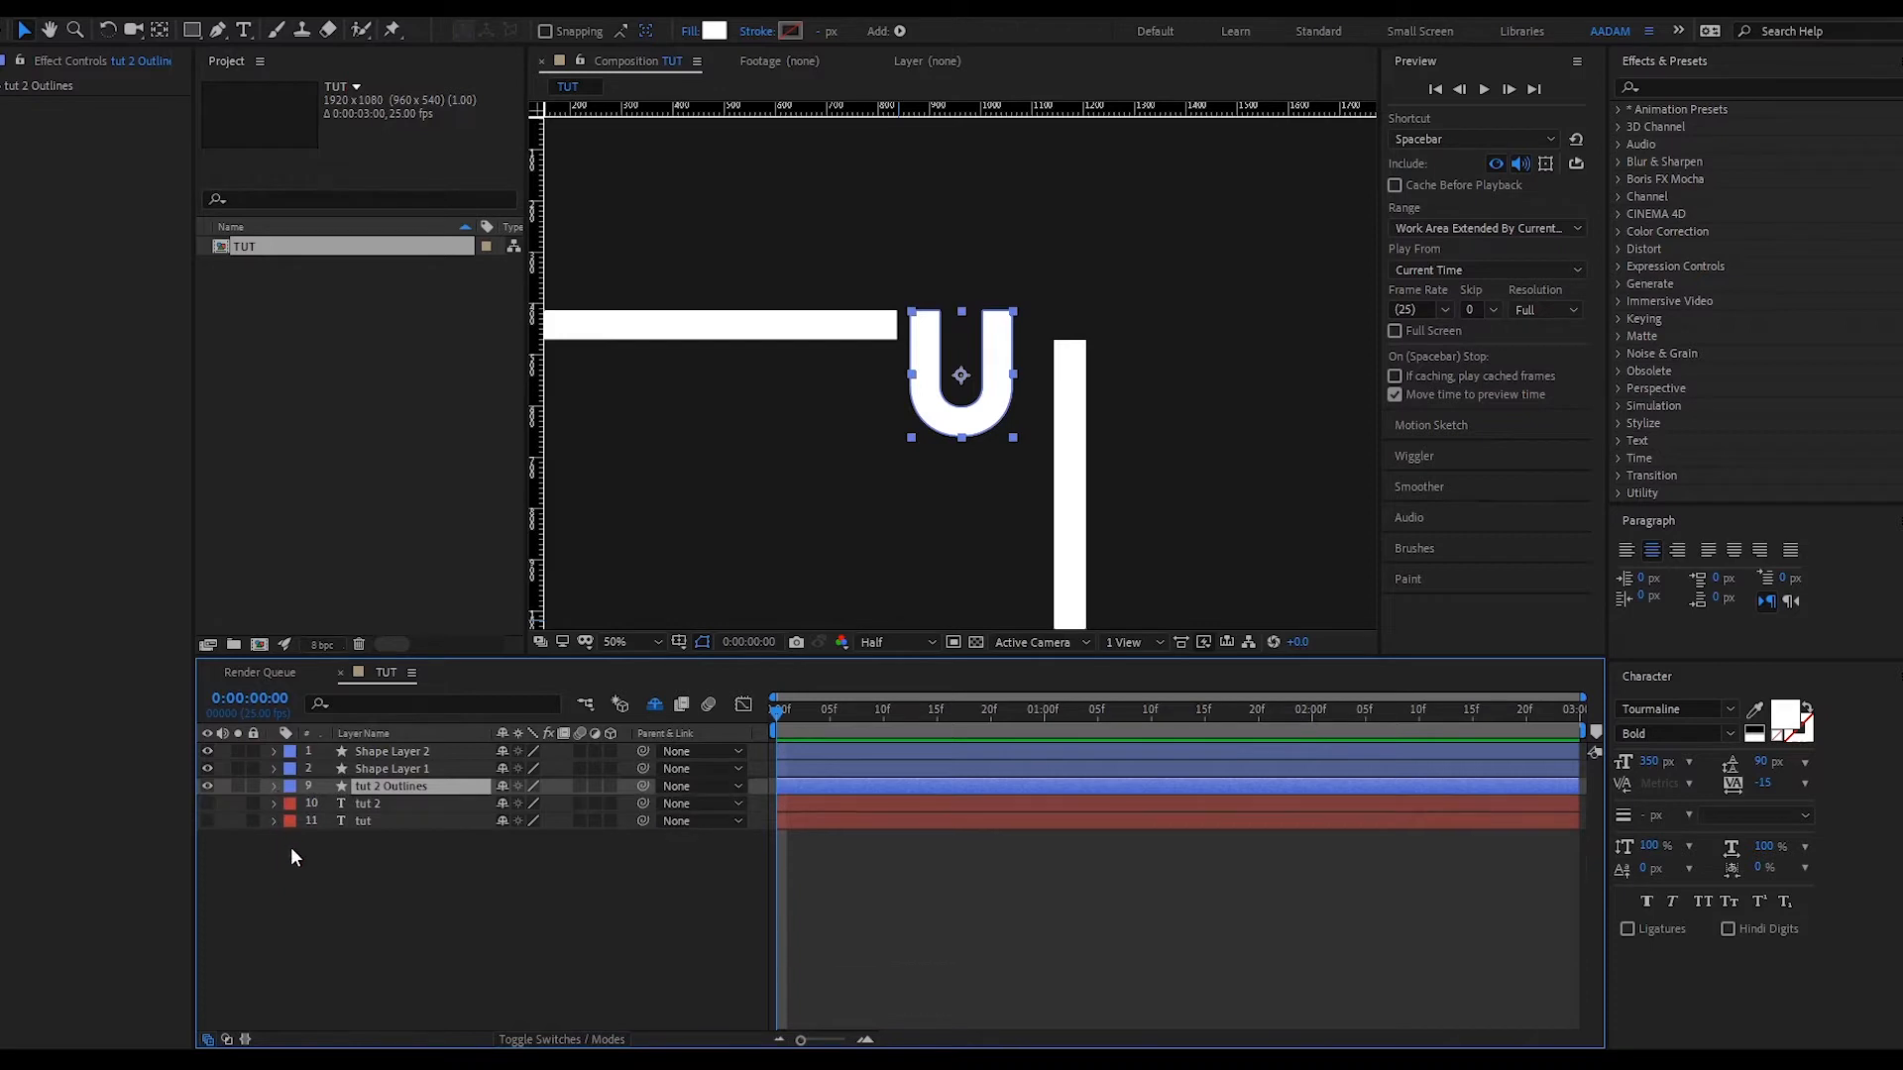
{"action": "left_click", "coordinate": [372, 805]}
{"action": "key", "text": "Delete"}
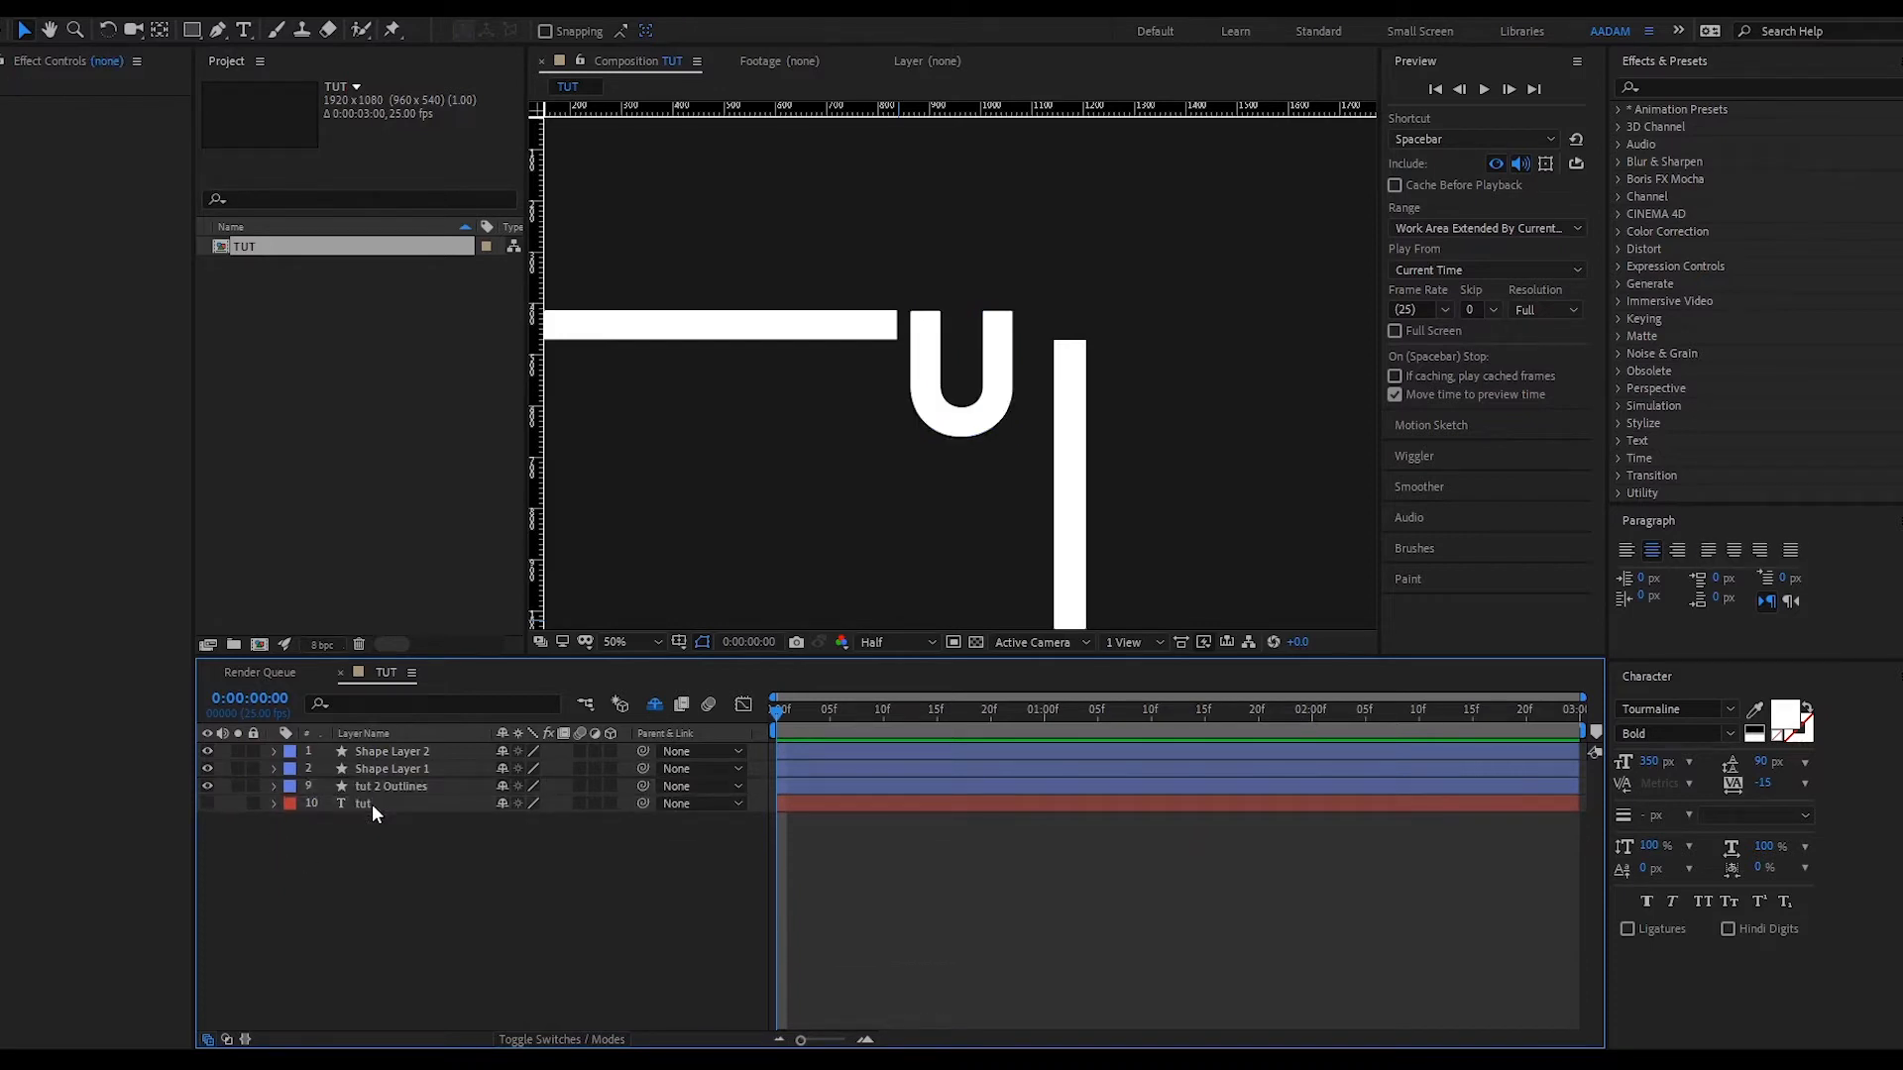
{"action": "left_click", "coordinate": [274, 787]}
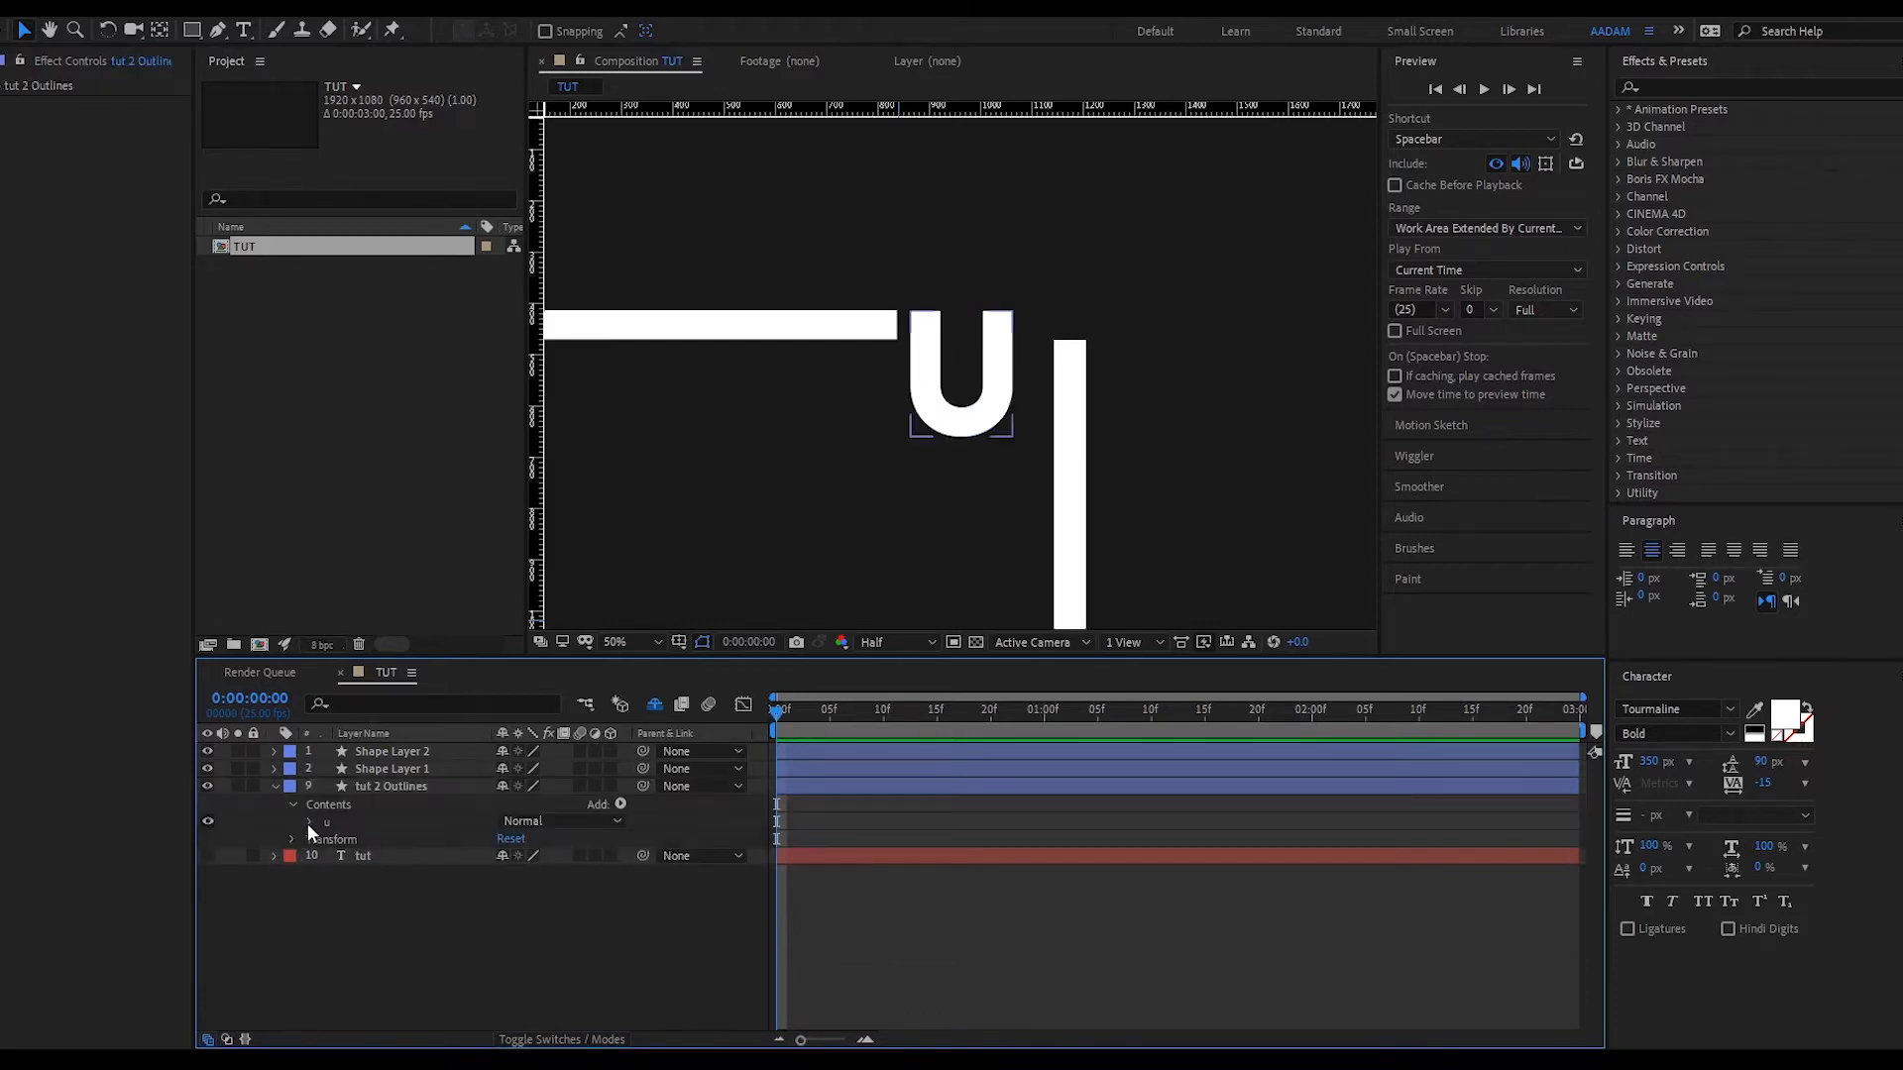
{"action": "left_click", "coordinate": [310, 823]}
- Select the u path and drag the top of the U's right leg up into a tall stem
{"action": "left_click", "coordinate": [360, 841]}
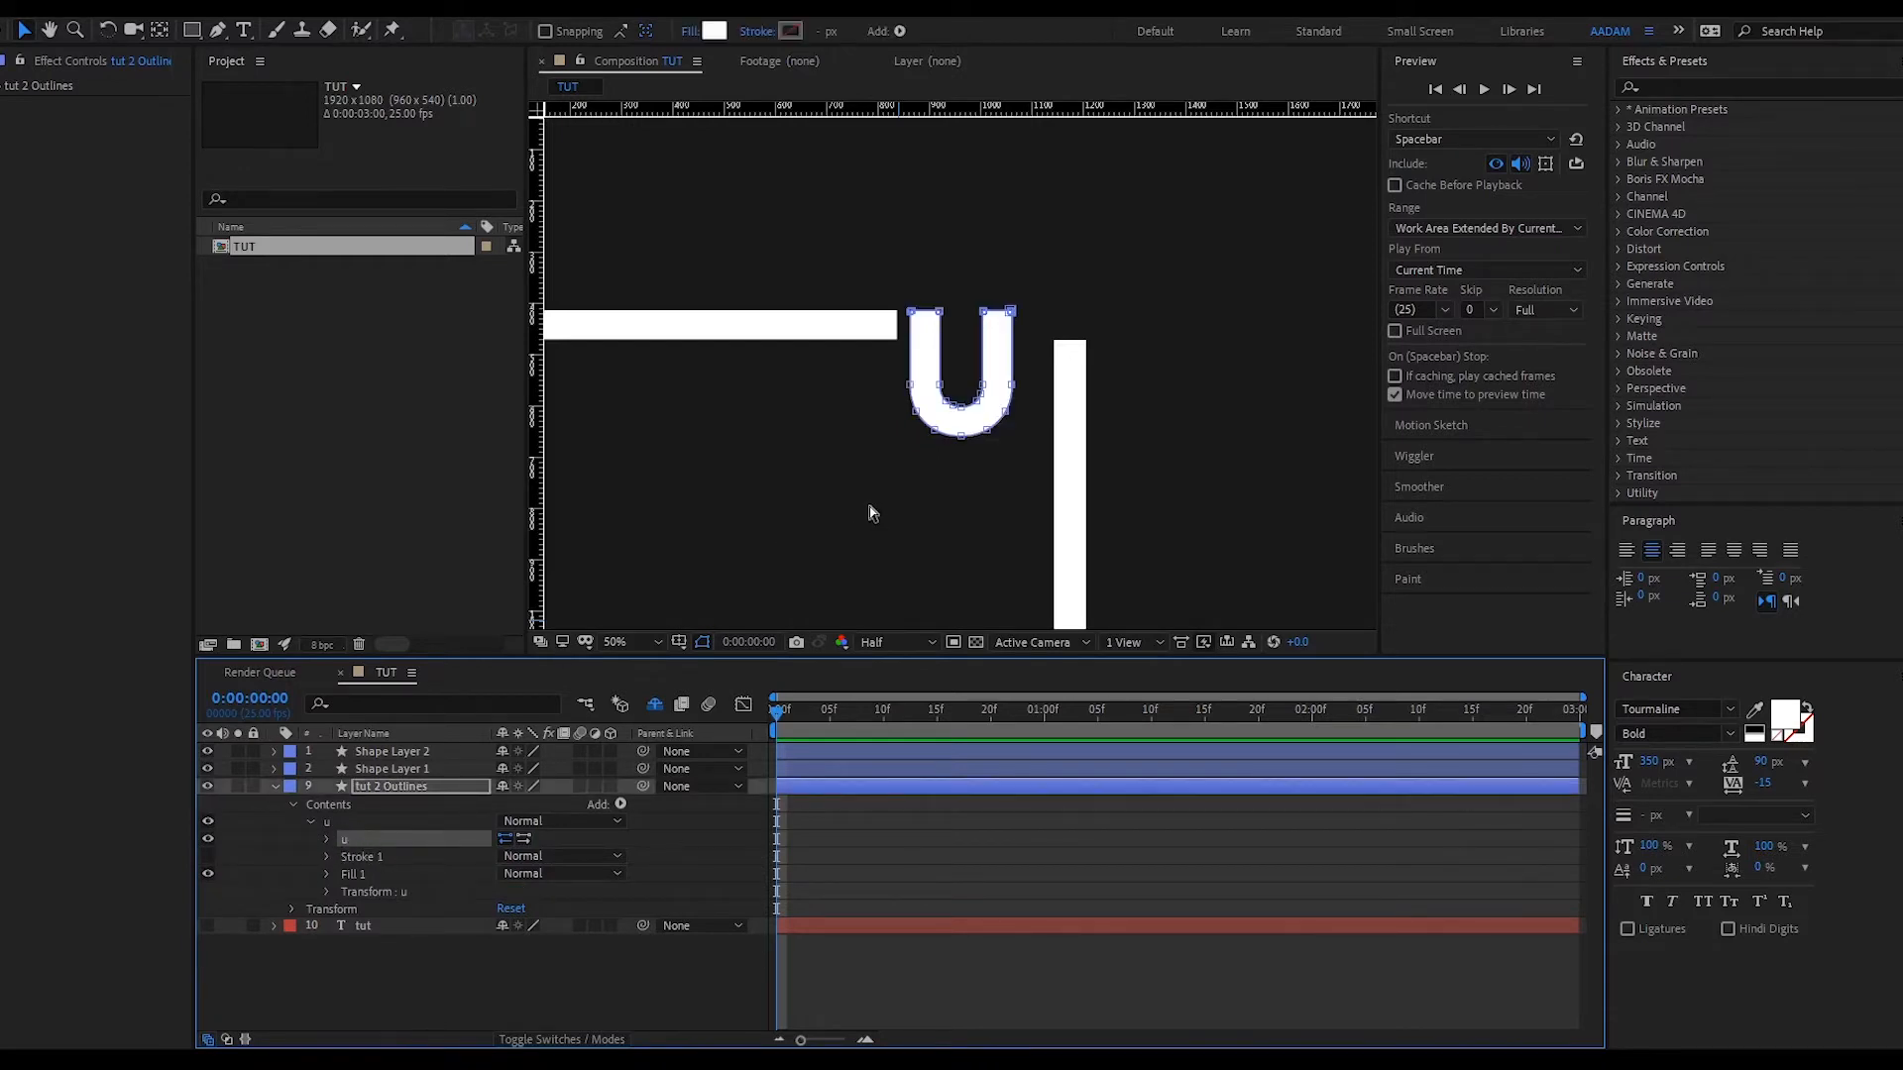
{"action": "key", "text": "h"}
{"action": "left_click_drag", "start_coordinate": [1153, 283], "coordinate": [1099, 427]}
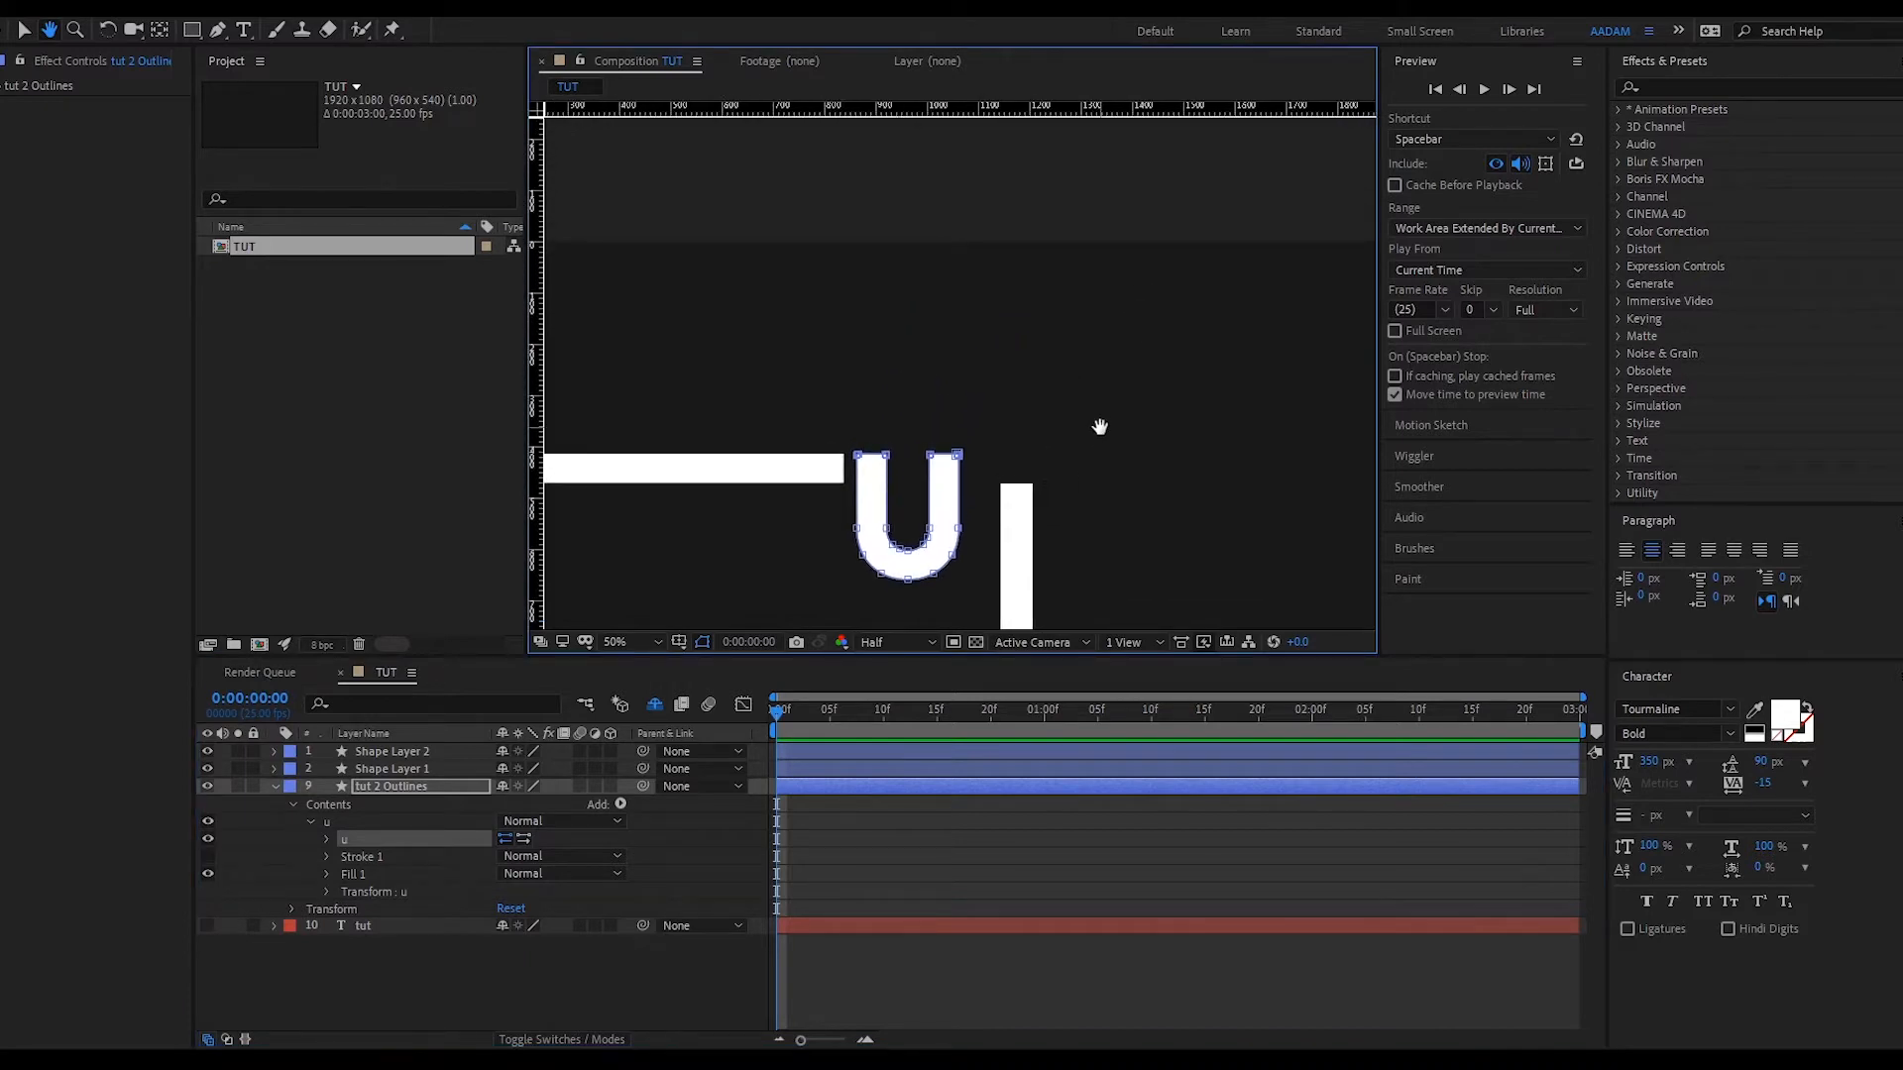
{"action": "key", "text": "v"}
{"action": "scroll", "coordinate": [952, 347], "scroll_direction": "up", "scroll_amount": 5}
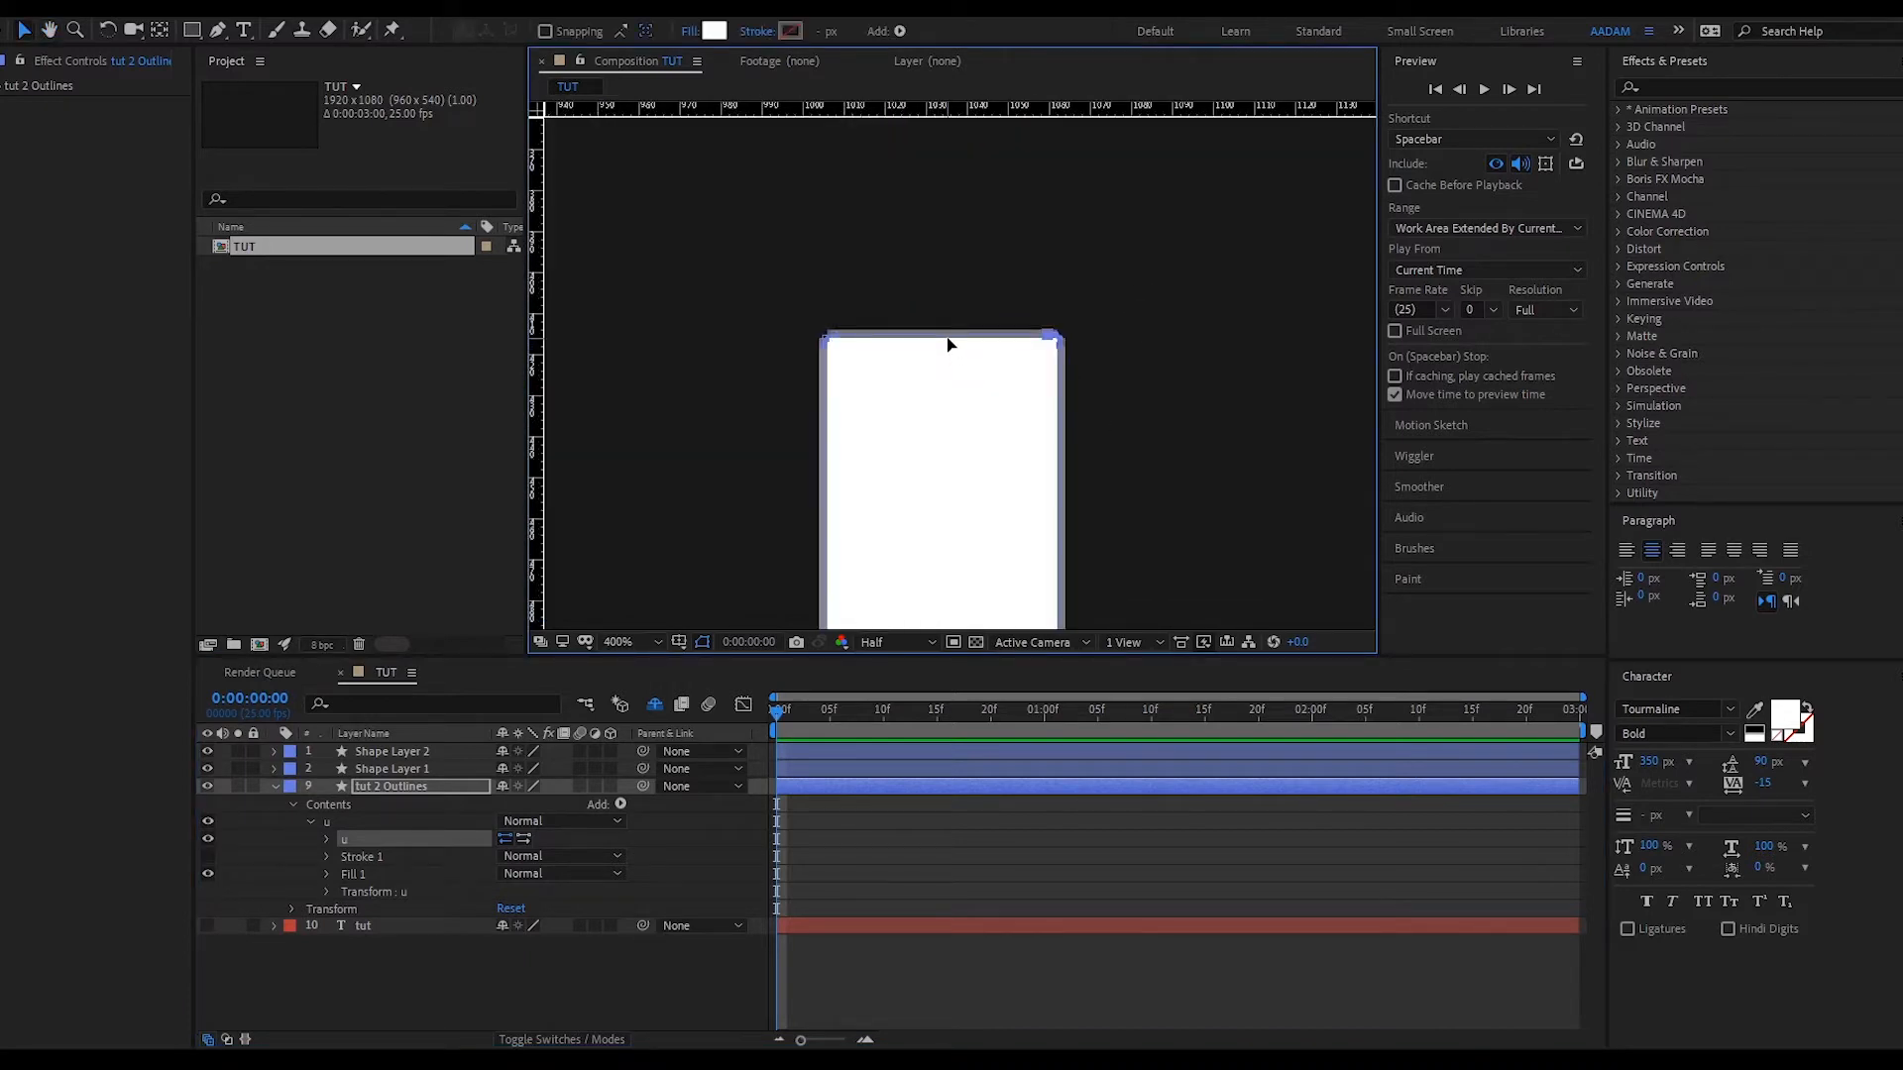
{"action": "left_click_drag", "start_coordinate": [948, 344], "coordinate": [948, 247]}
{"action": "key", "text": "slash"}
{"action": "left_click_drag", "start_coordinate": [951, 342], "coordinate": [947, 44]}
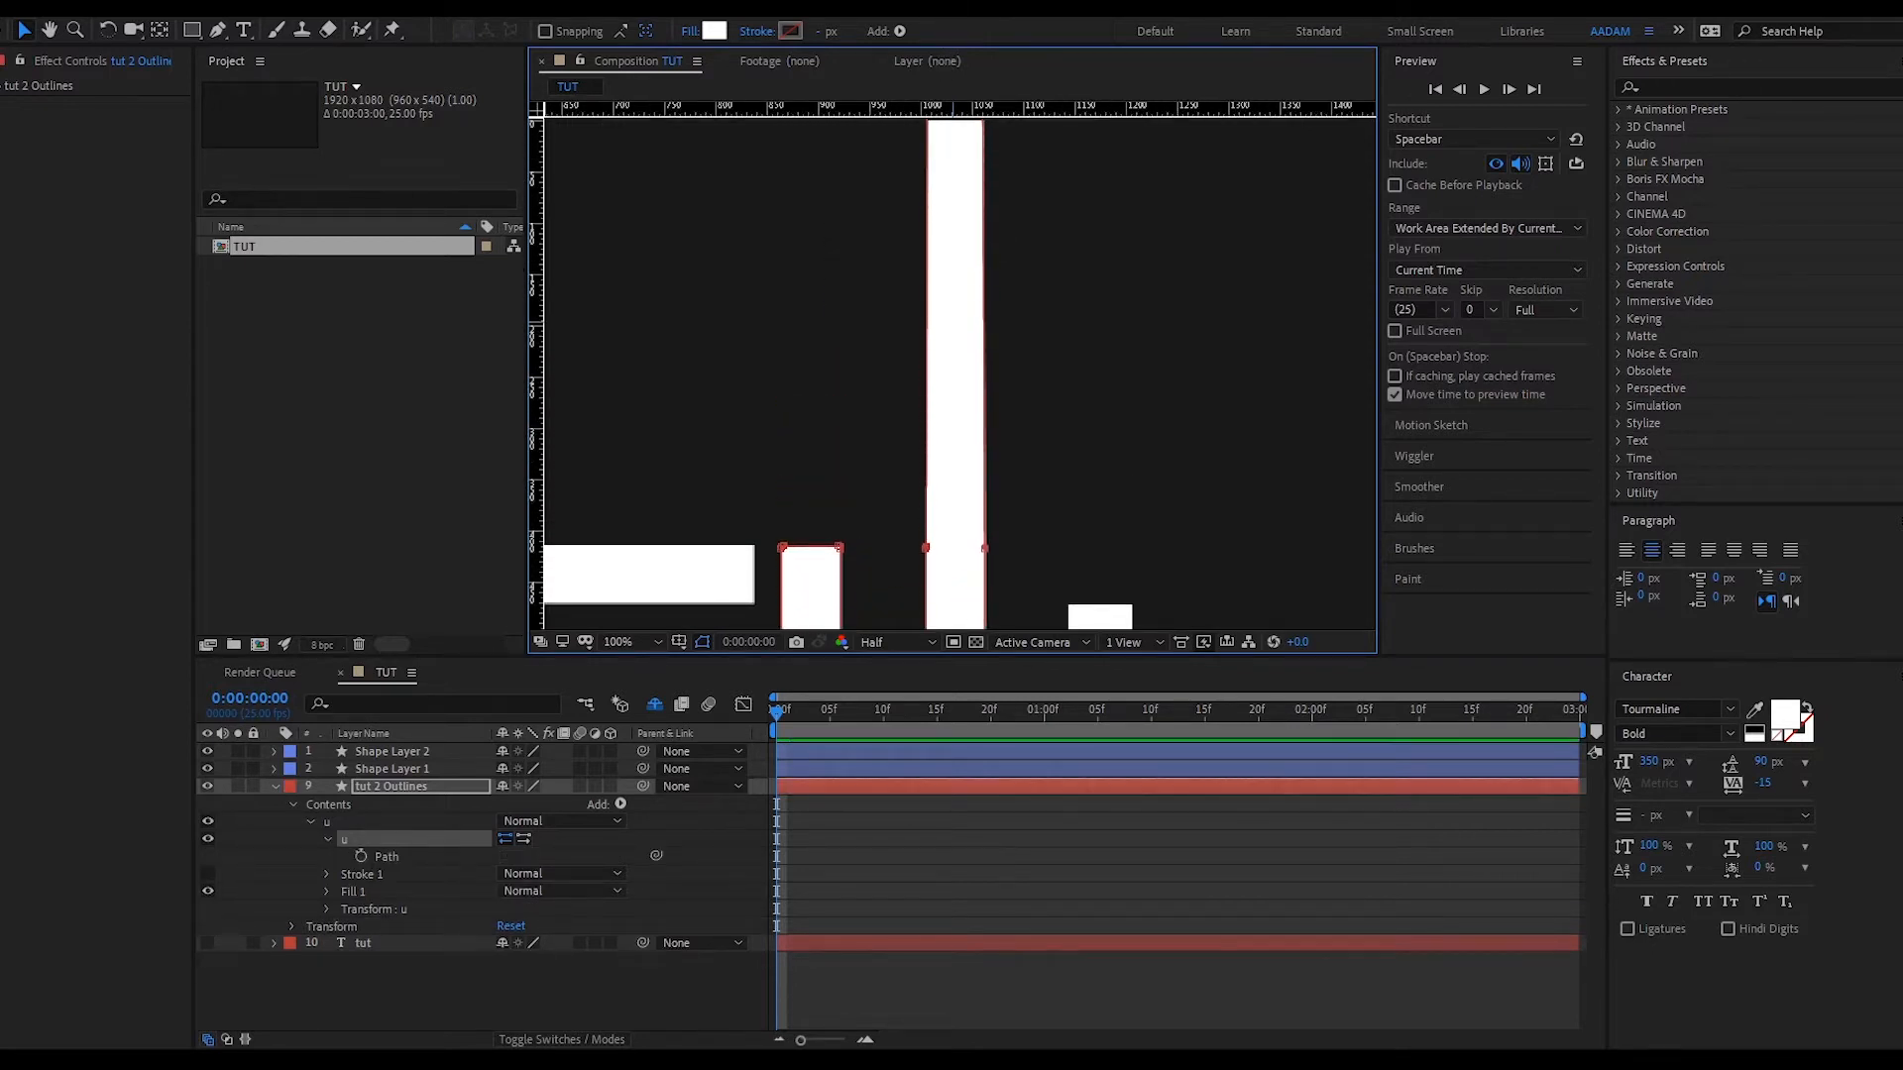
{"action": "key", "text": "comma"}
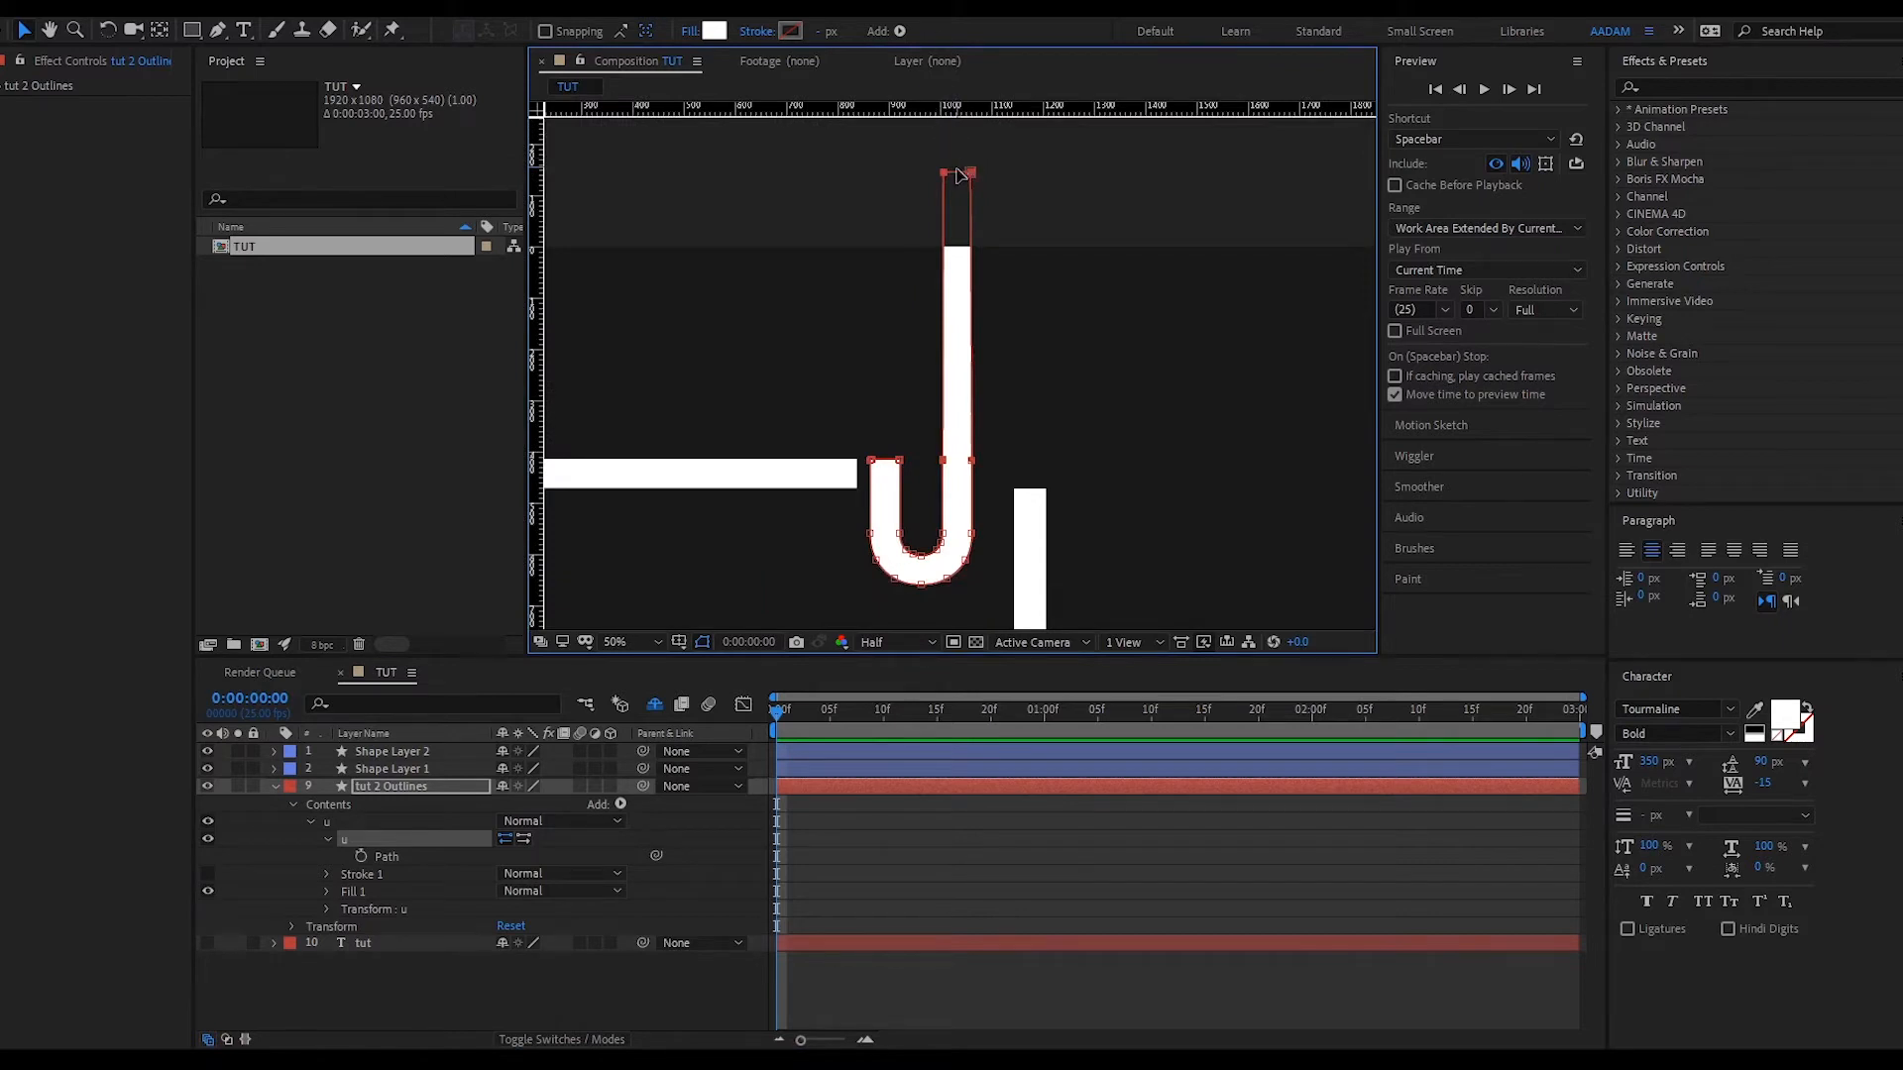
{"action": "left_click_drag", "start_coordinate": [958, 173], "coordinate": [958, 234]}
- Select the matching vertices on both edges of the U's right leg, then deselect the path
{"action": "key", "text": "period"}
{"action": "key", "text": "period"}
{"action": "key", "text": "period"}
{"action": "left_click", "coordinate": [815, 379]}
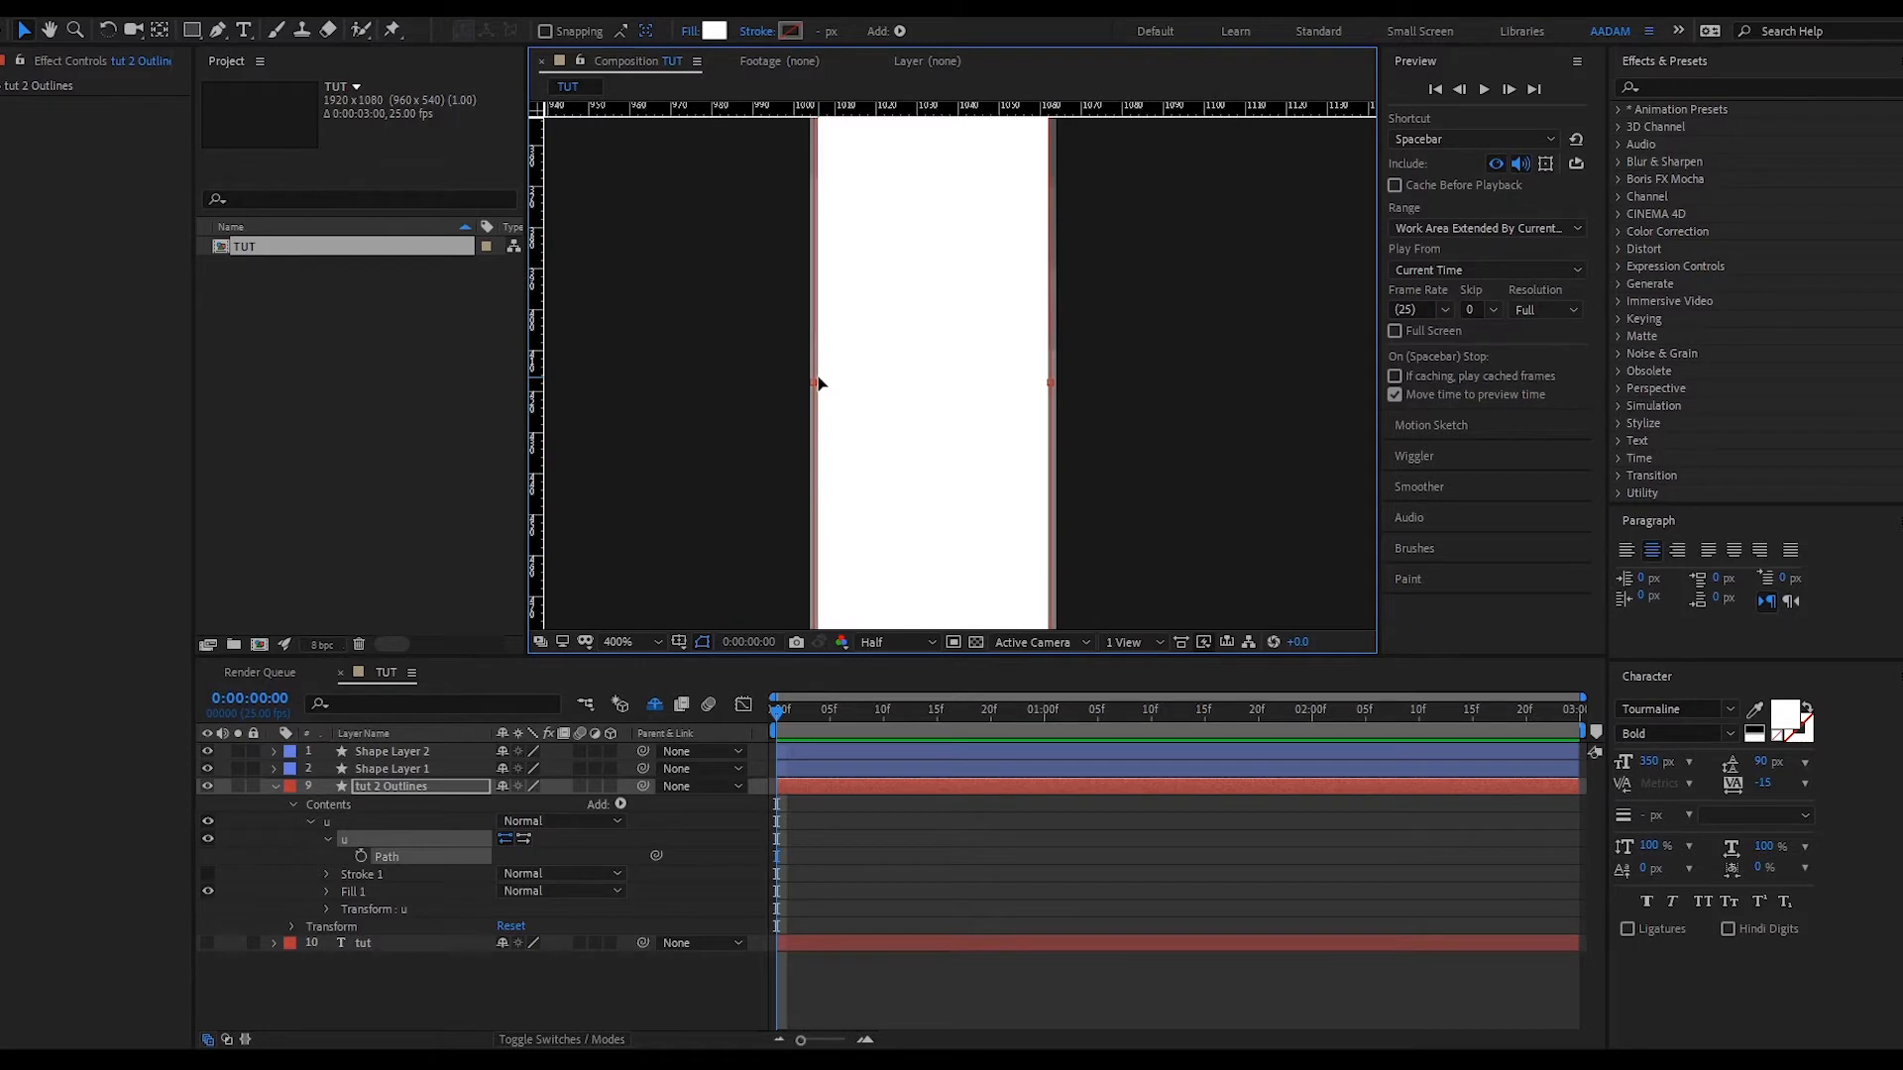
{"action": "left_click", "coordinate": [1050, 382]}
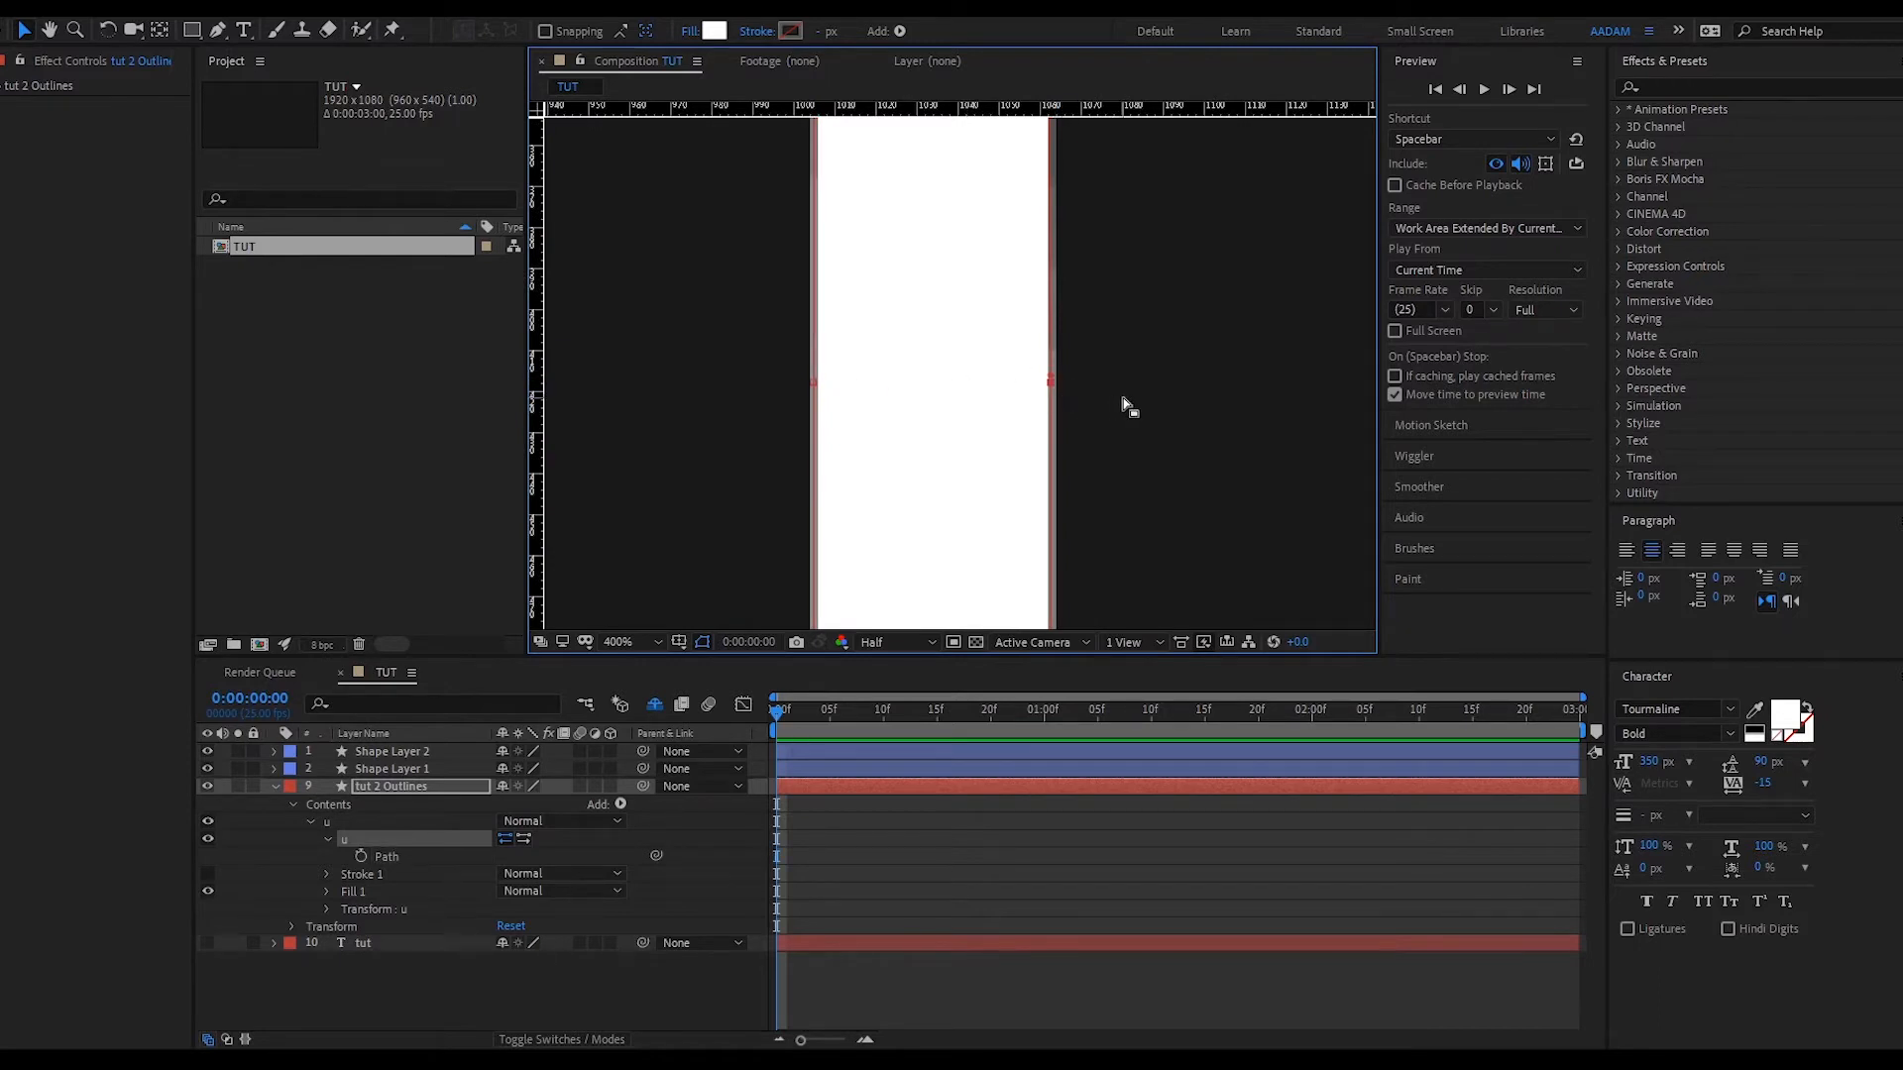
{"action": "key", "text": "comma"}
{"action": "key", "text": "comma"}
{"action": "key", "text": "comma"}
{"action": "key", "text": "comma"}
{"action": "key", "text": "comma"}
{"action": "key", "text": "comma"}
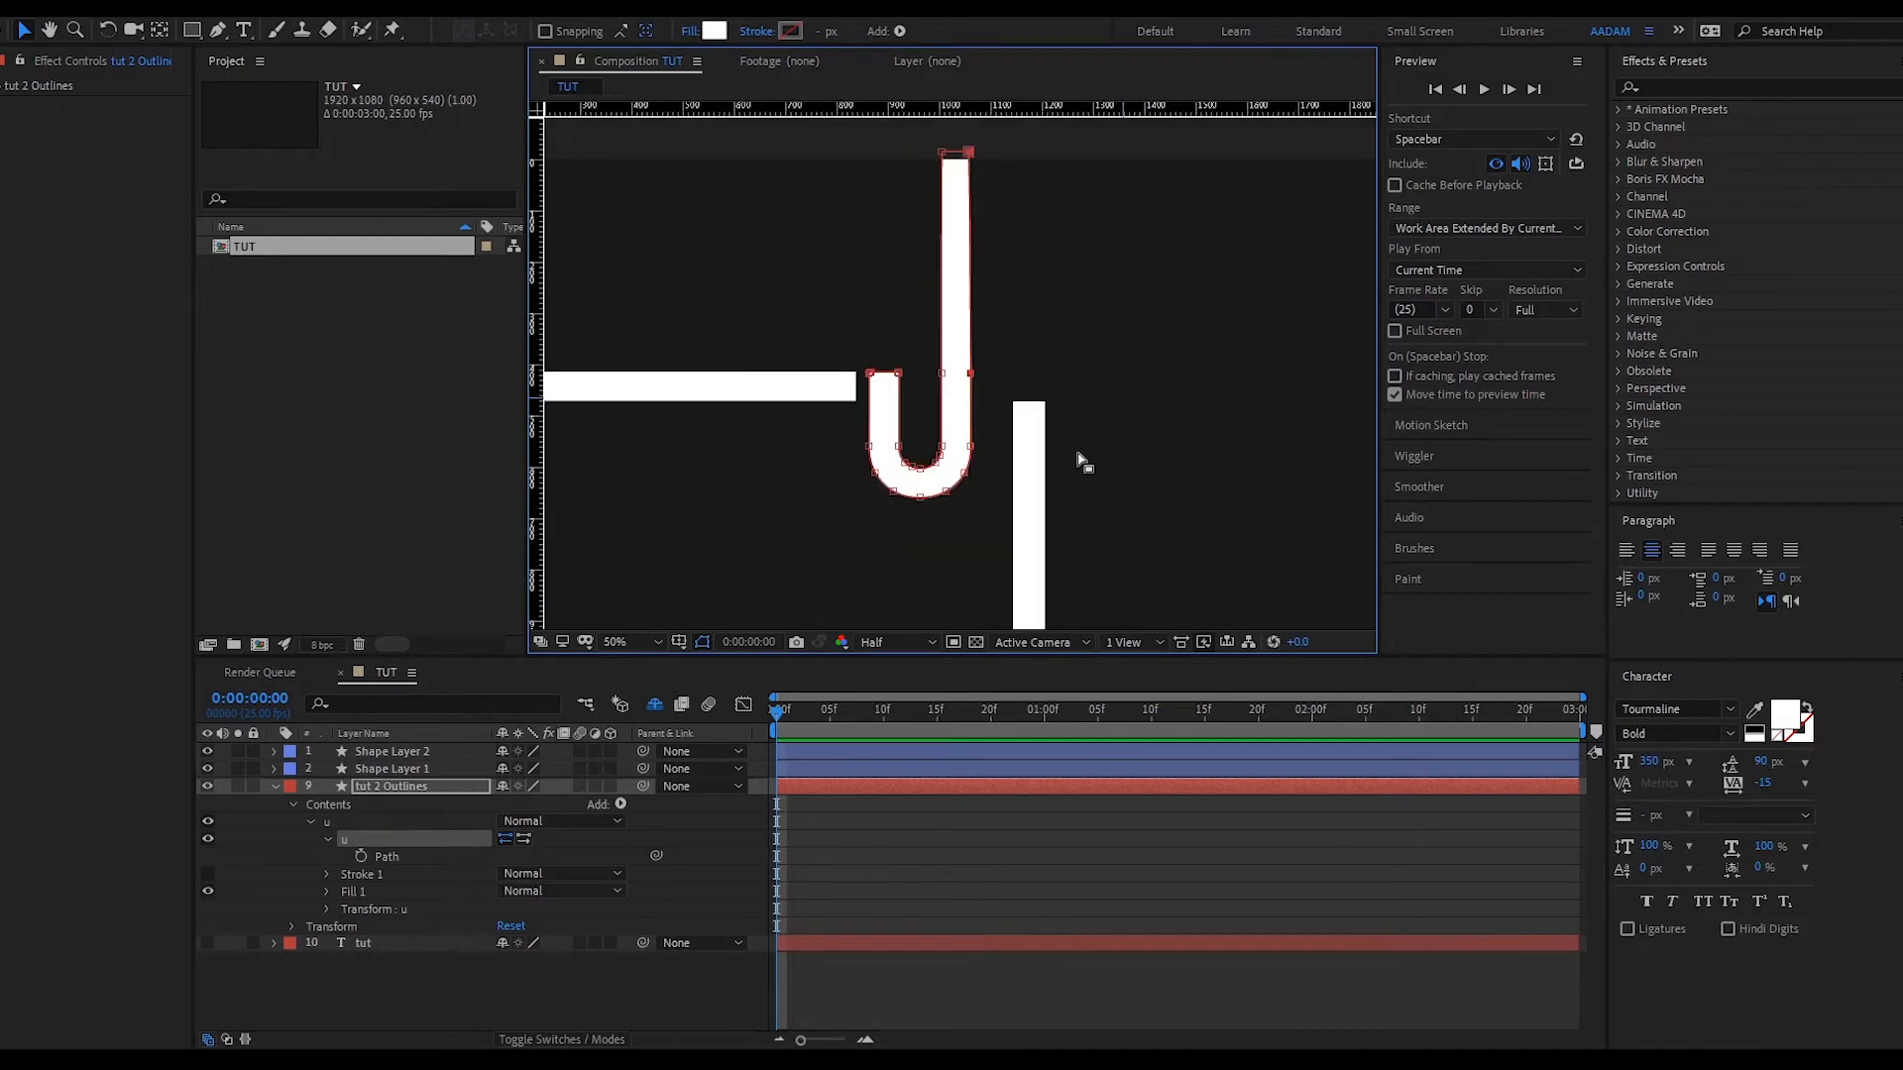
{"action": "left_click", "coordinate": [860, 874]}
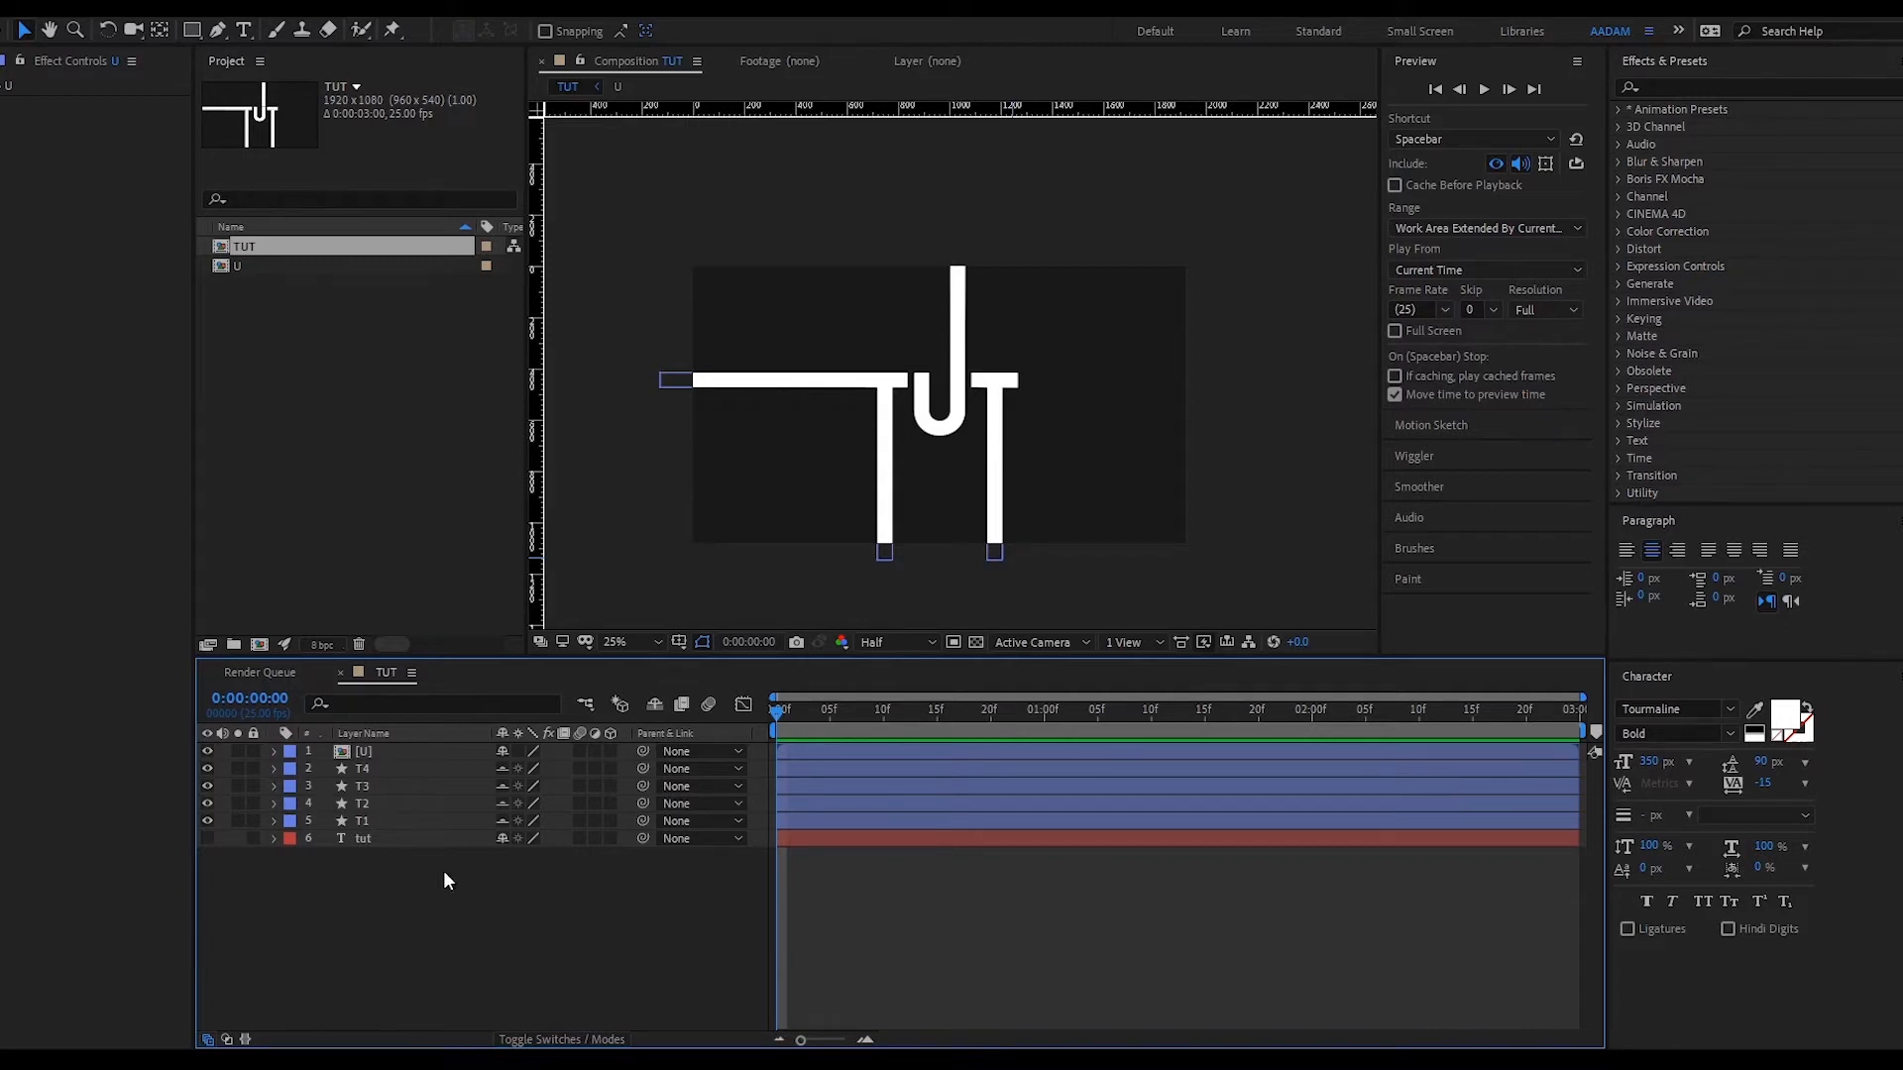
- Select the T1 layer among the letter layers in the timeline
{"action": "left_click", "coordinate": [366, 818]}
{"action": "left_click", "coordinate": [491, 886]}
{"action": "left_click", "coordinate": [442, 820]}
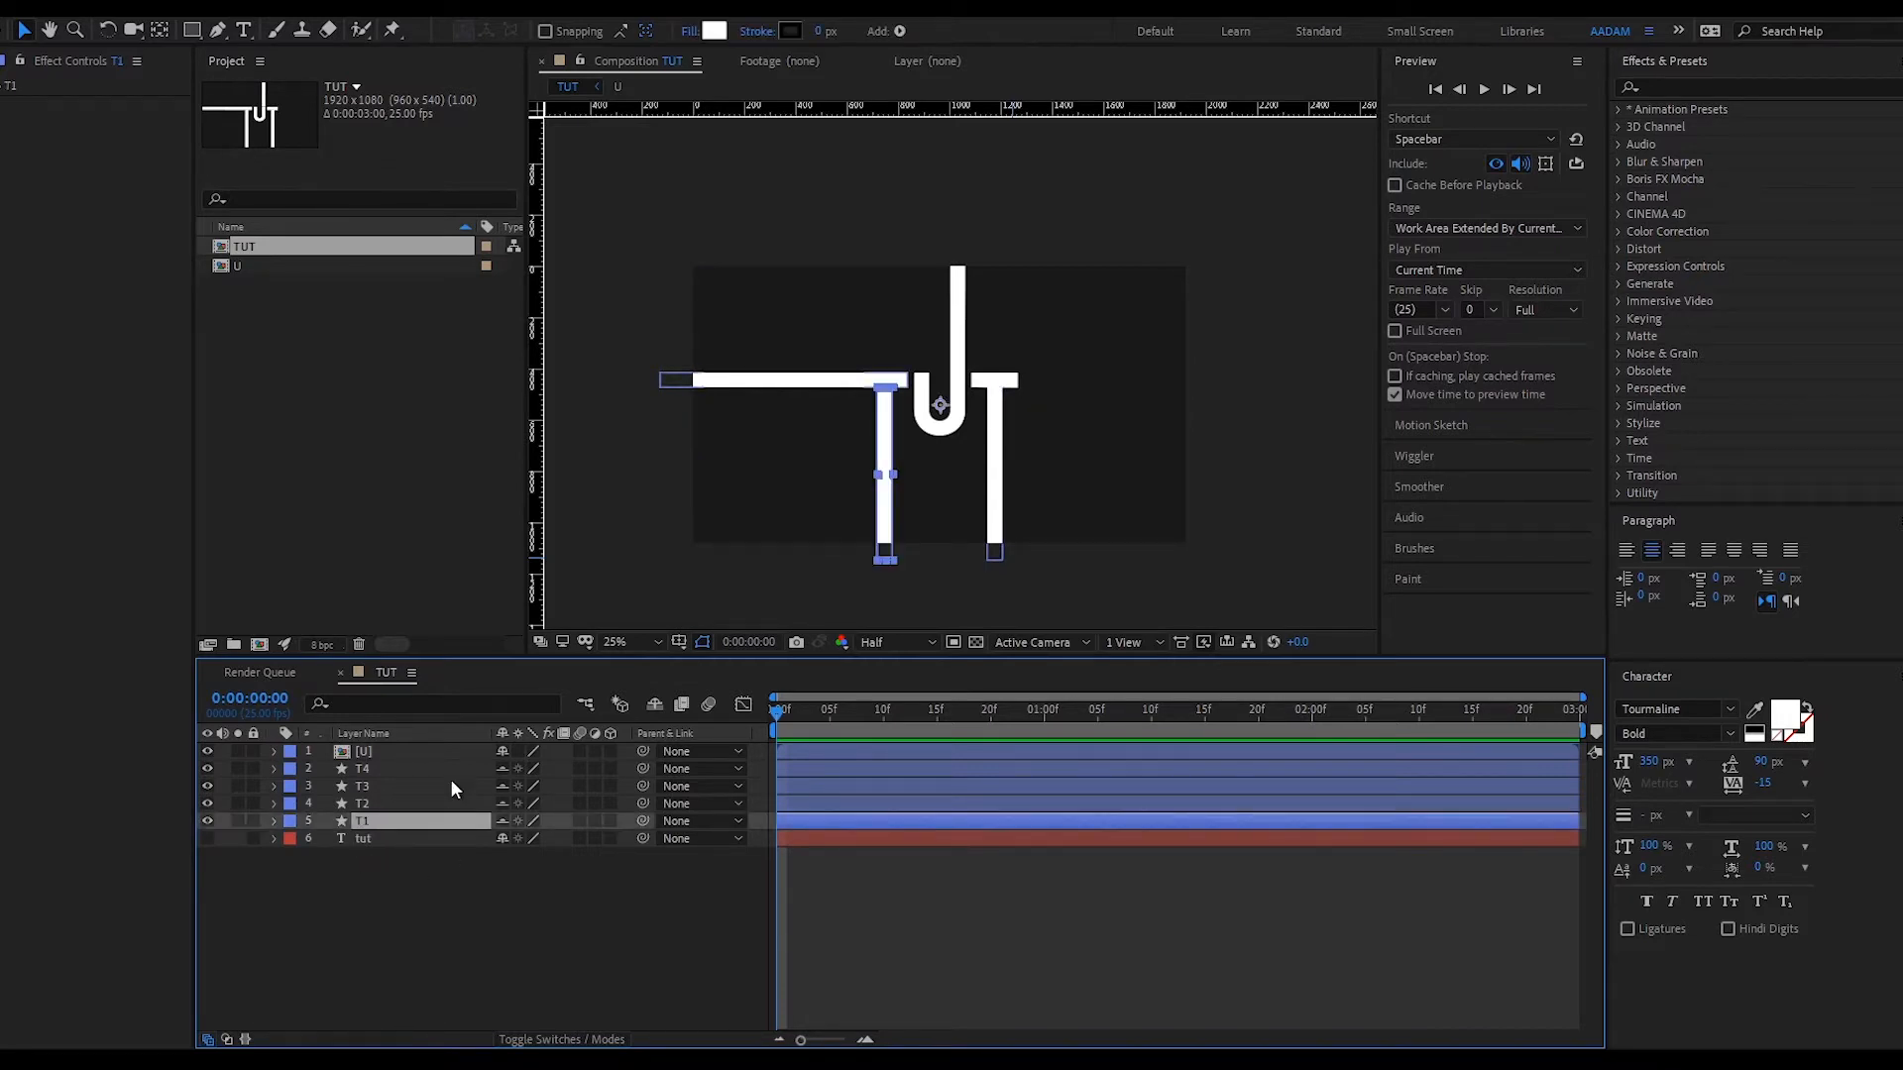
{"action": "left_click", "coordinate": [450, 758]}
{"action": "left_click", "coordinate": [409, 819]}
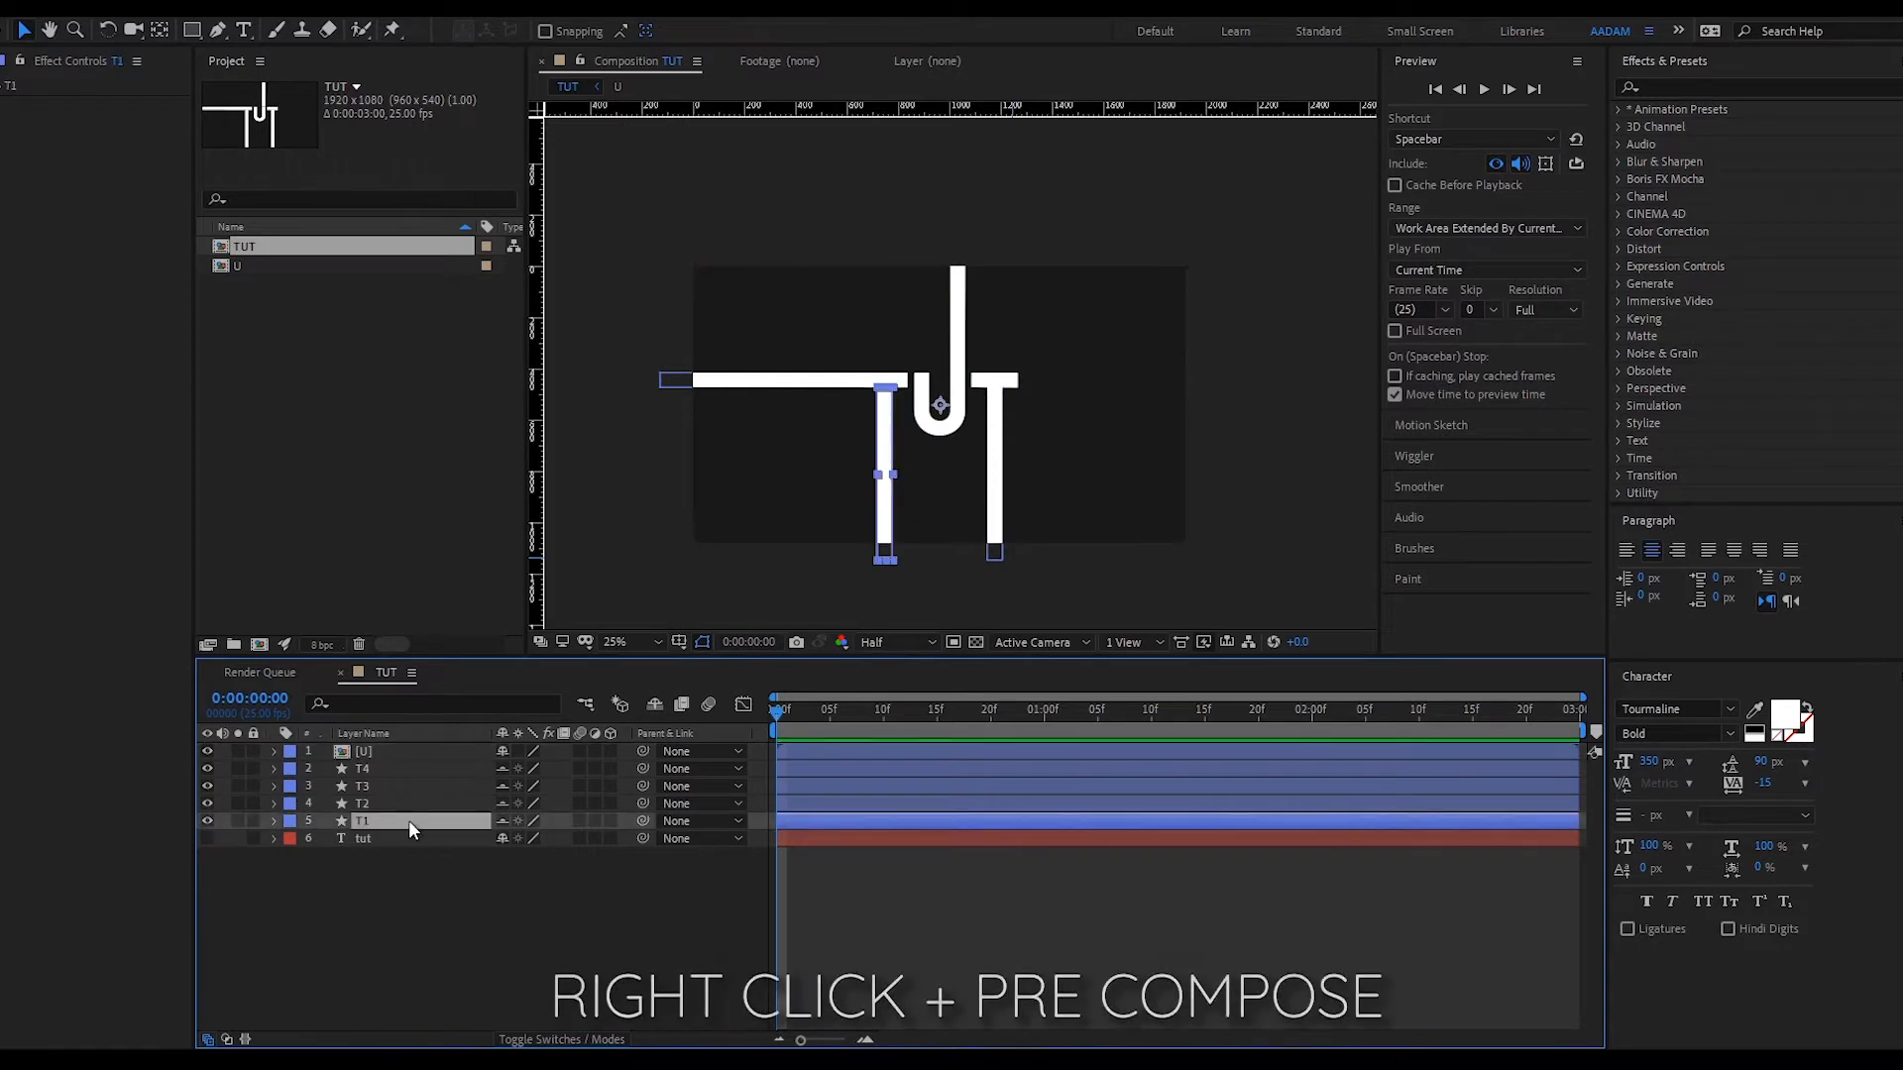
{"action": "left_click", "coordinate": [432, 755]}
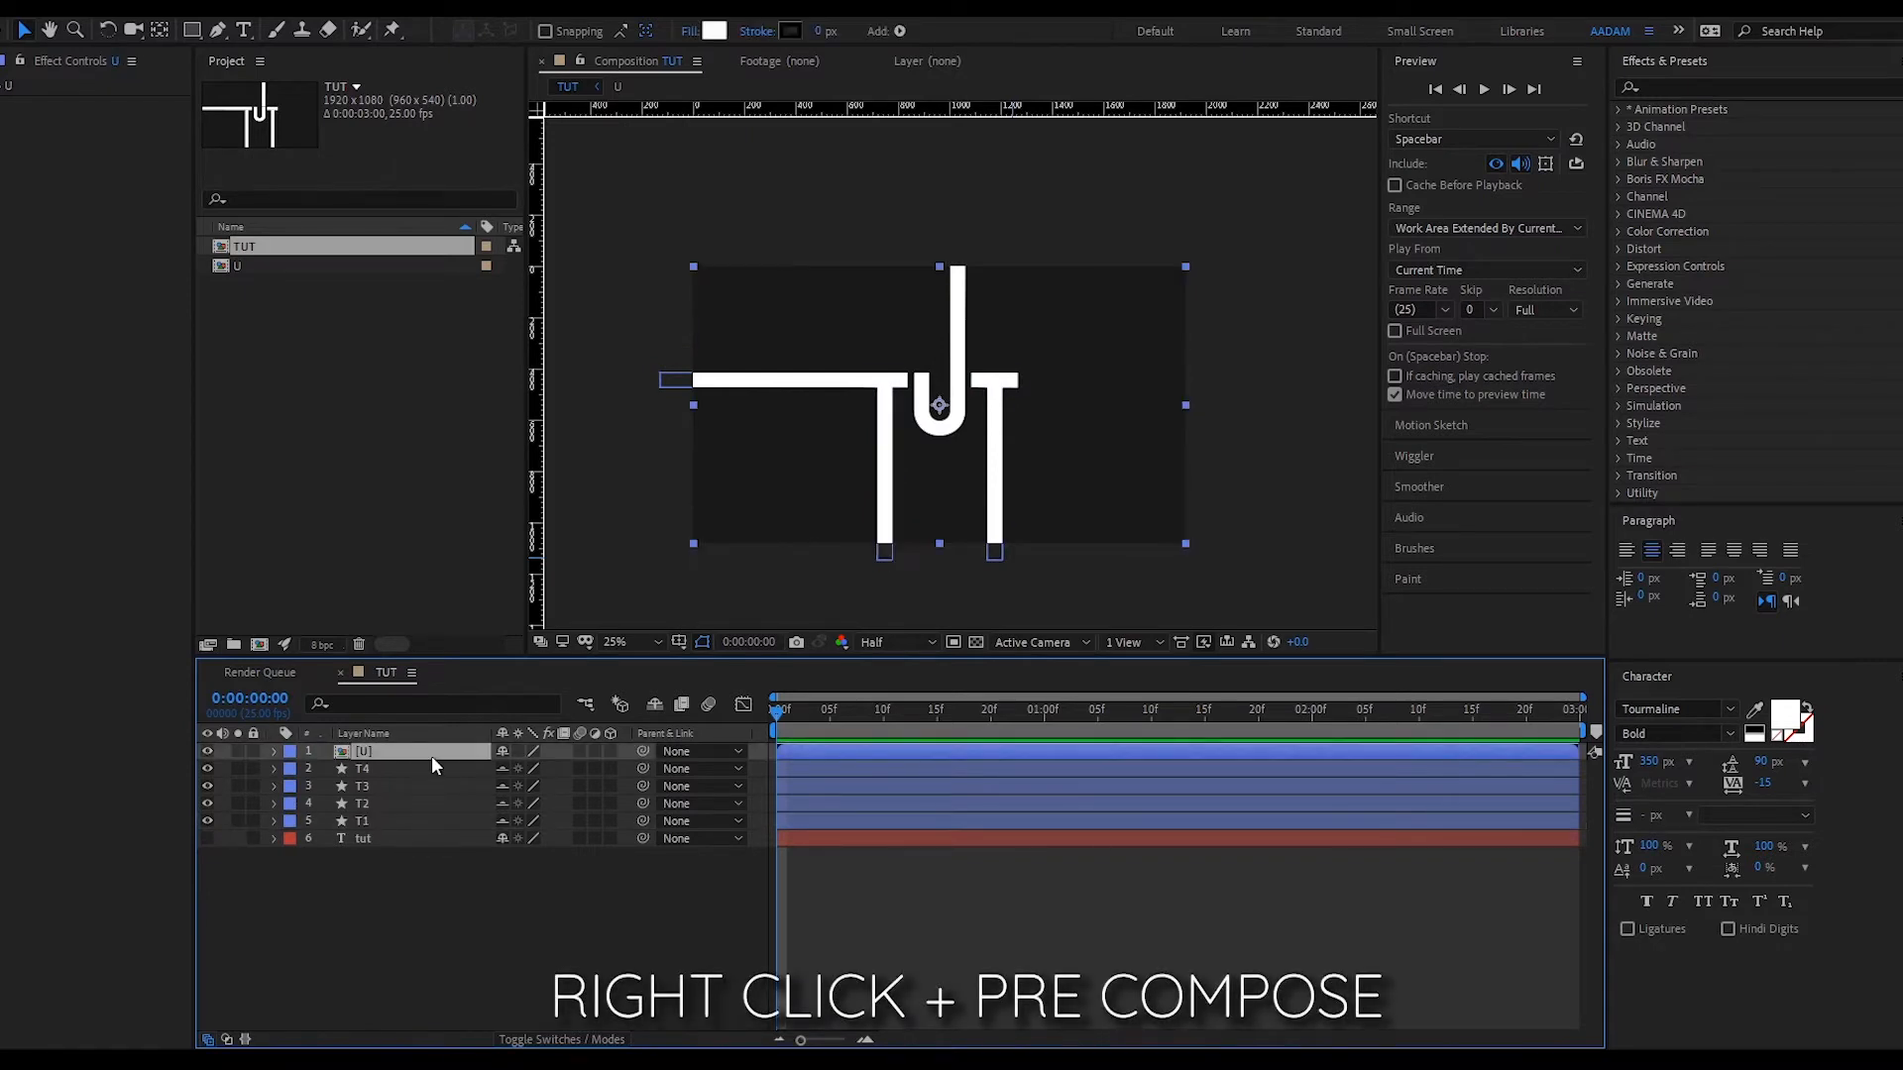
{"action": "left_click", "coordinate": [395, 823]}
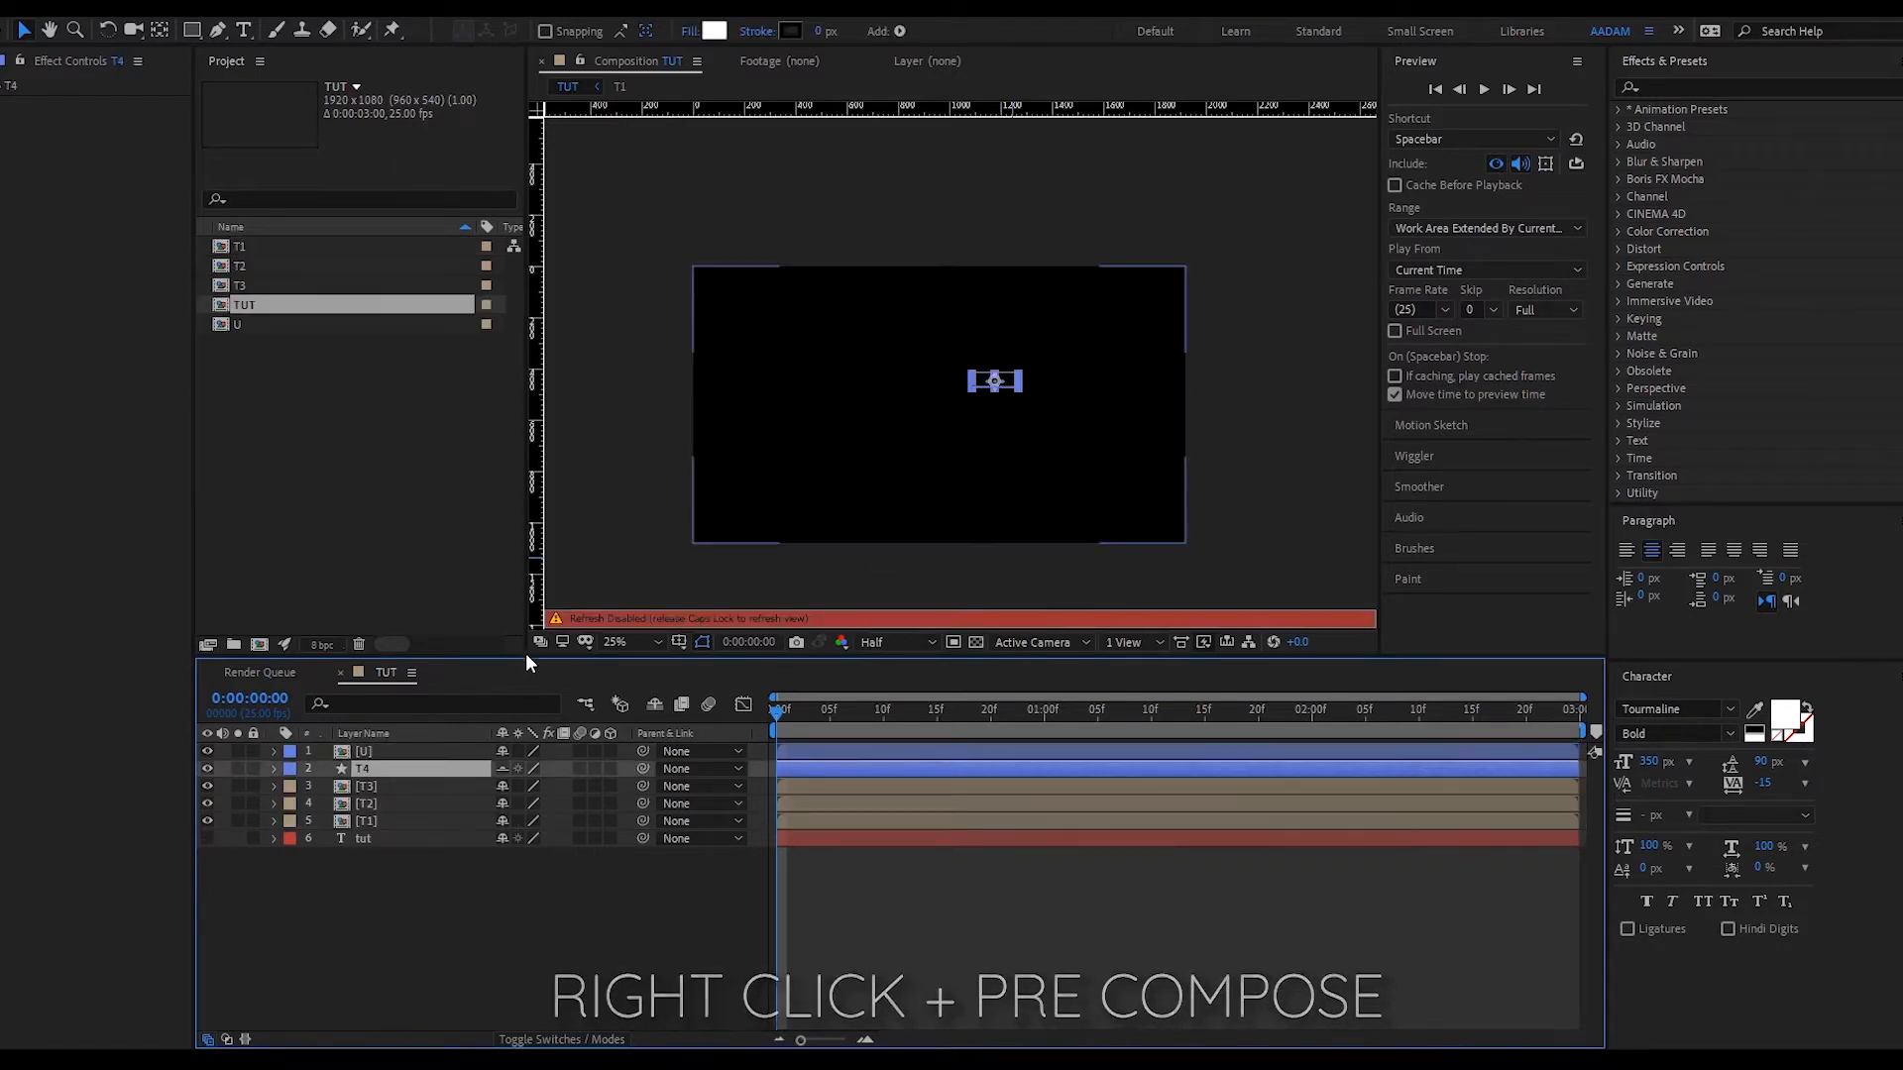
- Precompose the T4 shape layer into its own composition with Ctrl+Shift+C
{"action": "key", "text": "ctrl+shift+c"}
{"action": "key", "text": "Return"}
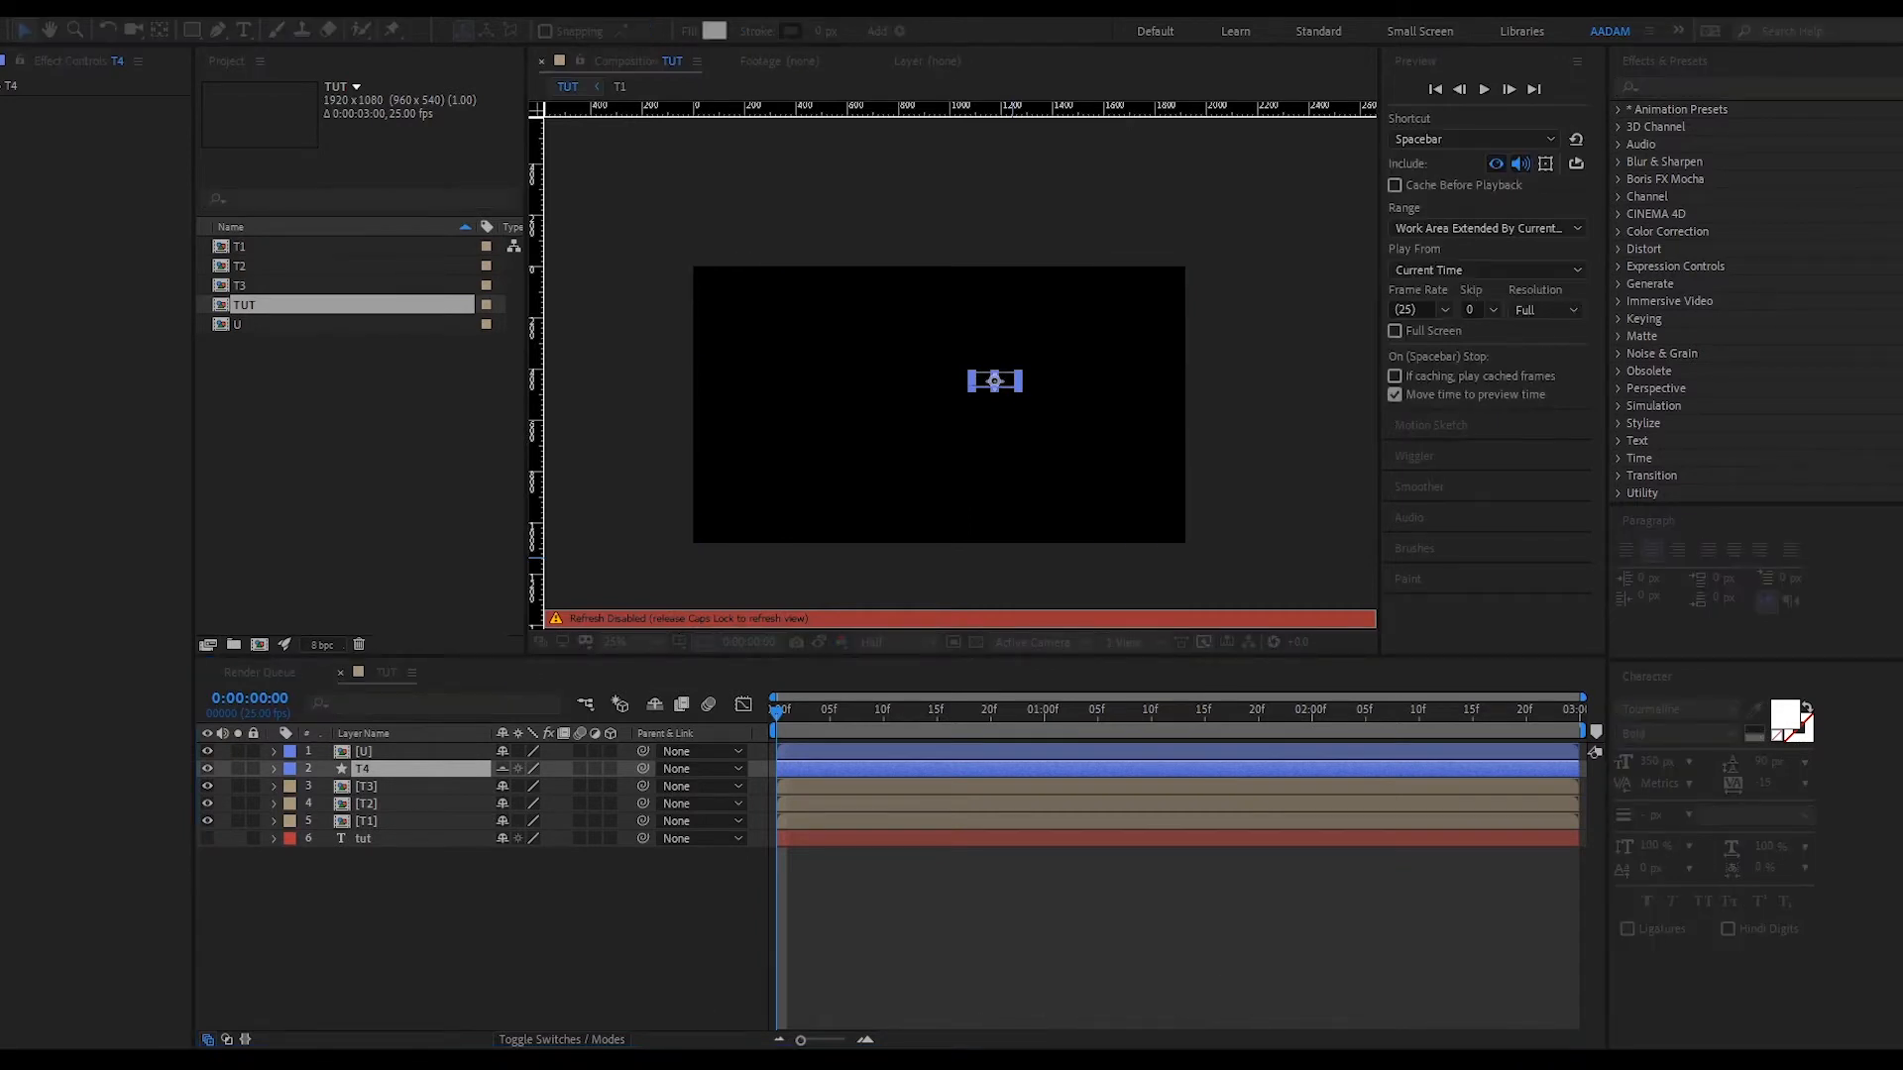
{"action": "key", "text": "Caps_Lock"}
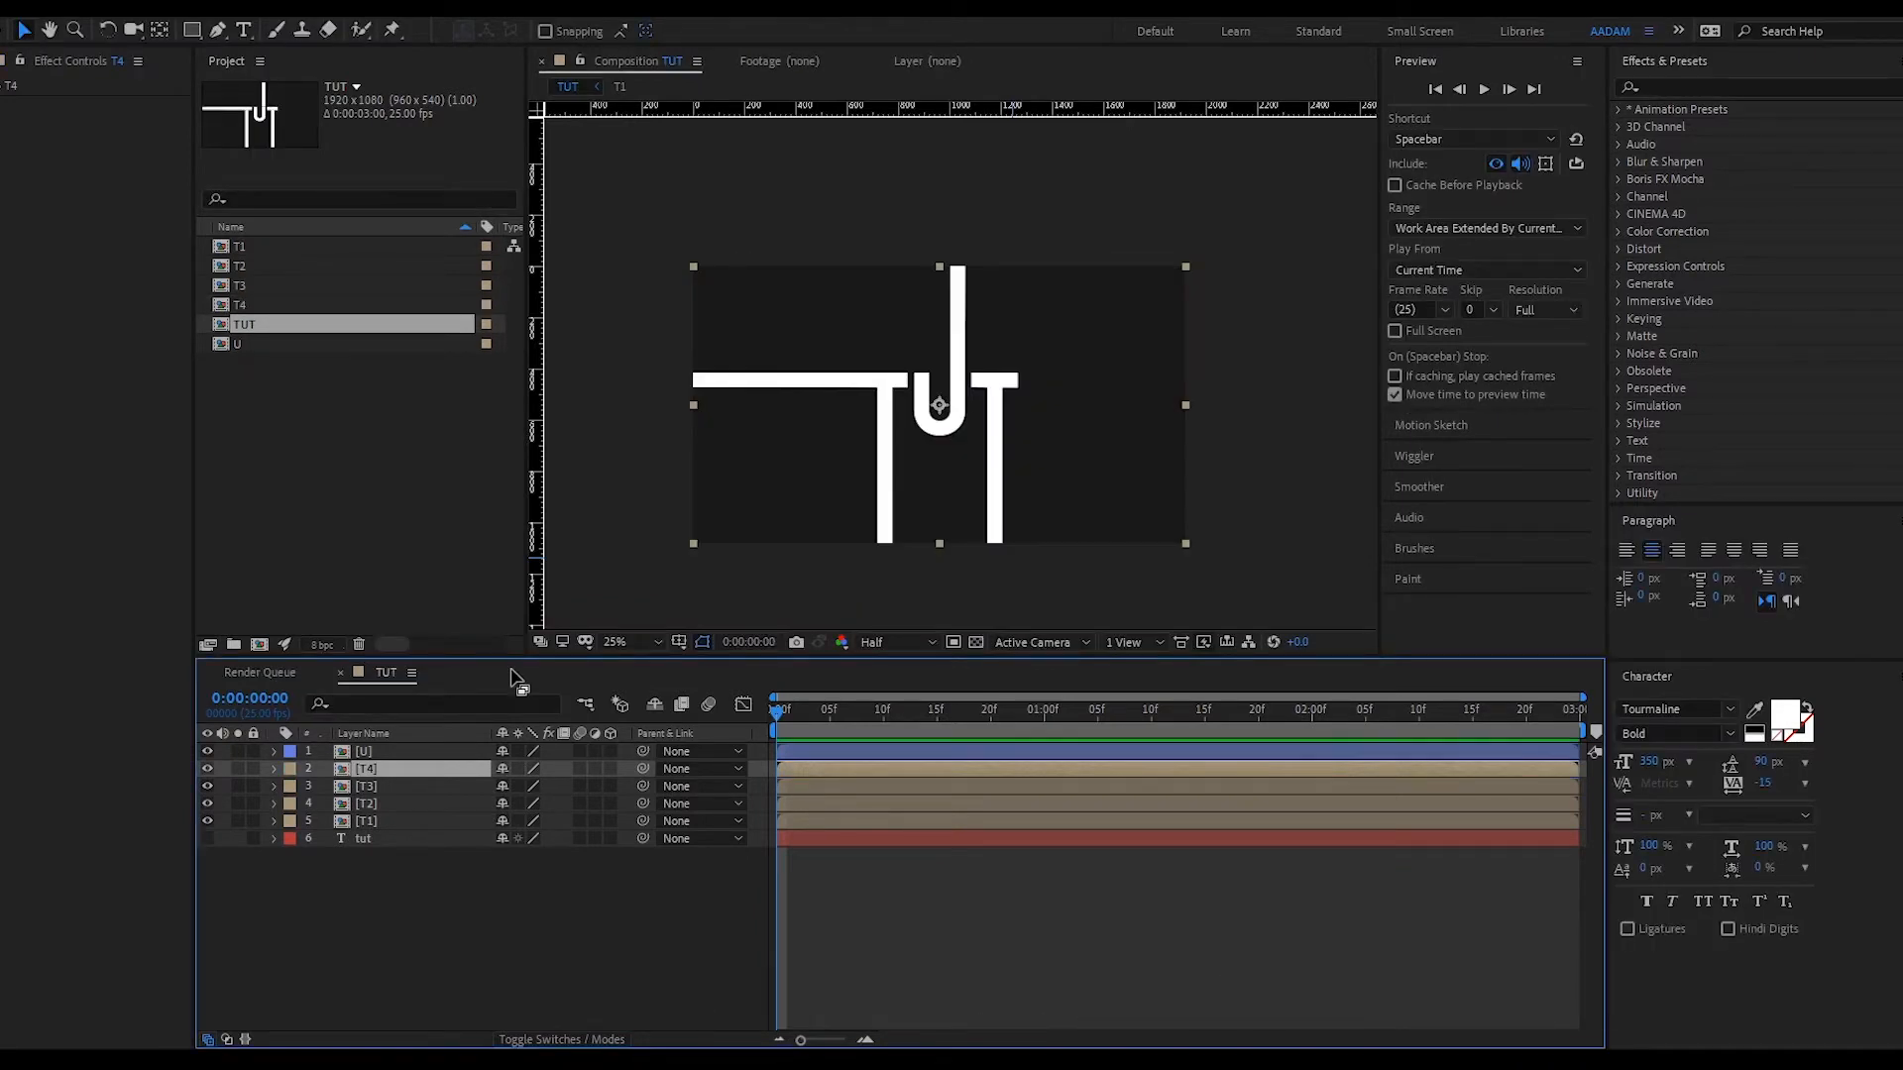
{"action": "left_click", "coordinate": [834, 929]}
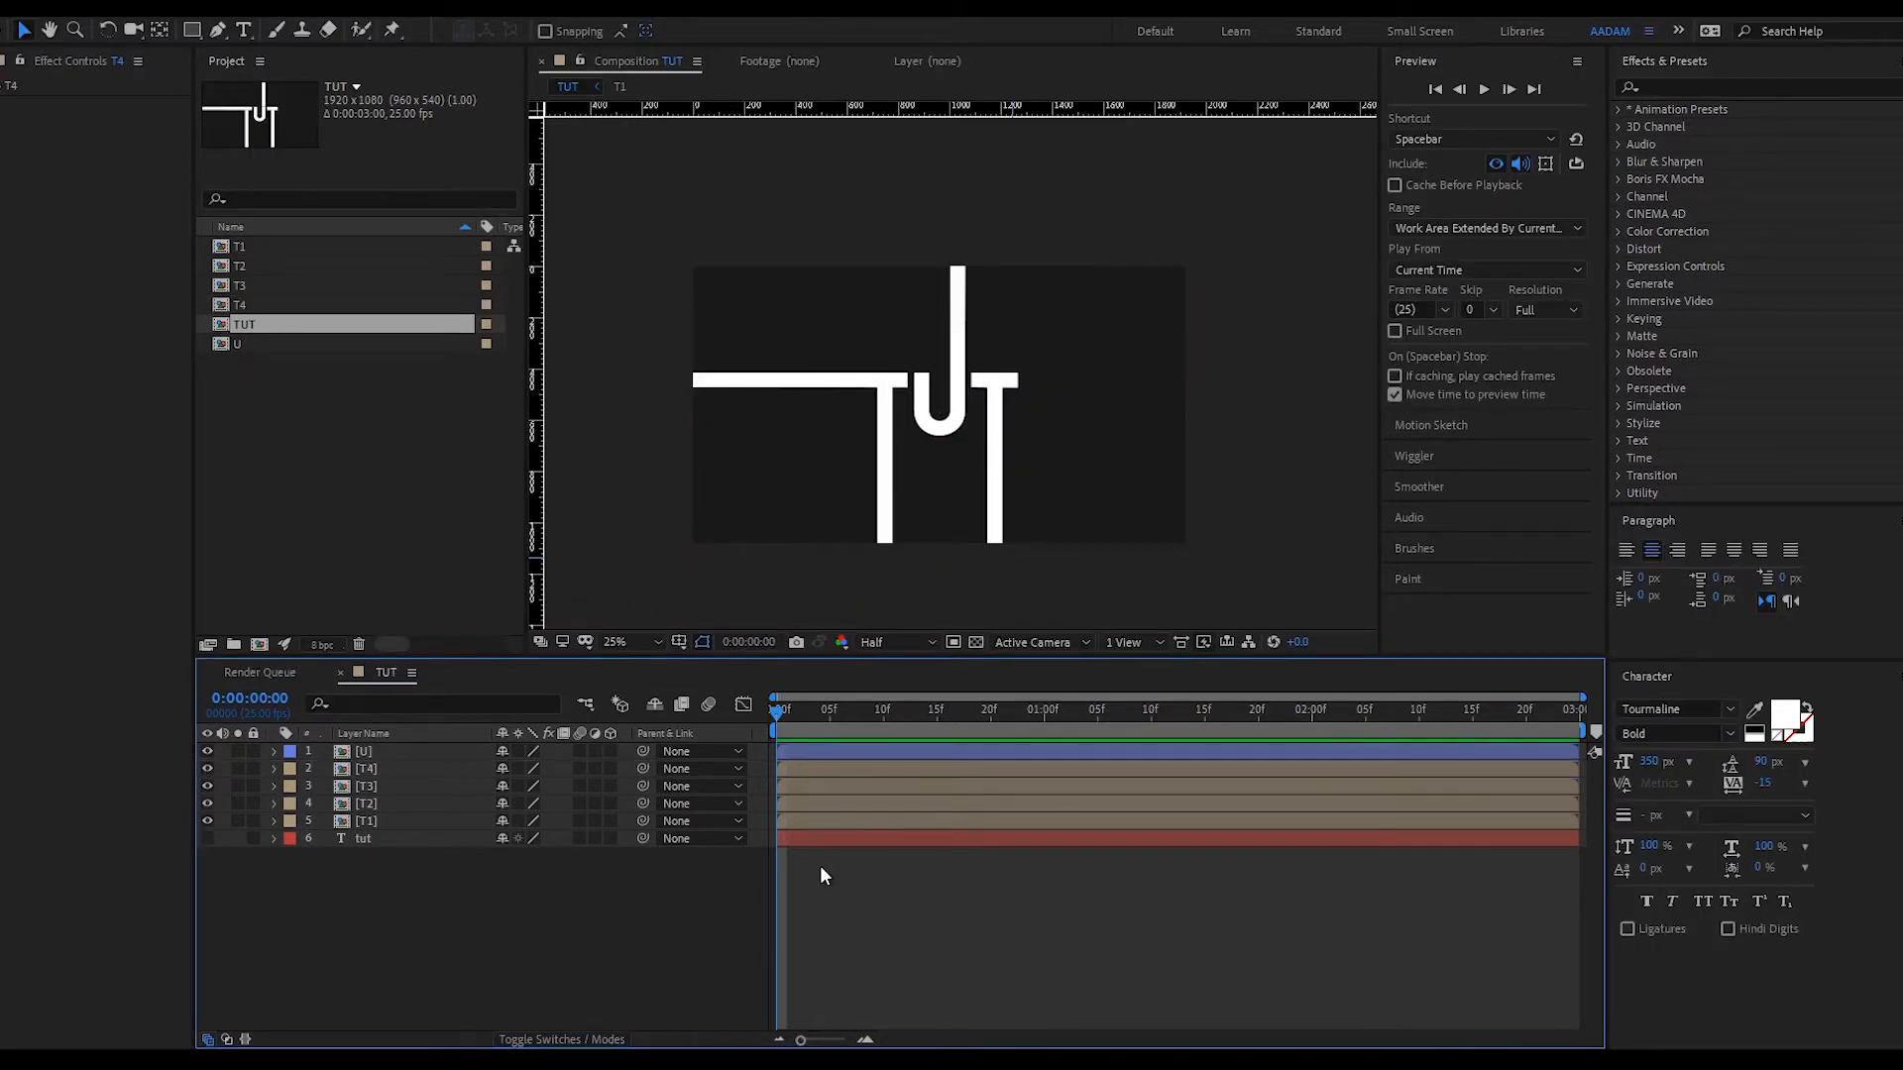
- Hide the other letter layers and draw a Pen mask around T1's vertical bar
{"action": "left_click", "coordinate": [797, 819]}
{"action": "left_click", "coordinate": [207, 820], "text": "alt"}
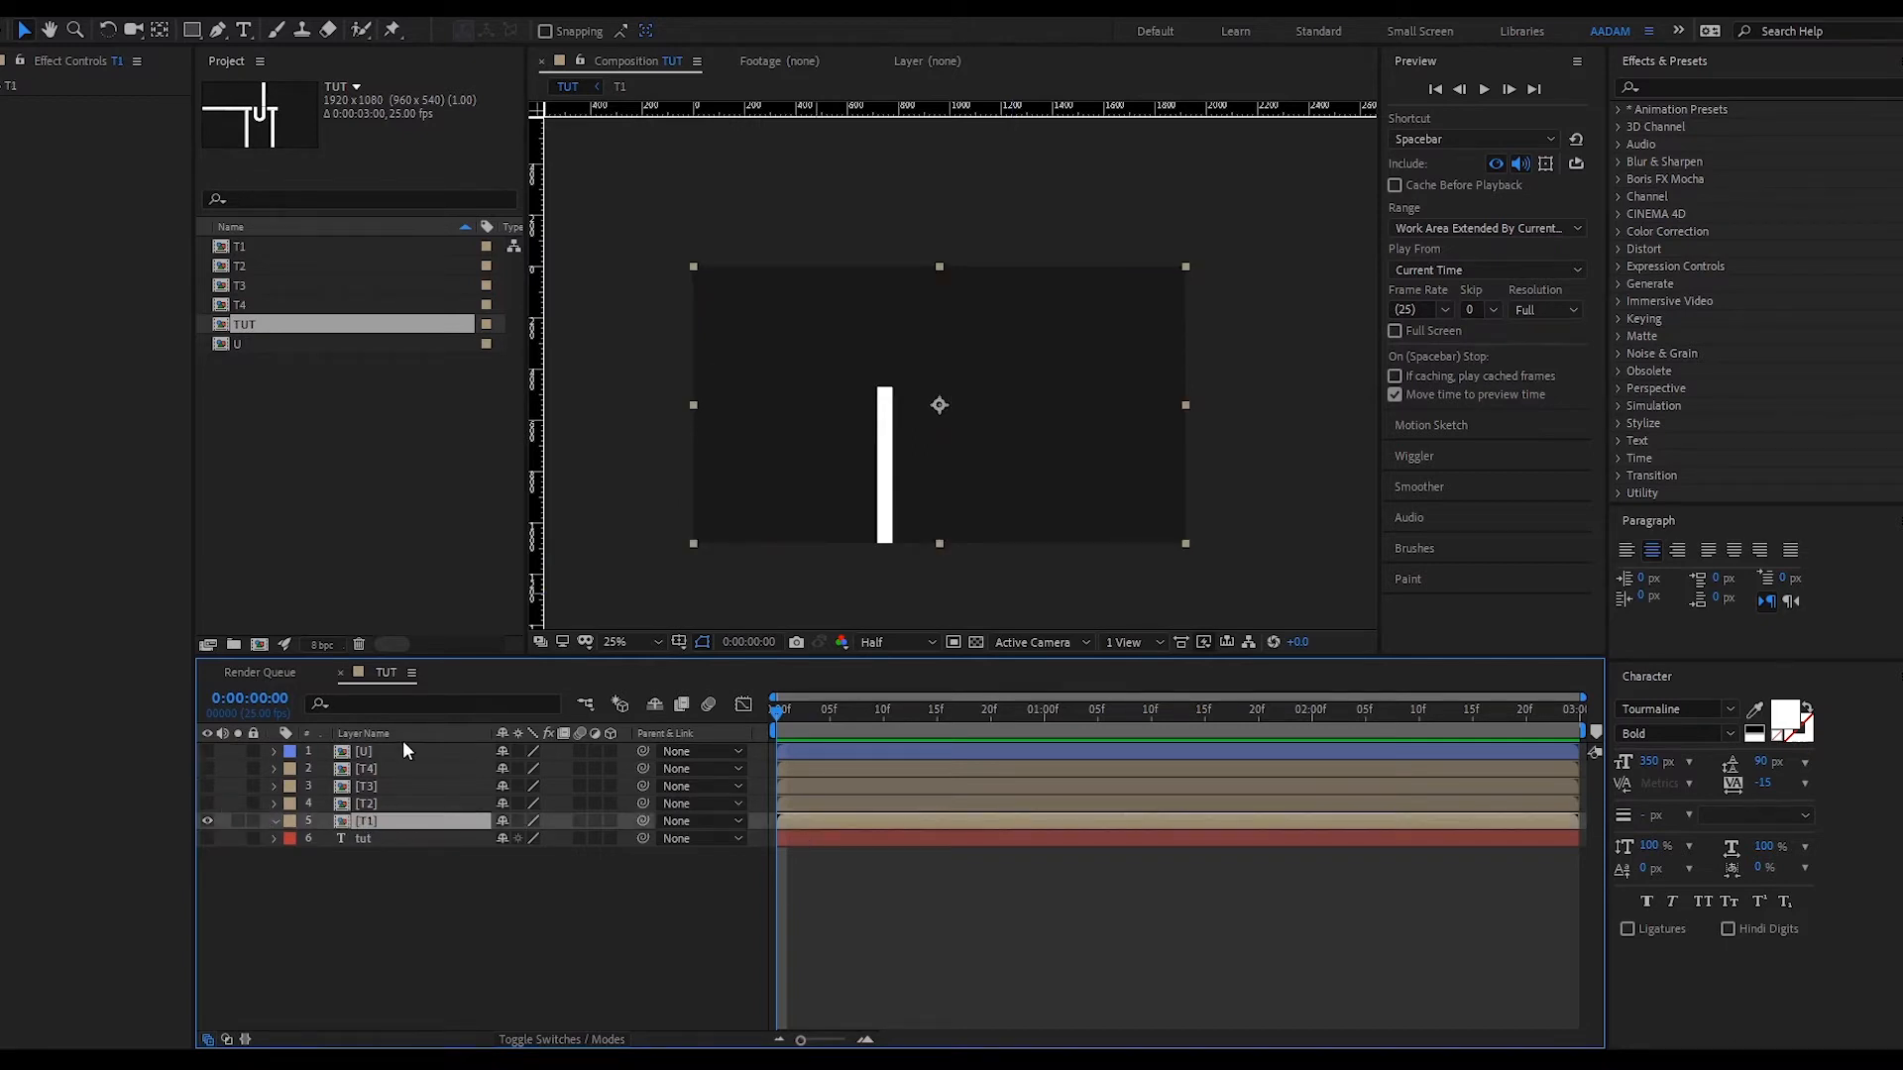
{"action": "left_click", "coordinate": [218, 31]}
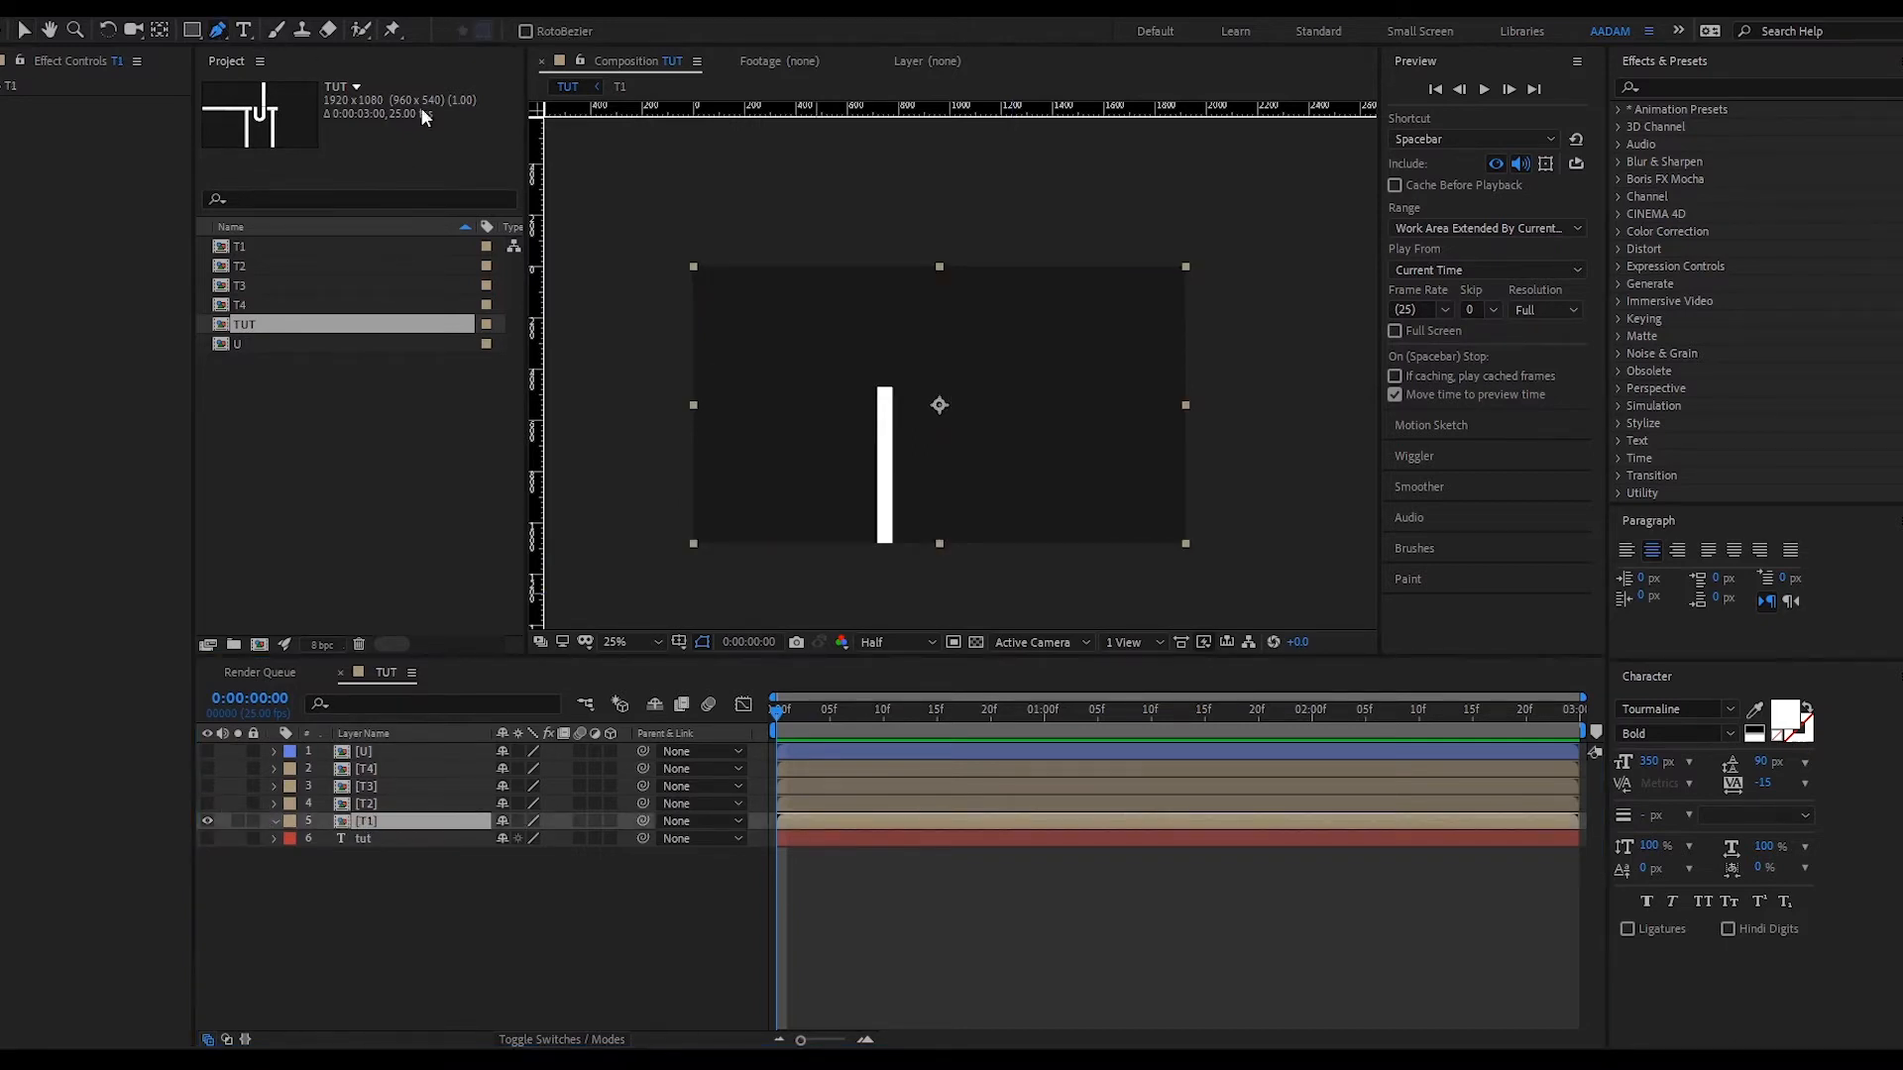
{"action": "left_click", "coordinate": [875, 549]}
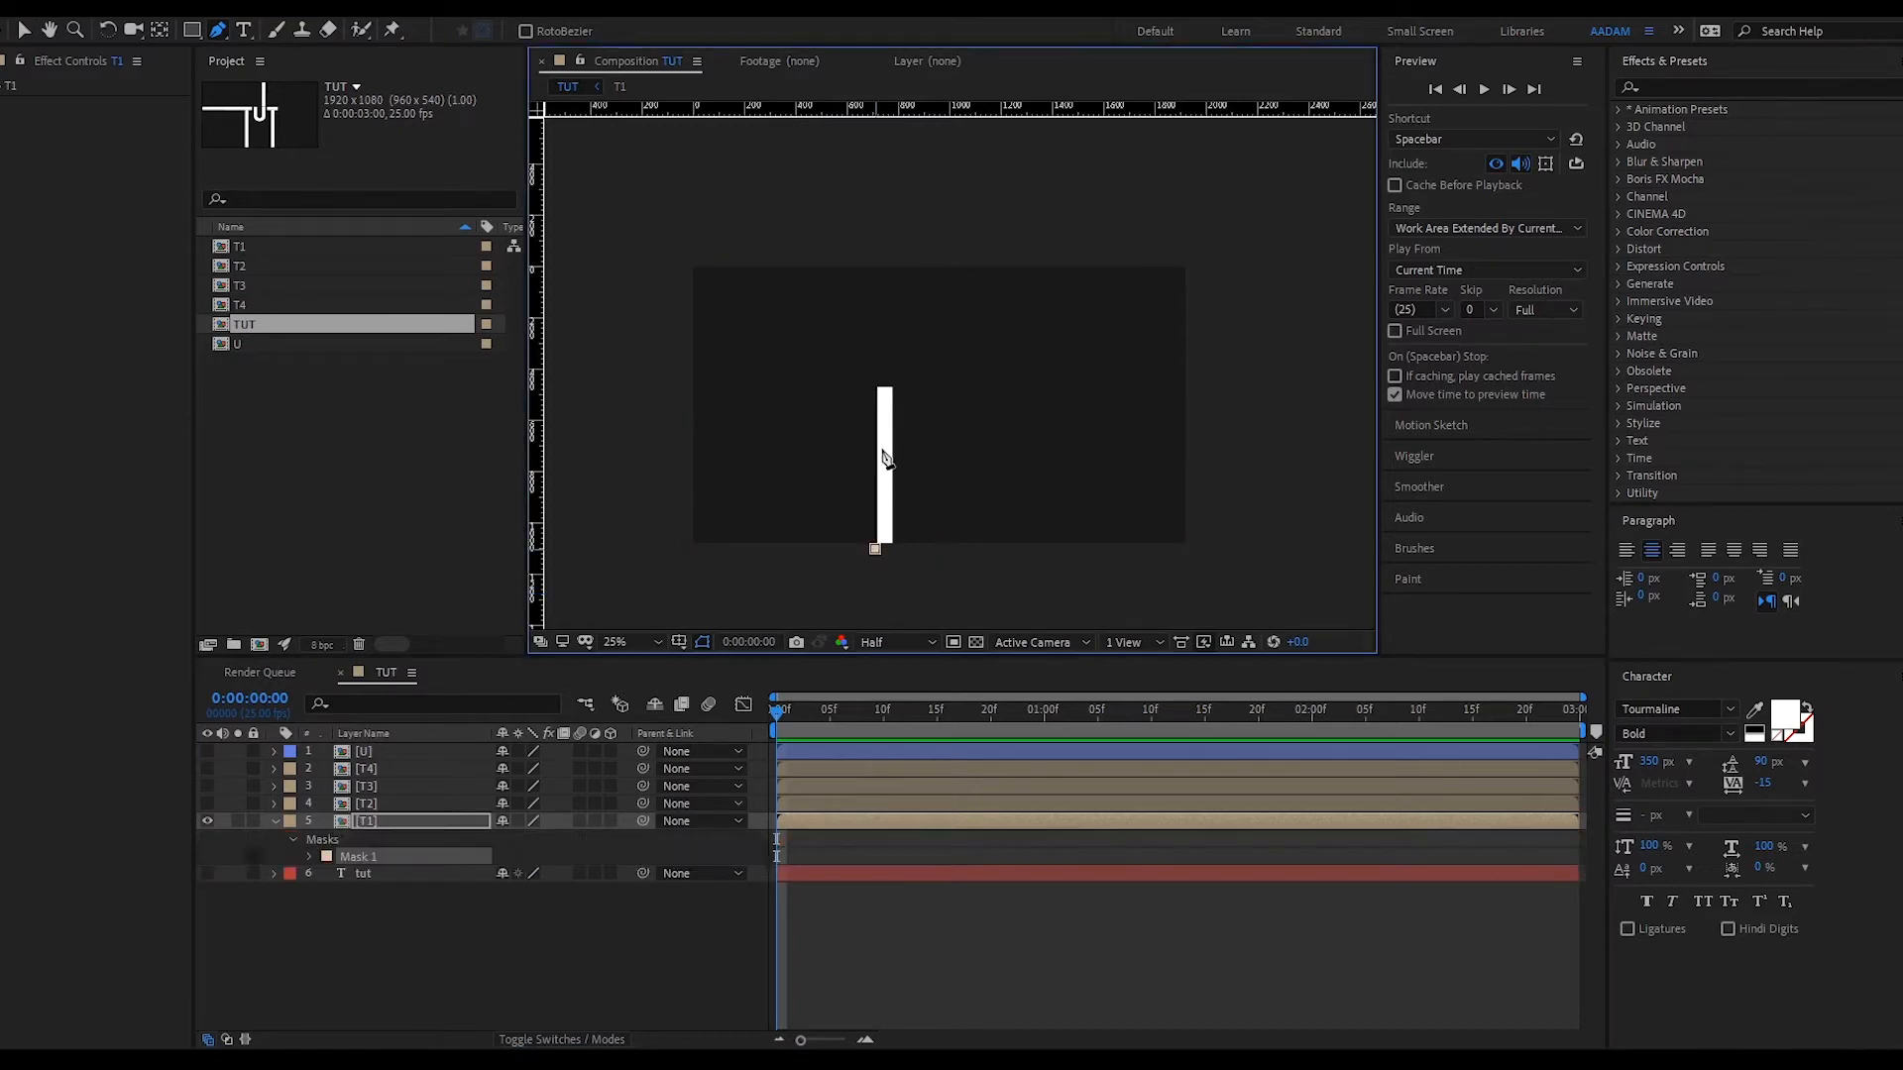
{"action": "left_click", "coordinate": [875, 379]}
{"action": "left_click", "coordinate": [896, 550]}
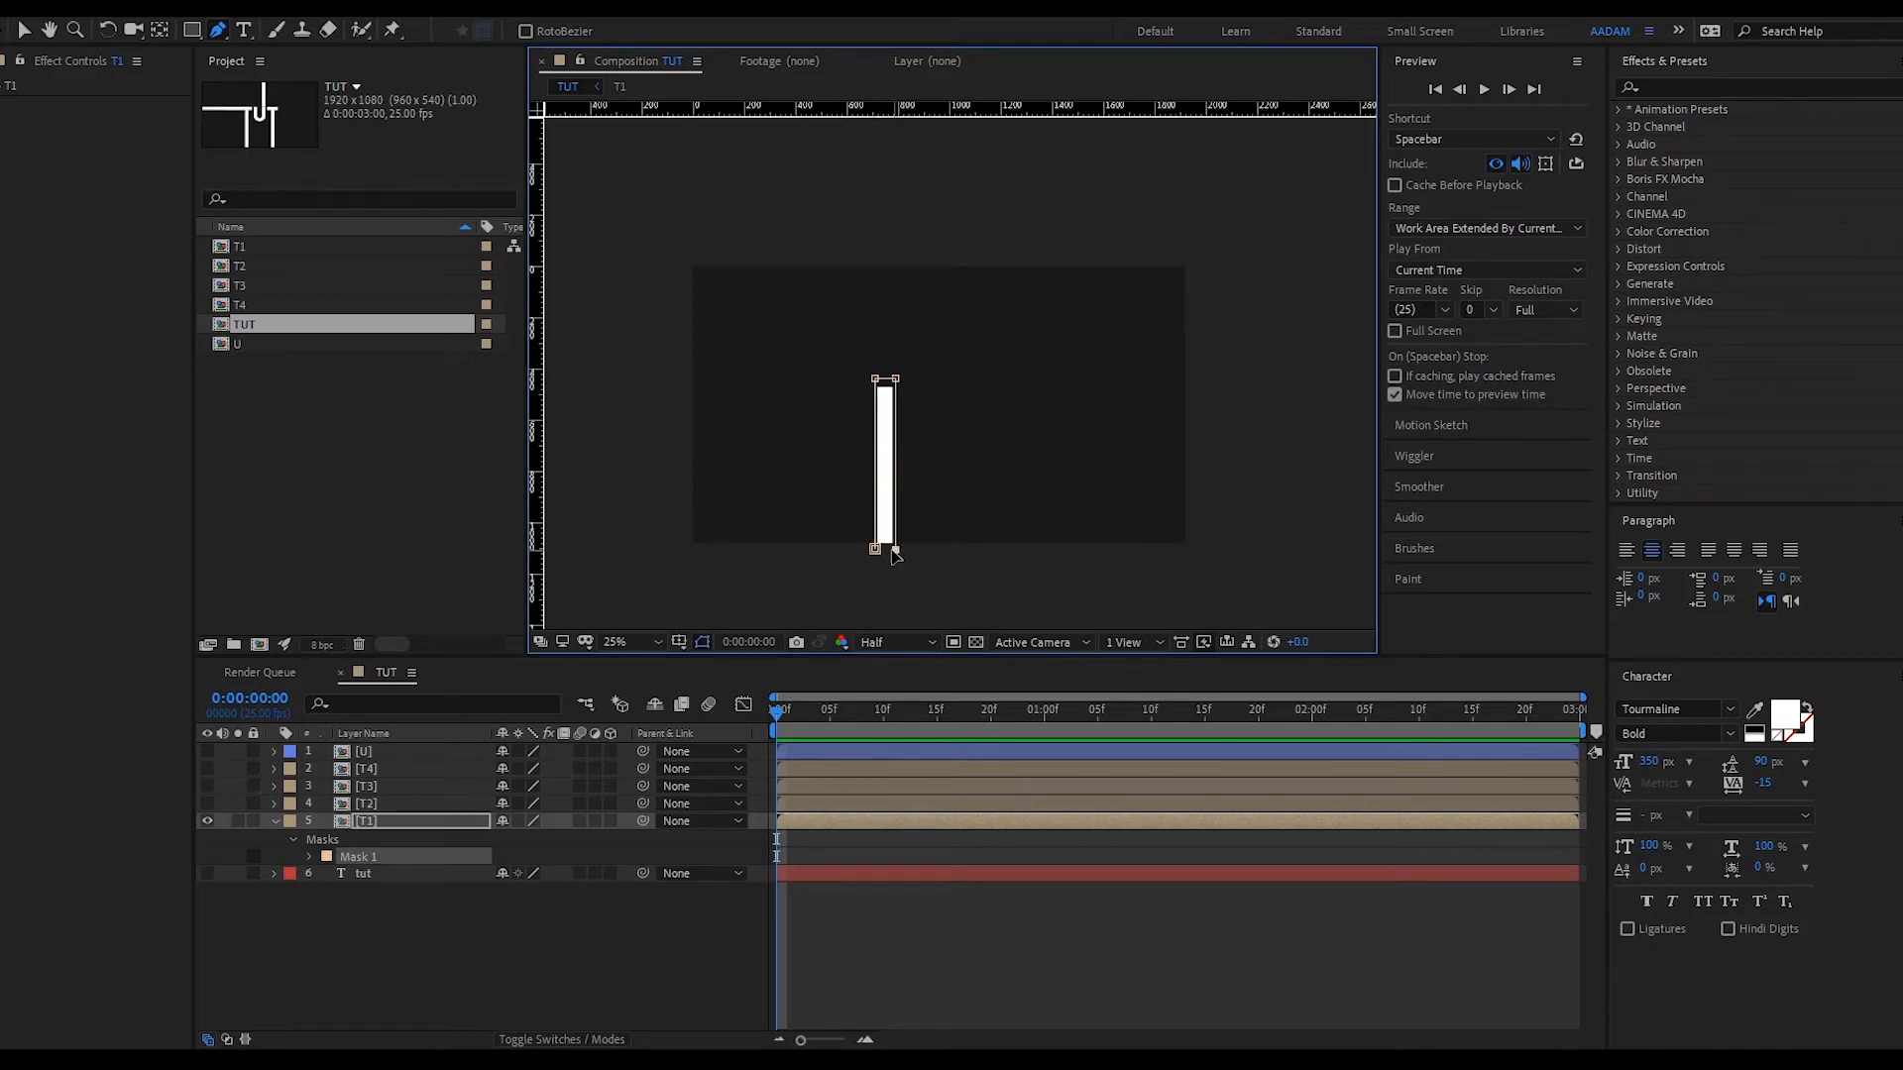
{"action": "left_click", "coordinate": [874, 549]}
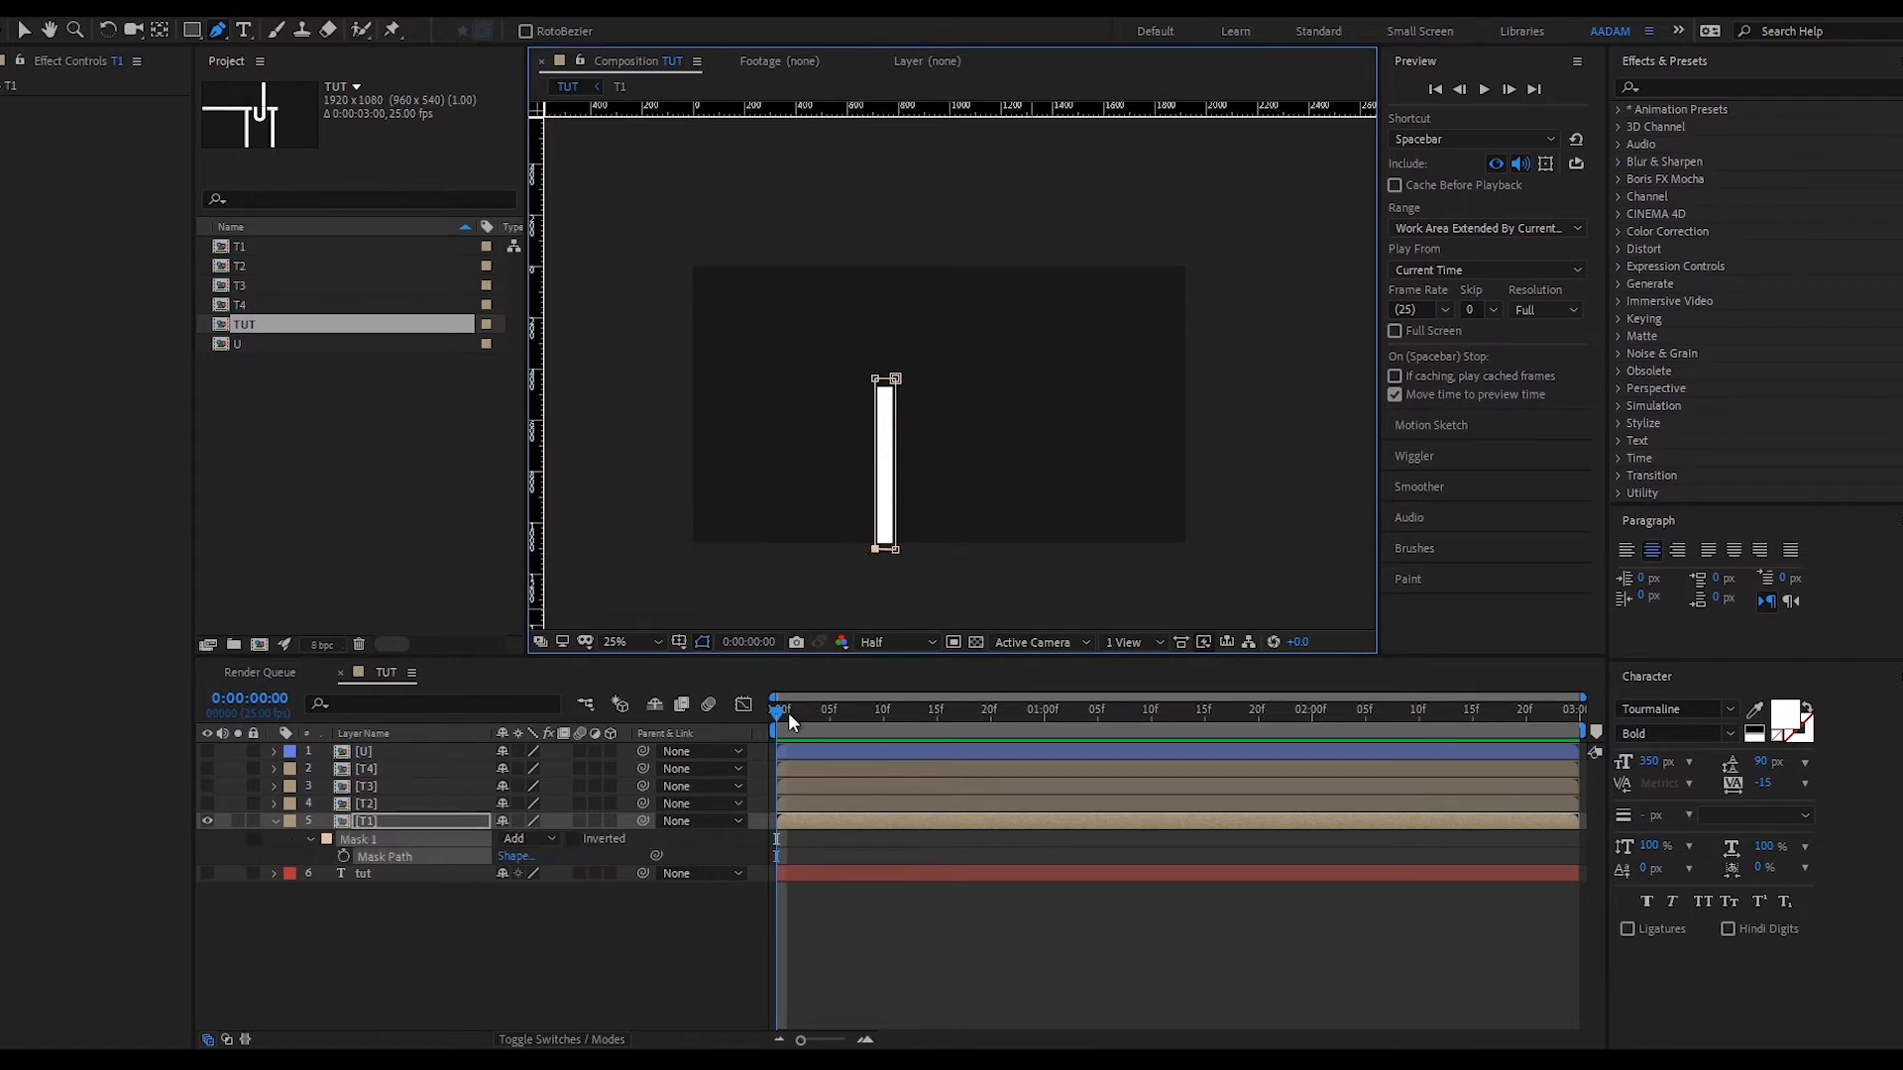
- Keyframe T1's Mask Path at 2:00, then lower the mask top at 0:00 so the bar vanishes
{"action": "left_click_drag", "start_coordinate": [787, 712], "coordinate": [1318, 735]}
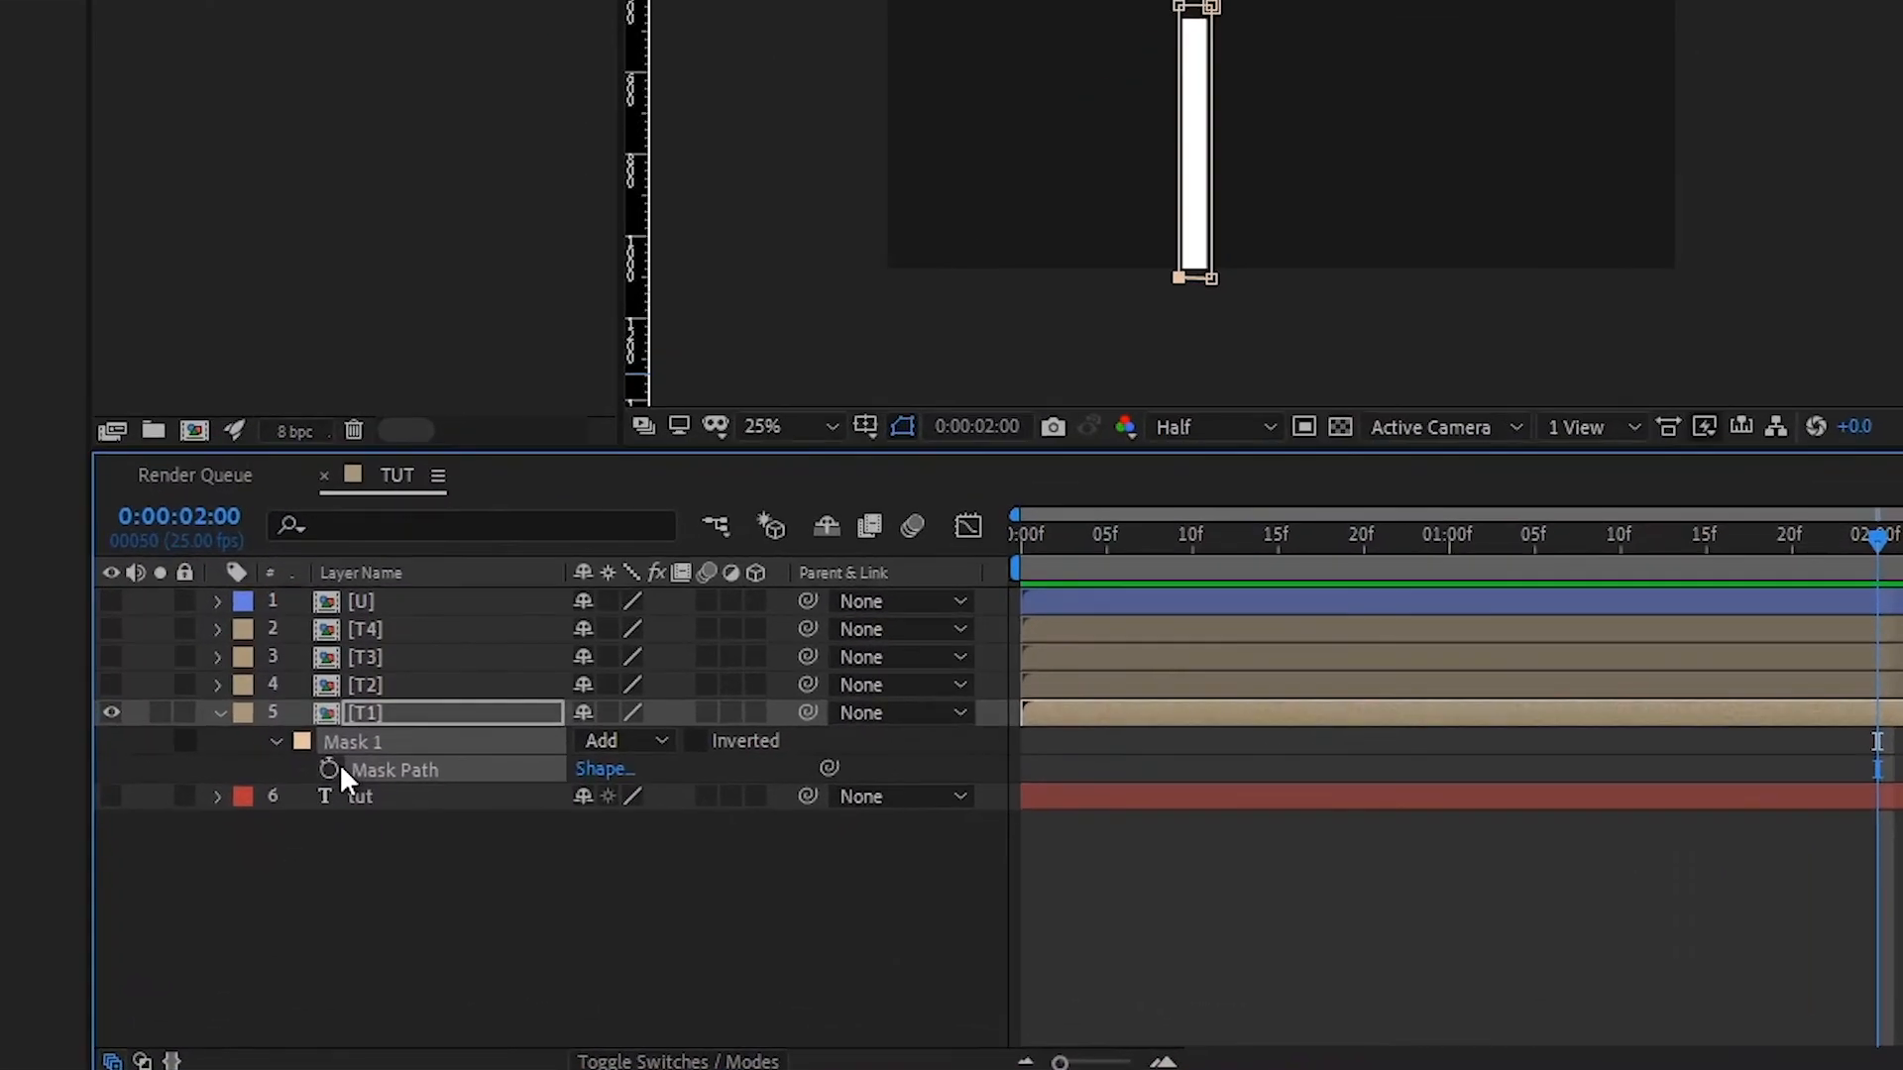
{"action": "left_click", "coordinate": [343, 856]}
{"action": "left_click_drag", "start_coordinate": [1265, 535], "coordinate": [635, 628]}
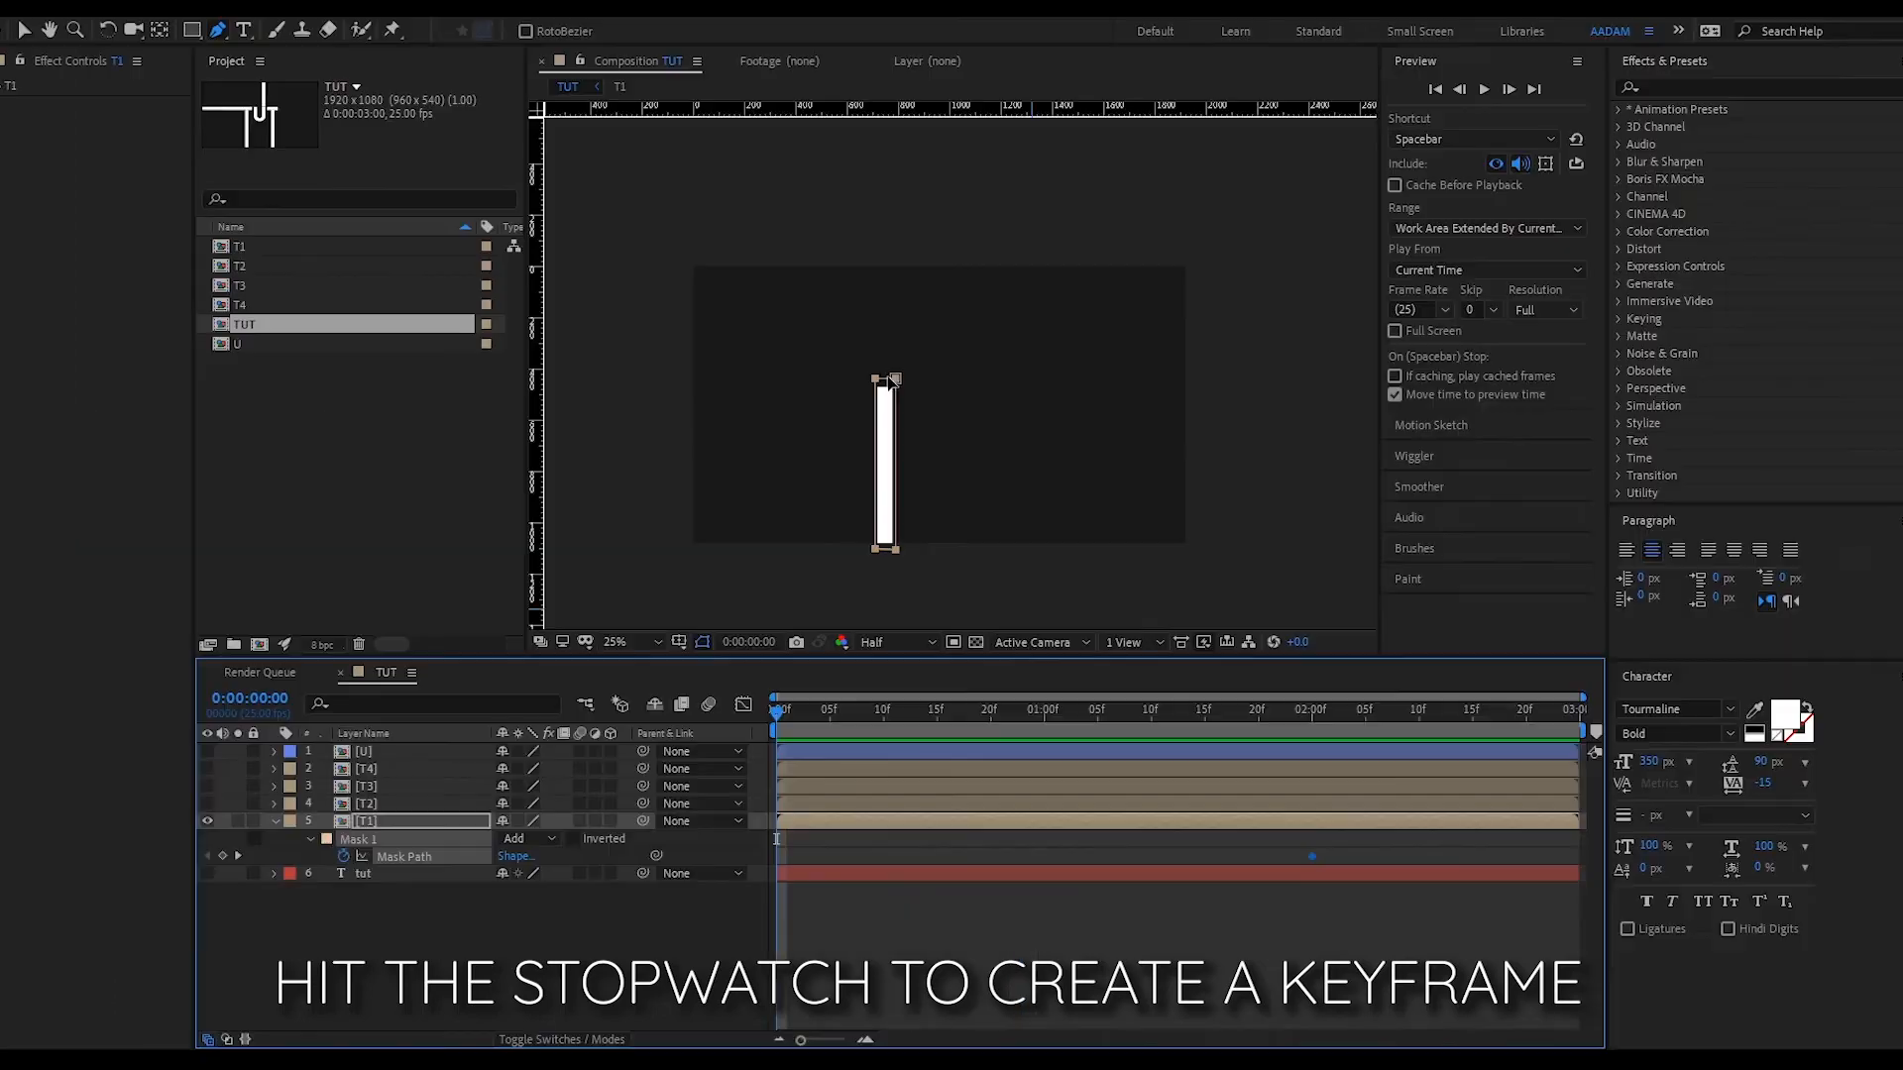
{"action": "key", "text": "v"}
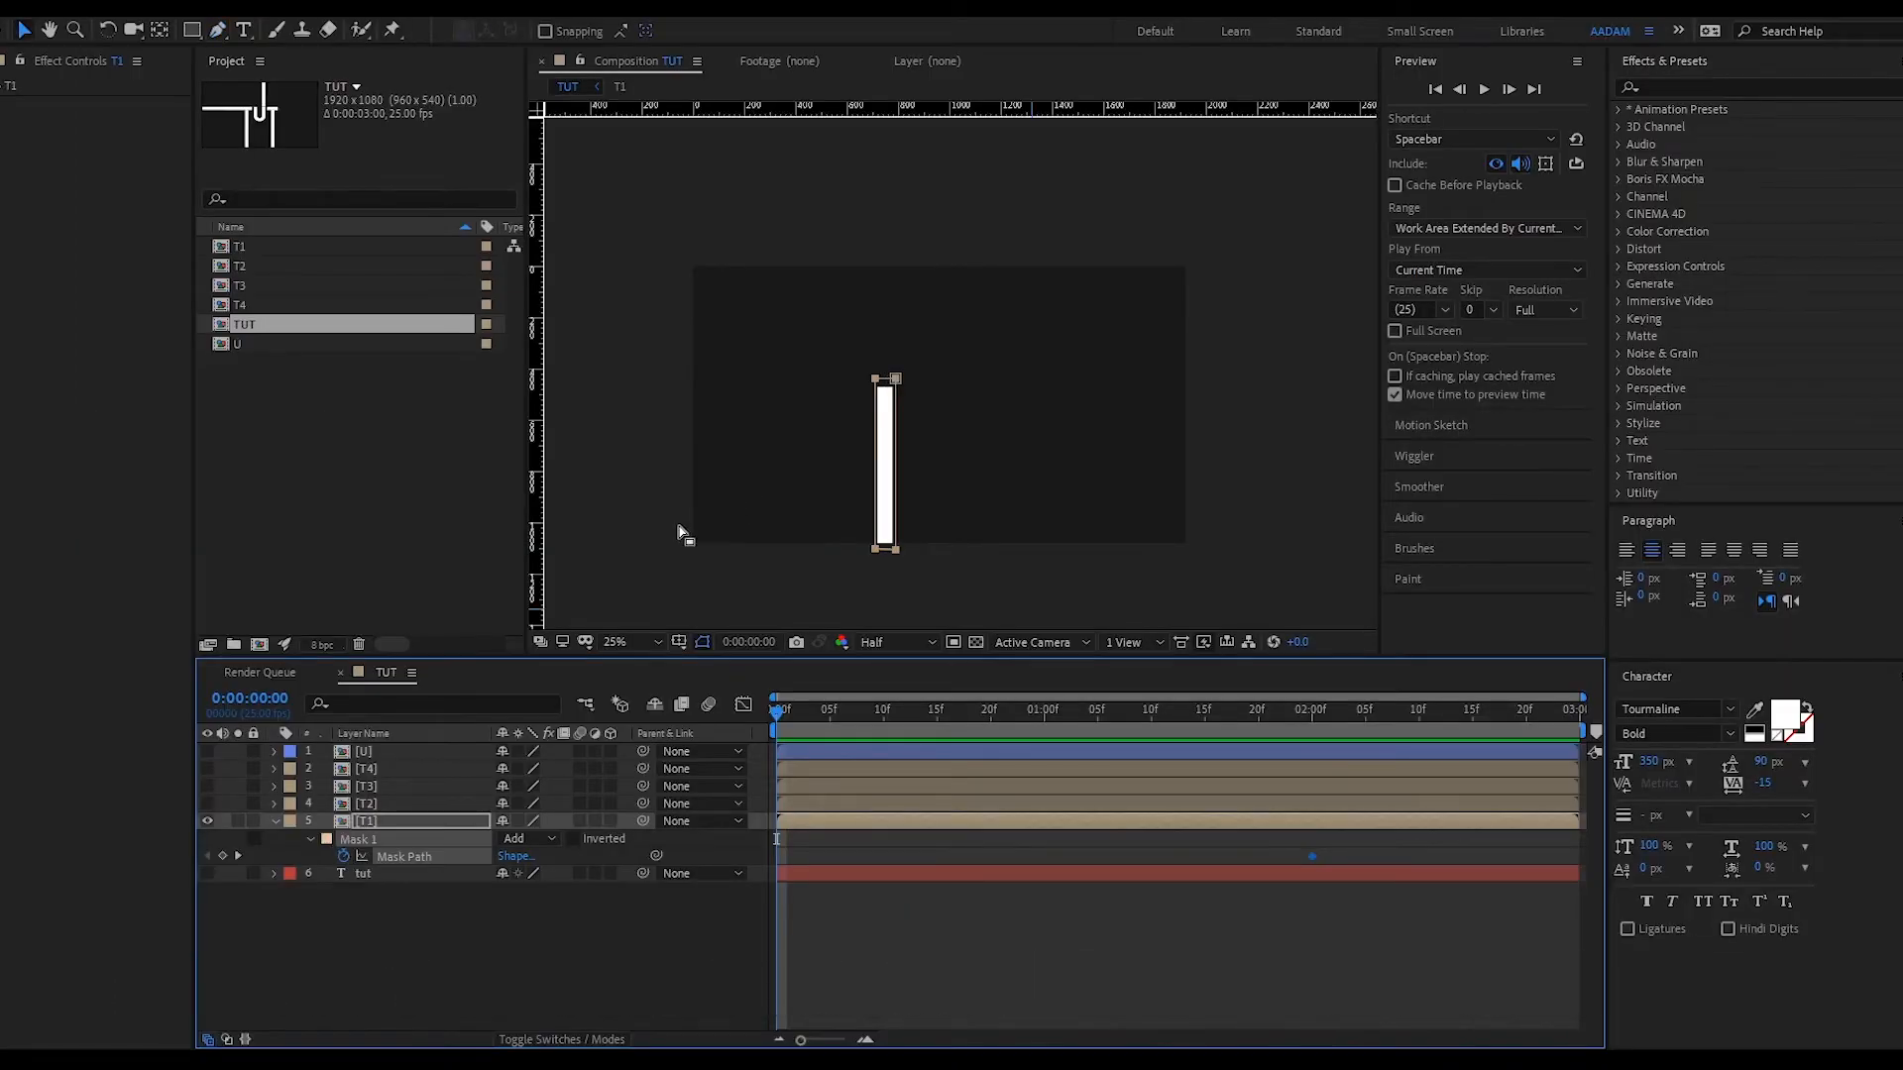
{"action": "left_click", "coordinate": [275, 820]}
{"action": "left_click", "coordinate": [275, 821]}
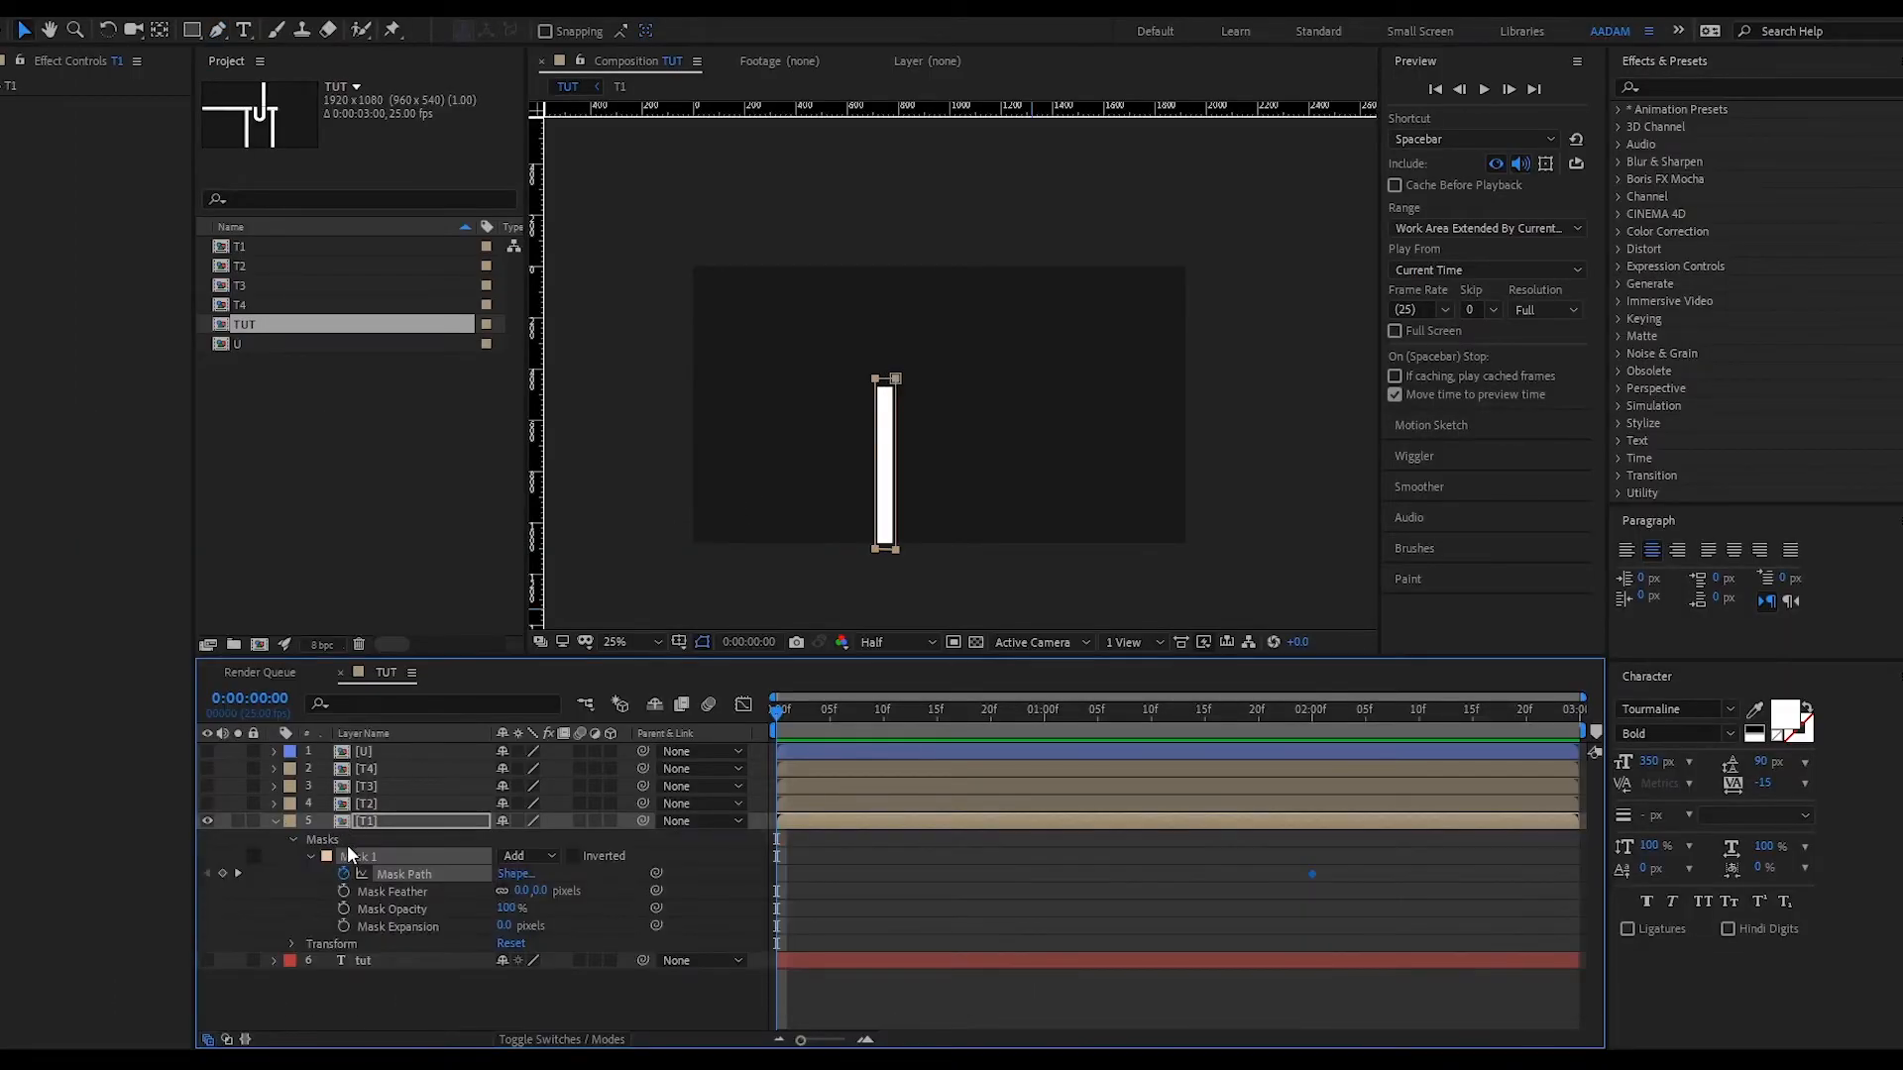
{"action": "scroll", "coordinate": [902, 373], "scroll_direction": "up", "scroll_amount": 1}
{"action": "left_click_drag", "start_coordinate": [805, 390], "coordinate": [802, 630]}
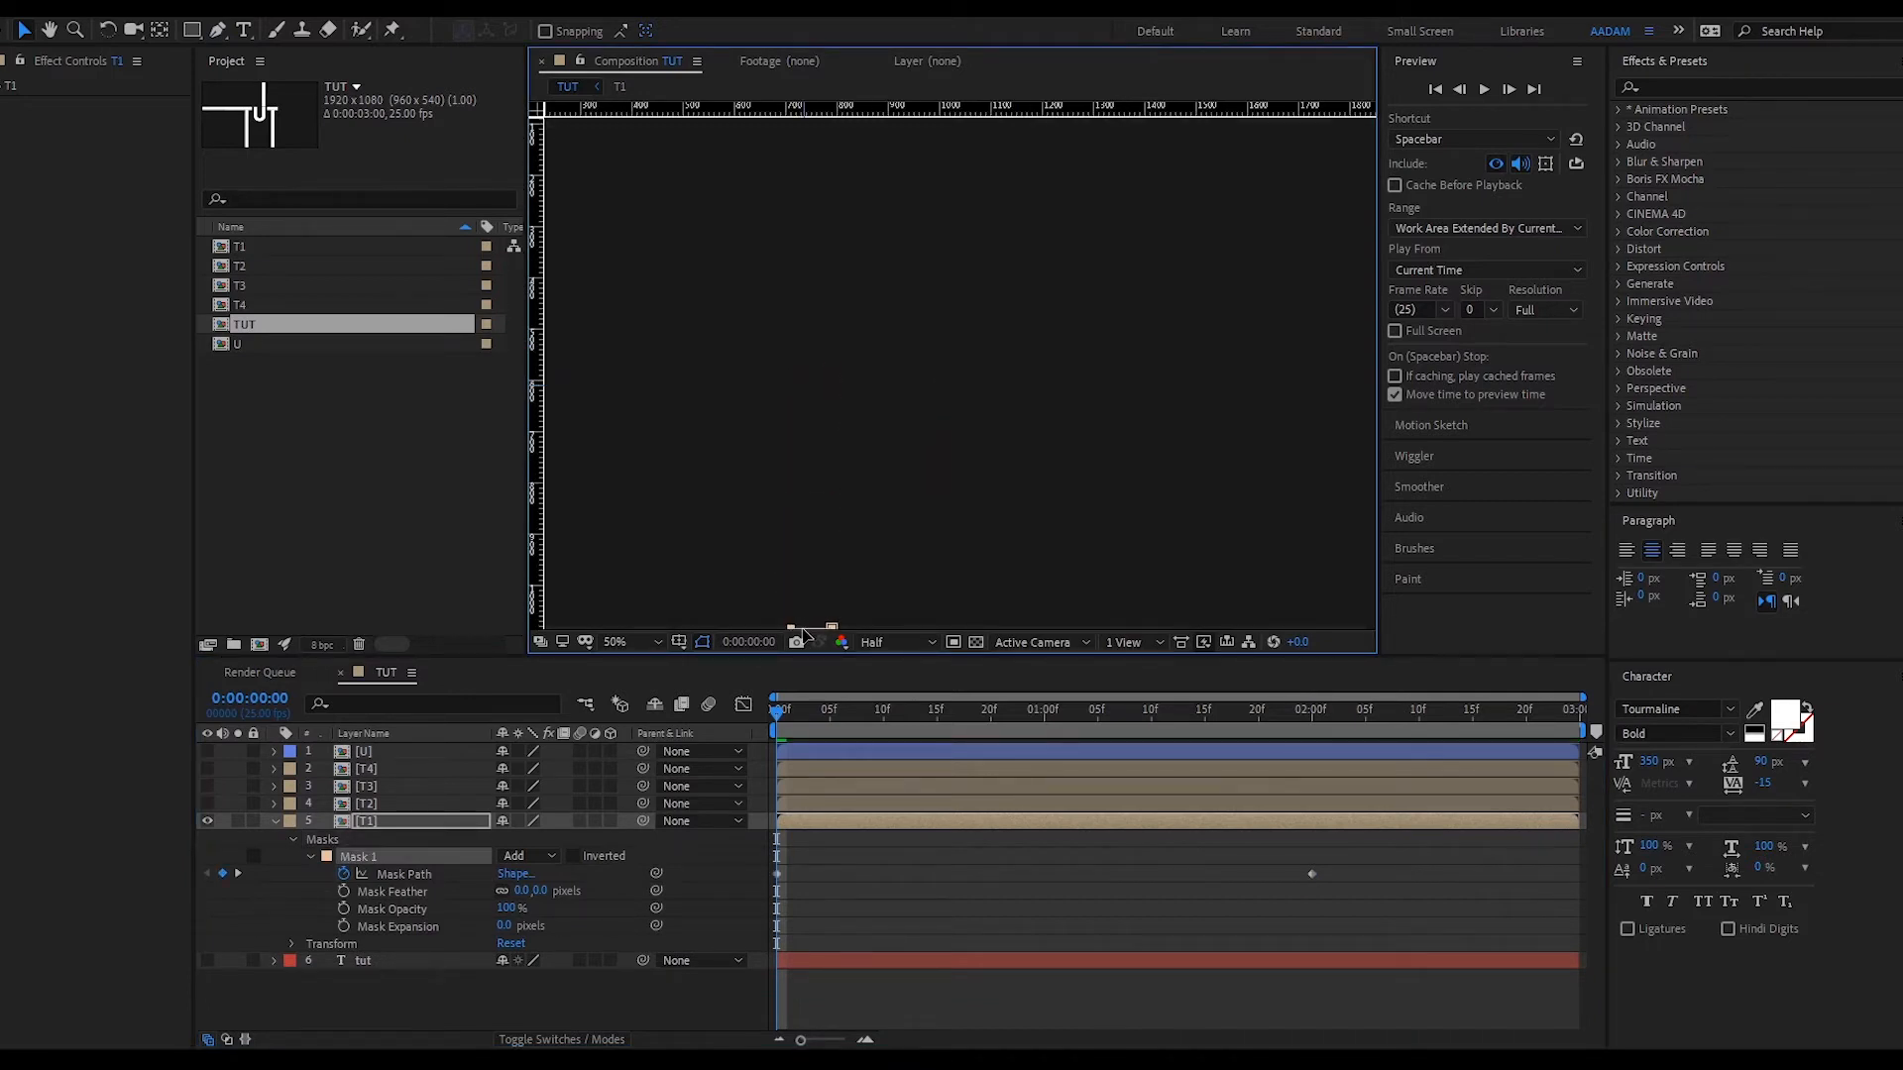
{"action": "left_click", "coordinate": [1001, 913]}
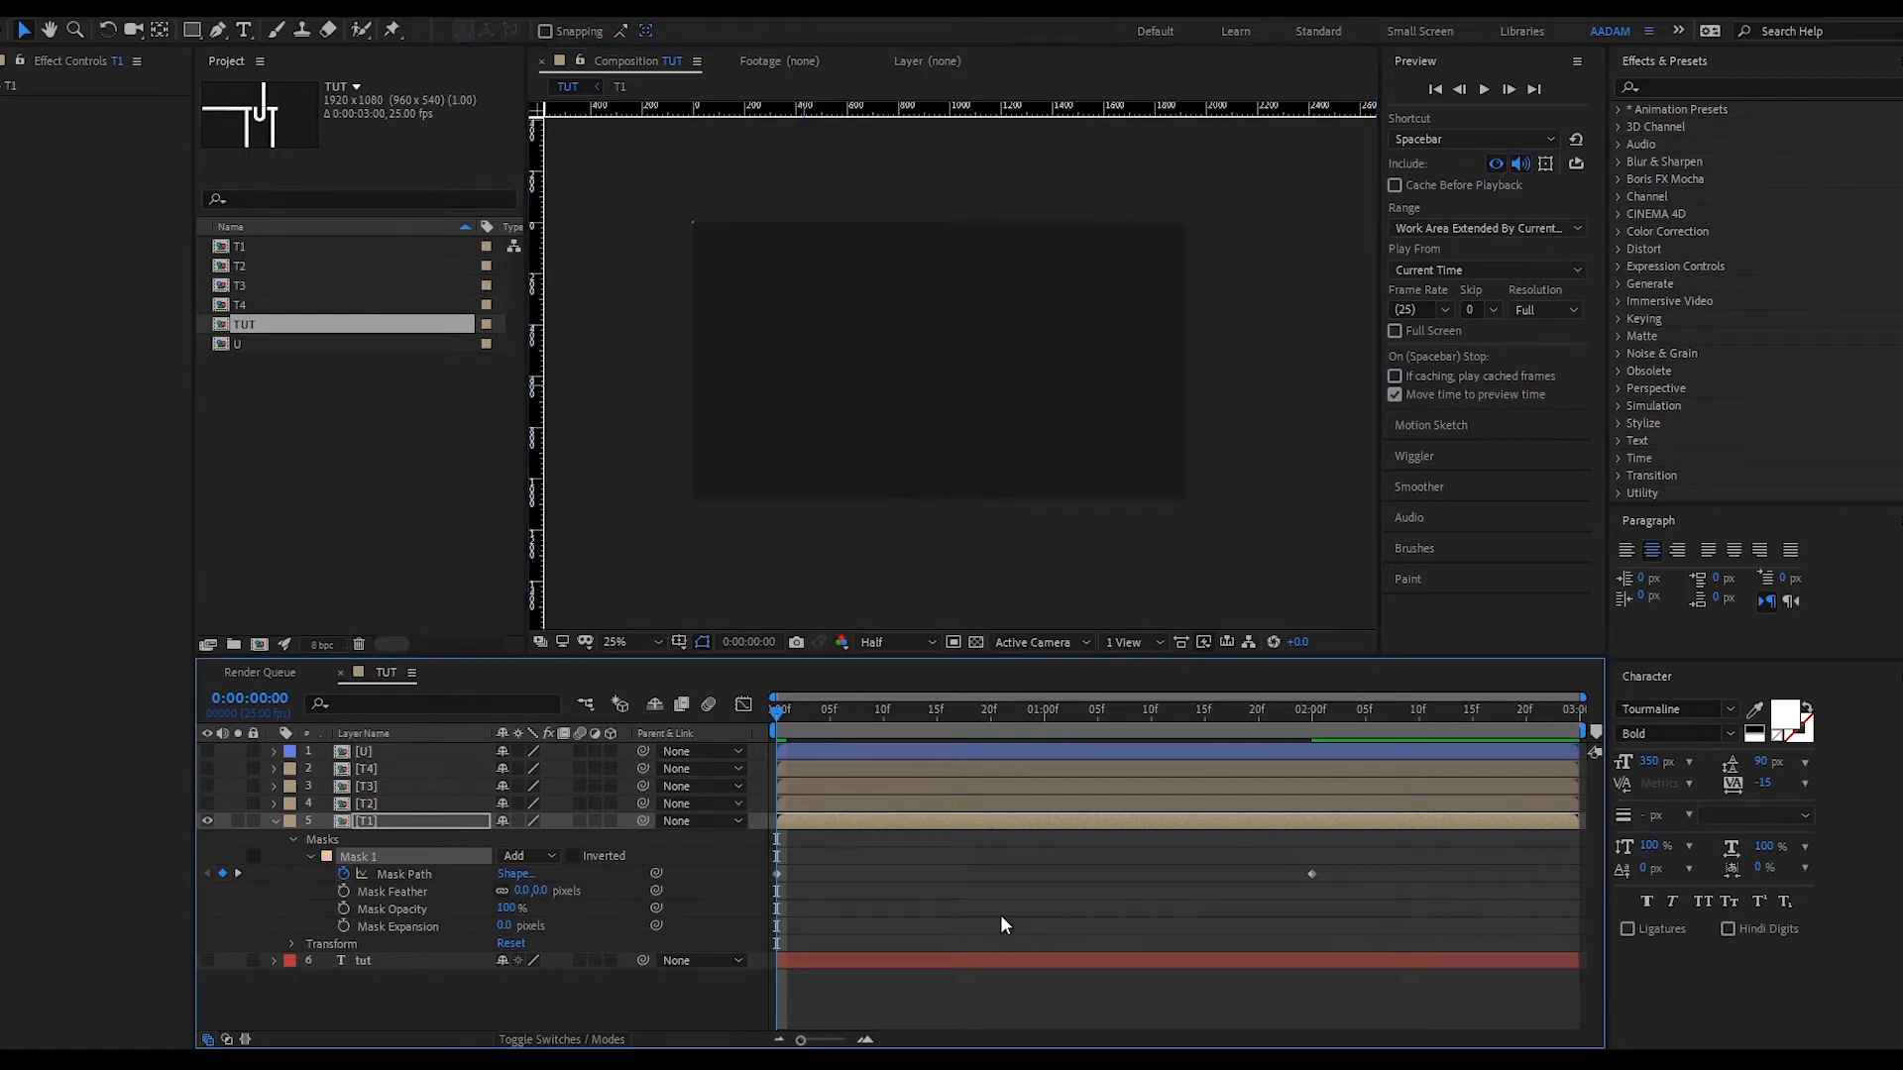
- Preview the T1 bar growing upward, then unhide the T2 layer
{"action": "left_click_drag", "start_coordinate": [783, 711], "coordinate": [1205, 724]}
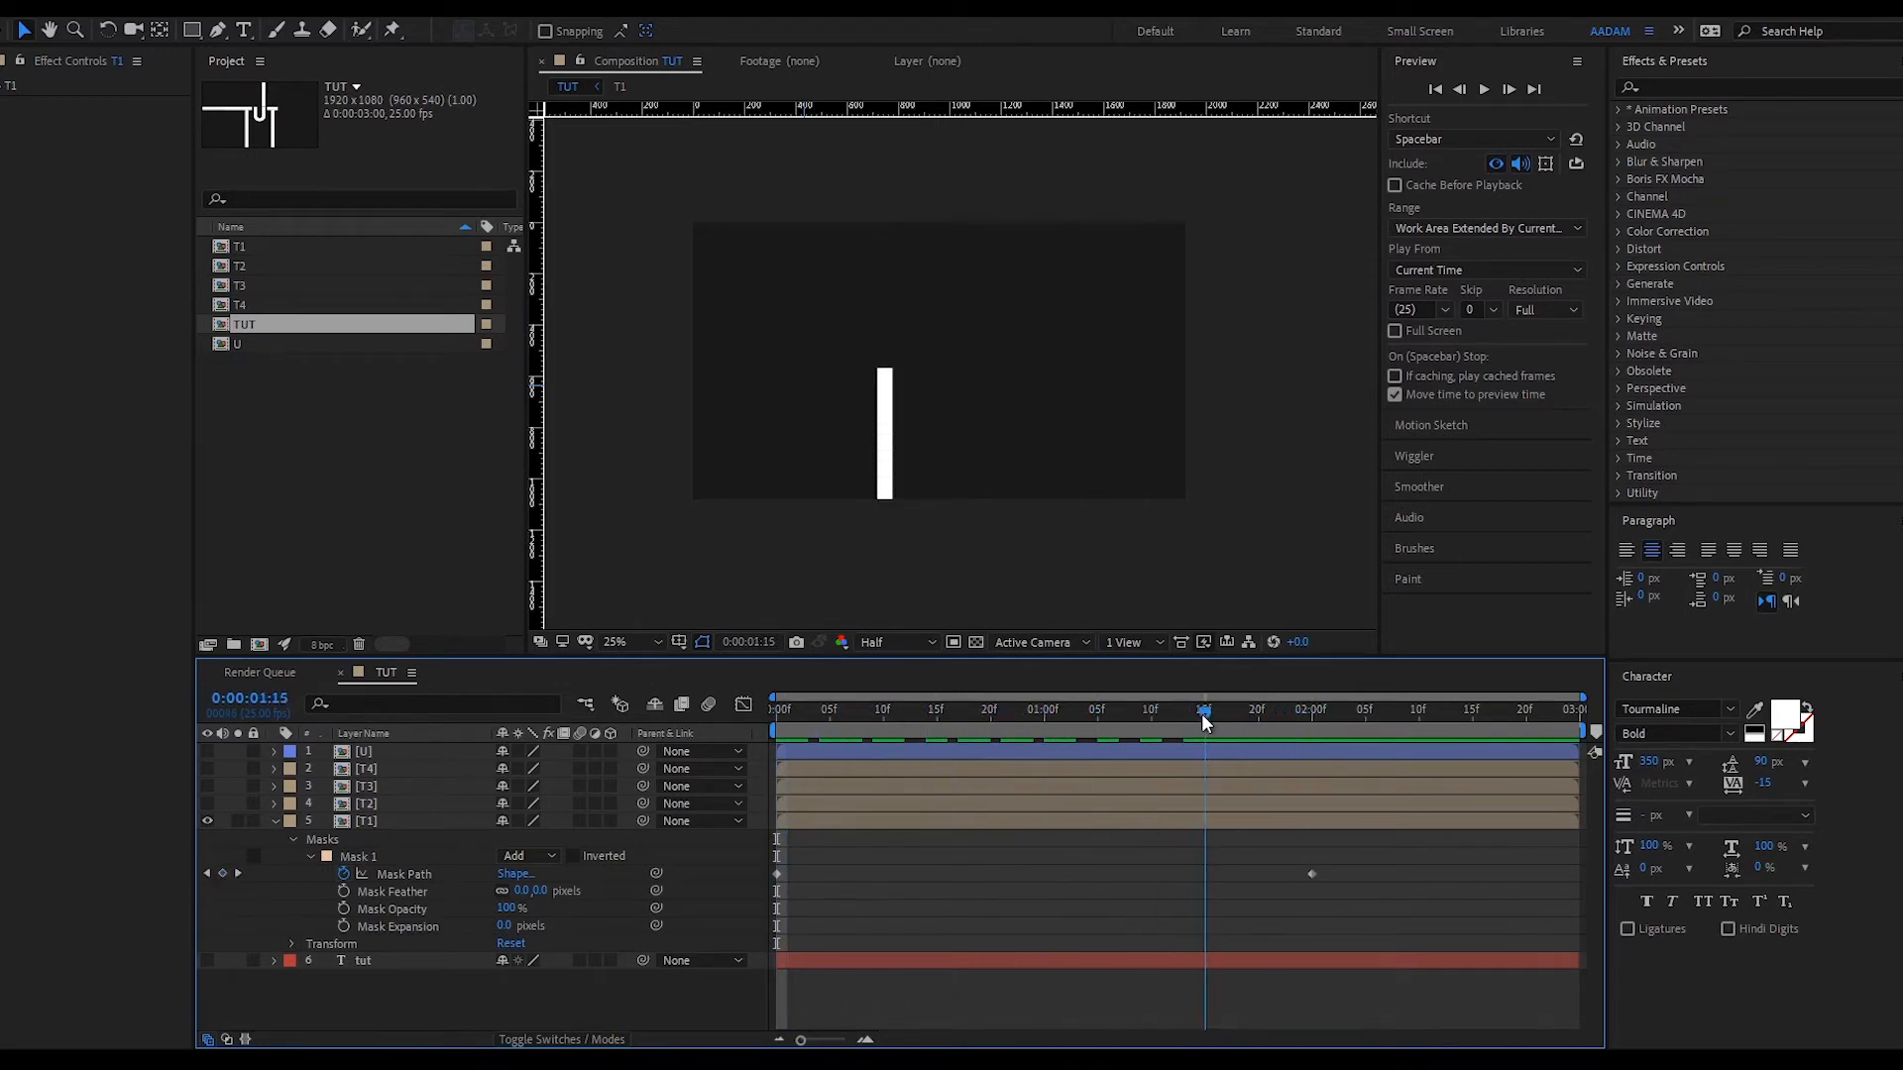
{"action": "left_click", "coordinate": [365, 804]}
{"action": "left_click", "coordinate": [207, 804]}
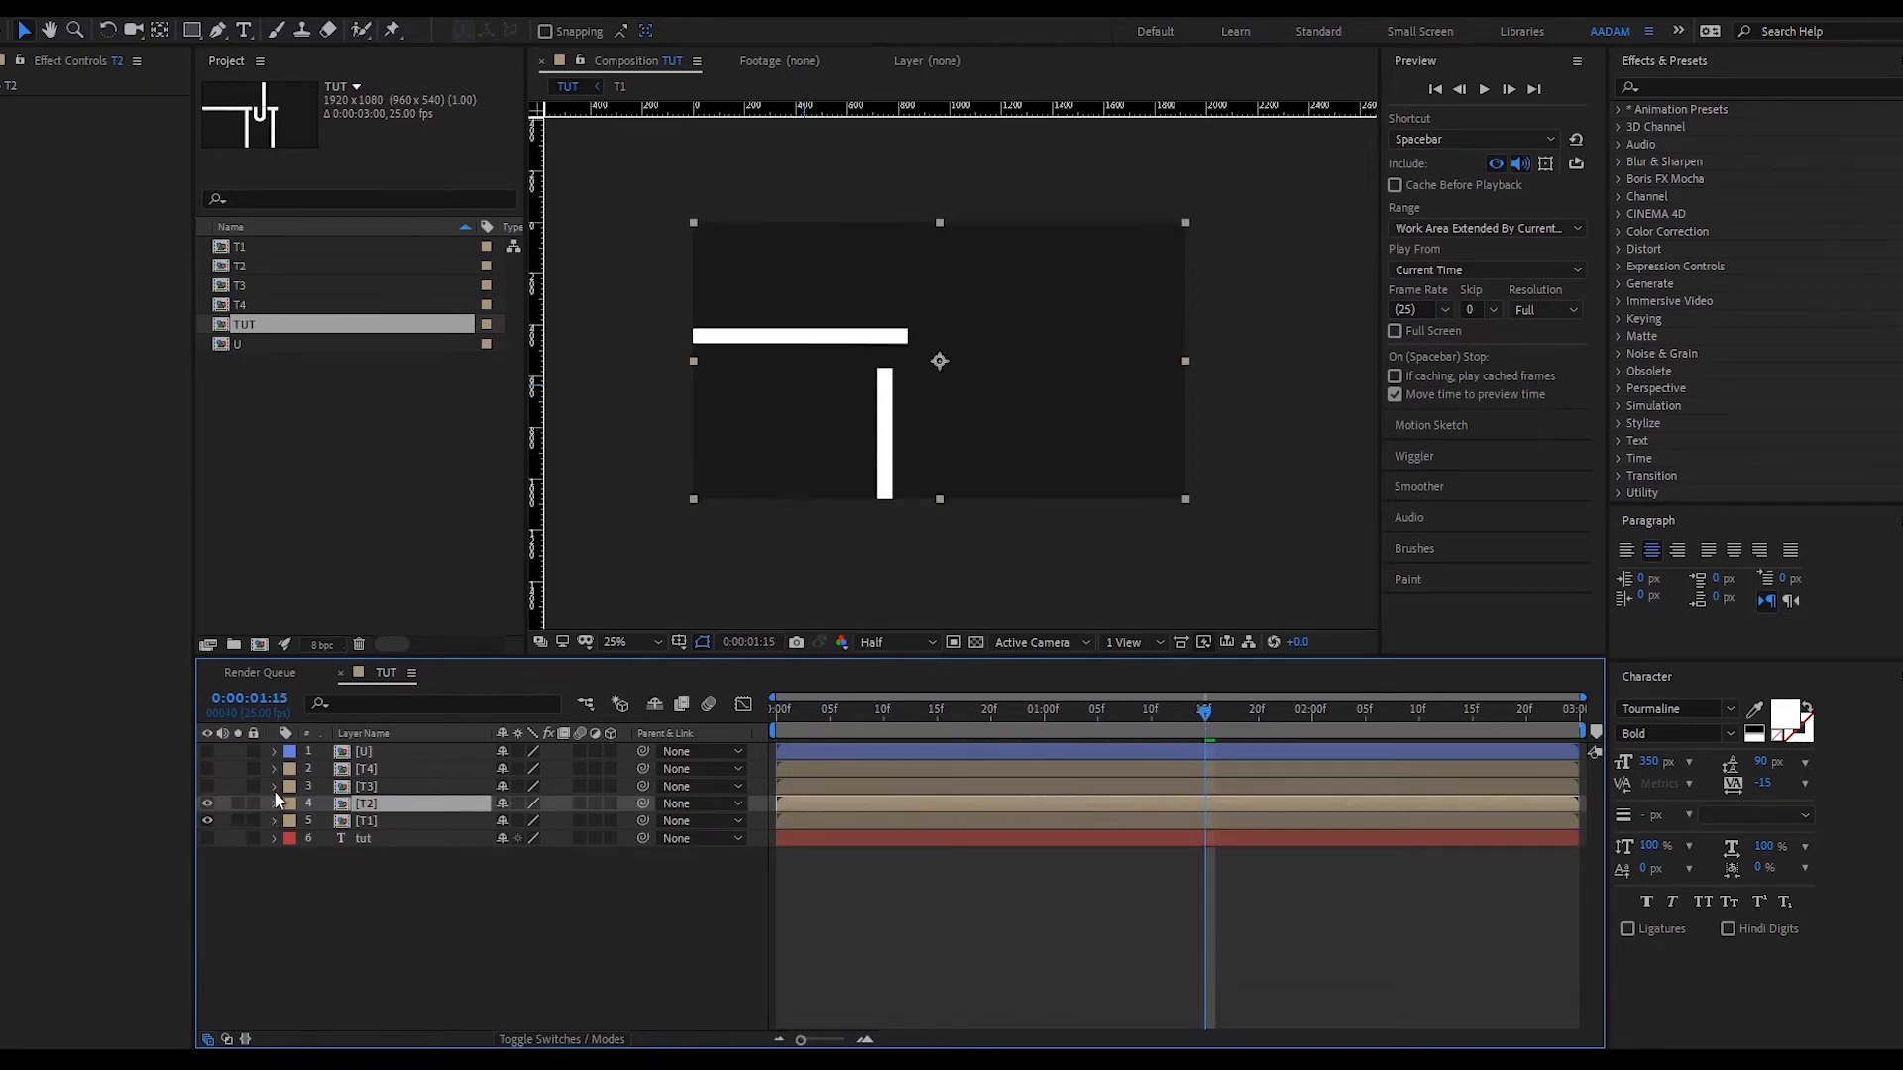
- Draw a rectangular Pen mask around the T2 crossbar
{"action": "key", "text": "g"}
{"action": "left_click", "coordinate": [913, 326]}
{"action": "left_click", "coordinate": [913, 346]}
{"action": "left_click", "coordinate": [689, 346]}
{"action": "left_click", "coordinate": [689, 326]}
{"action": "left_click", "coordinate": [913, 326]}
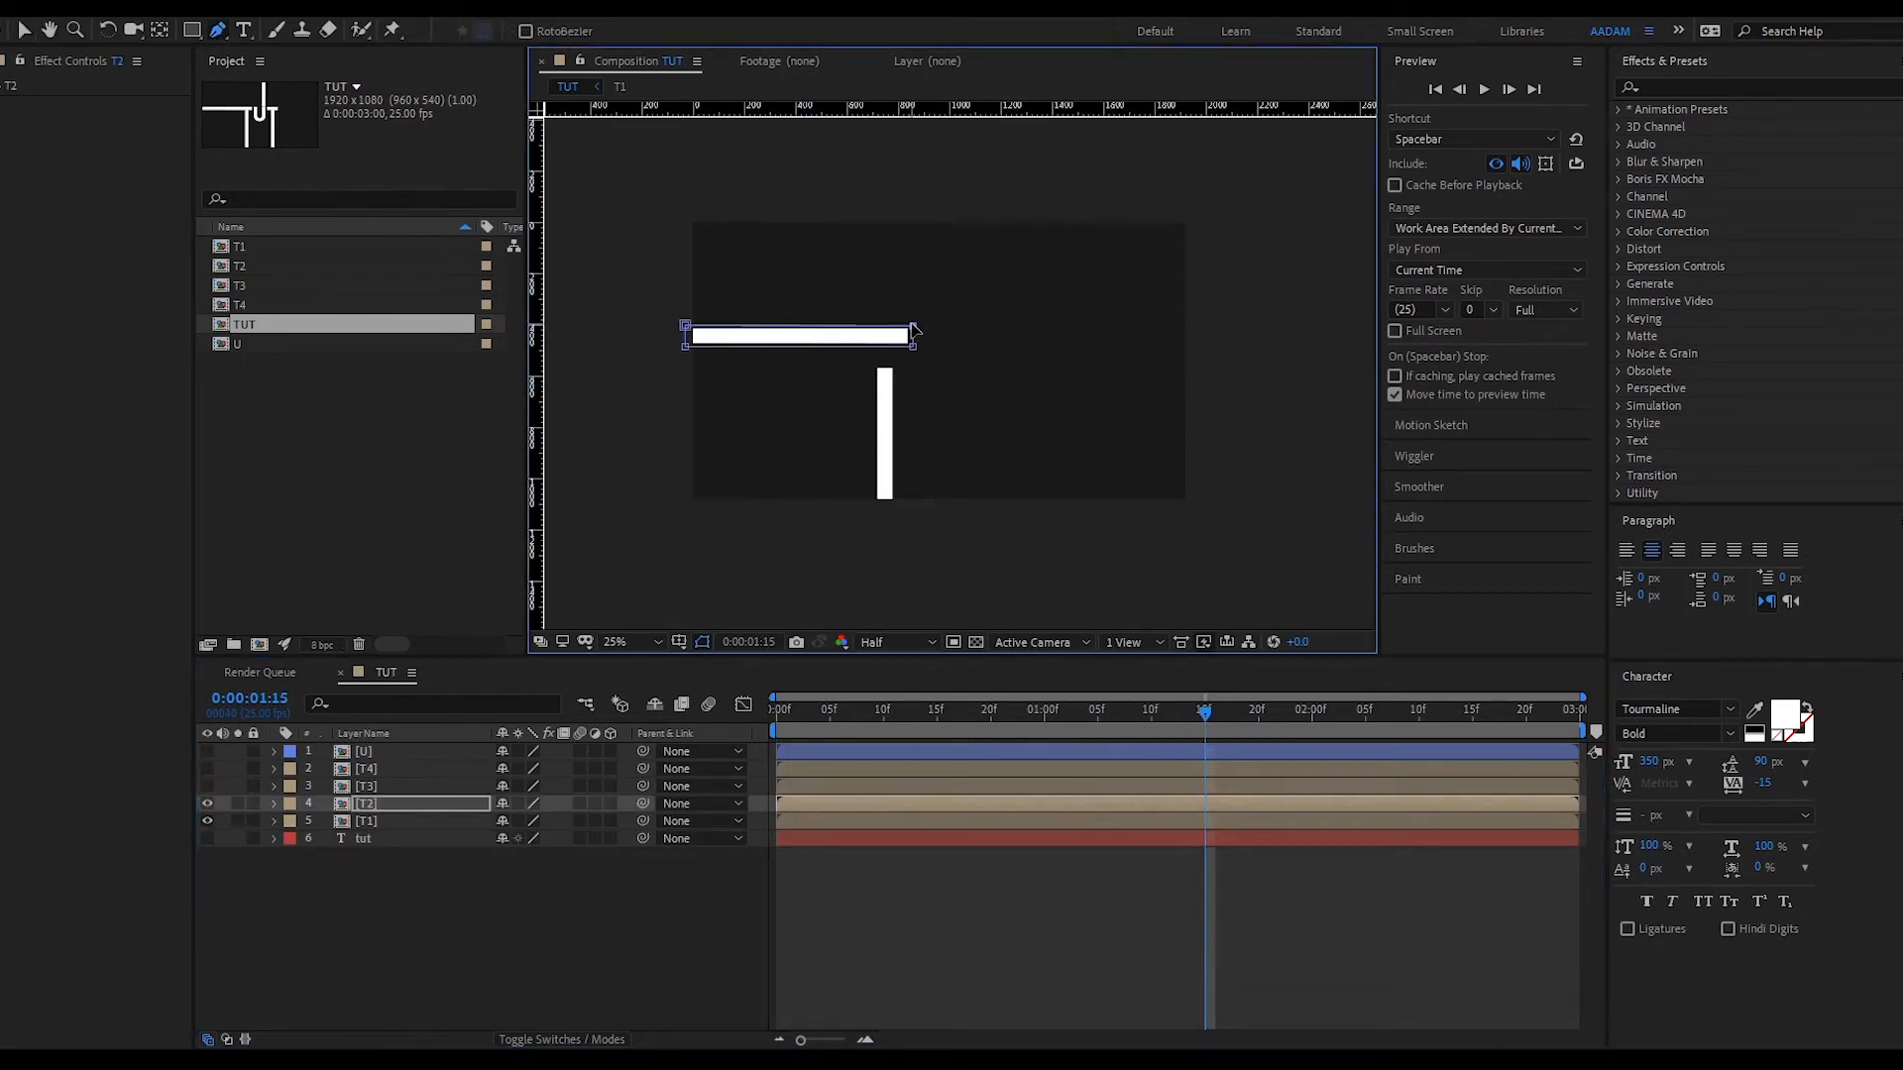
- Keyframe T2's Mask Path at 1:15, then shrink it leftward at 0:00 so the crossbar vanishes
{"action": "key", "text": "v"}
{"action": "key", "text": "m"}
{"action": "left_click", "coordinate": [341, 842]}
{"action": "key", "text": "Home"}
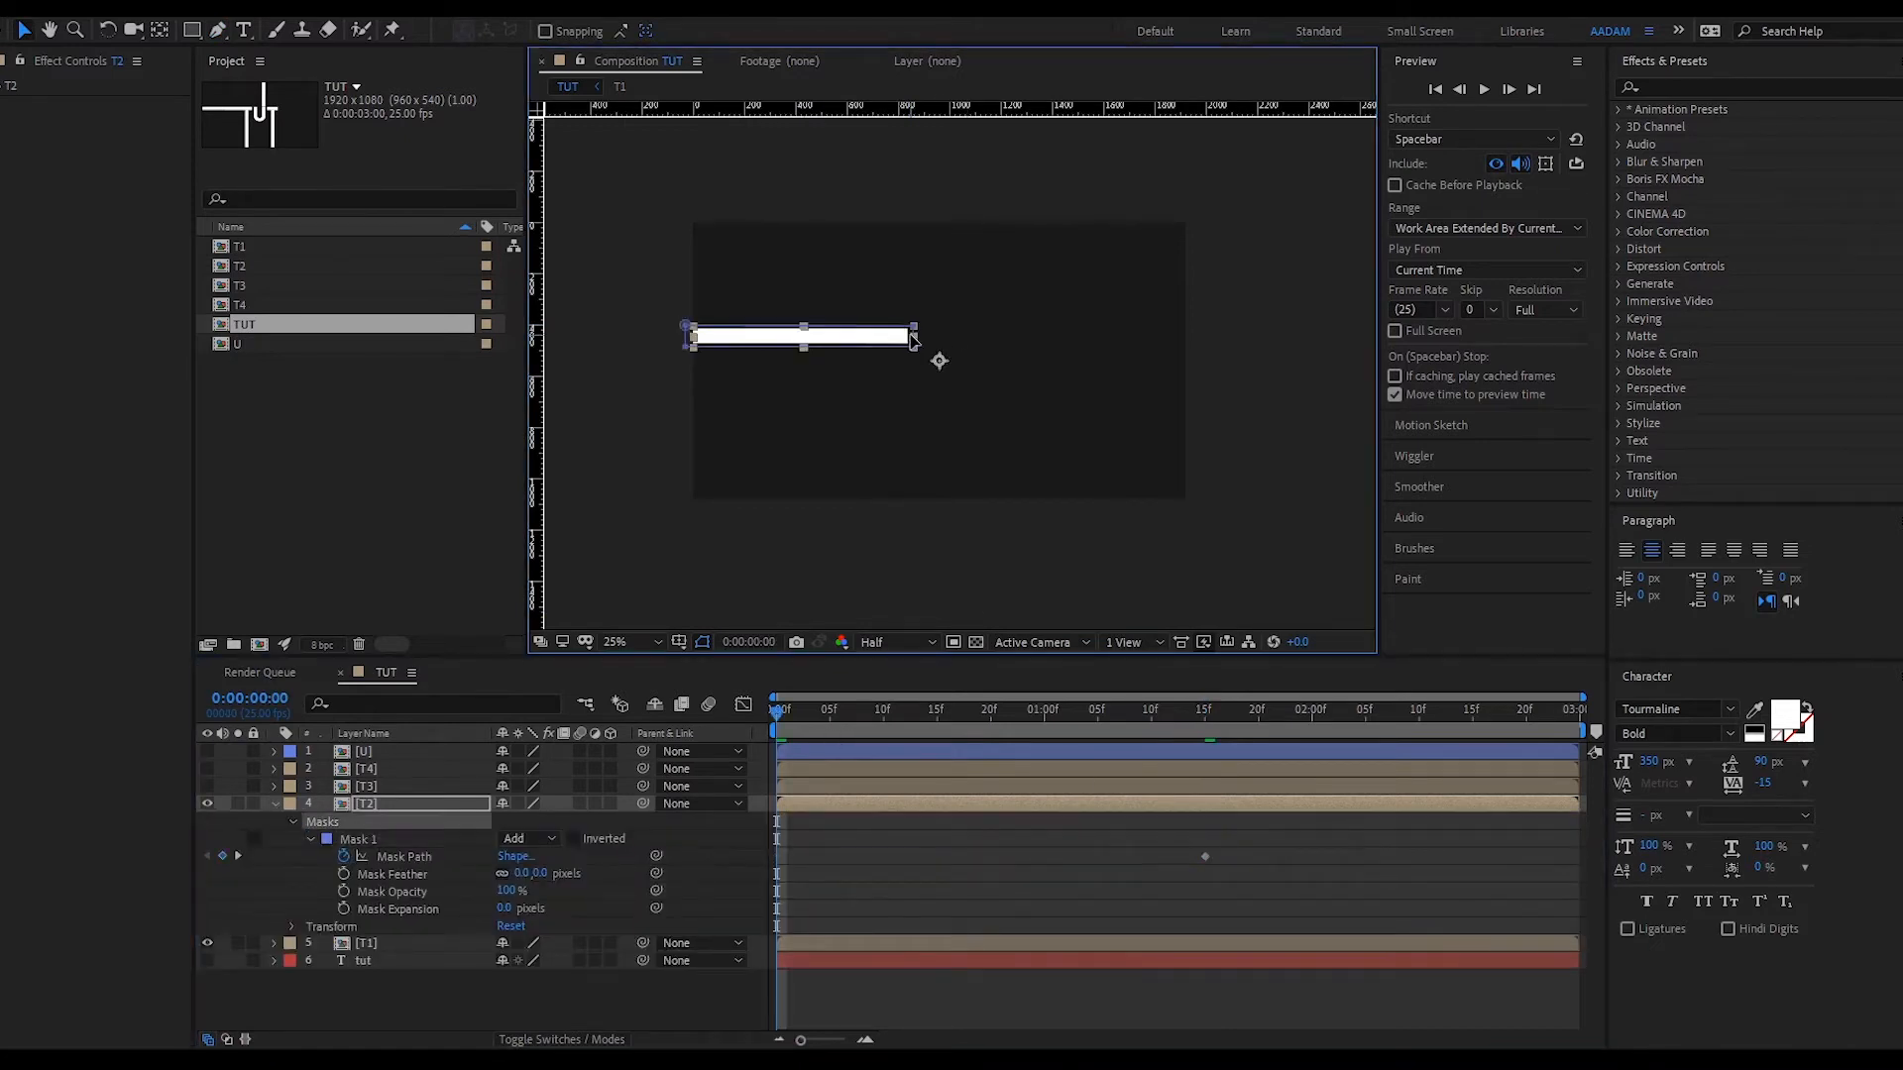
{"action": "scroll", "coordinate": [863, 342], "scroll_direction": "up", "scroll_amount": 2}
{"action": "left_click_drag", "start_coordinate": [867, 298], "coordinate": [547, 315]}
{"action": "scroll", "coordinate": [547, 316], "scroll_direction": "down", "scroll_amount": 2}
{"action": "left_click", "coordinate": [783, 713]}
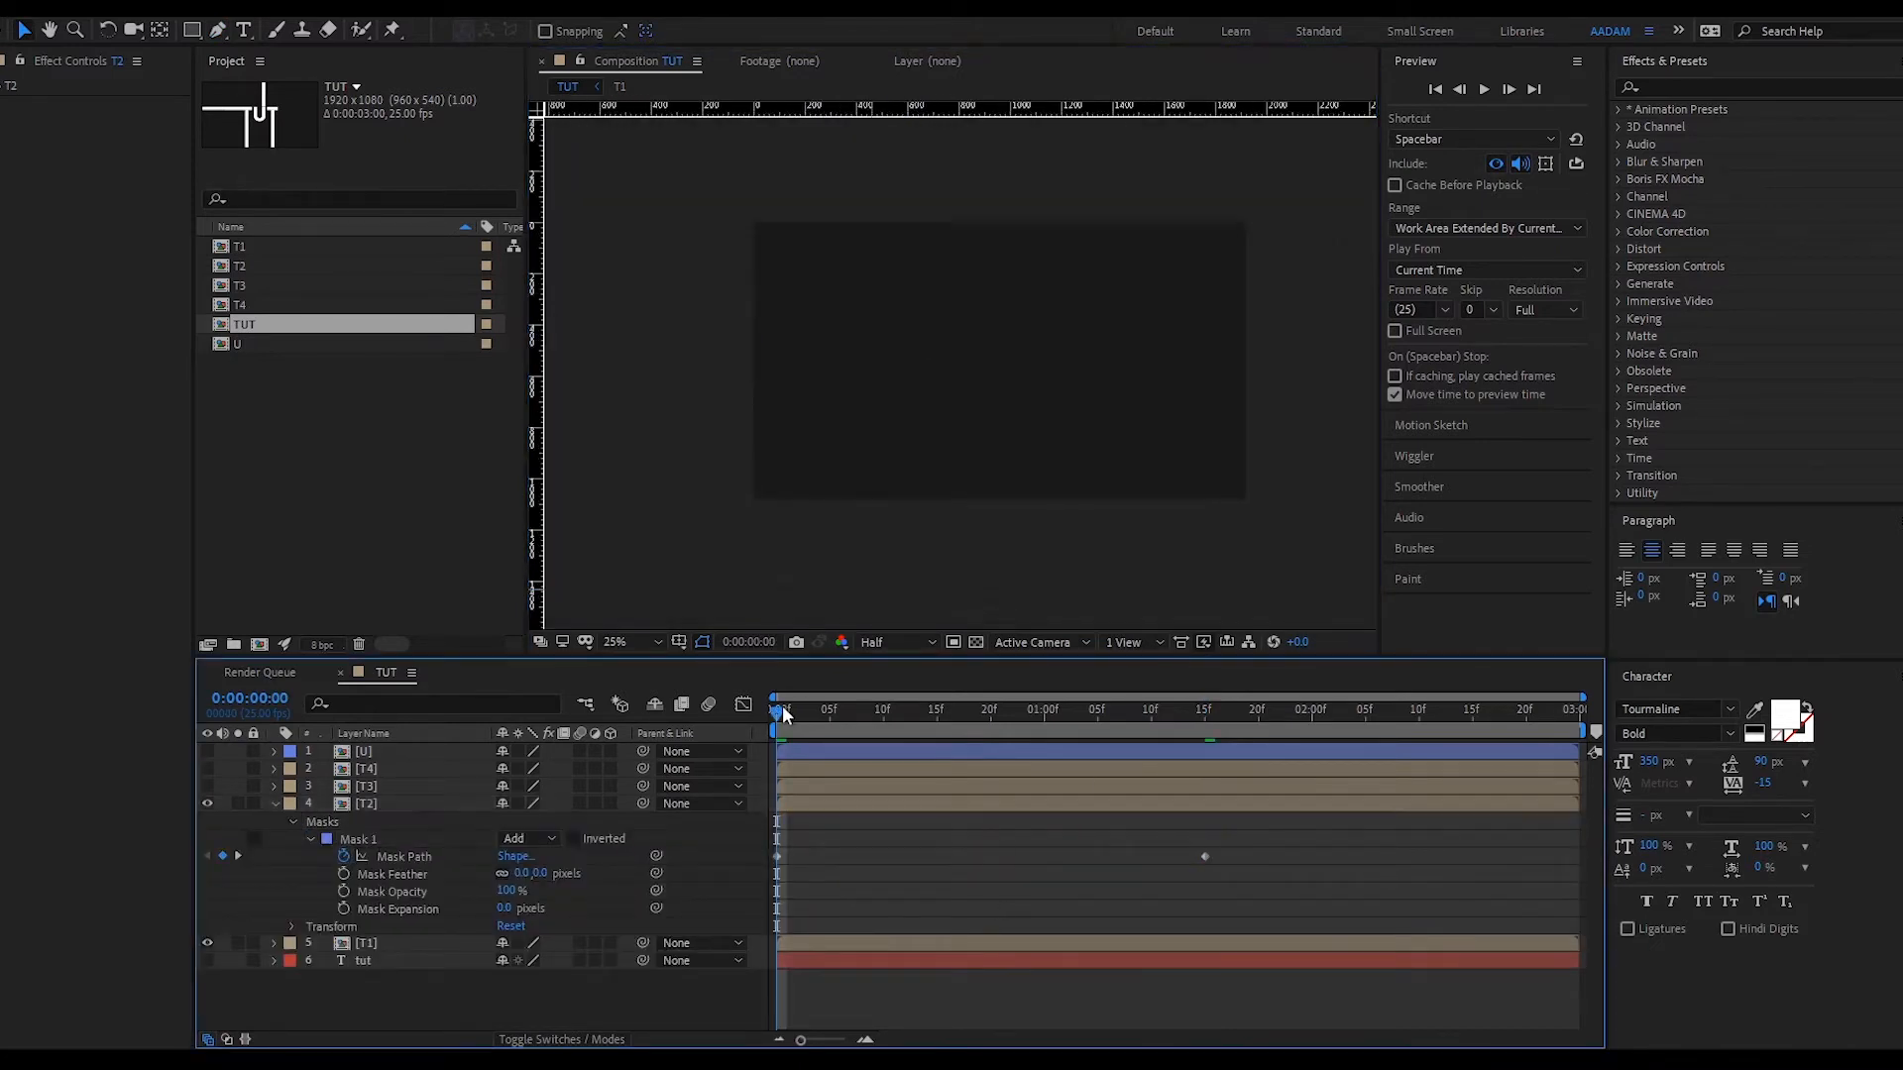
{"action": "left_click_drag", "start_coordinate": [782, 731], "coordinate": [1110, 726]}
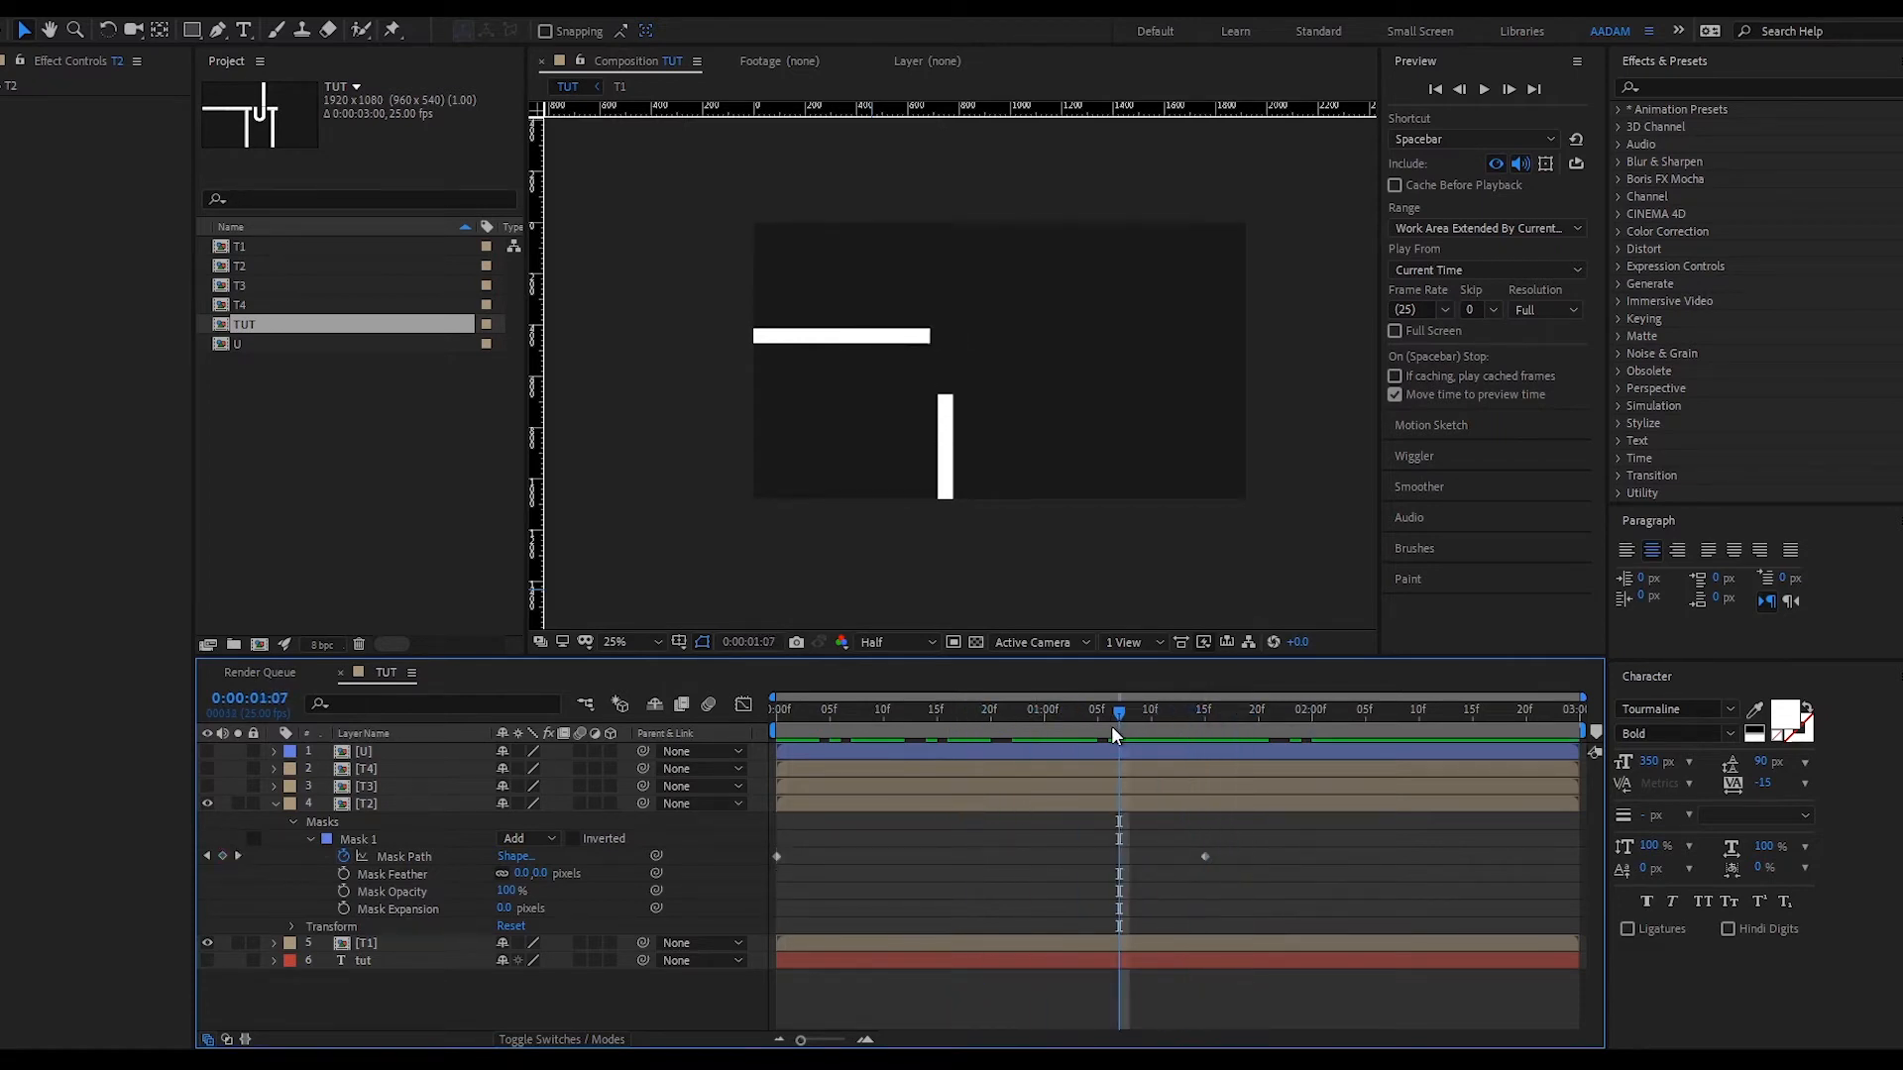
- Delay the T2 mask's start keyframe and push its end keyframe later, checking the reveal
{"action": "left_click_drag", "start_coordinate": [776, 854], "coordinate": [1007, 856]}
{"action": "left_click_drag", "start_coordinate": [828, 707], "coordinate": [1056, 727]}
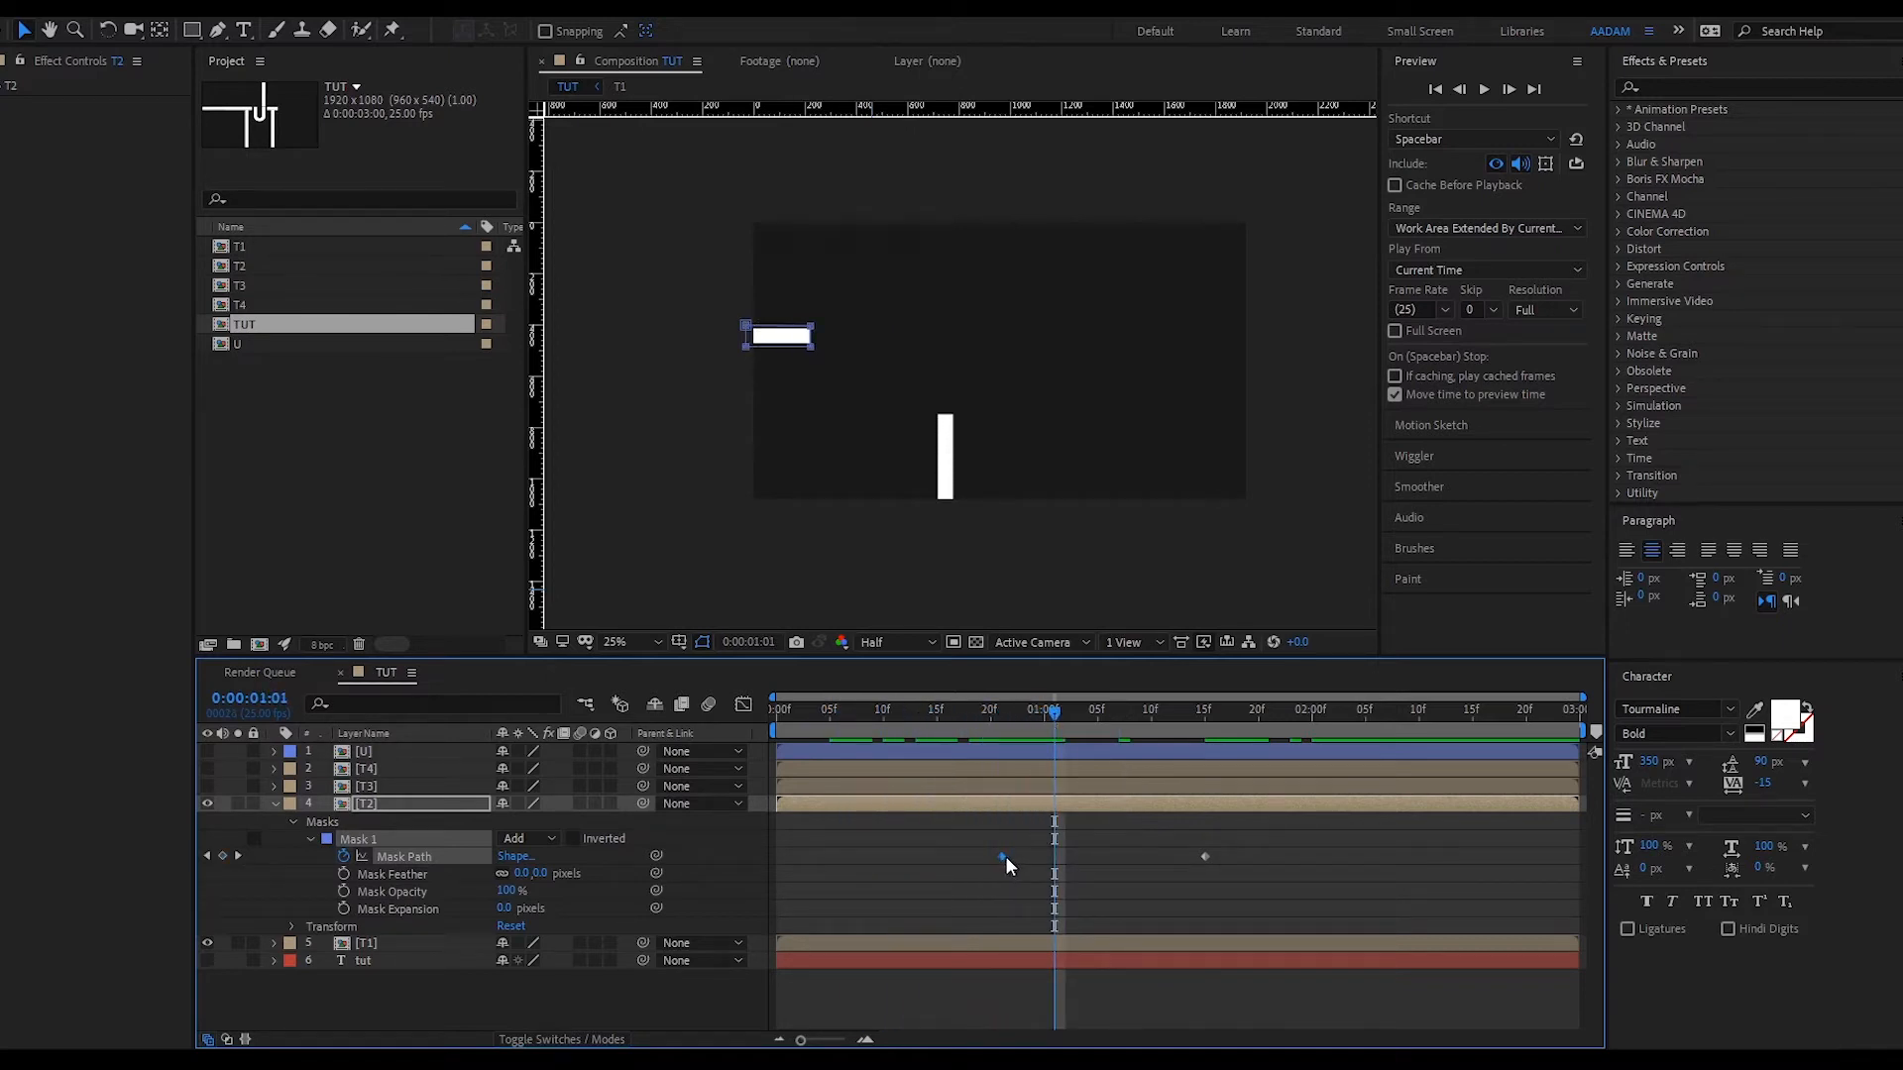
{"action": "left_click_drag", "start_coordinate": [1156, 720], "coordinate": [1276, 754]}
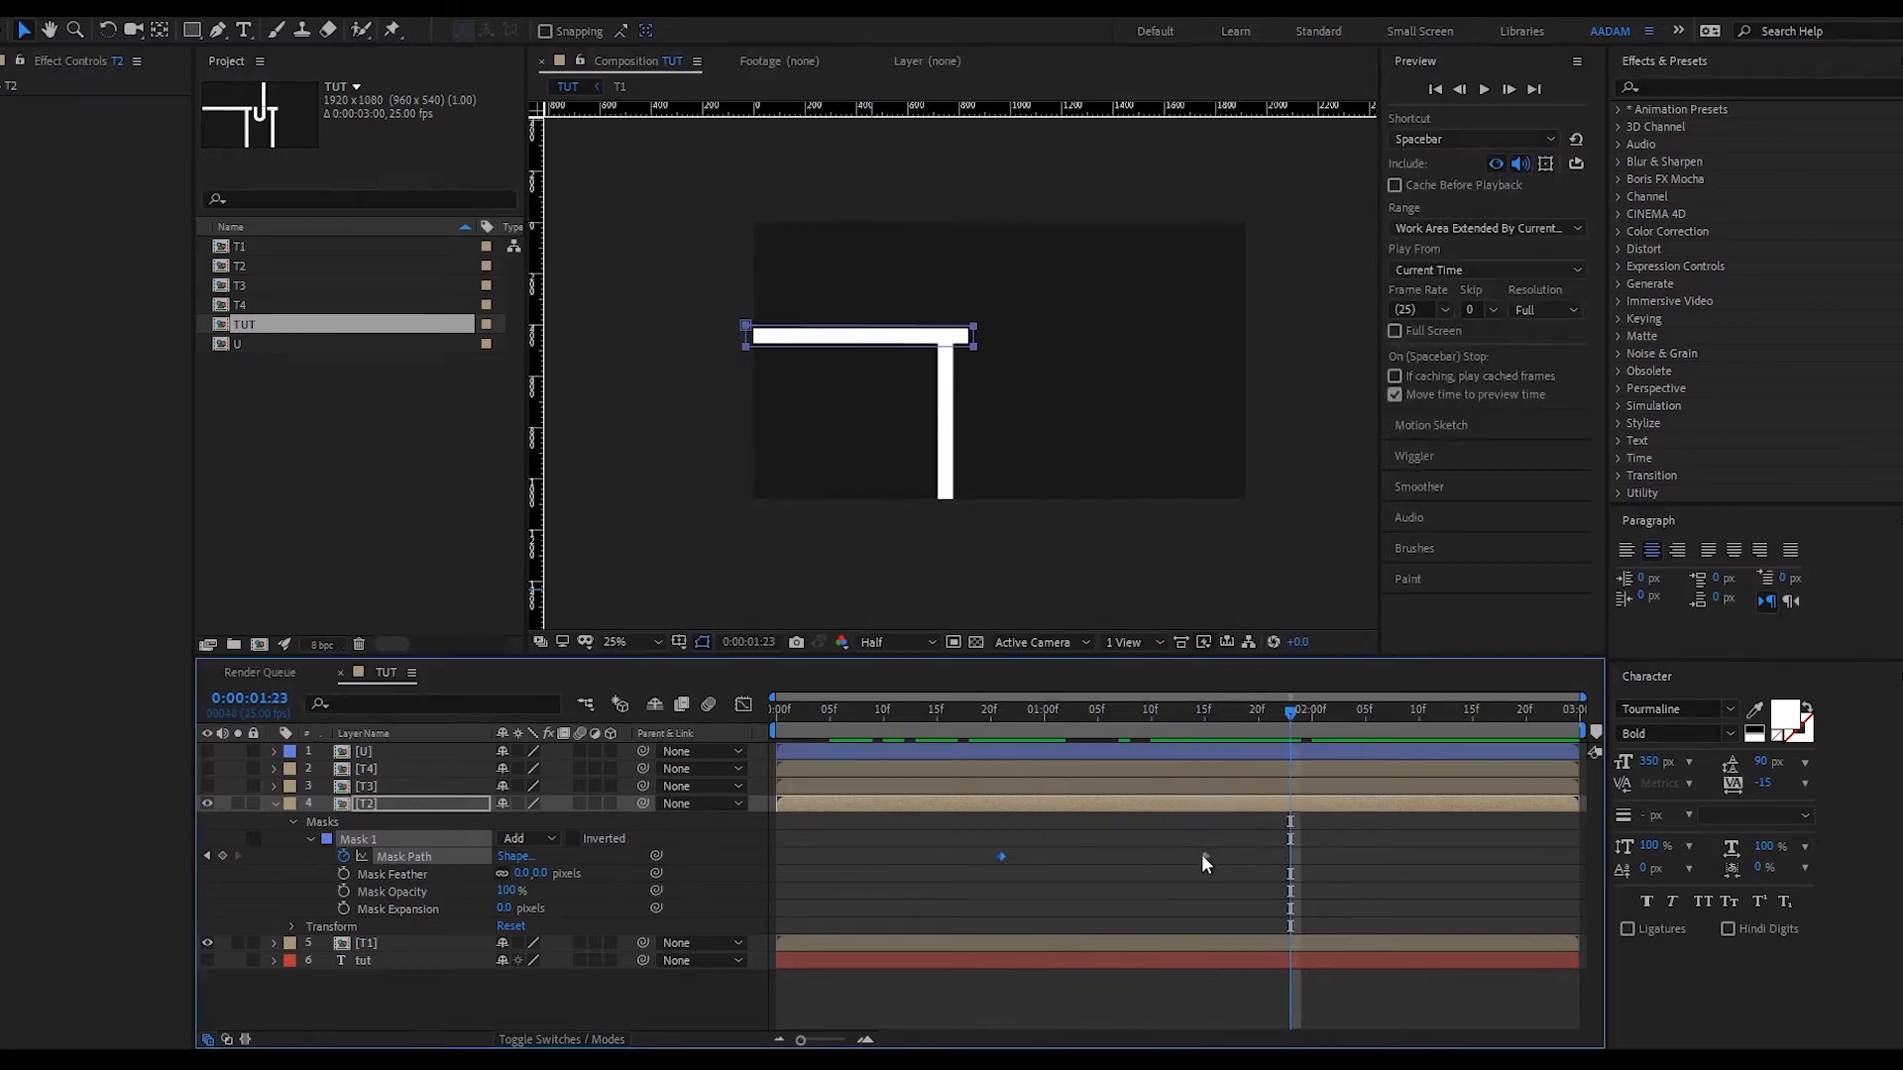
{"action": "left_click_drag", "start_coordinate": [1203, 856], "coordinate": [1344, 856]}
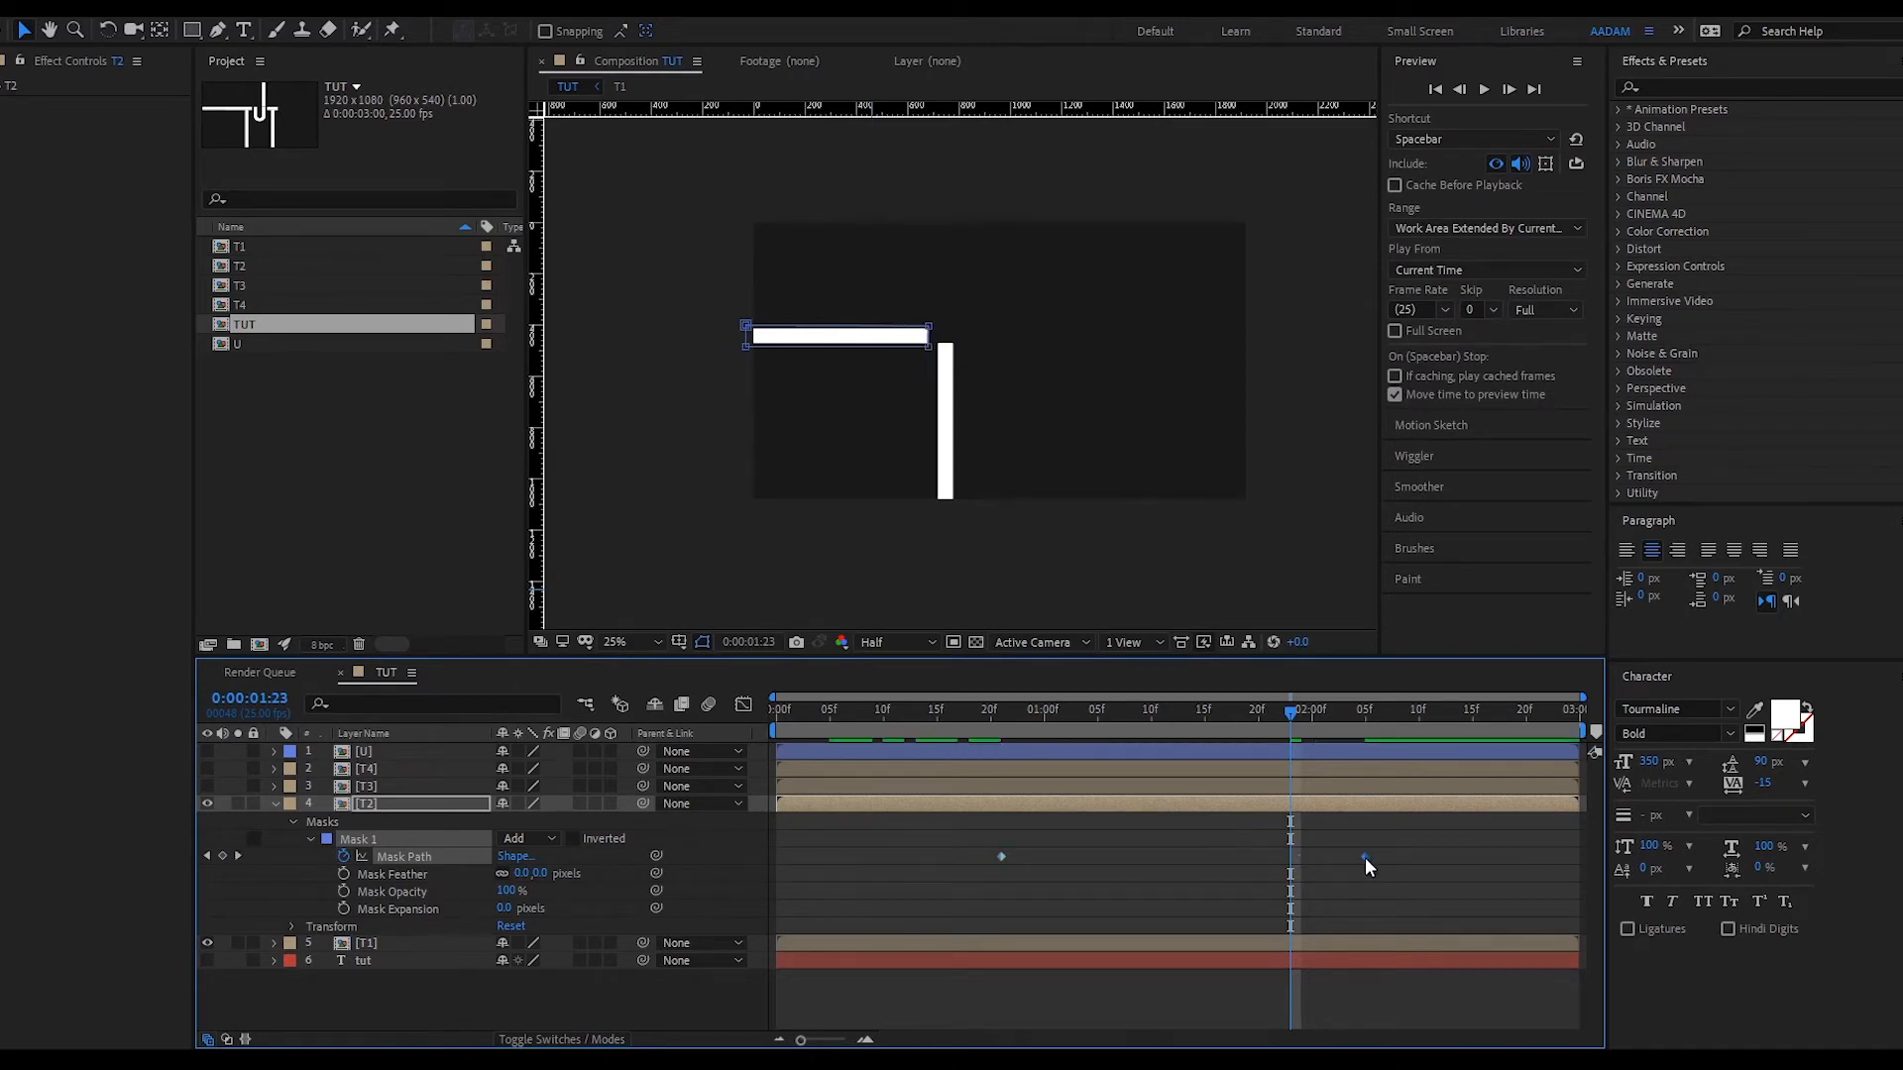
{"action": "left_click", "coordinate": [1411, 884]}
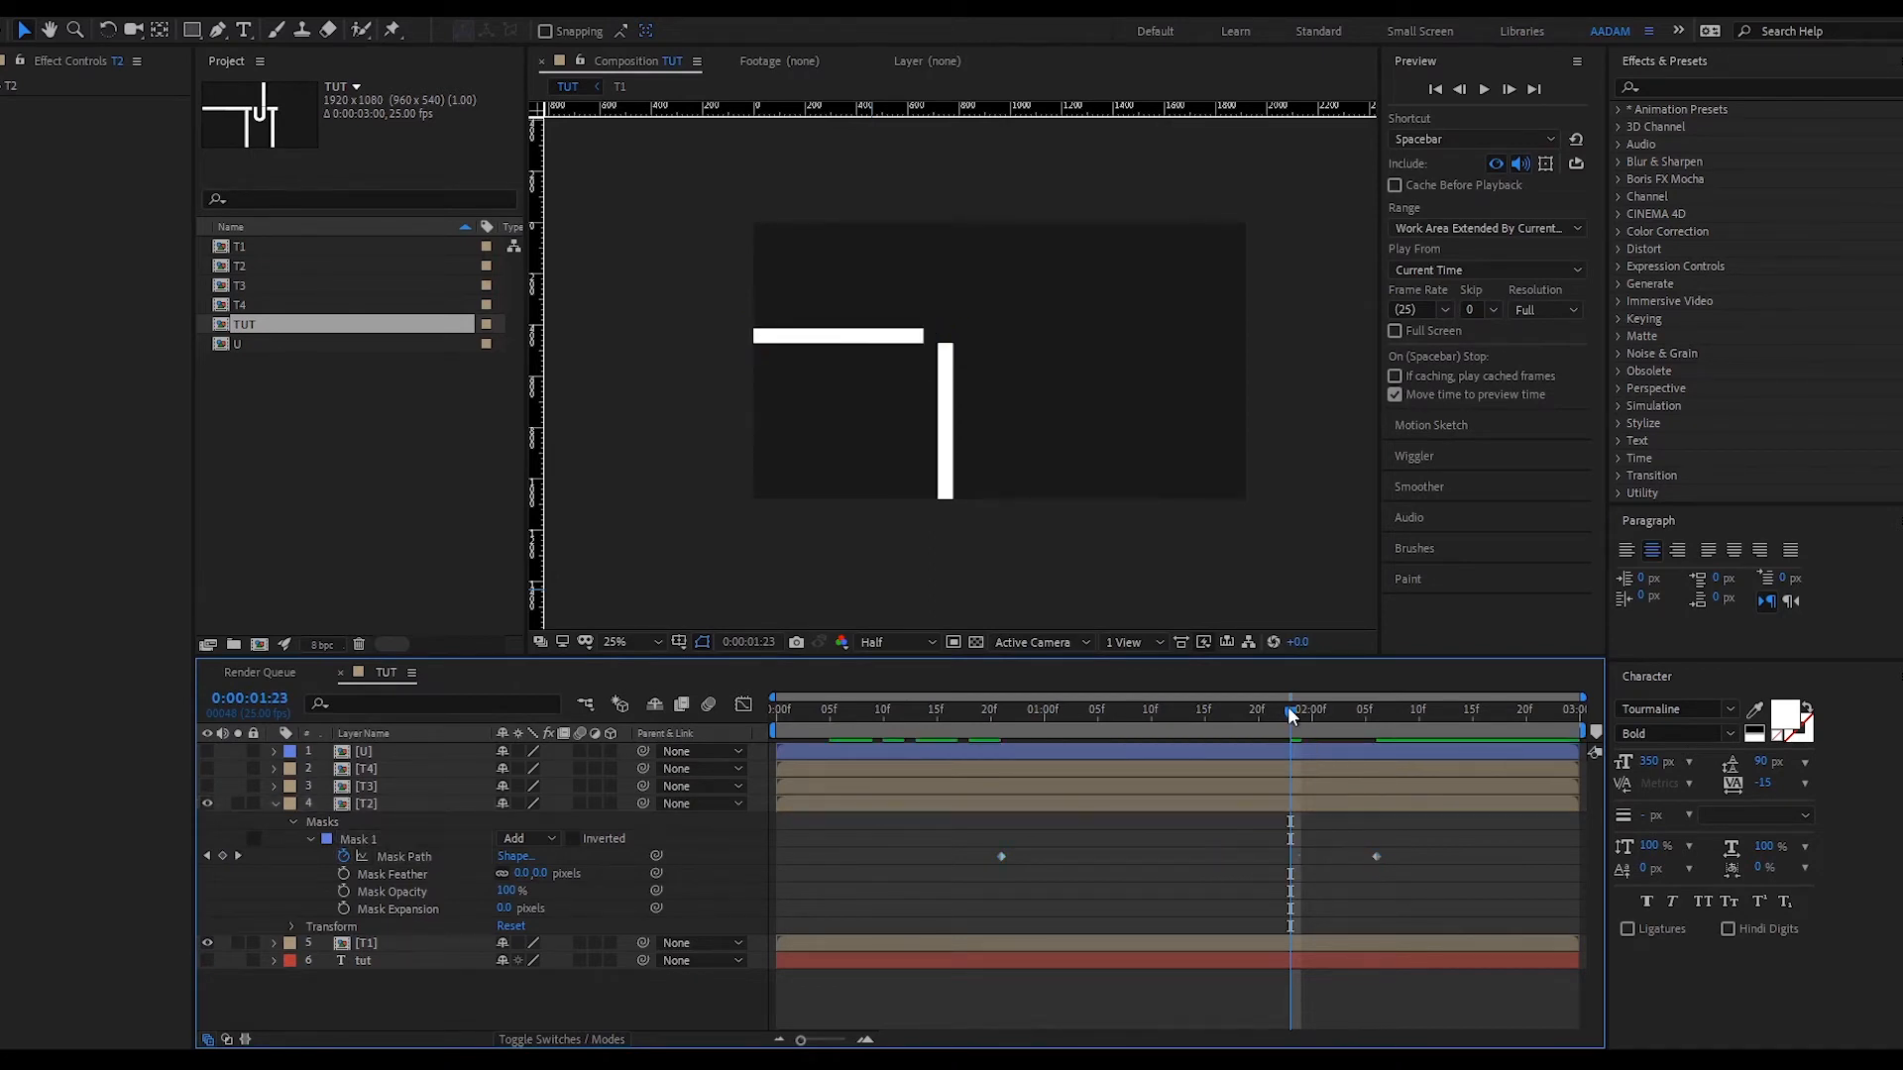
{"action": "left_click_drag", "start_coordinate": [1289, 711], "coordinate": [1236, 743]}
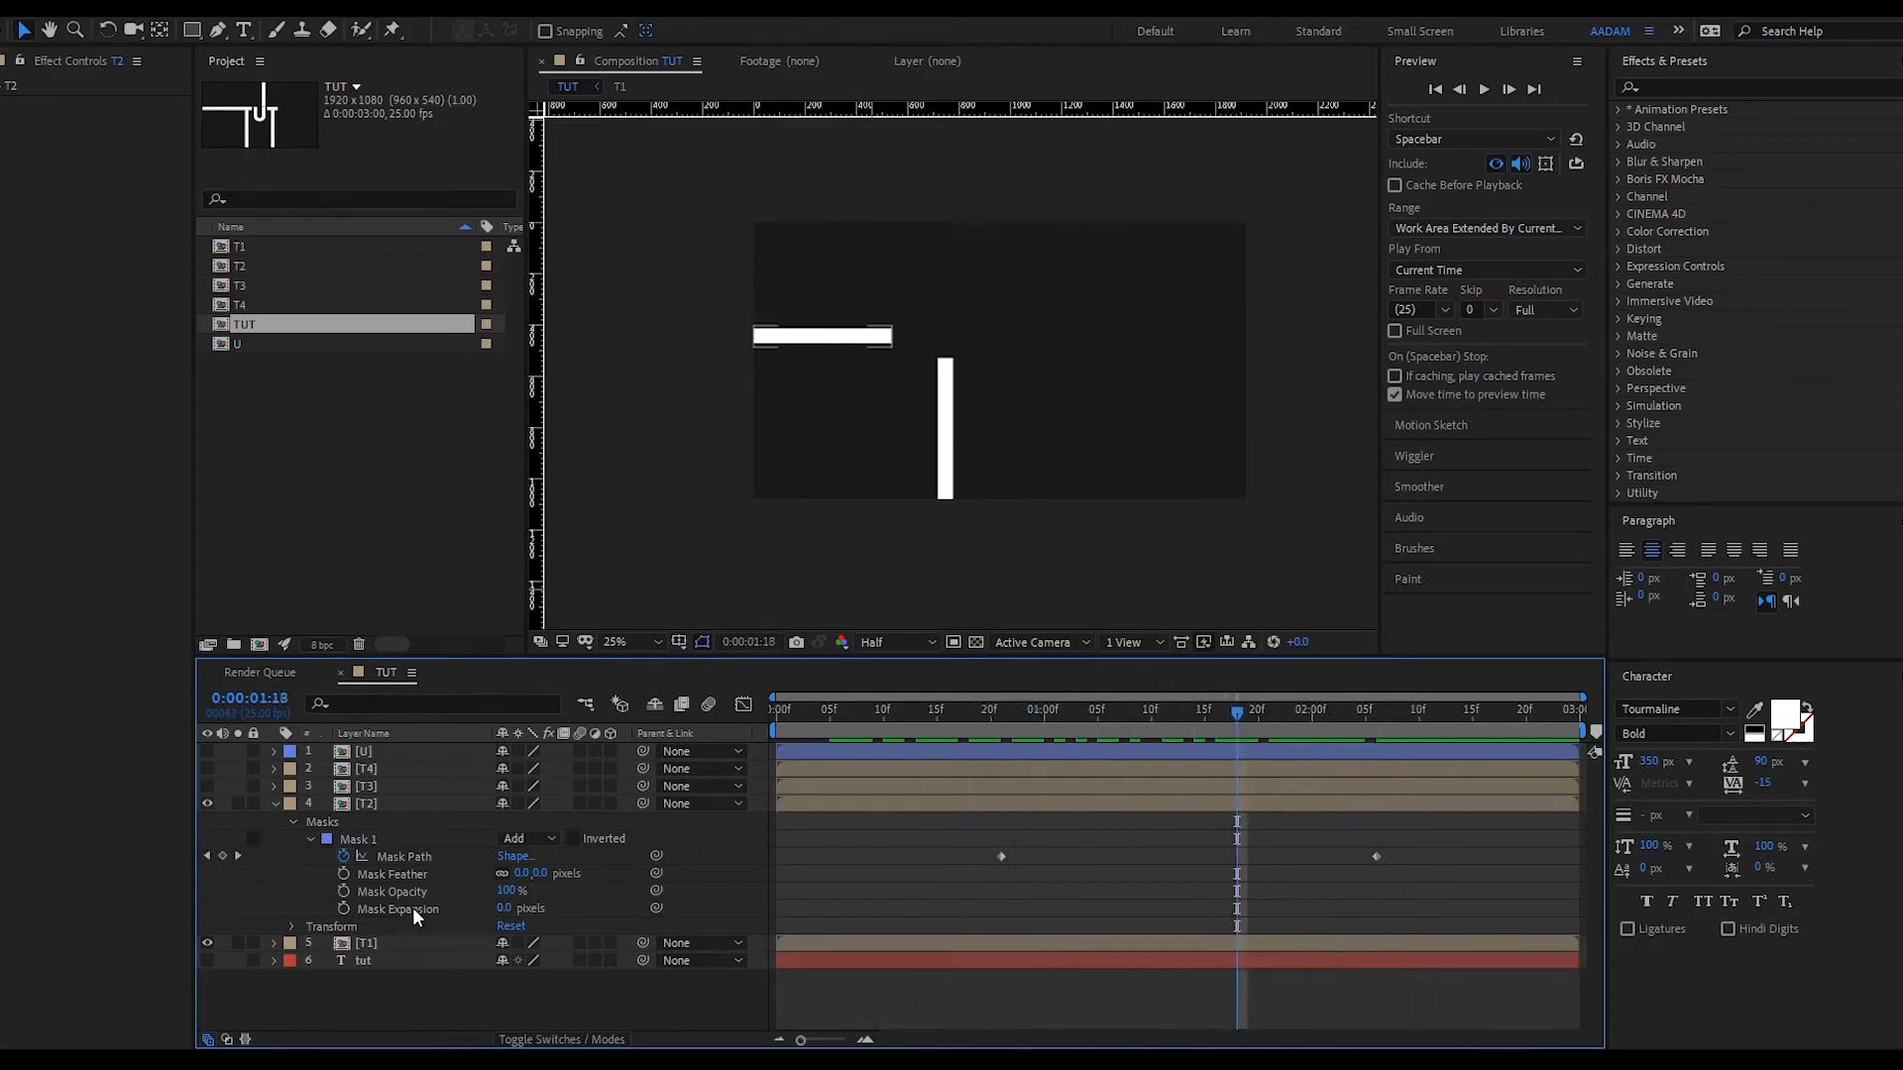
{"action": "left_click", "coordinate": [273, 803]}
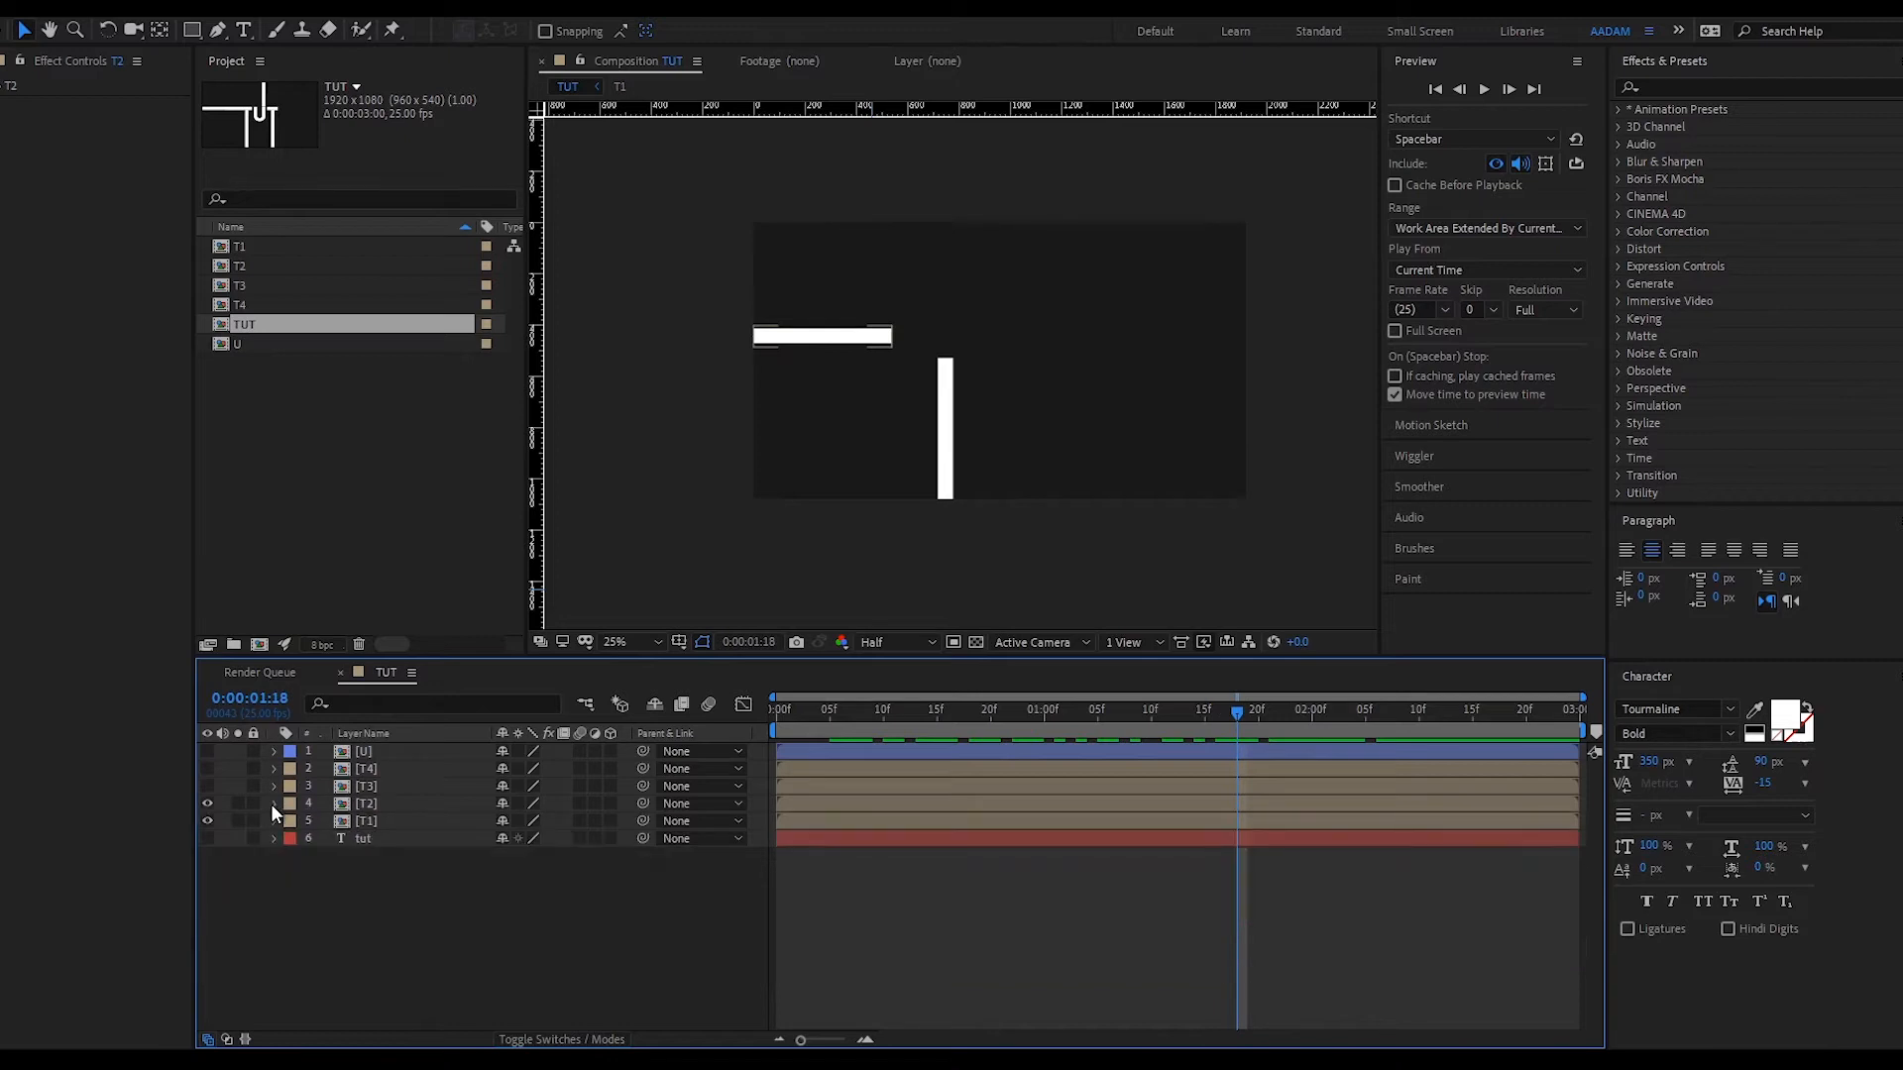
- Unhide the U layer and add a Radial Wipe that fully hides the U at 0:00
{"action": "left_click", "coordinate": [884, 755]}
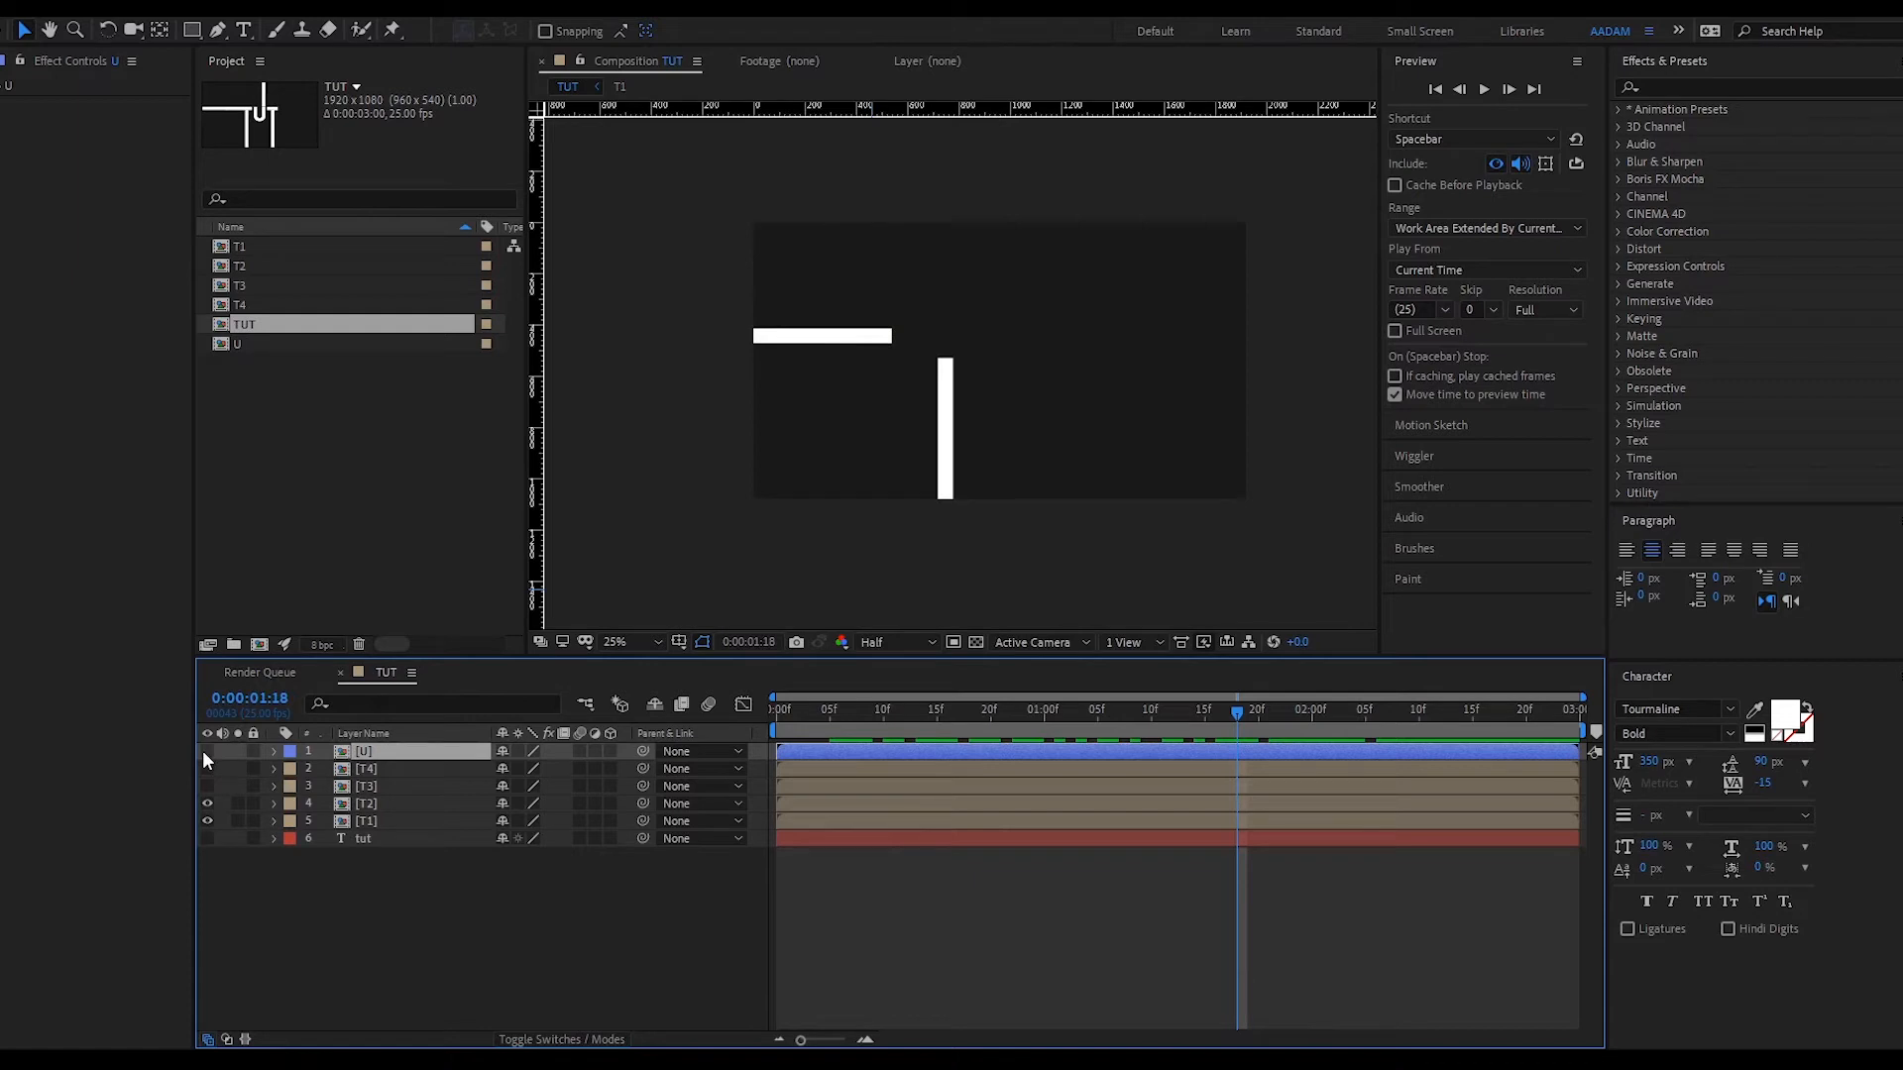
{"action": "left_click", "coordinate": [204, 751]}
{"action": "key", "text": "Home"}
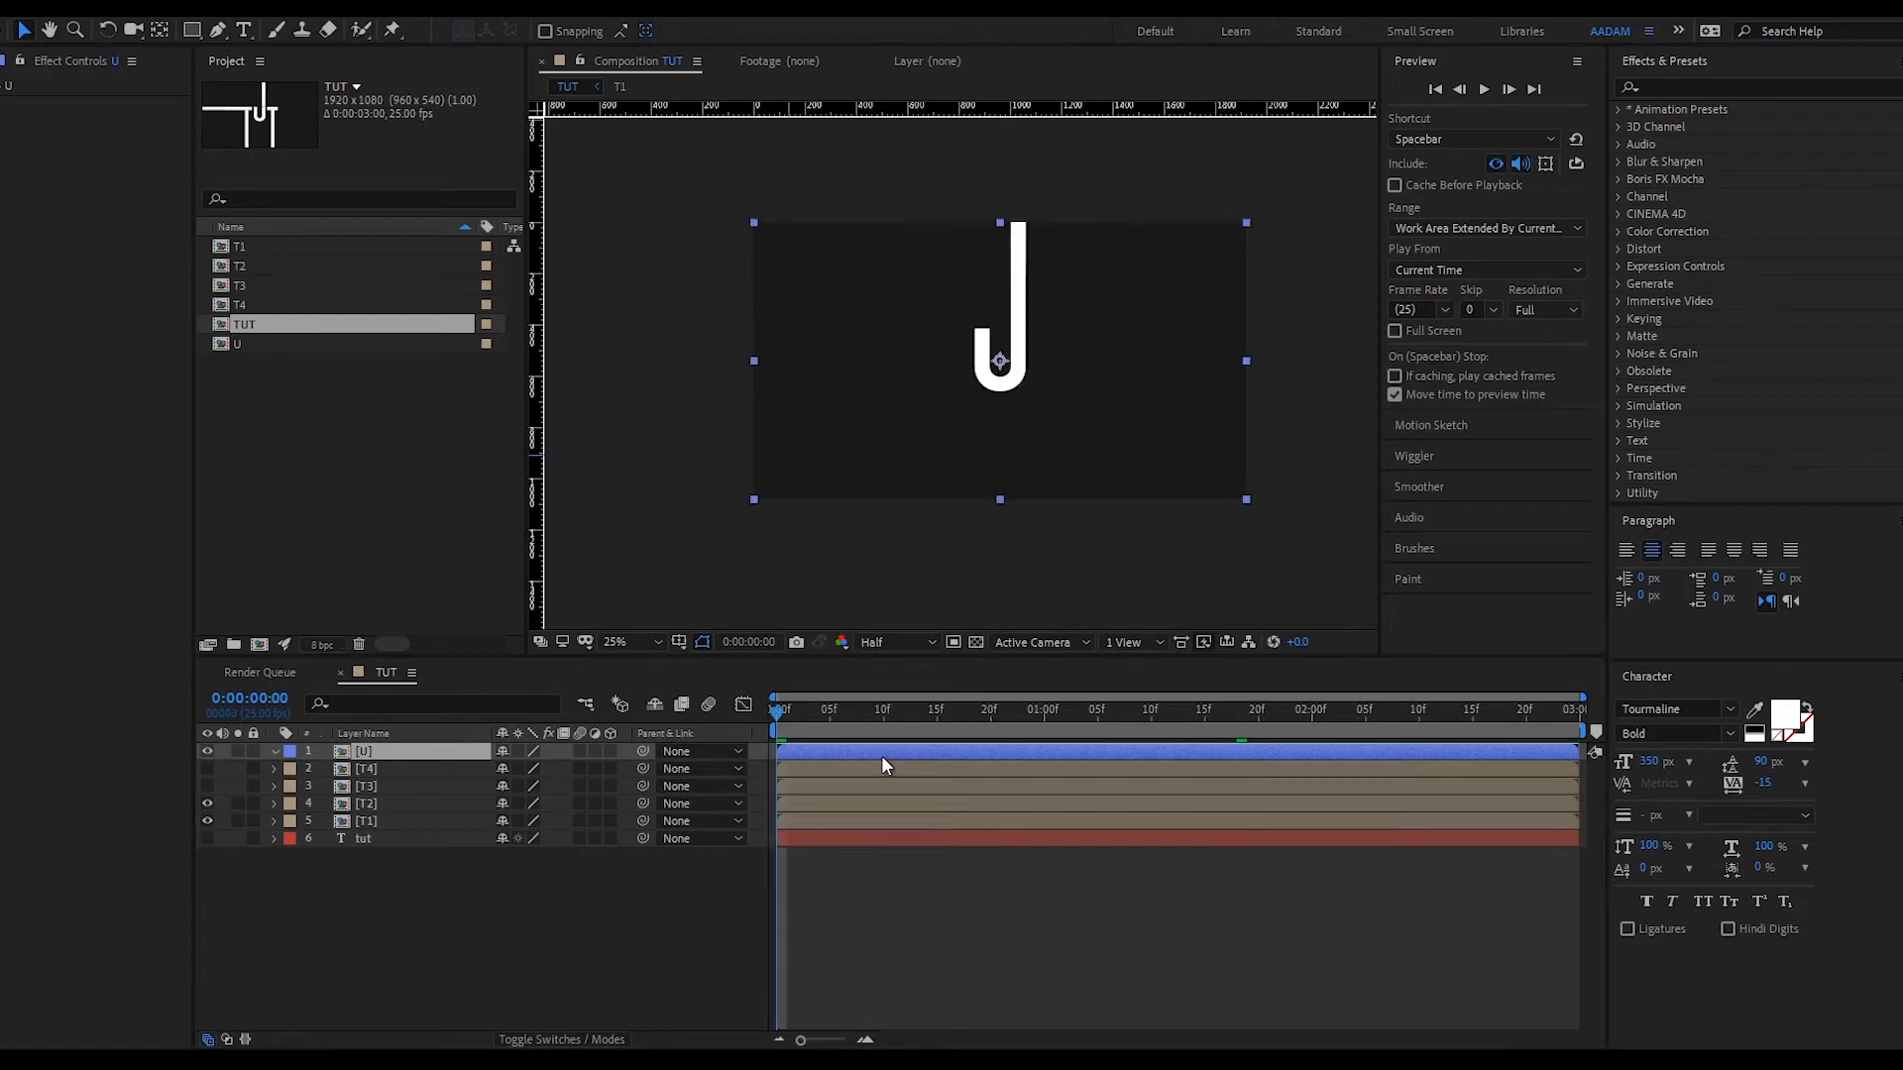
{"action": "left_click", "coordinate": [882, 755]}
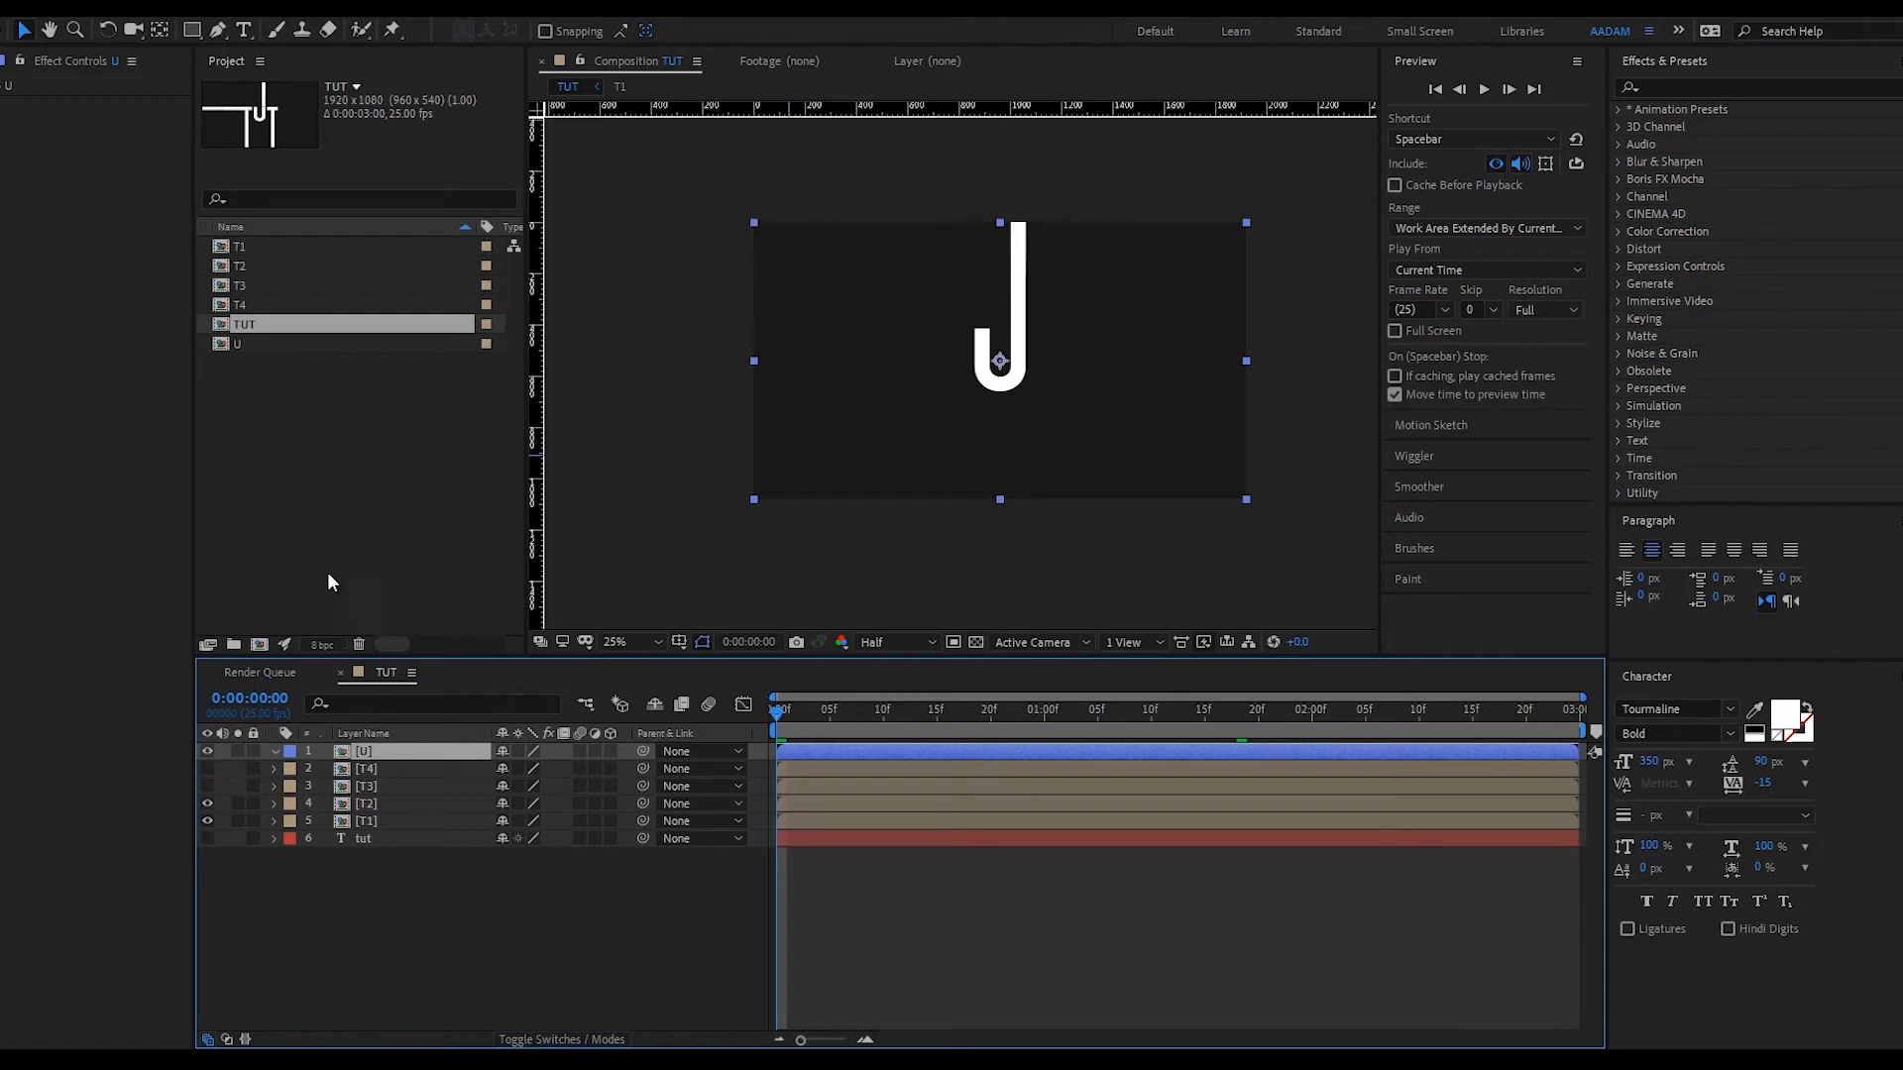
{"action": "key", "text": "ctrl+v"}
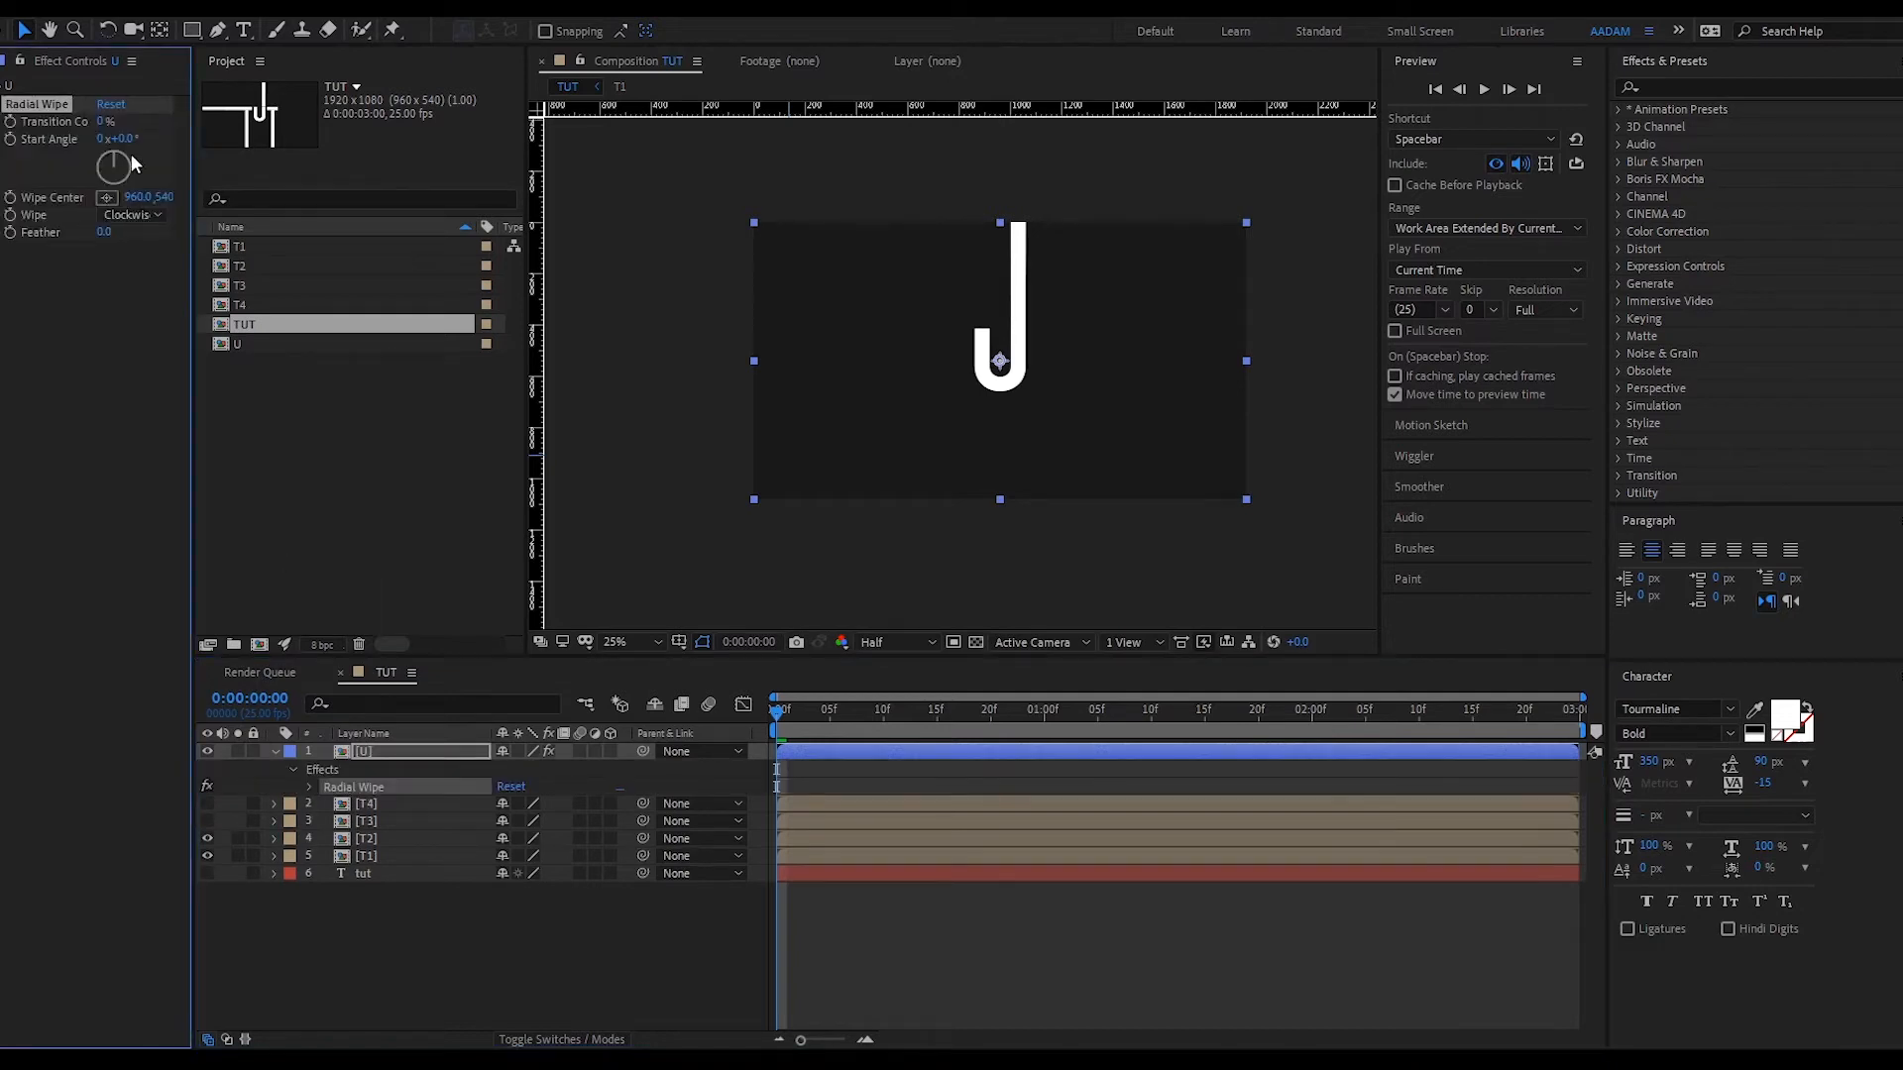
{"action": "mouse_move", "coordinate": [100, 119]}
{"action": "left_mouse_down"}
{"action": "mouse_move", "coordinate": [203, 114]}
{"action": "mouse_move", "coordinate": [99, 121]}
{"action": "left_mouse_up"}
{"action": "left_click_drag", "start_coordinate": [96, 119], "coordinate": [125, 120]}
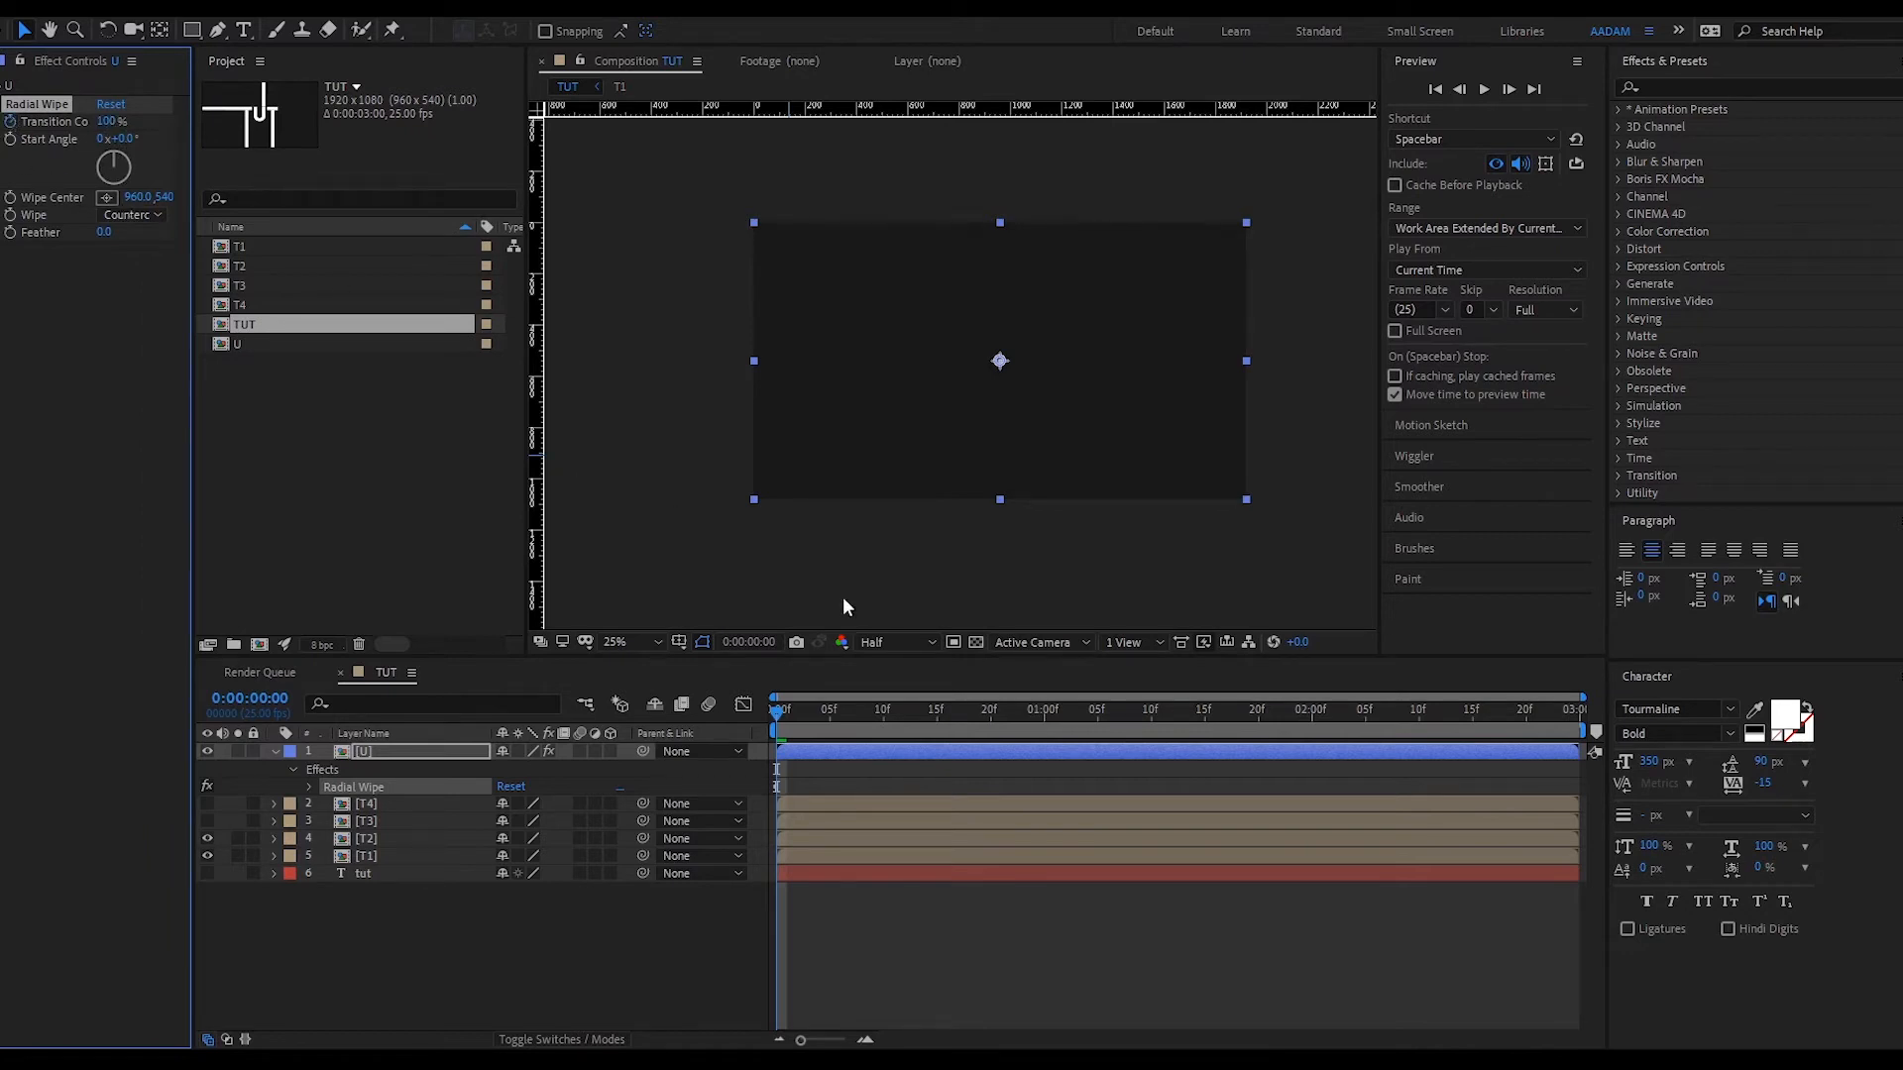
- Keyframe the wipe to reveal the U near one second, then drag that end keyframe later
{"action": "left_click", "coordinate": [1074, 712]}
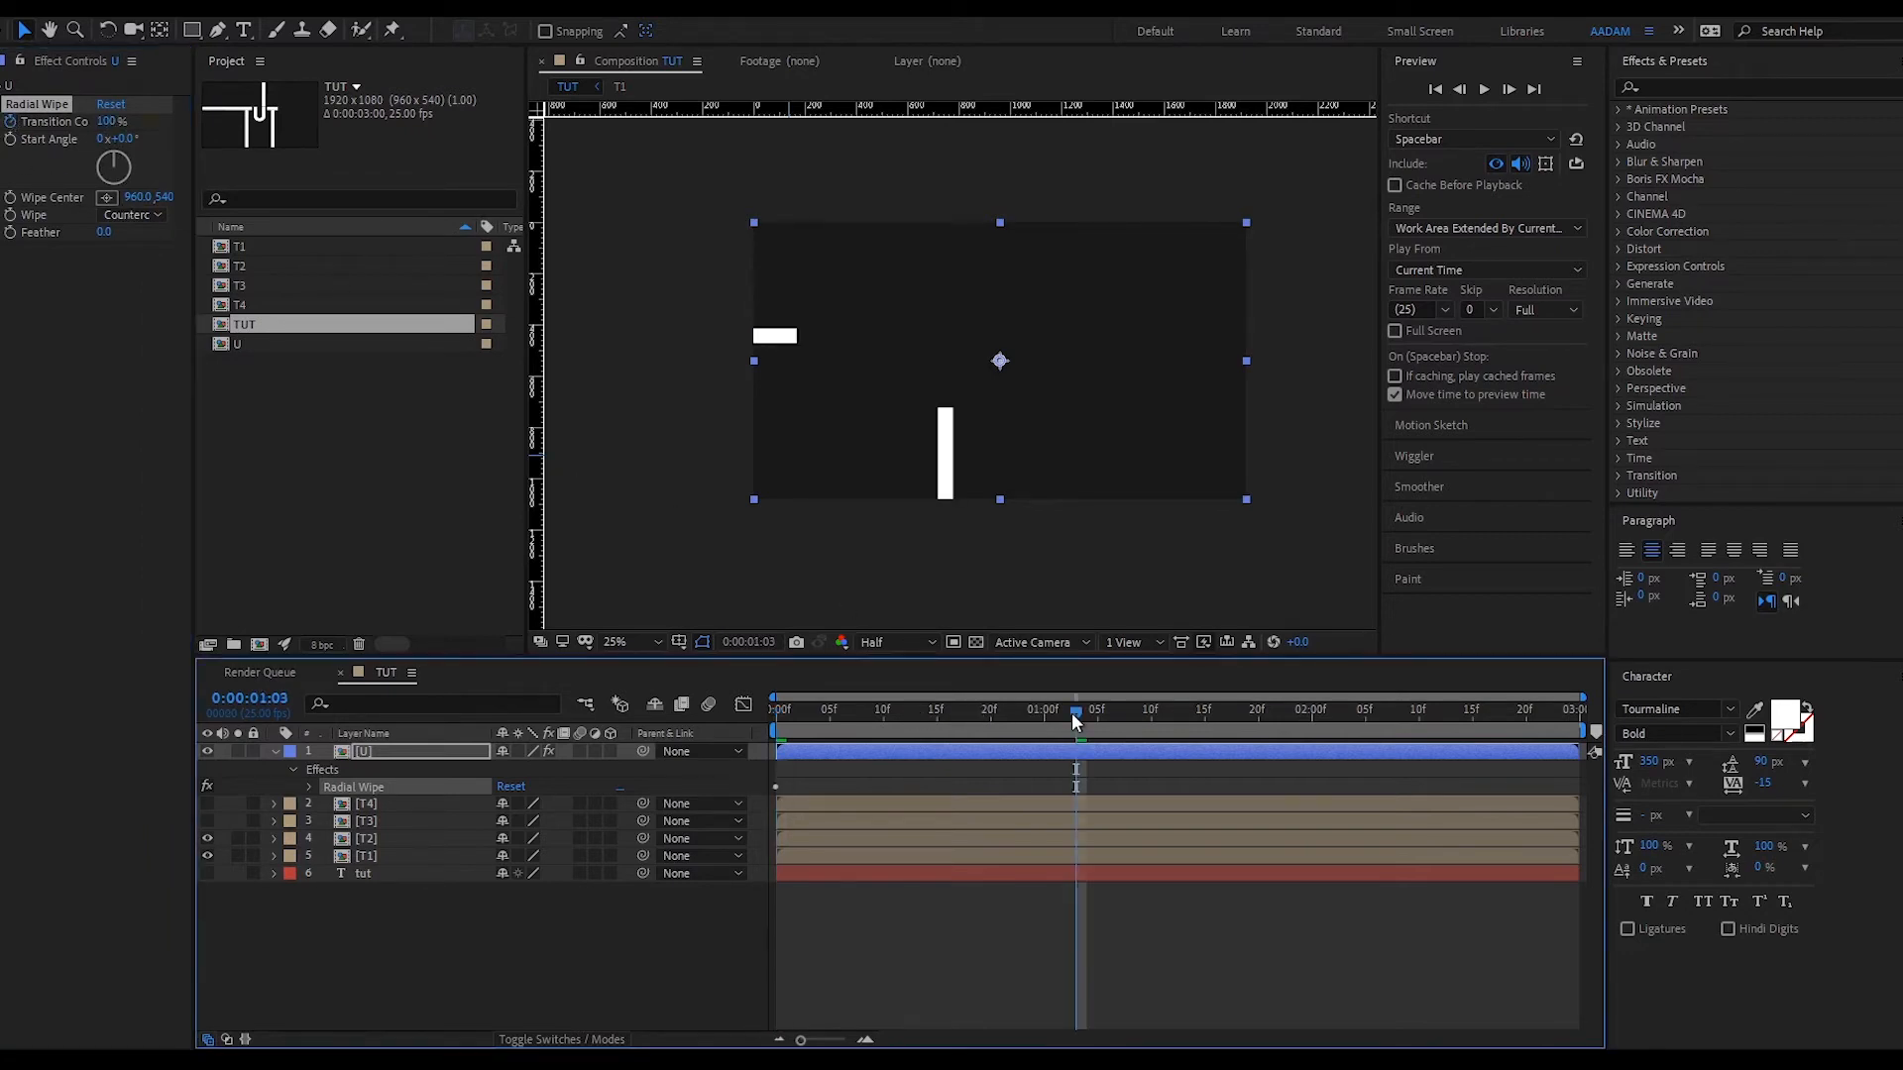
{"action": "left_click_drag", "start_coordinate": [100, 121], "coordinate": [8, 123]}
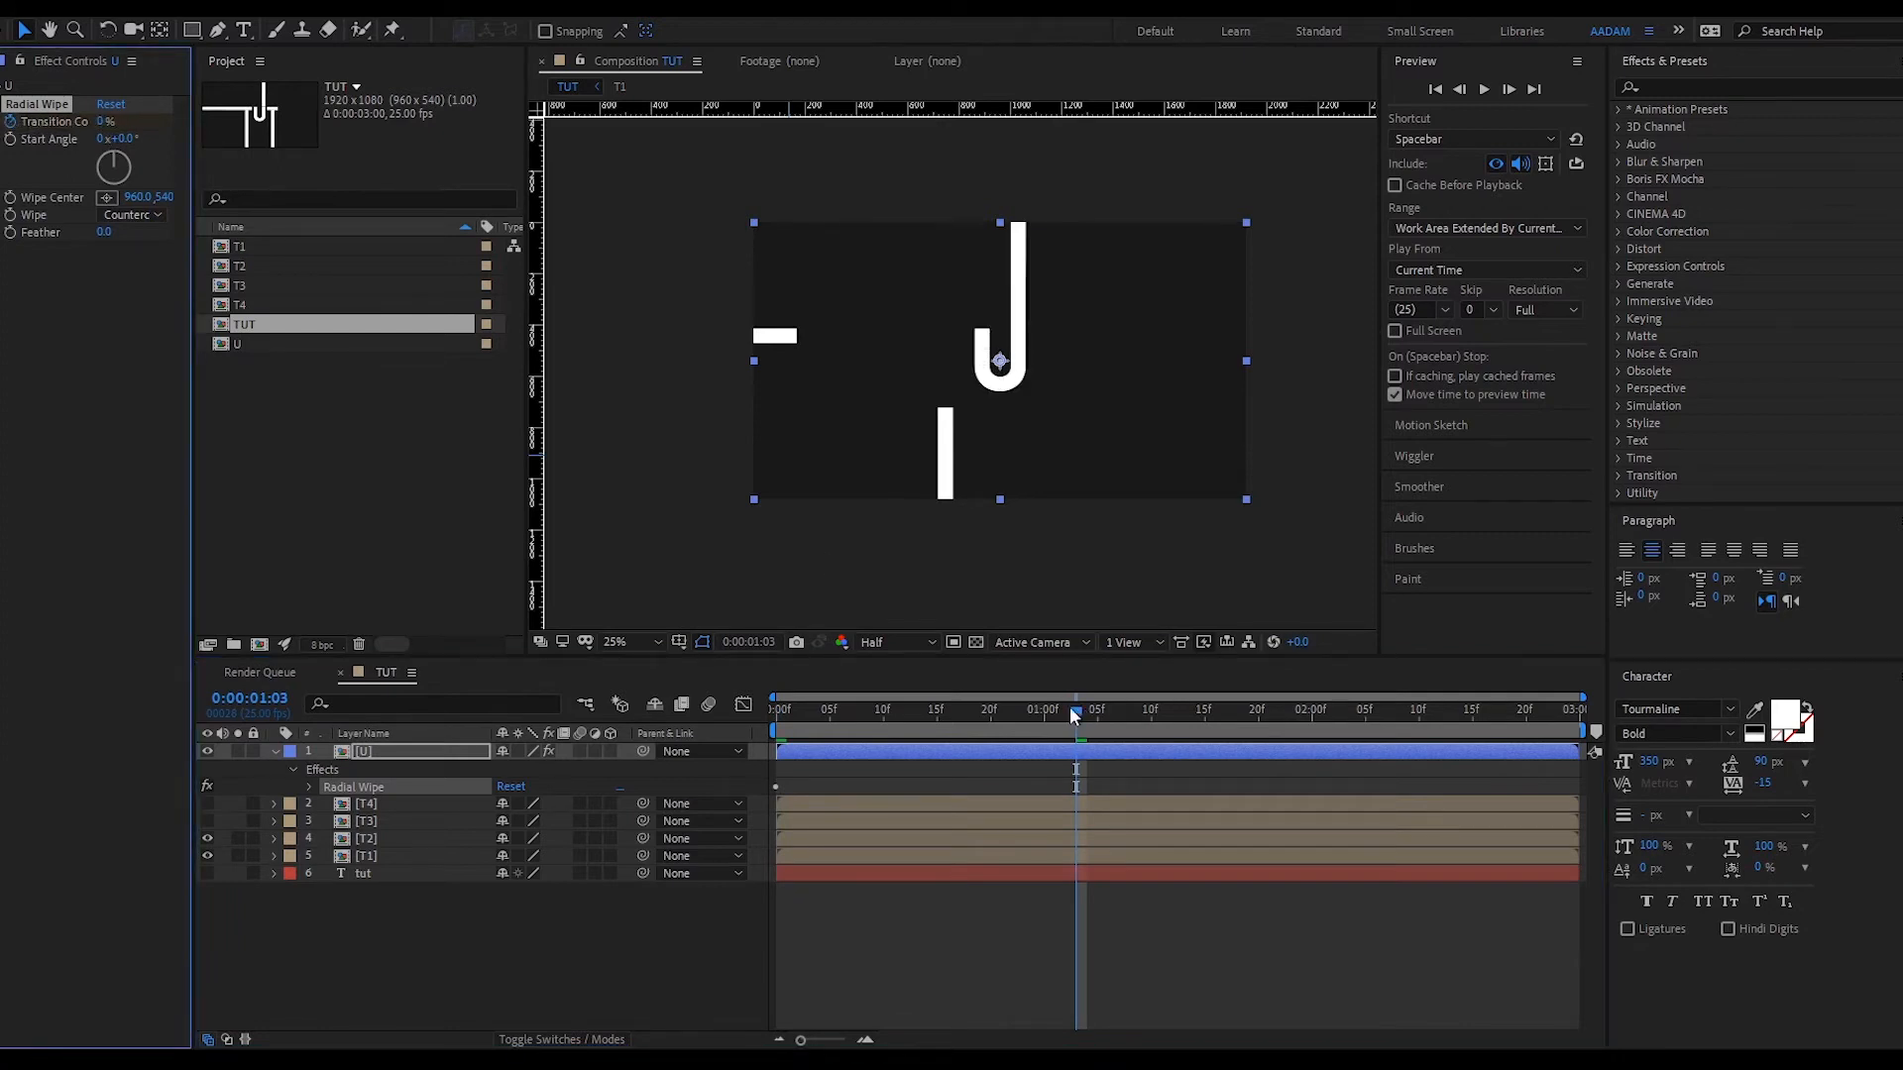
{"action": "key", "text": "u"}
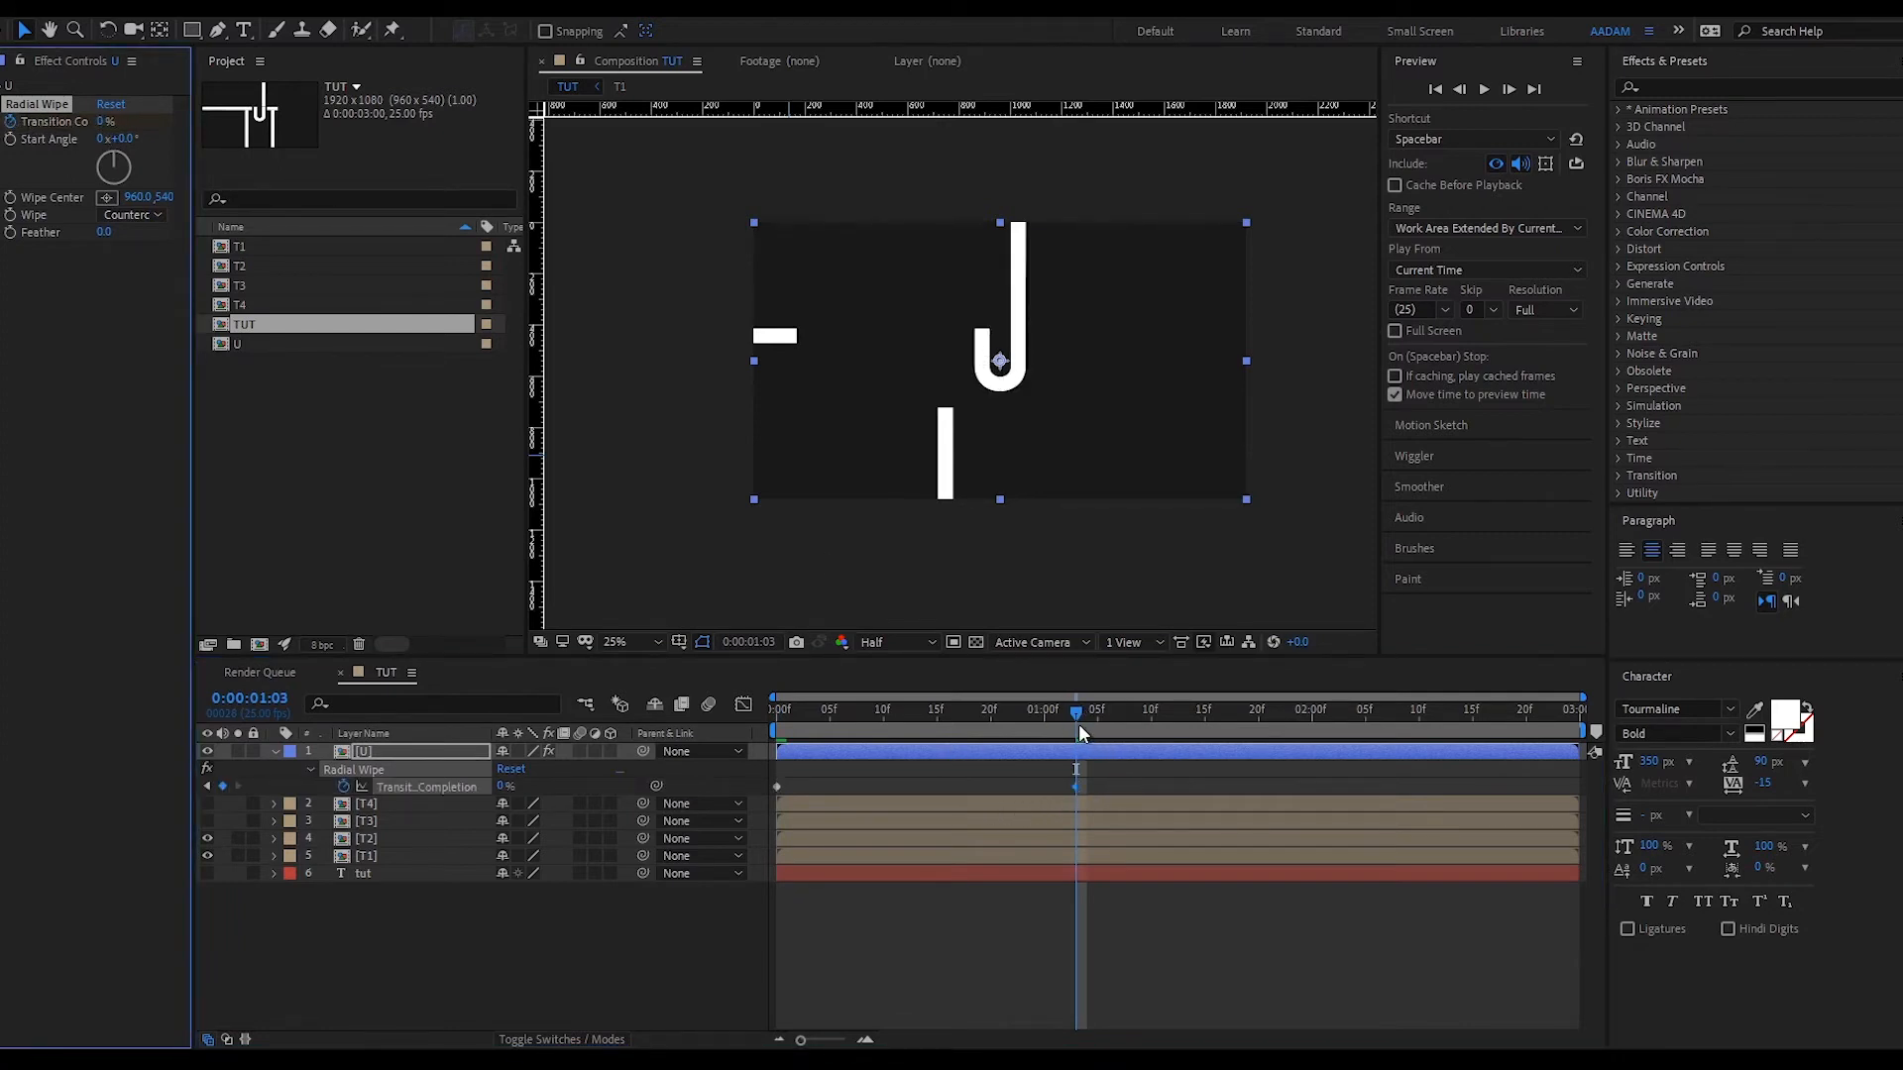
{"action": "left_click_drag", "start_coordinate": [1078, 724], "coordinate": [1140, 710]}
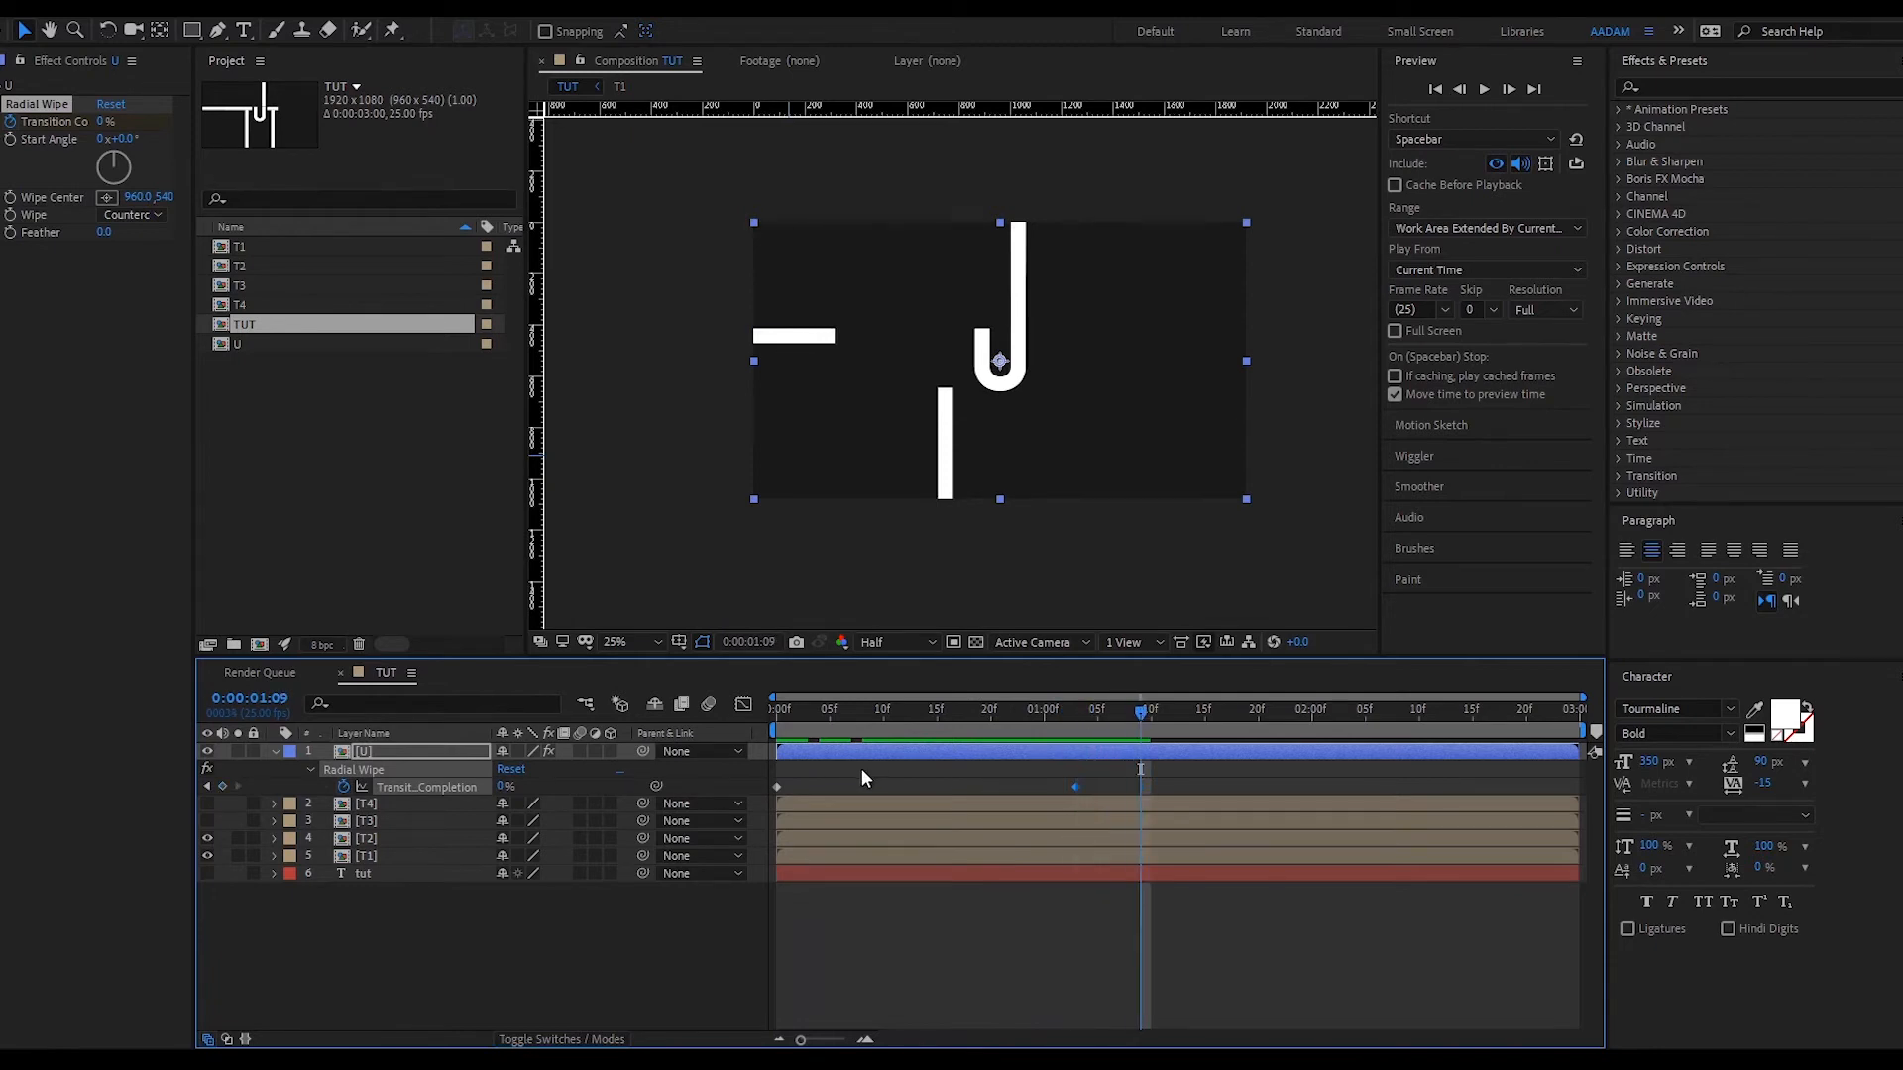
{"action": "left_click_drag", "start_coordinate": [1075, 785], "coordinate": [1207, 787]}
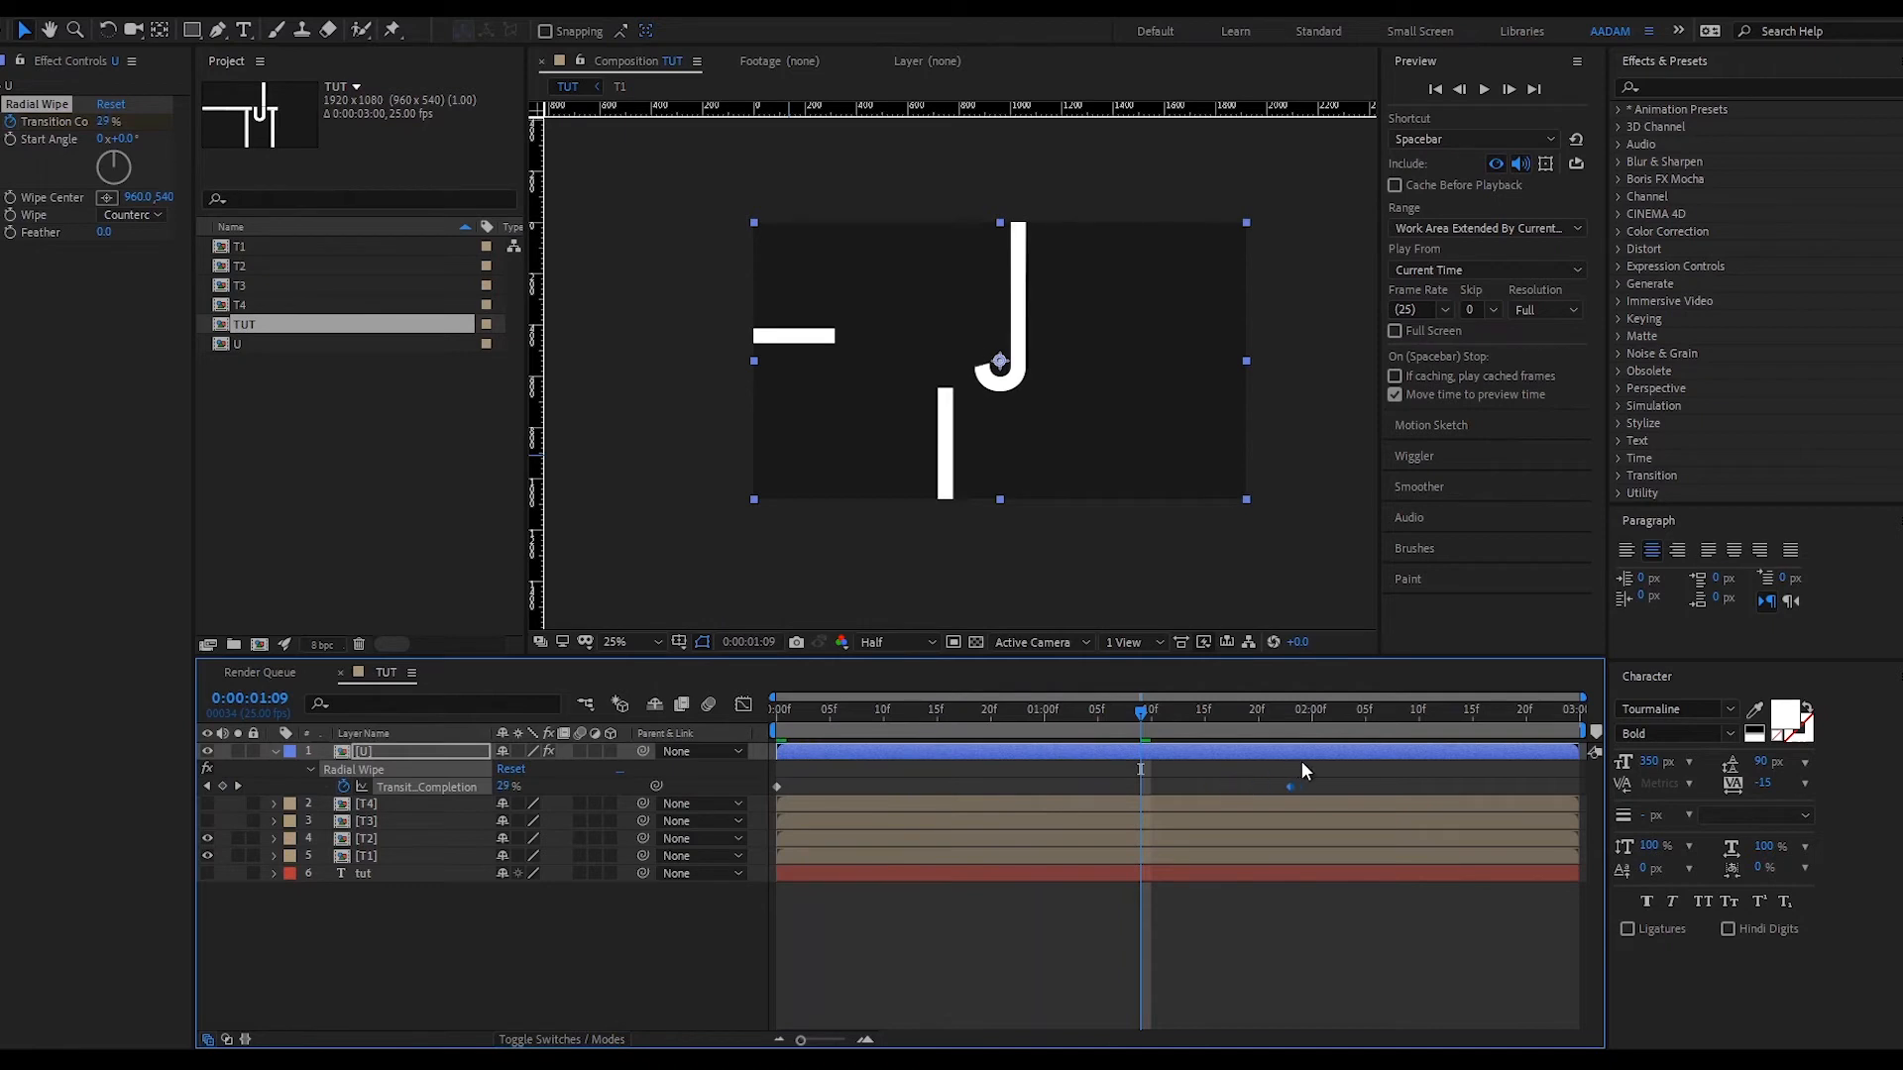
{"action": "left_click_drag", "start_coordinate": [1159, 711], "coordinate": [1342, 709]}
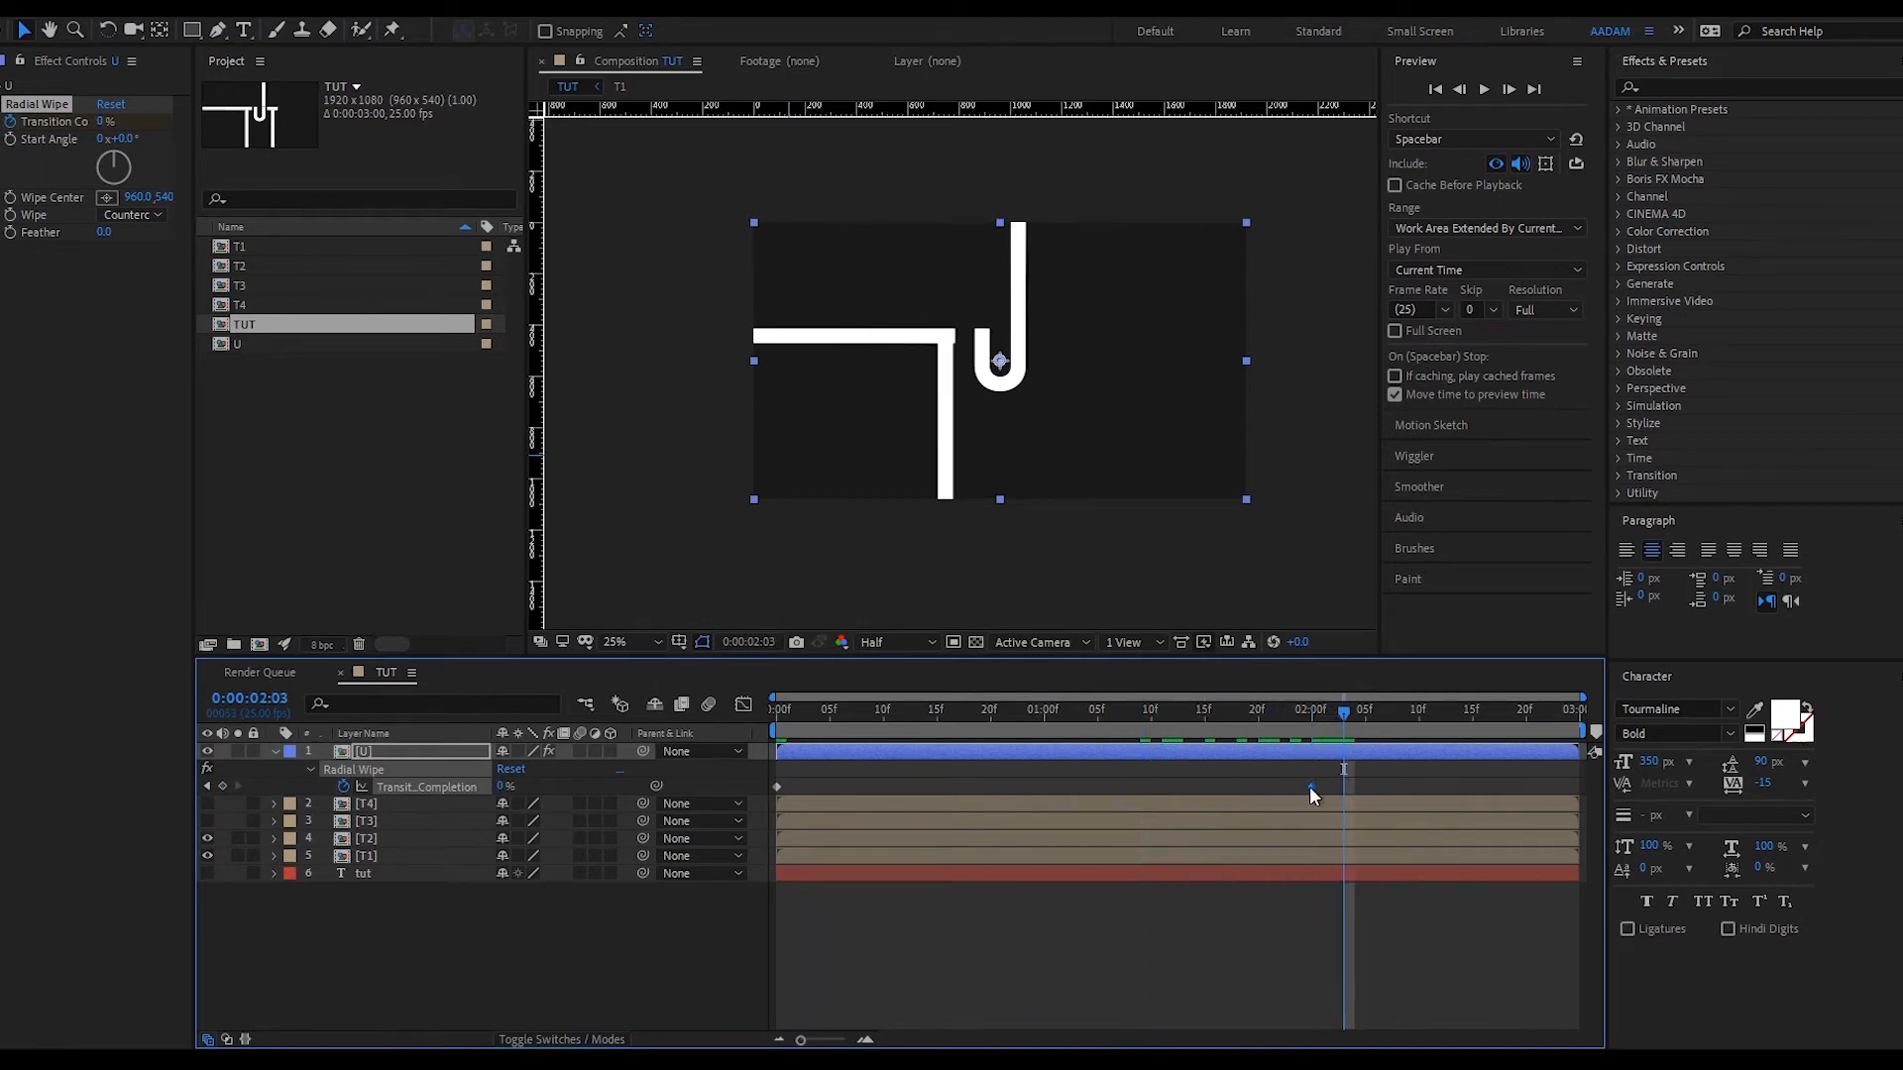
{"action": "left_click_drag", "start_coordinate": [1311, 787], "coordinate": [1372, 788]}
{"action": "mouse_move", "coordinate": [1306, 716]}
{"action": "left_mouse_down"}
{"action": "mouse_move", "coordinate": [801, 747]}
{"action": "mouse_move", "coordinate": [1211, 703]}
{"action": "mouse_move", "coordinate": [1389, 715]}
{"action": "mouse_move", "coordinate": [1029, 752]}
{"action": "mouse_move", "coordinate": [832, 742]}
{"action": "mouse_move", "coordinate": [1192, 707]}
{"action": "mouse_move", "coordinate": [1418, 654]}
{"action": "left_mouse_up"}
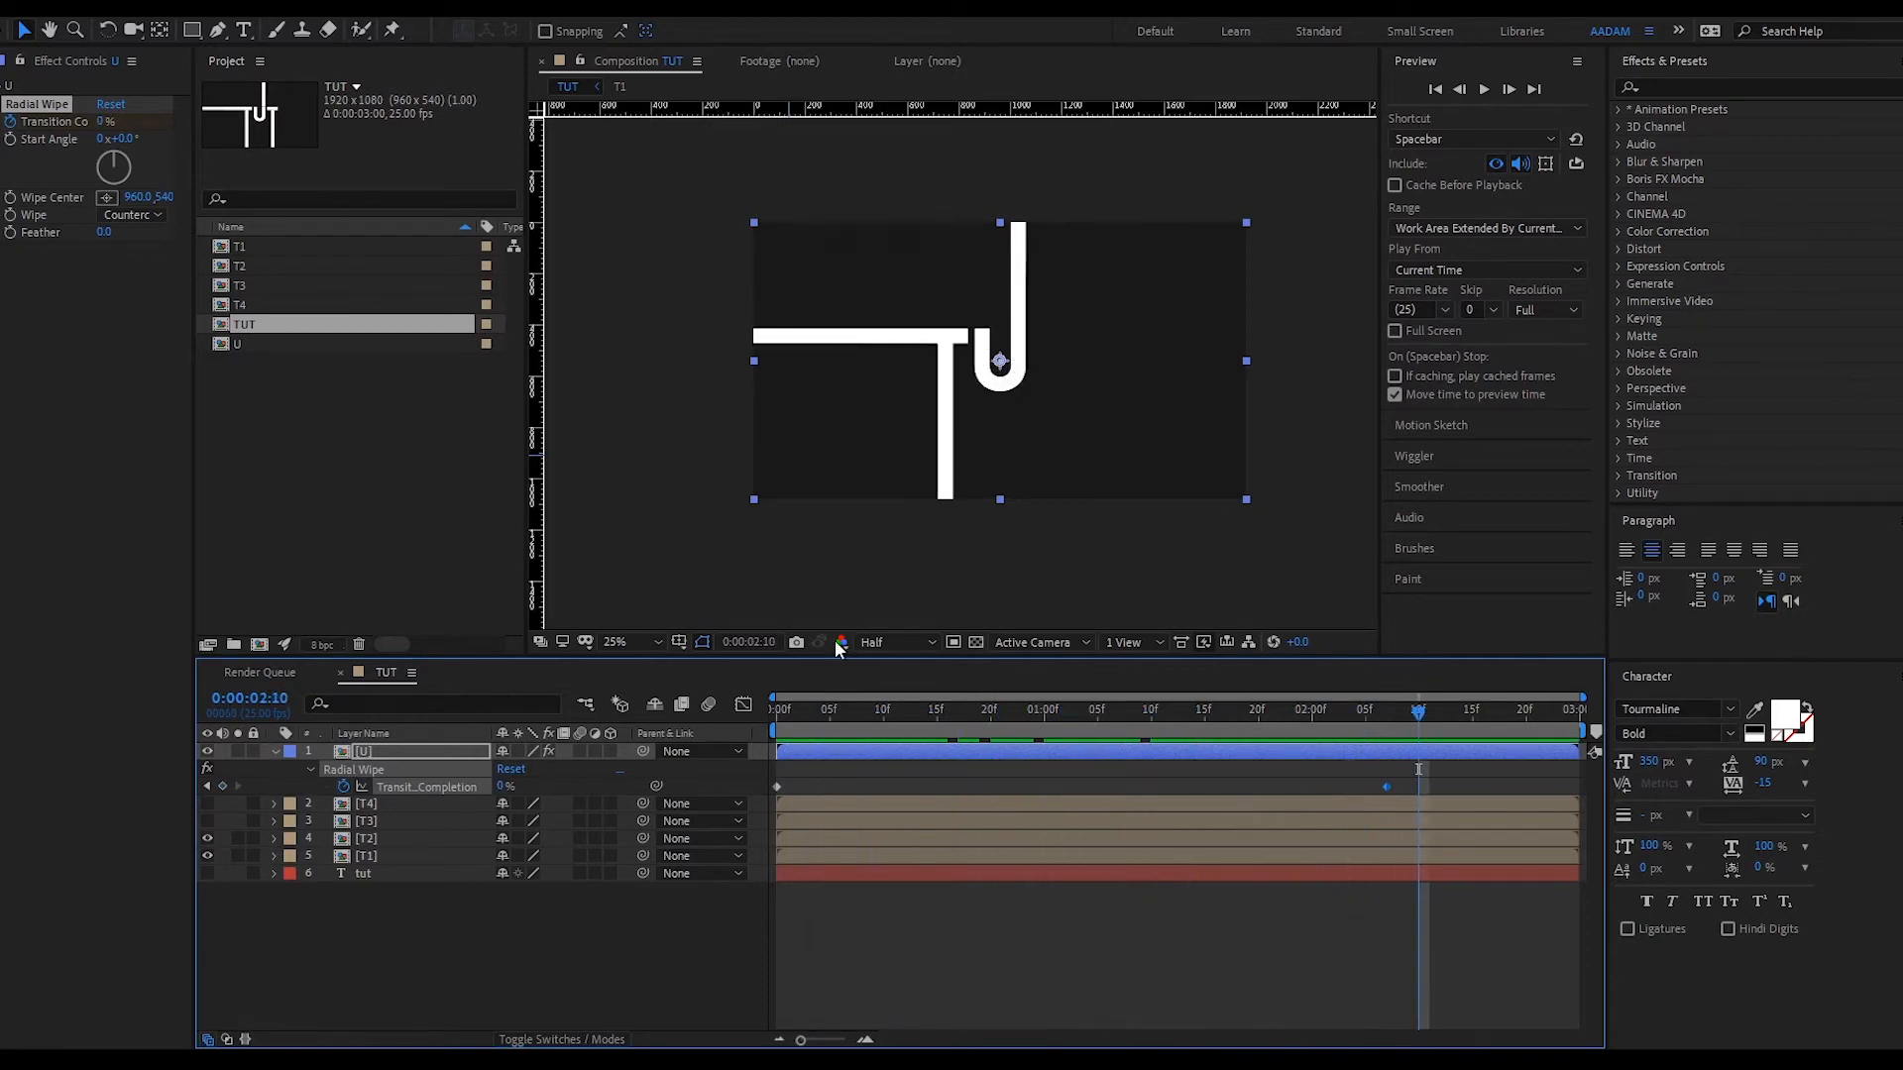
{"action": "left_click", "coordinate": [275, 753]}
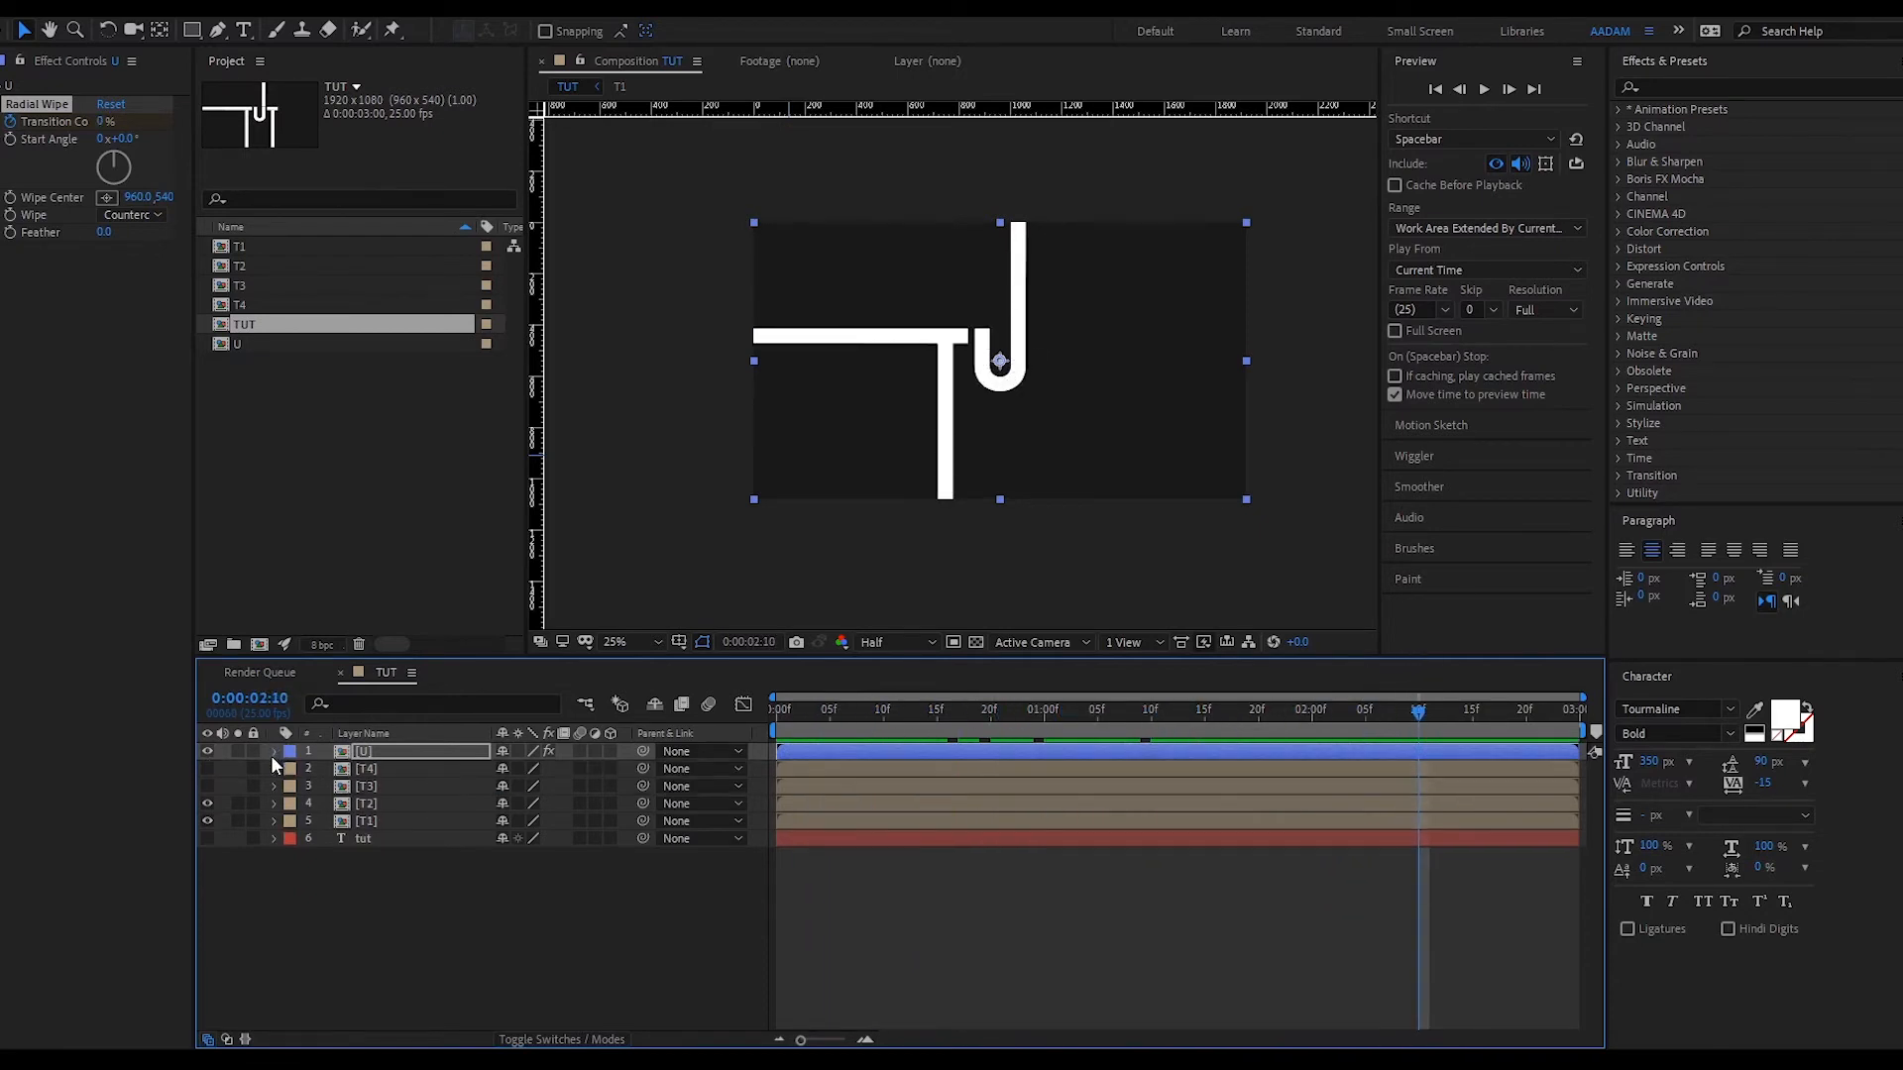
- Show T3 and T4, mask the second T's stem with a rectangle, and keyframe it at 2:10
{"action": "left_click", "coordinate": [394, 786]}
{"action": "left_click", "coordinate": [207, 786]}
{"action": "left_click", "coordinate": [208, 769]}
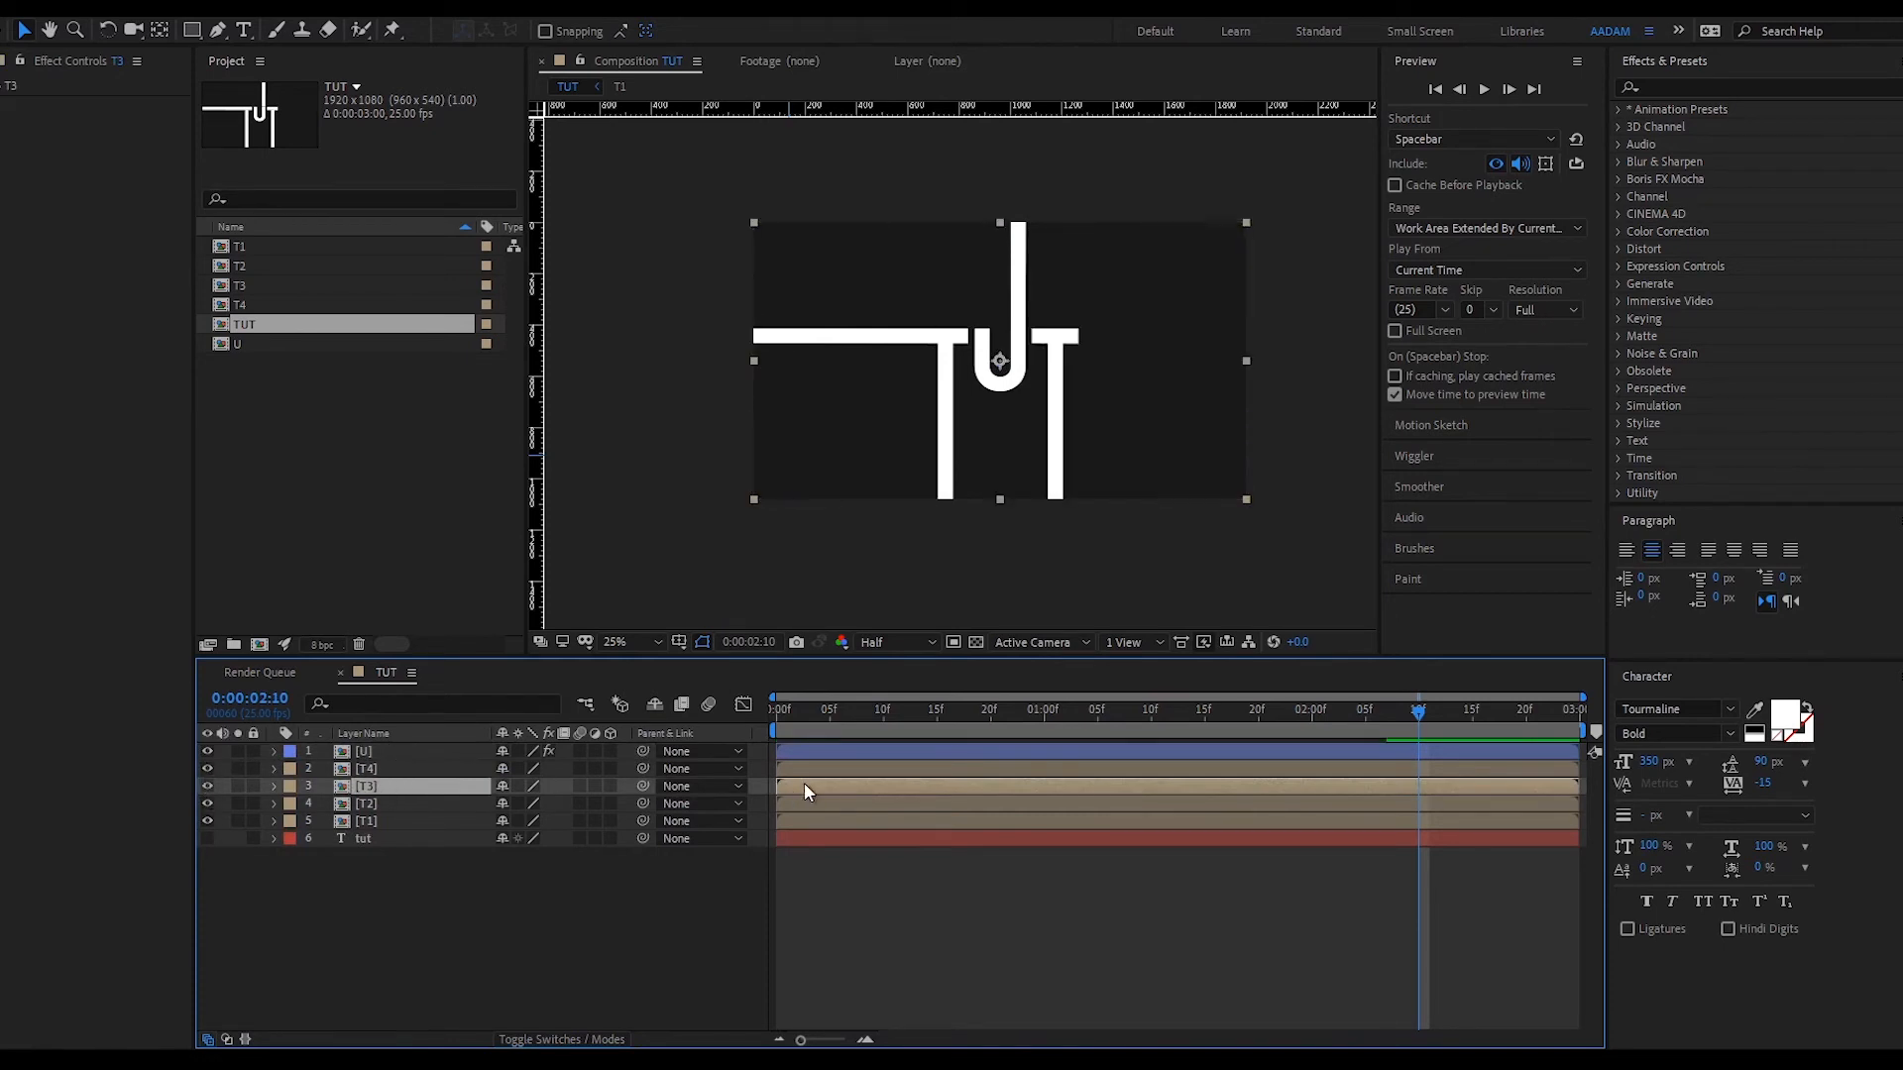
{"action": "key", "text": "g"}
{"action": "left_click", "coordinate": [1044, 339]}
{"action": "left_click", "coordinate": [1067, 340]}
{"action": "left_click", "coordinate": [1066, 518]}
{"action": "left_click", "coordinate": [1038, 519]}
{"action": "left_click", "coordinate": [1043, 339]}
{"action": "key", "text": "alt+shift+m"}
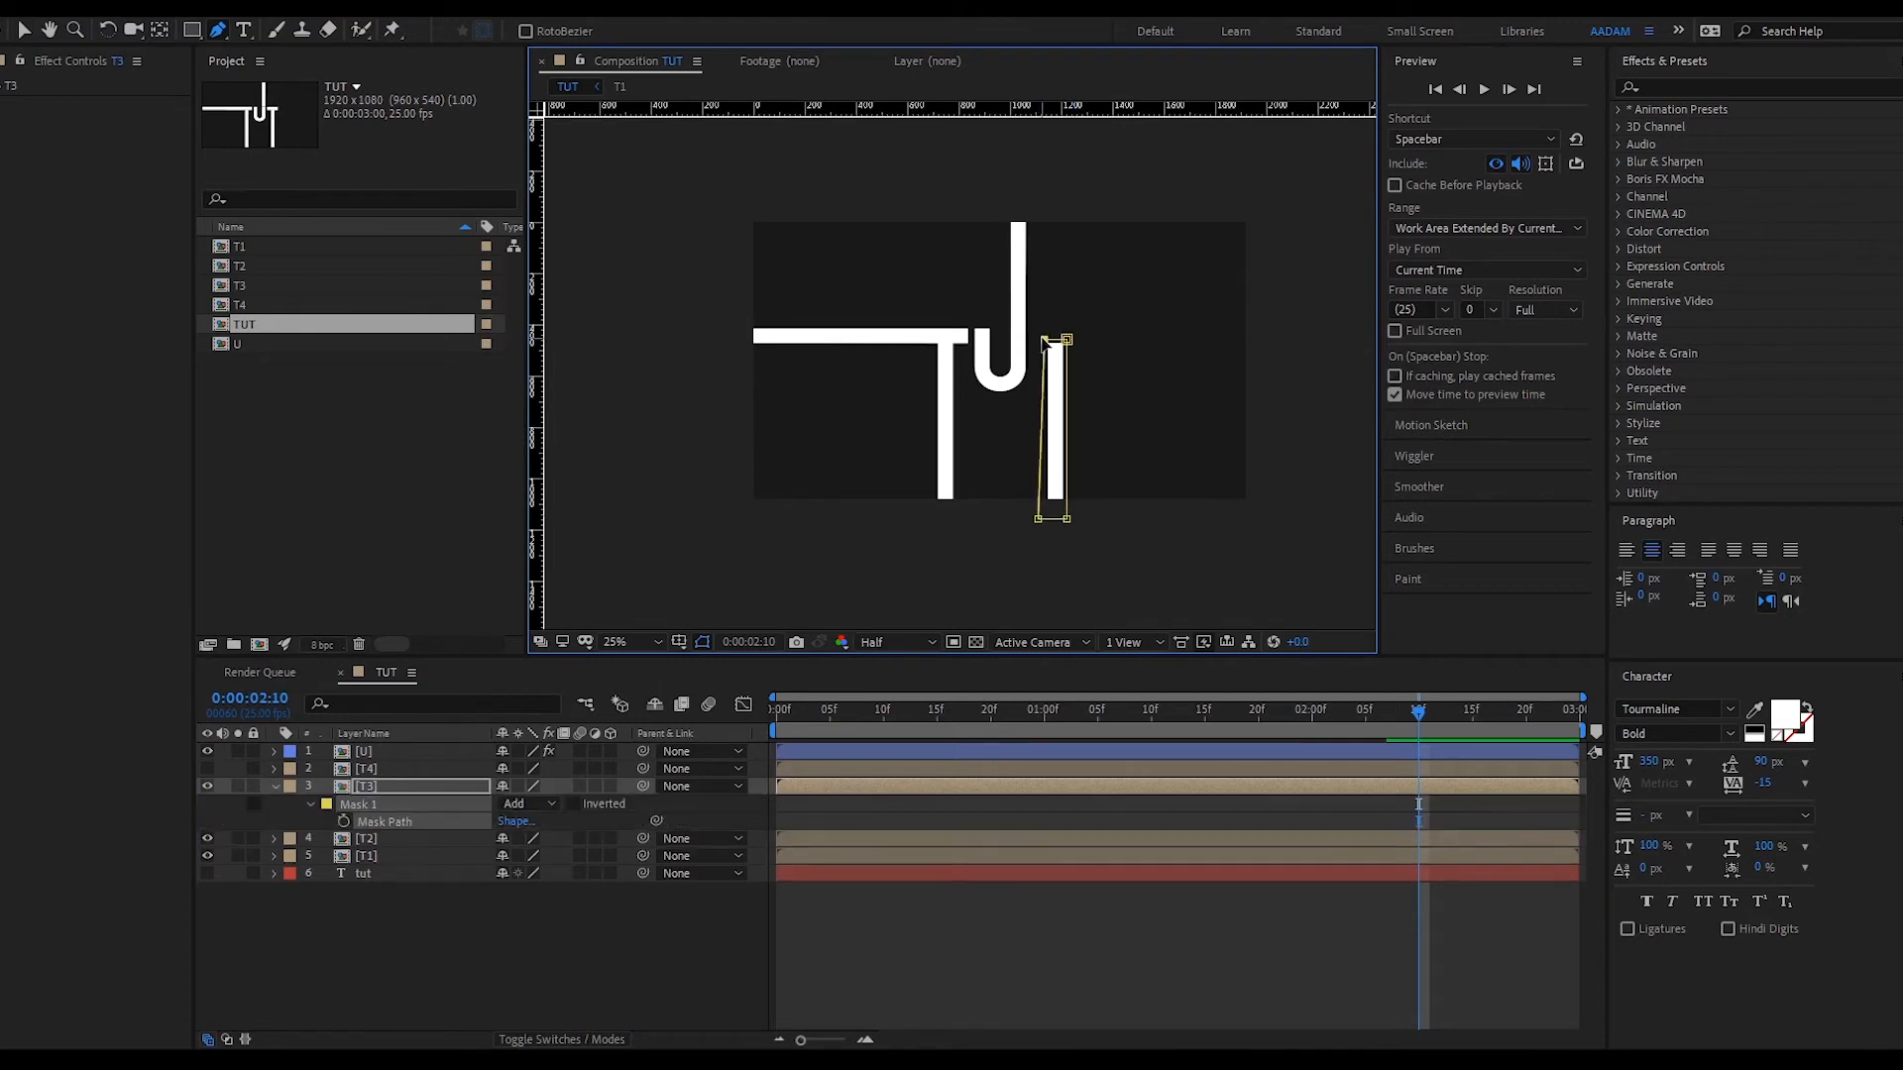
- Shrink the stem mask at an earlier time so the stem starts hidden
{"action": "left_click", "coordinate": [1109, 710]}
{"action": "key", "text": "v"}
{"action": "left_click", "coordinate": [313, 799]}
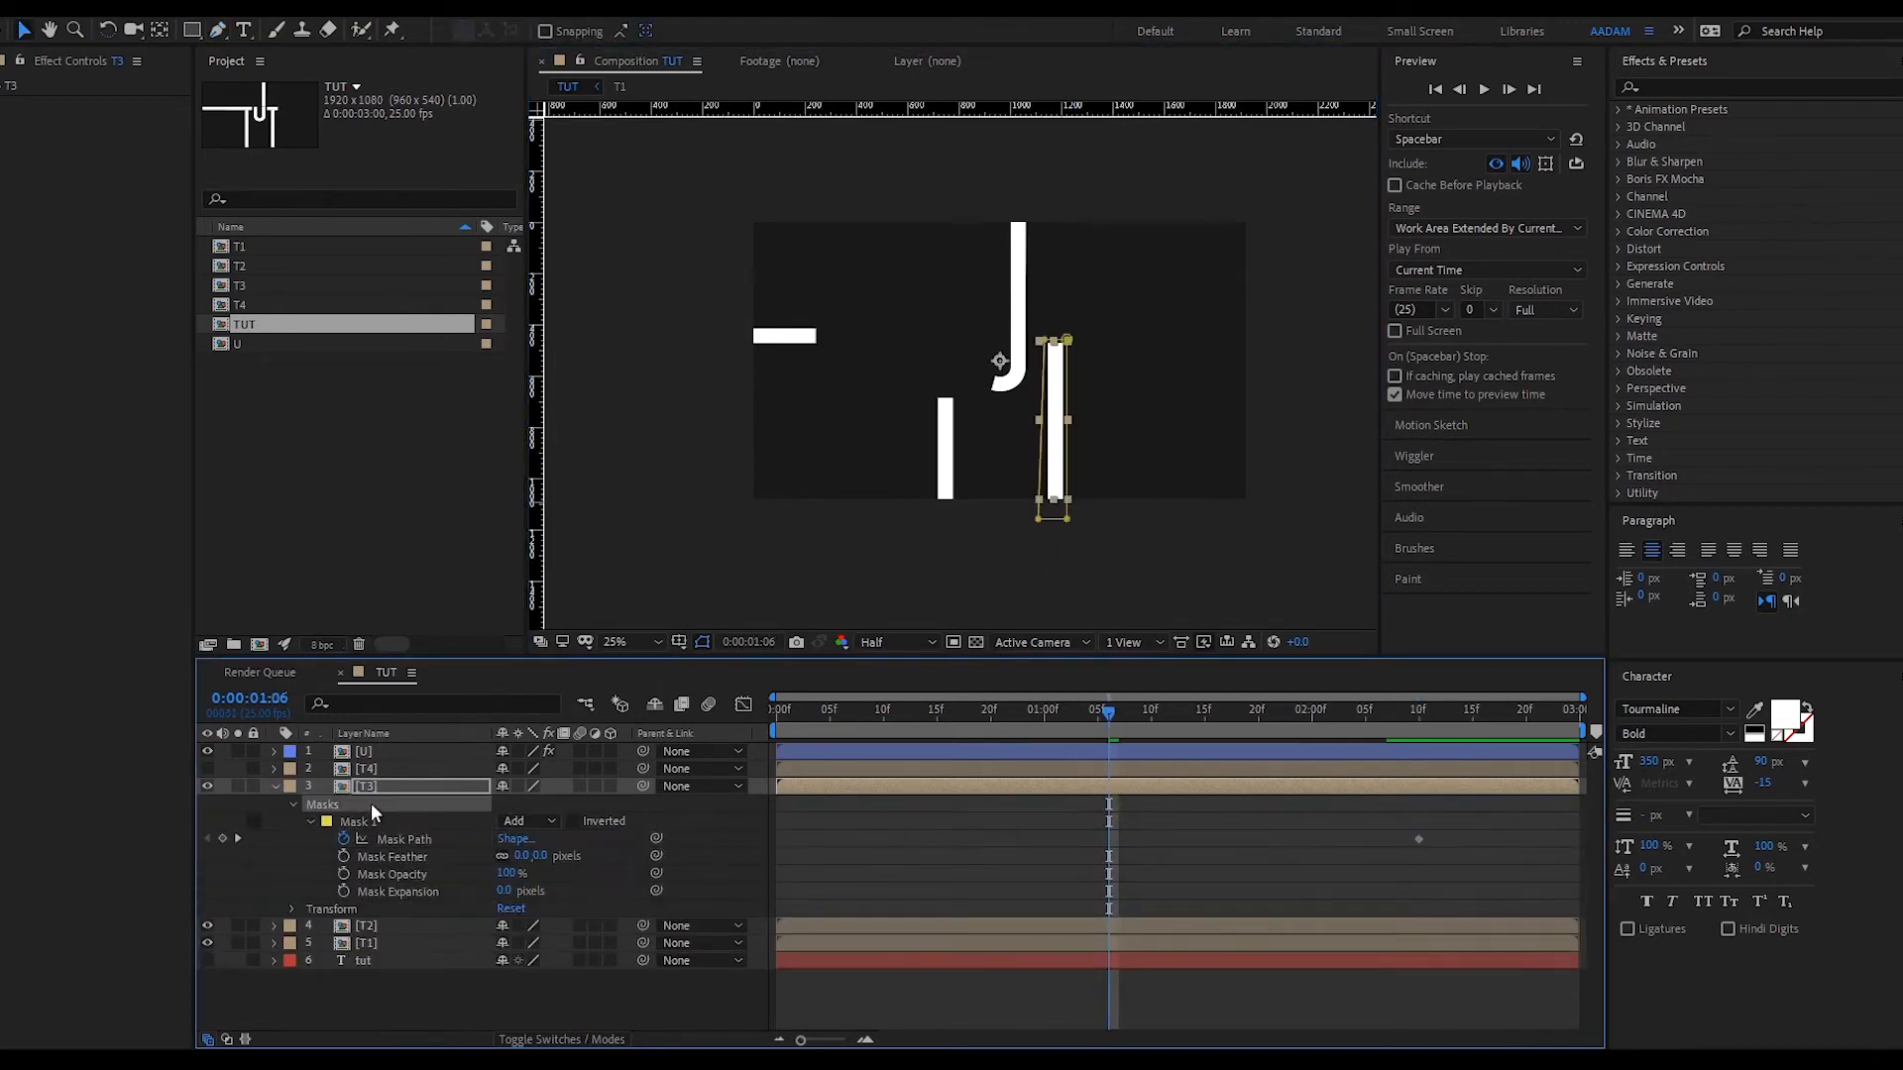
{"action": "left_click_drag", "start_coordinate": [1109, 709], "coordinate": [1418, 710]}
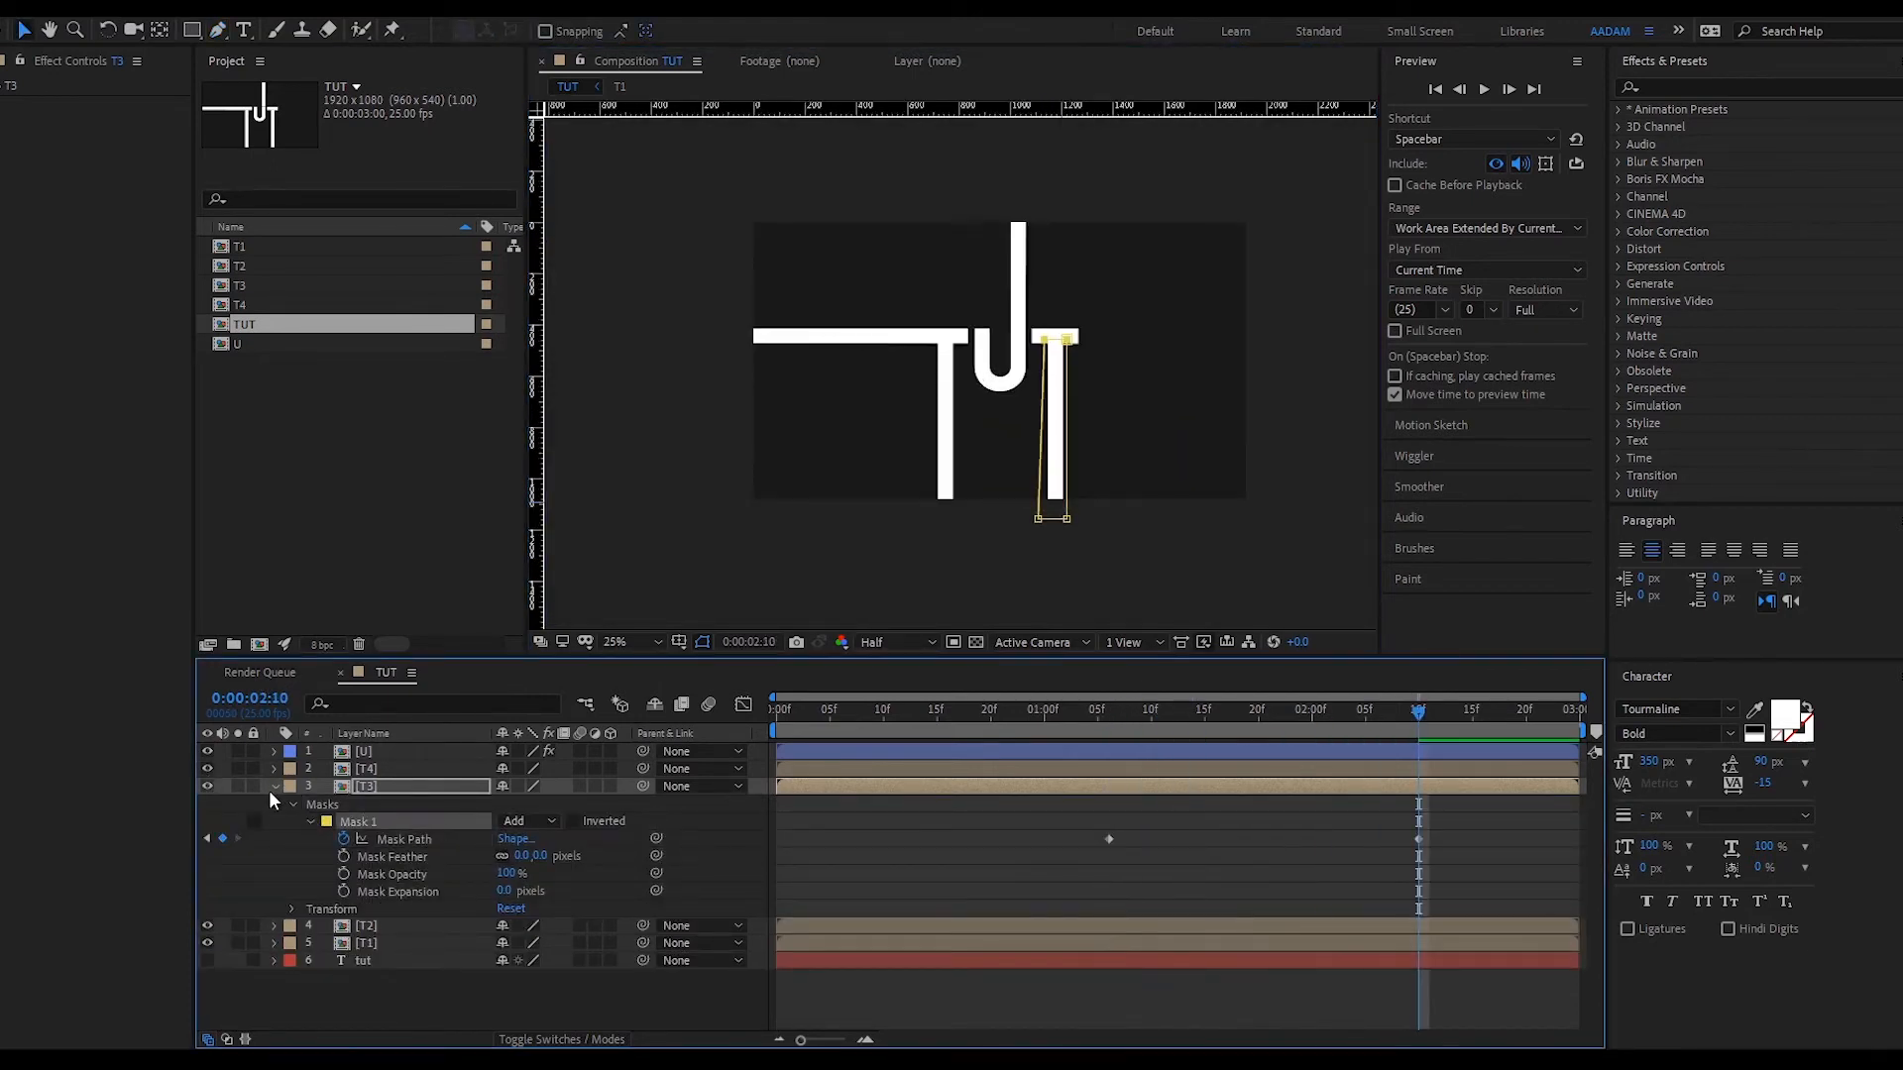
{"action": "left_click", "coordinate": [274, 786]}
- Draw a rectangular mask over the second T's crossbar on the T4 layer
{"action": "left_click", "coordinate": [365, 769]}
{"action": "key", "text": "g"}
{"action": "left_click", "coordinate": [1031, 347]}
{"action": "left_click", "coordinate": [1031, 324]}
{"action": "left_click", "coordinate": [1083, 325]}
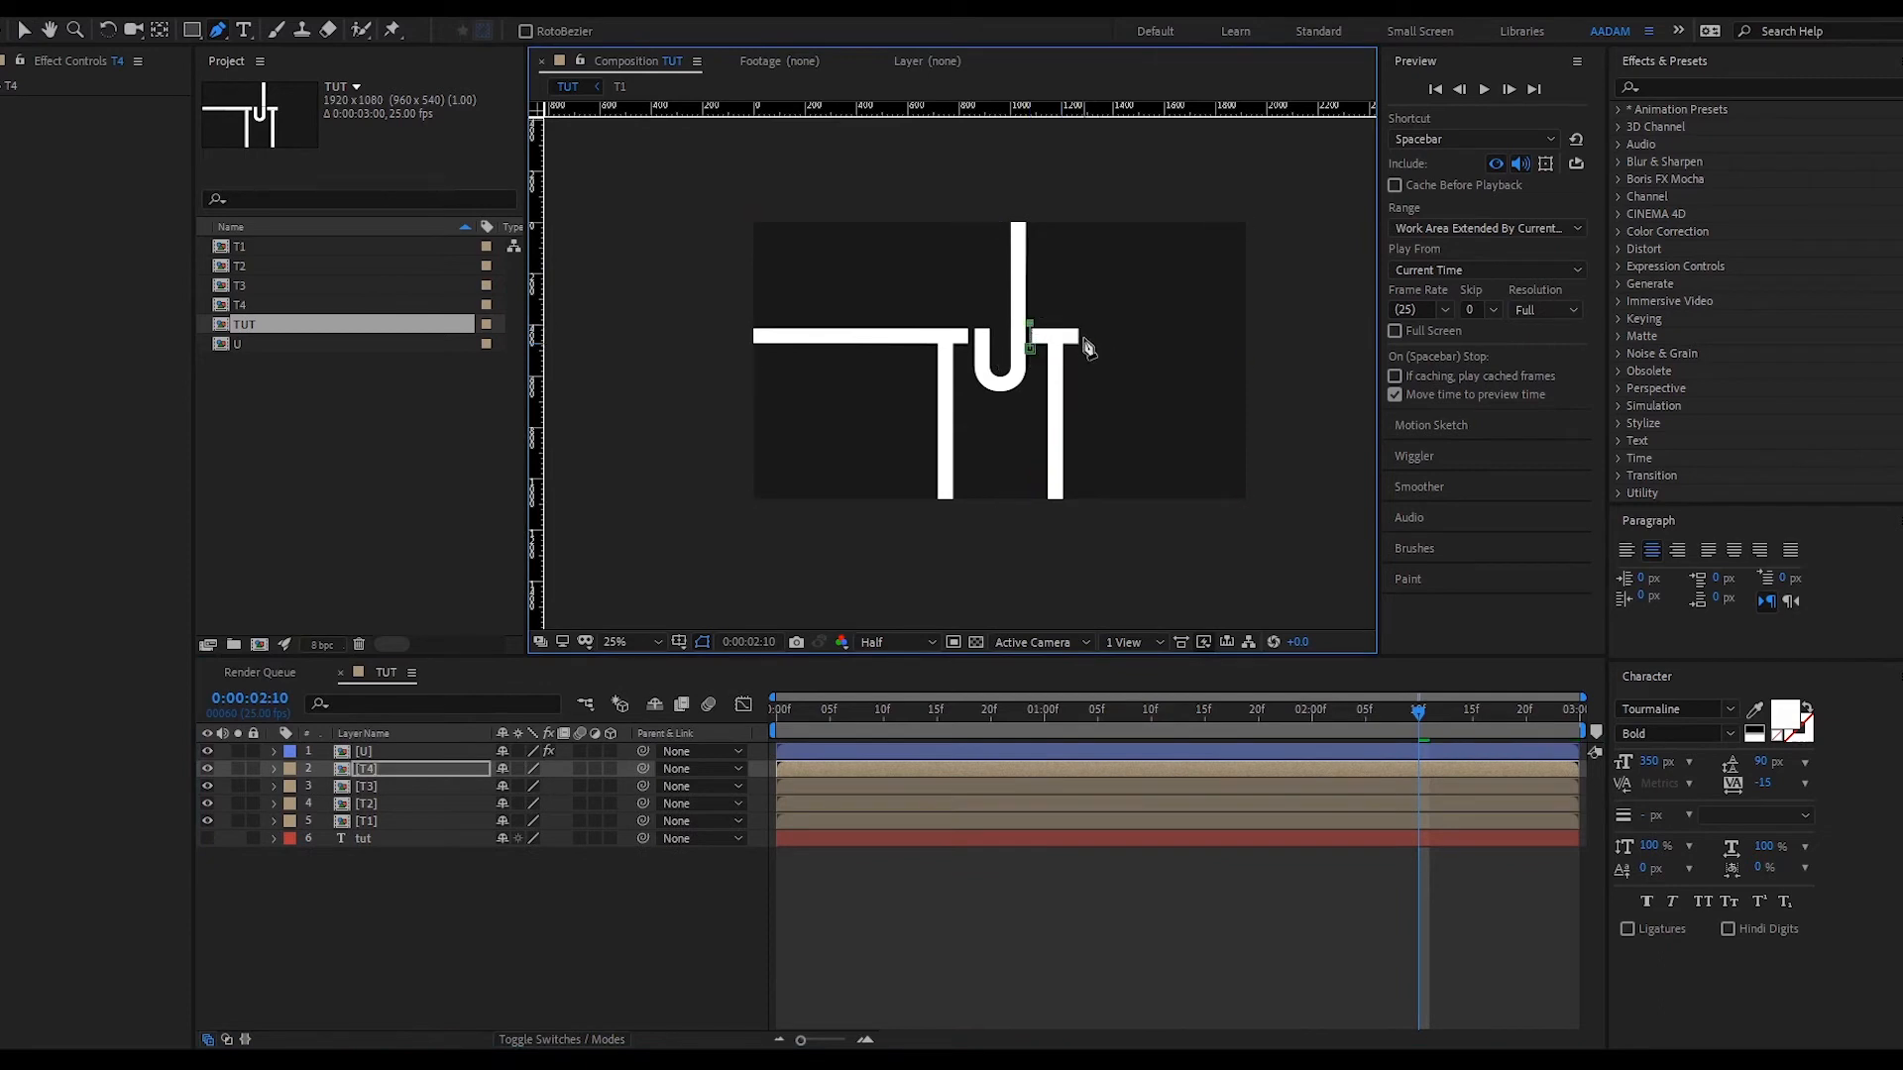
{"action": "left_click", "coordinate": [1083, 347]}
{"action": "left_click", "coordinate": [1031, 347]}
{"action": "key", "text": "v"}
{"action": "key", "text": "m"}
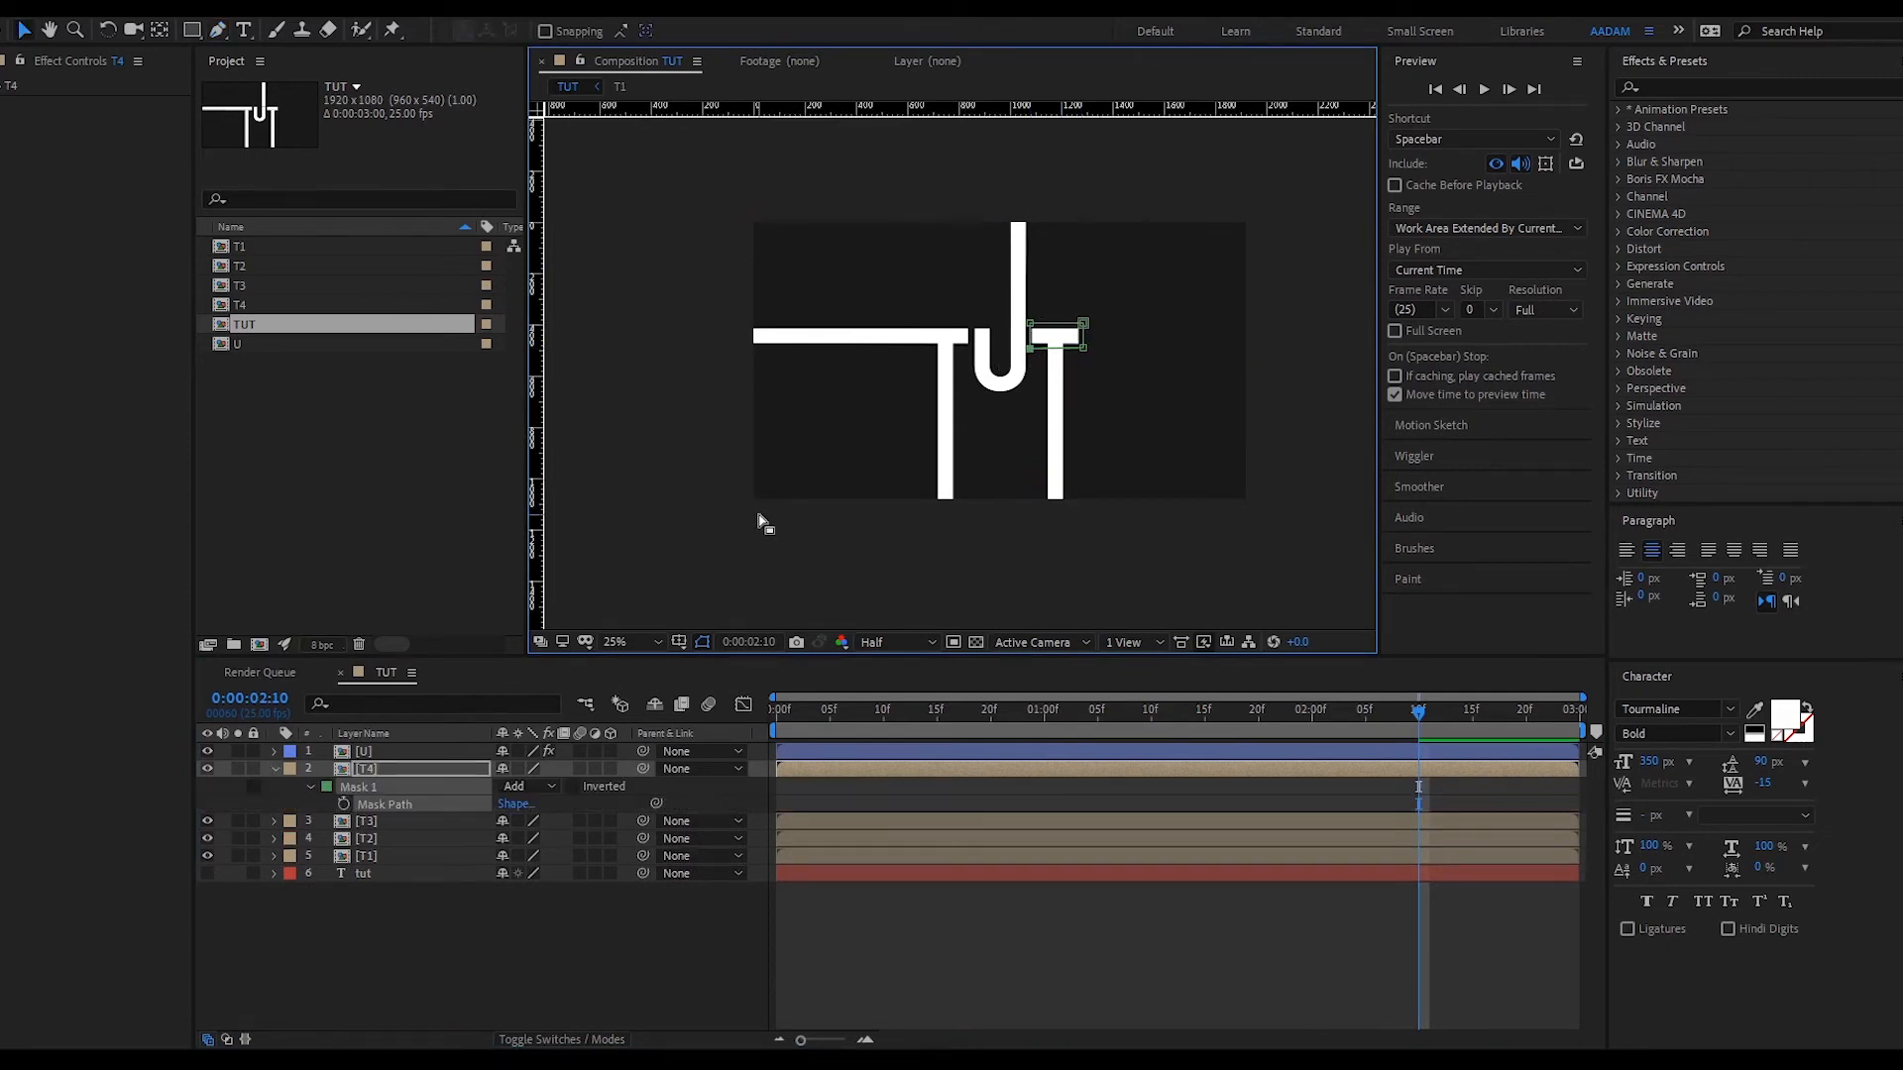
- Animate the crossbar mask from collapsed at 1:10 to full width at 2:10
{"action": "left_click", "coordinate": [276, 770]}
{"action": "left_click", "coordinate": [276, 769]}
{"action": "left_click", "coordinate": [359, 784]}
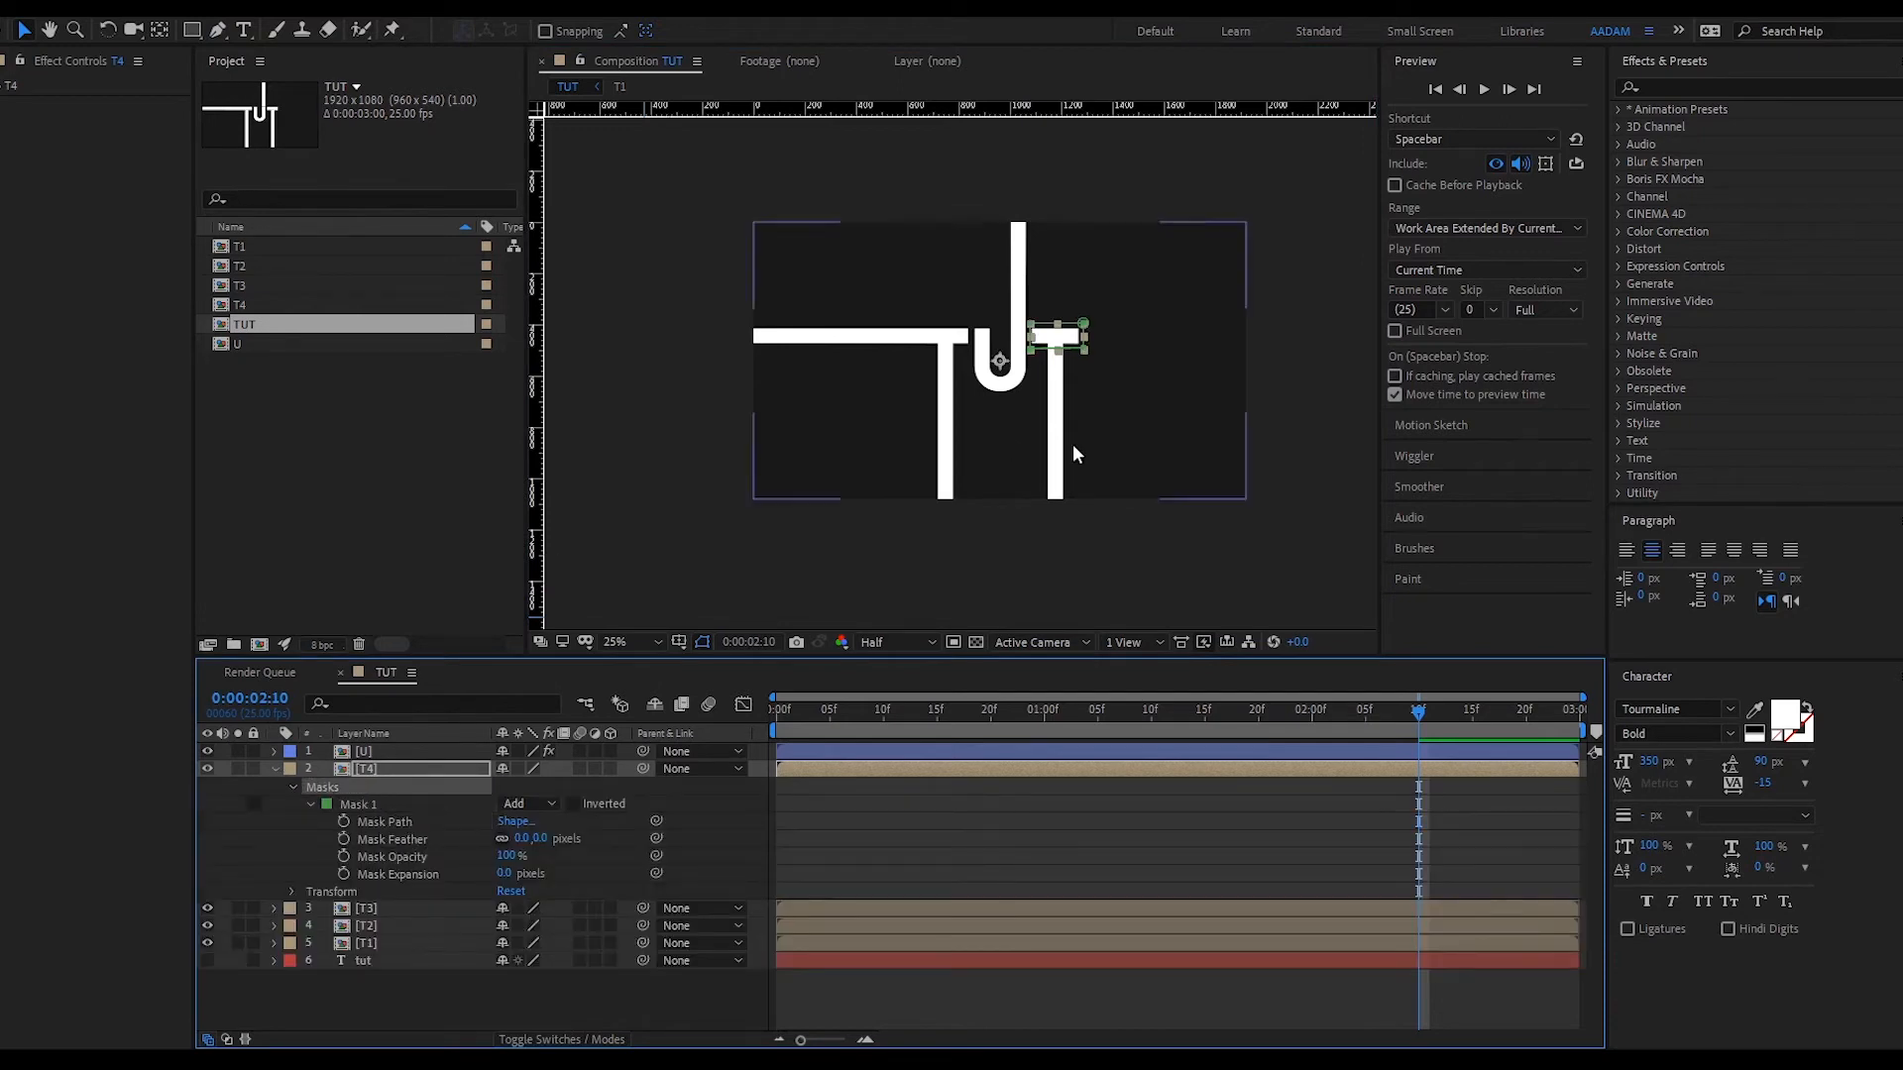
{"action": "key", "text": "period"}
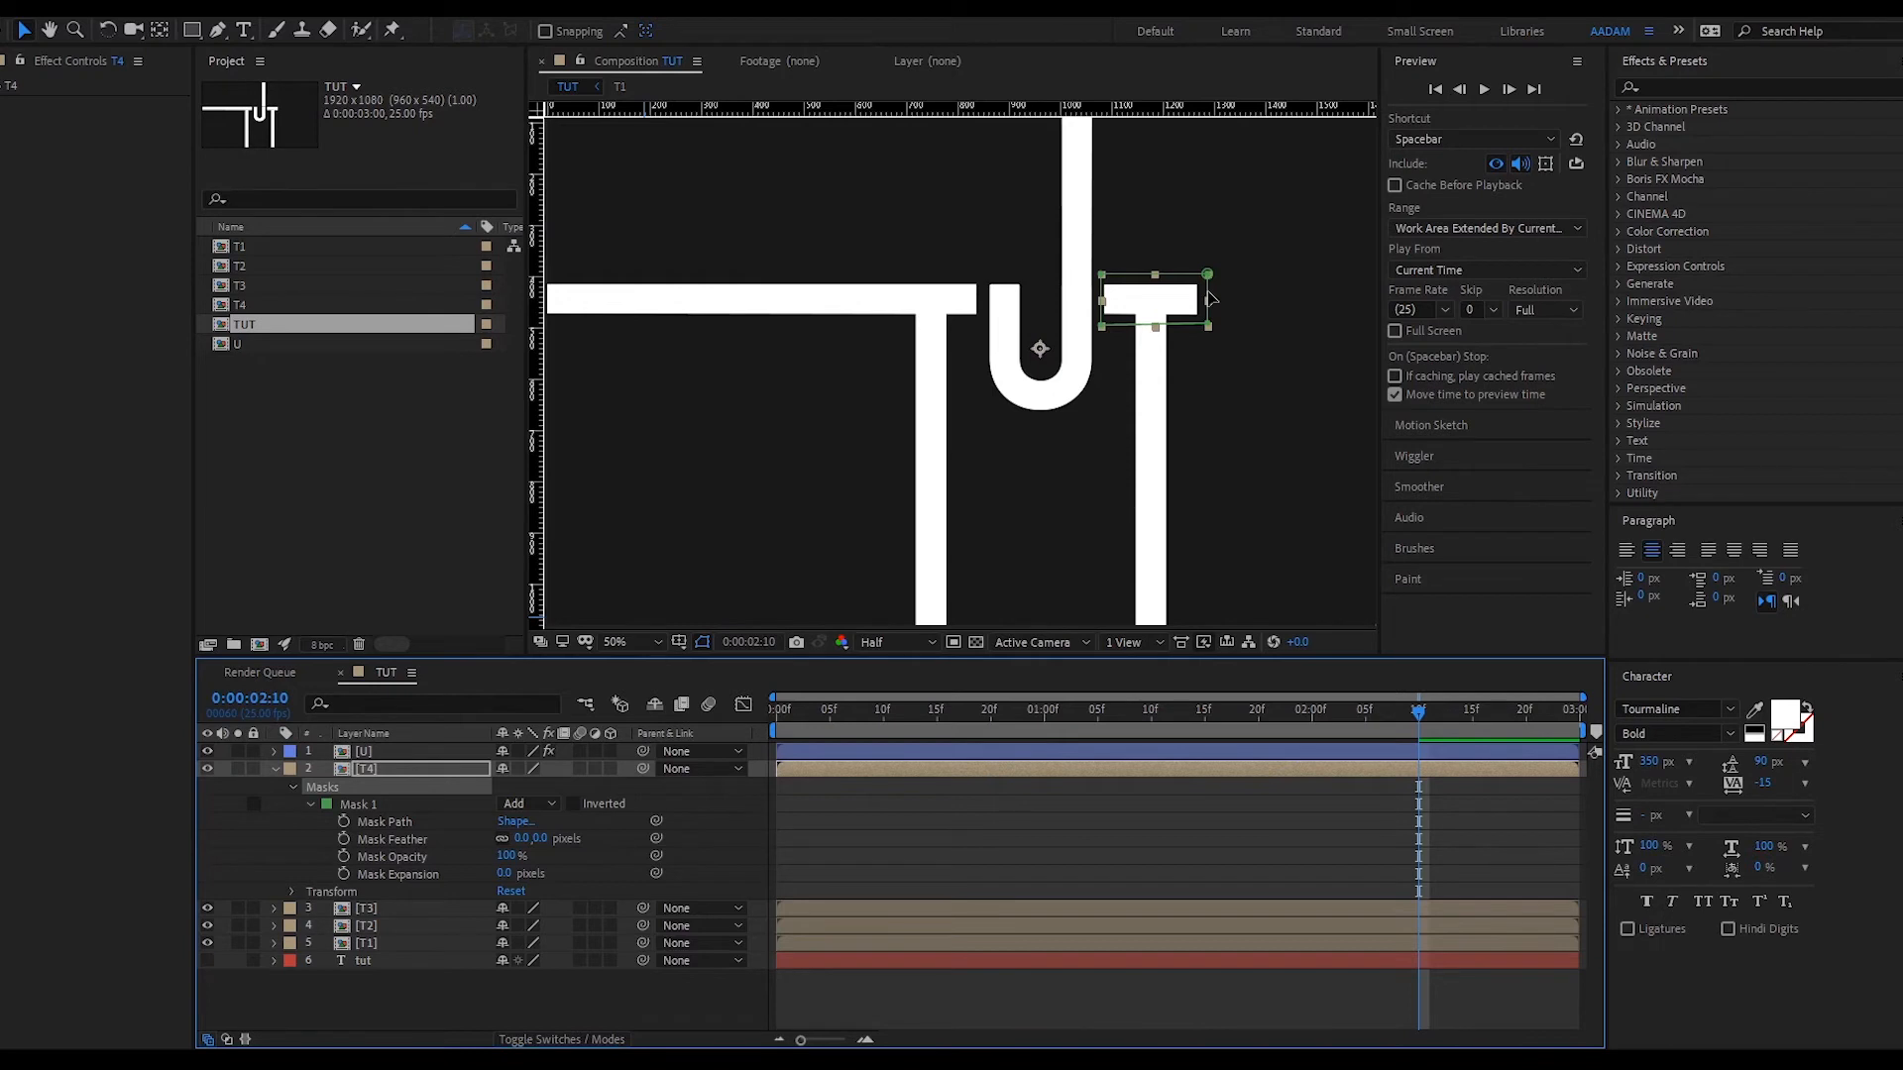
{"action": "left_click_drag", "start_coordinate": [1207, 297], "coordinate": [1103, 312]}
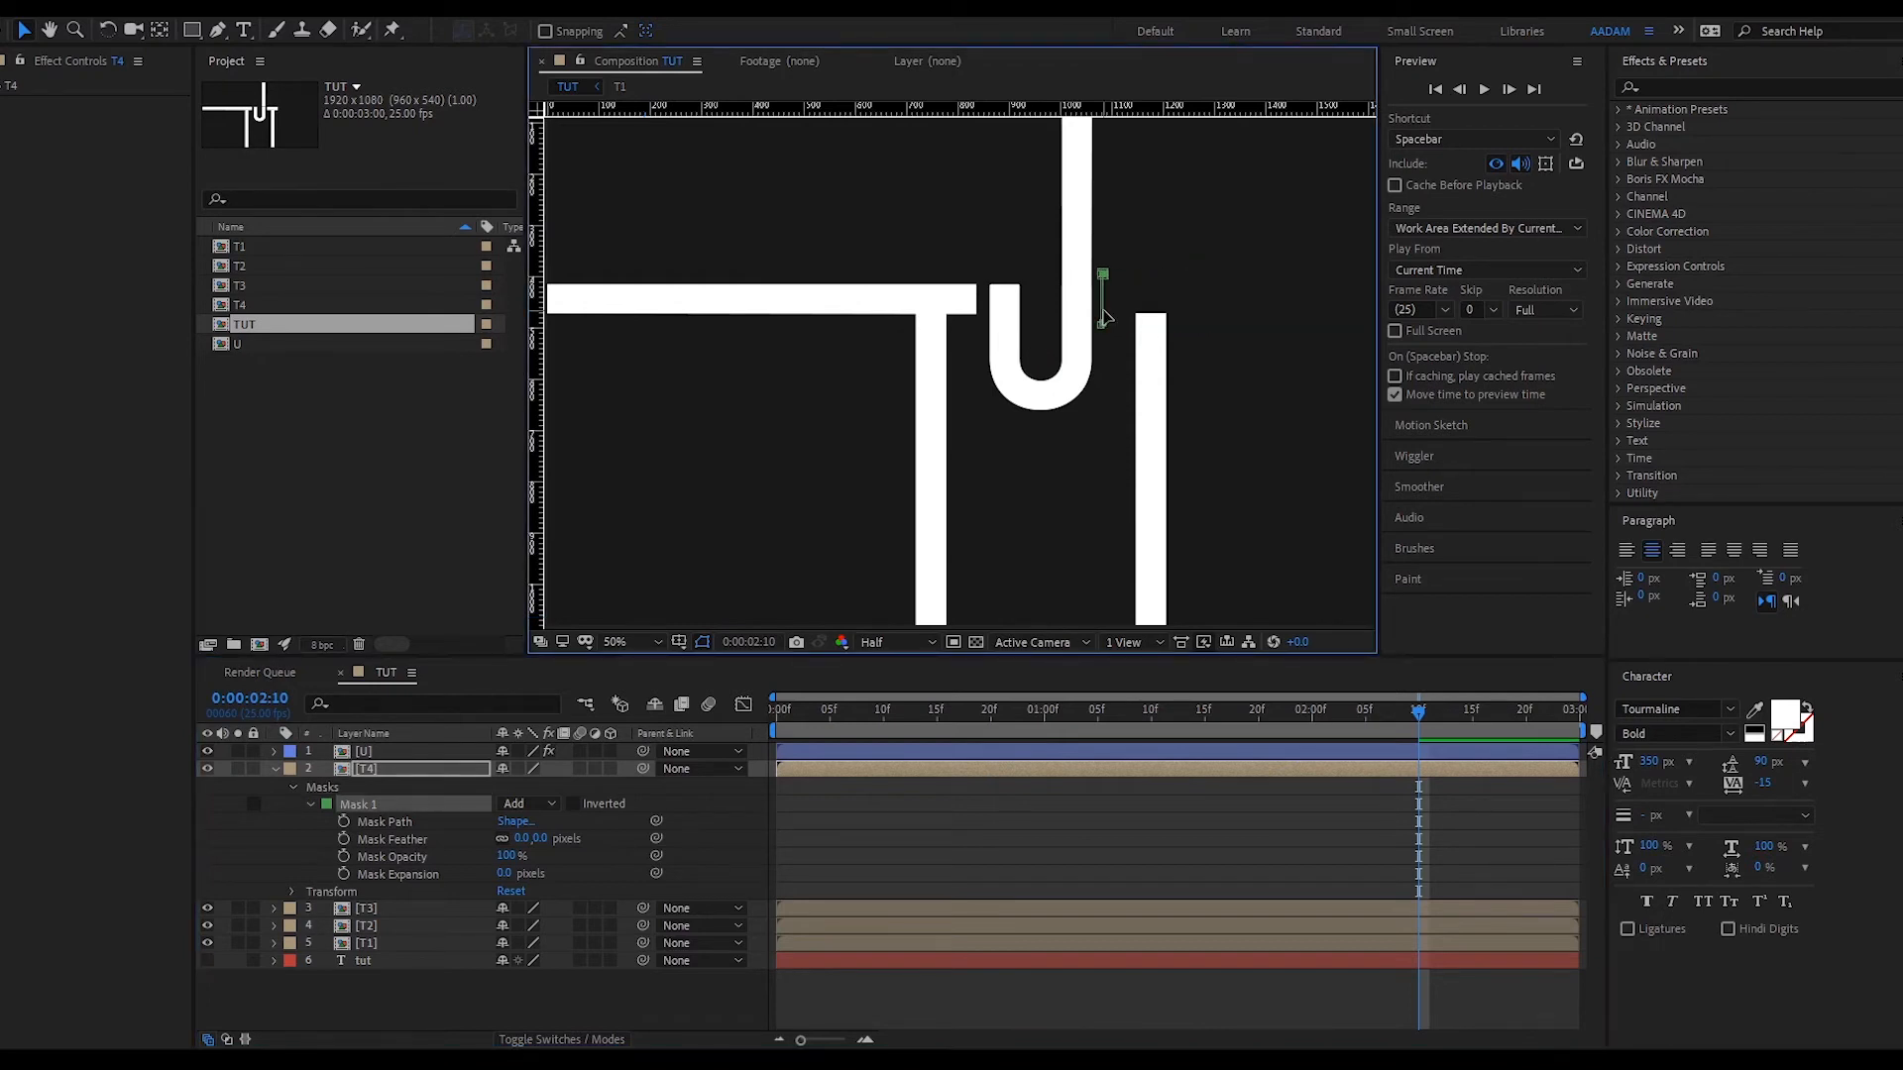
{"action": "left_click", "coordinate": [344, 823]}
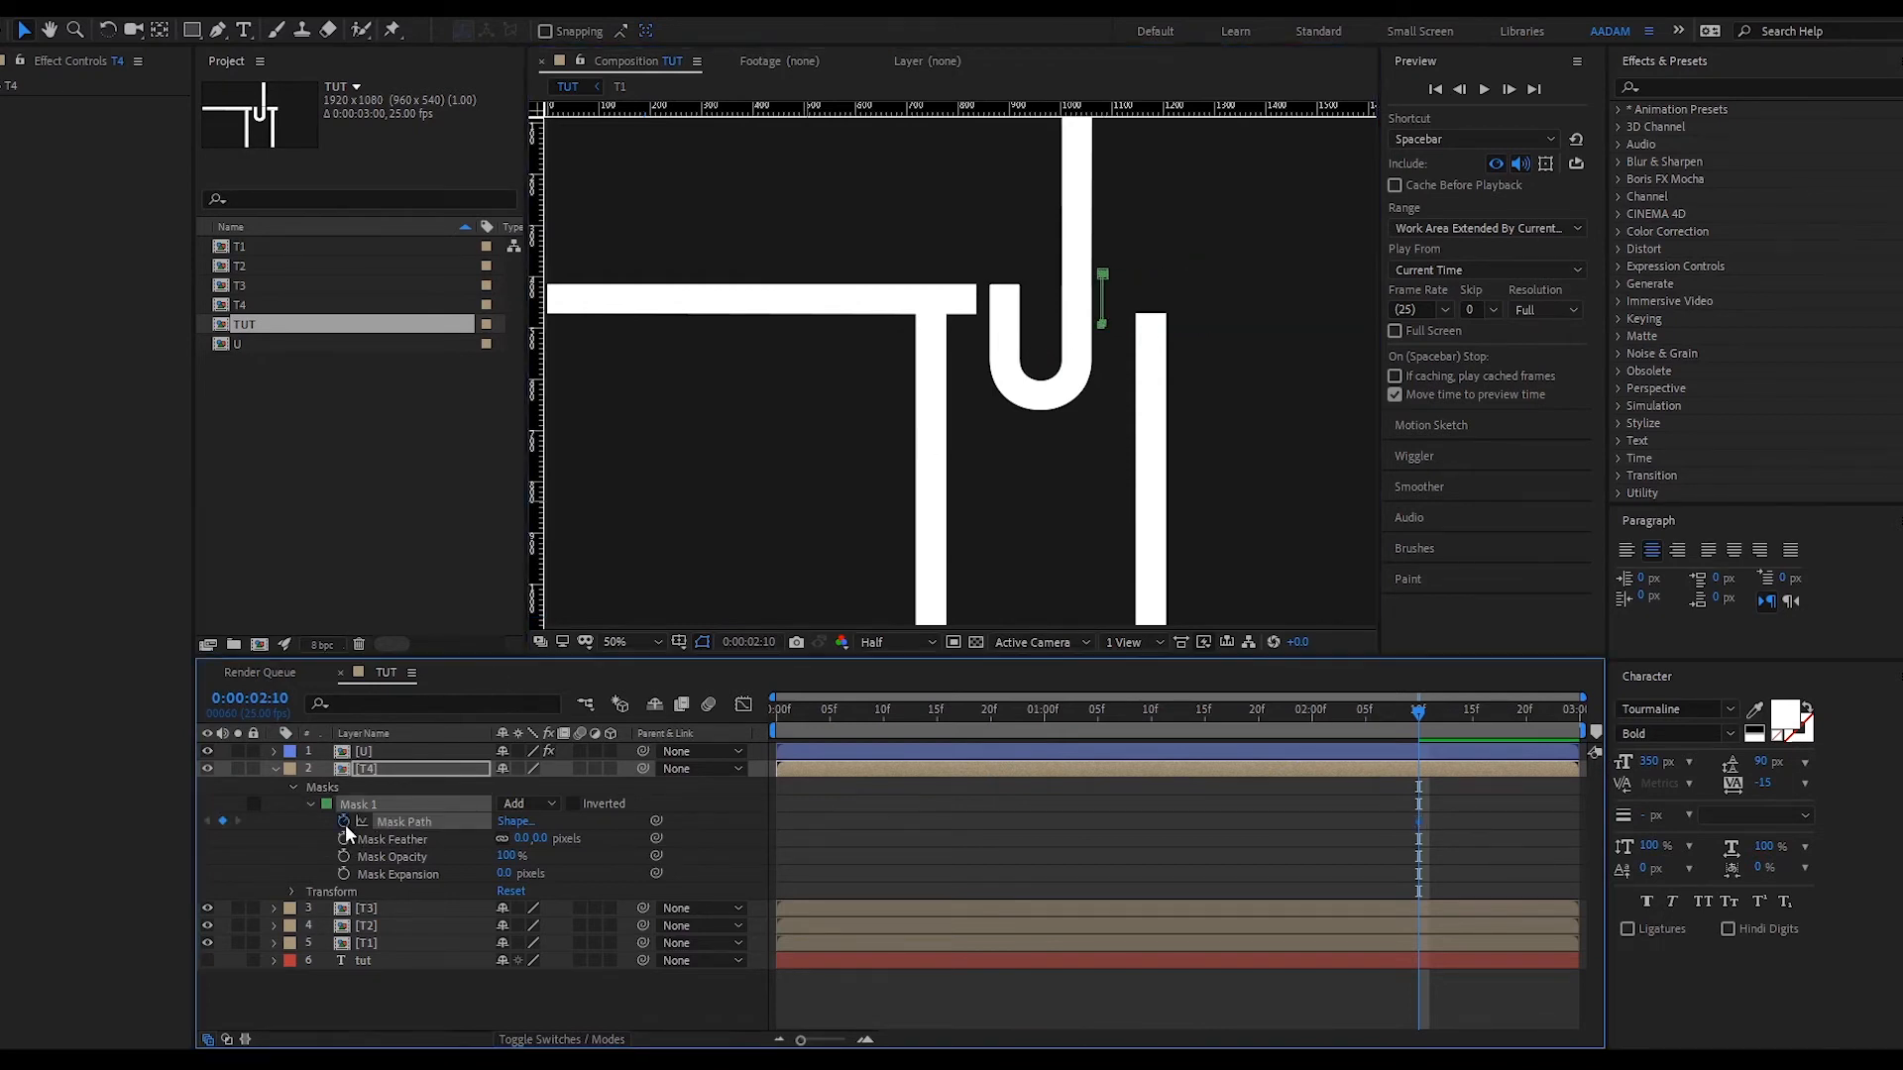
{"action": "left_click_drag", "start_coordinate": [1418, 821], "coordinate": [1152, 822]}
{"action": "left_click_drag", "start_coordinate": [1106, 303], "coordinate": [1209, 297]}
{"action": "key", "text": "comma"}
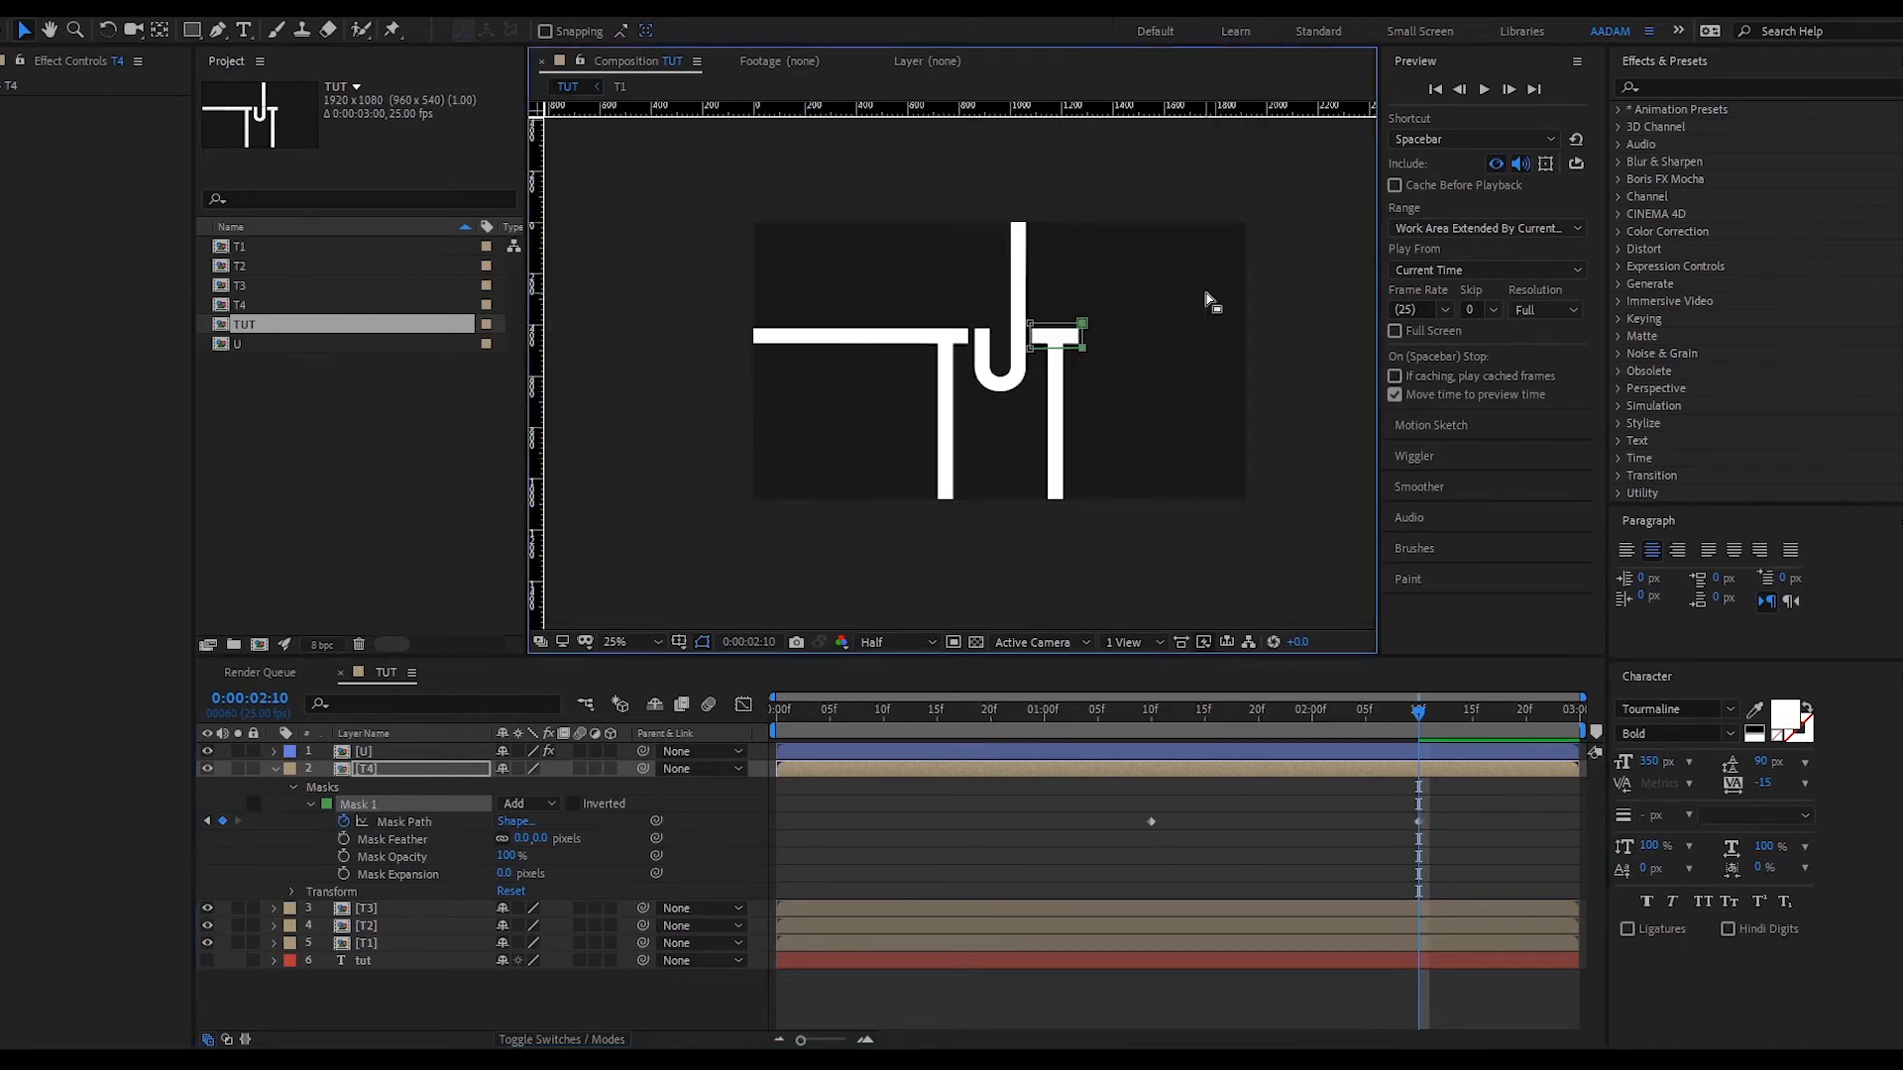
{"action": "left_click_drag", "start_coordinate": [1332, 711], "coordinate": [658, 769]}
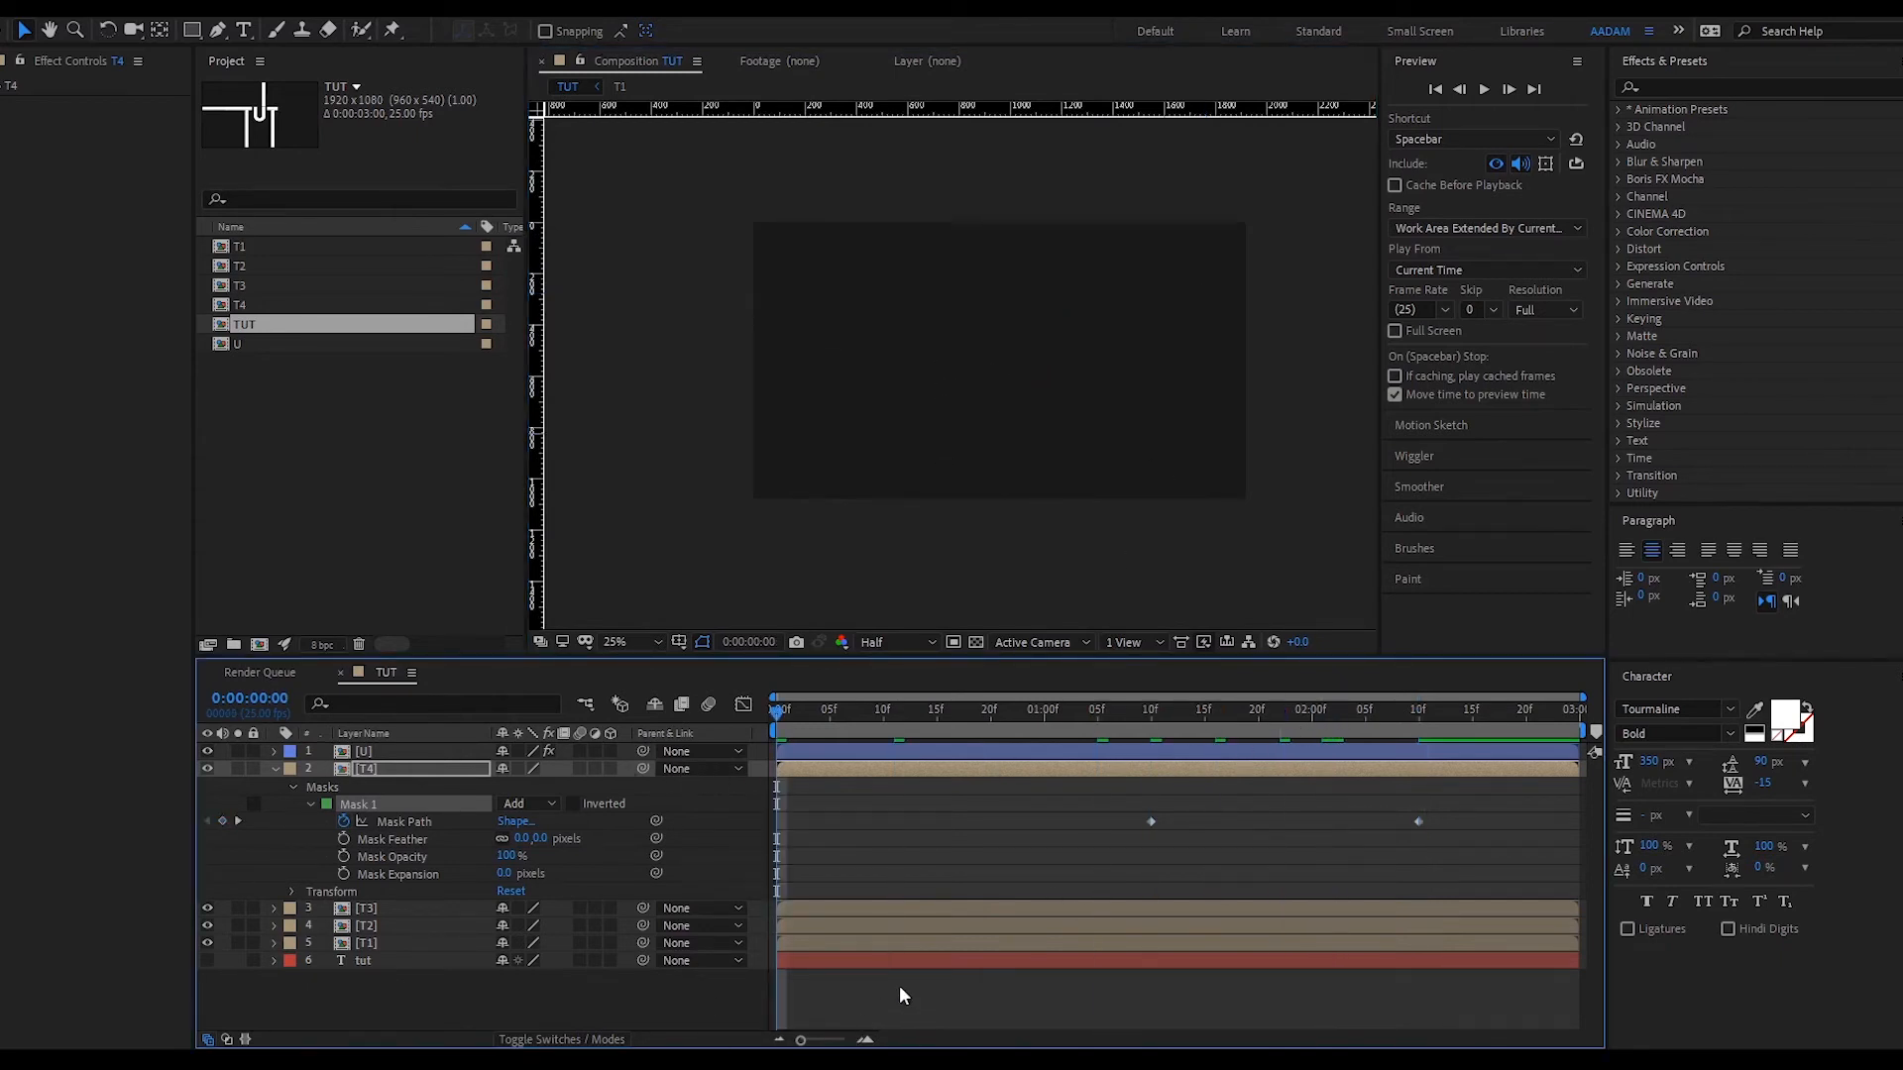
- Add a T4 mask keyframe and slide the T3 and T4 mask keyframes to stagger the reveal
{"action": "mouse_move", "coordinate": [791, 714]}
{"action": "left_mouse_down"}
{"action": "mouse_move", "coordinate": [1049, 688]}
{"action": "mouse_move", "coordinate": [1326, 745]}
{"action": "mouse_move", "coordinate": [1443, 747]}
{"action": "mouse_move", "coordinate": [1430, 711]}
{"action": "mouse_move", "coordinate": [1342, 711]}
{"action": "mouse_move", "coordinate": [1366, 712]}
{"action": "left_mouse_up"}
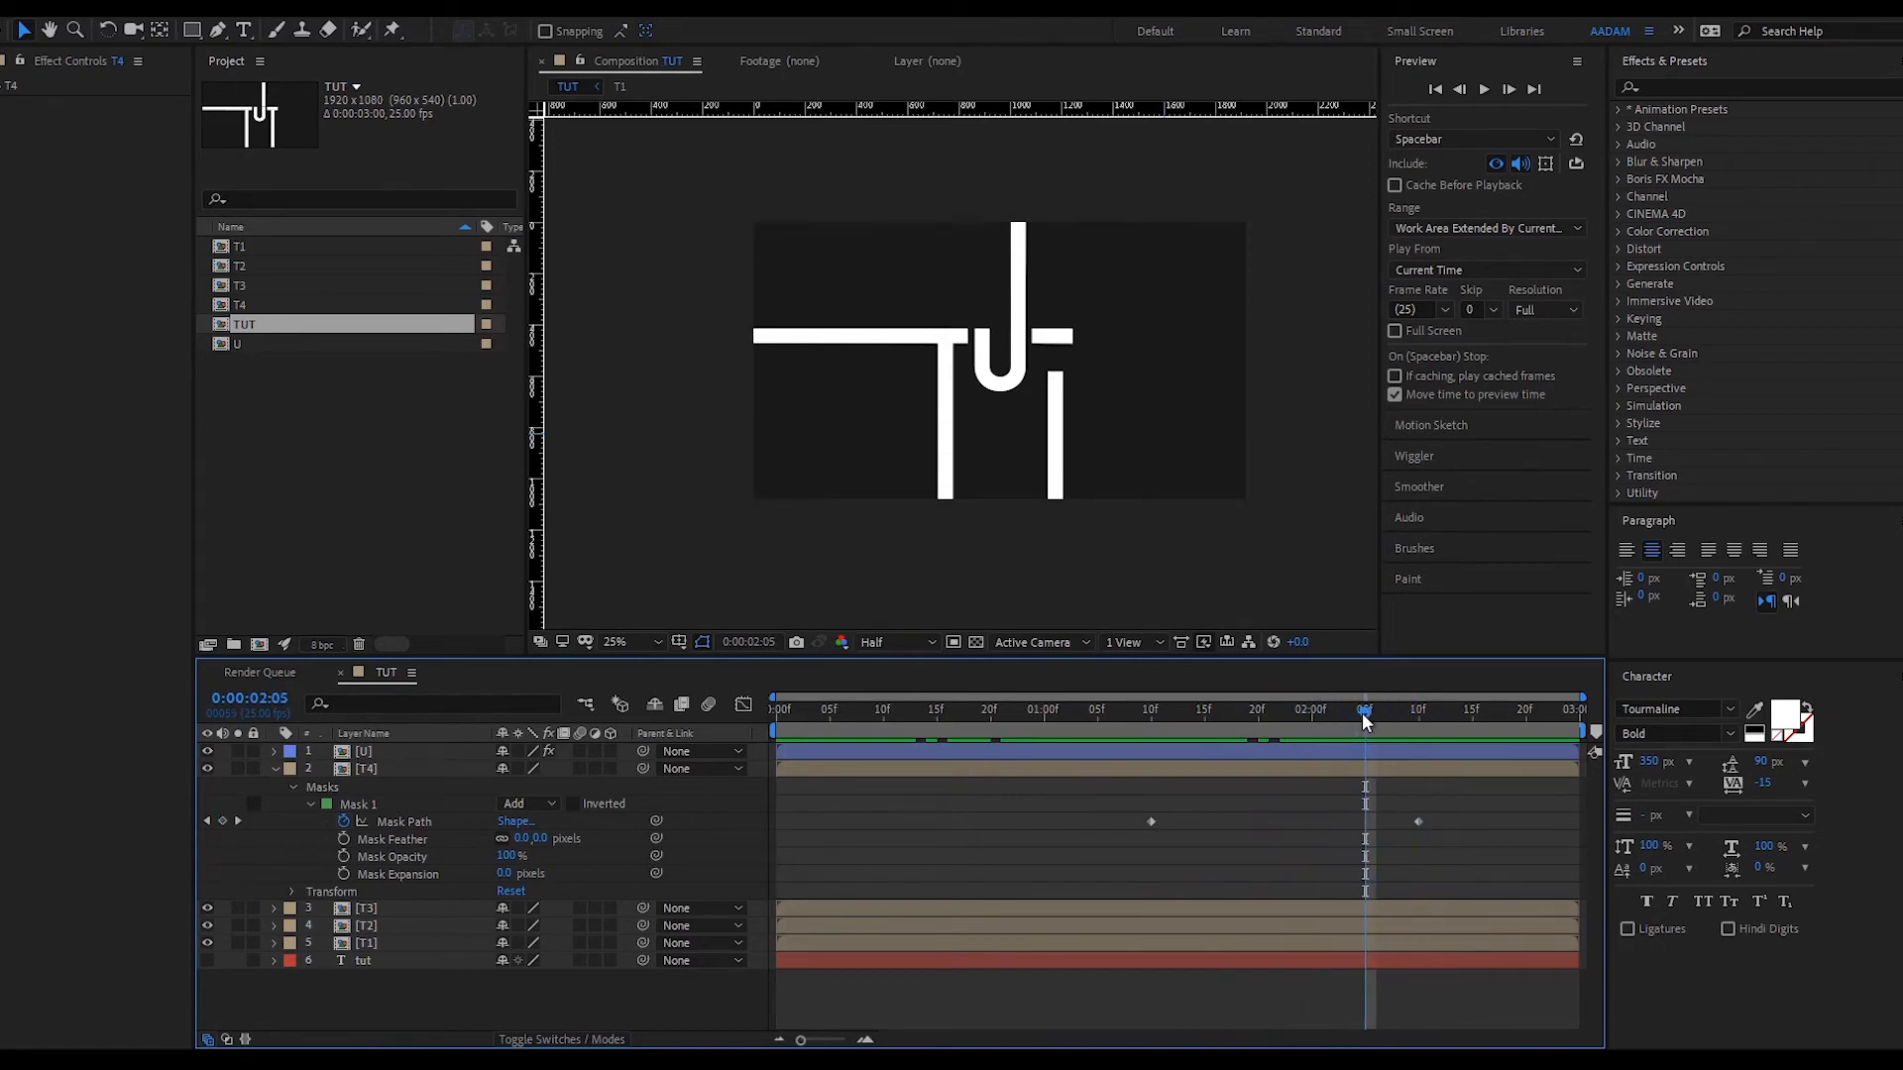
{"action": "key", "text": "ctrl+v"}
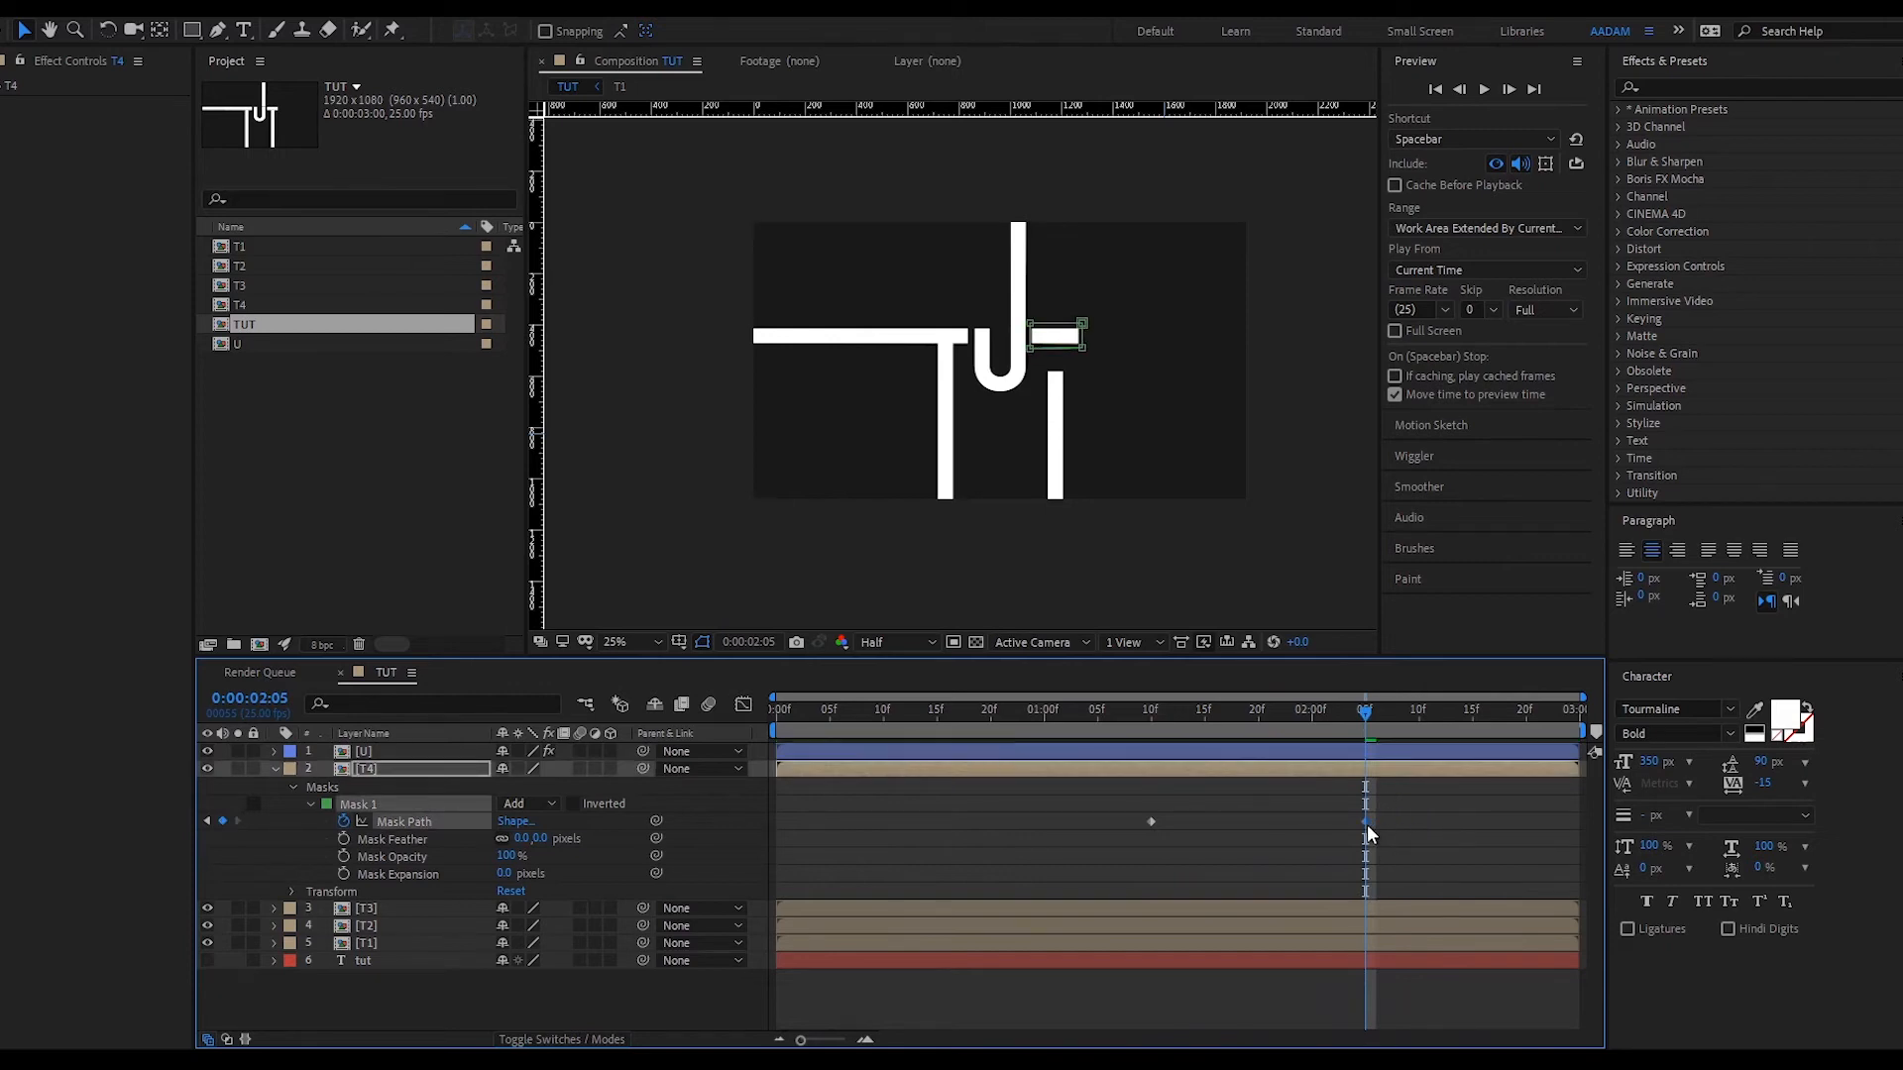
{"action": "left_click_drag", "start_coordinate": [1366, 825], "coordinate": [1397, 824]}
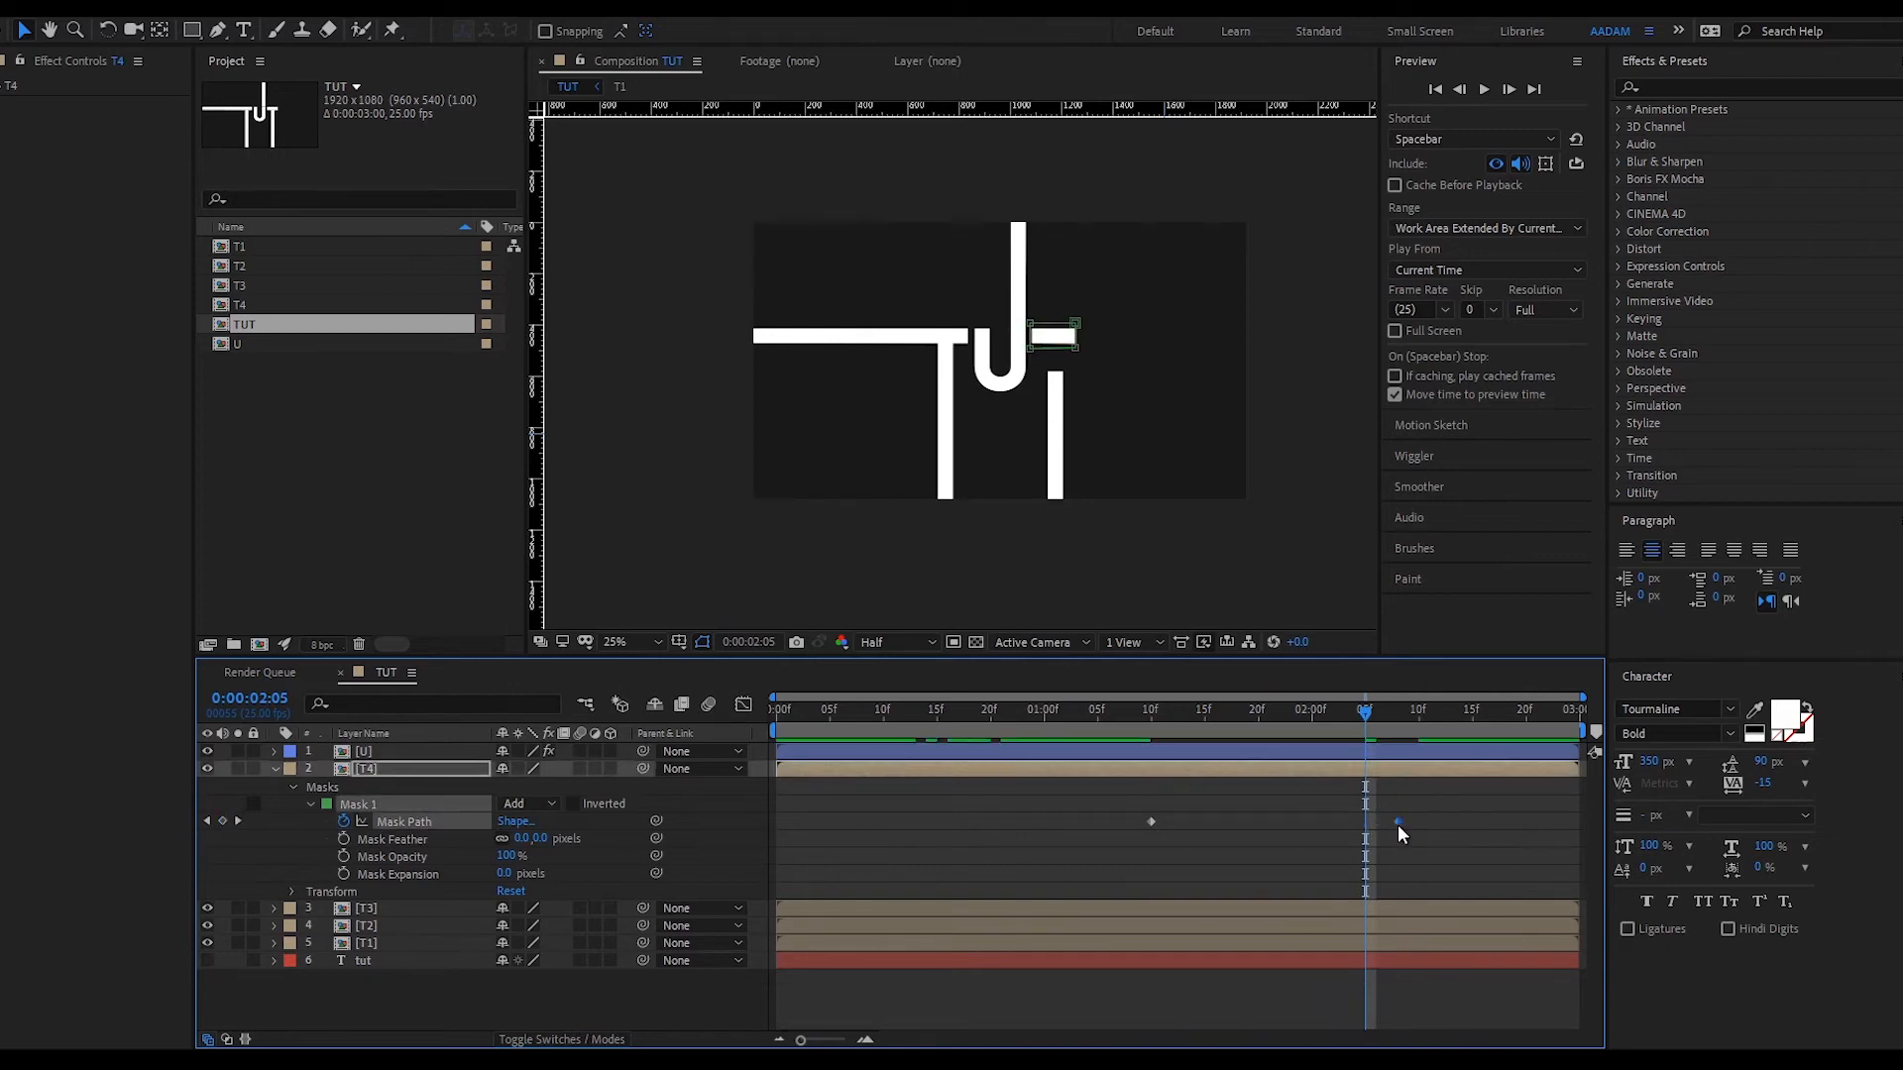
{"action": "left_click", "coordinate": [1361, 912]}
{"action": "key", "text": "m"}
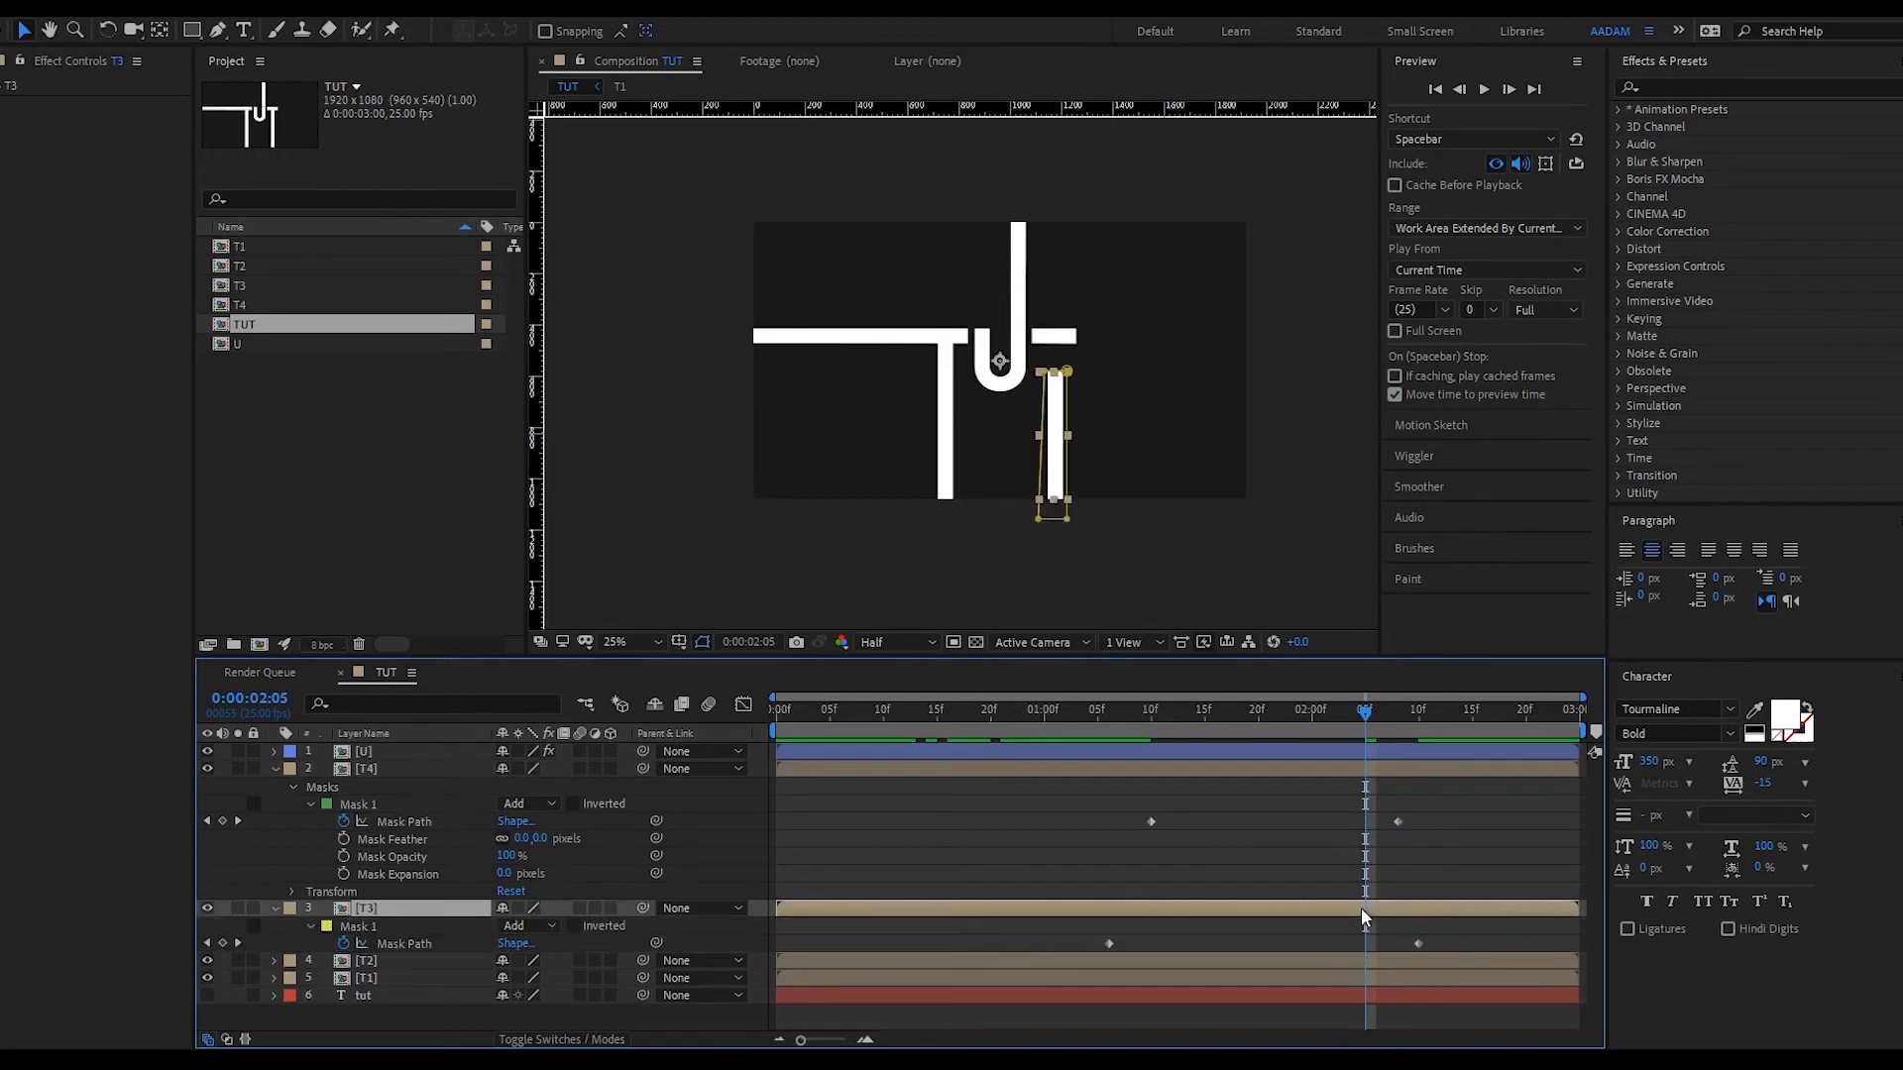
{"action": "left_click_drag", "start_coordinate": [1415, 943], "coordinate": [1366, 949]}
{"action": "left_click_drag", "start_coordinate": [1150, 819], "coordinate": [1346, 816]}
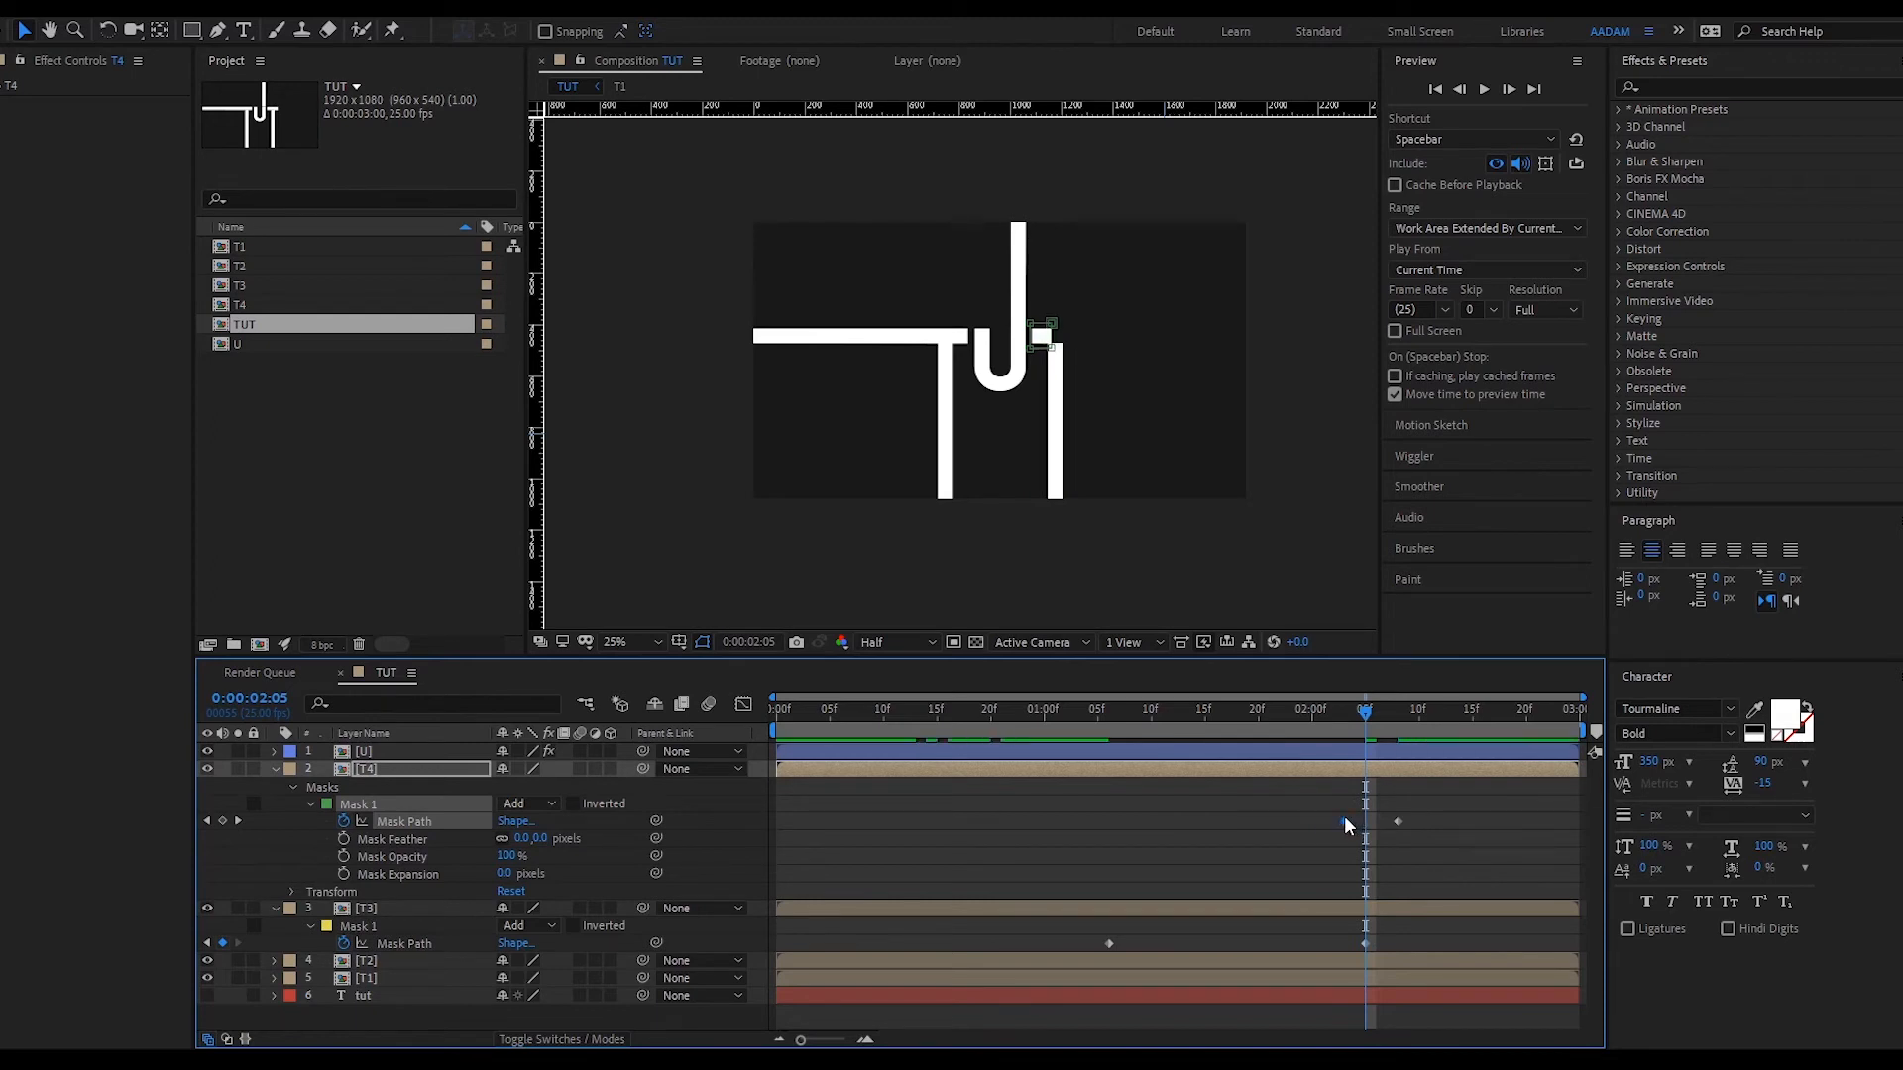
{"action": "left_click_drag", "start_coordinate": [1368, 707], "coordinate": [1082, 750]}
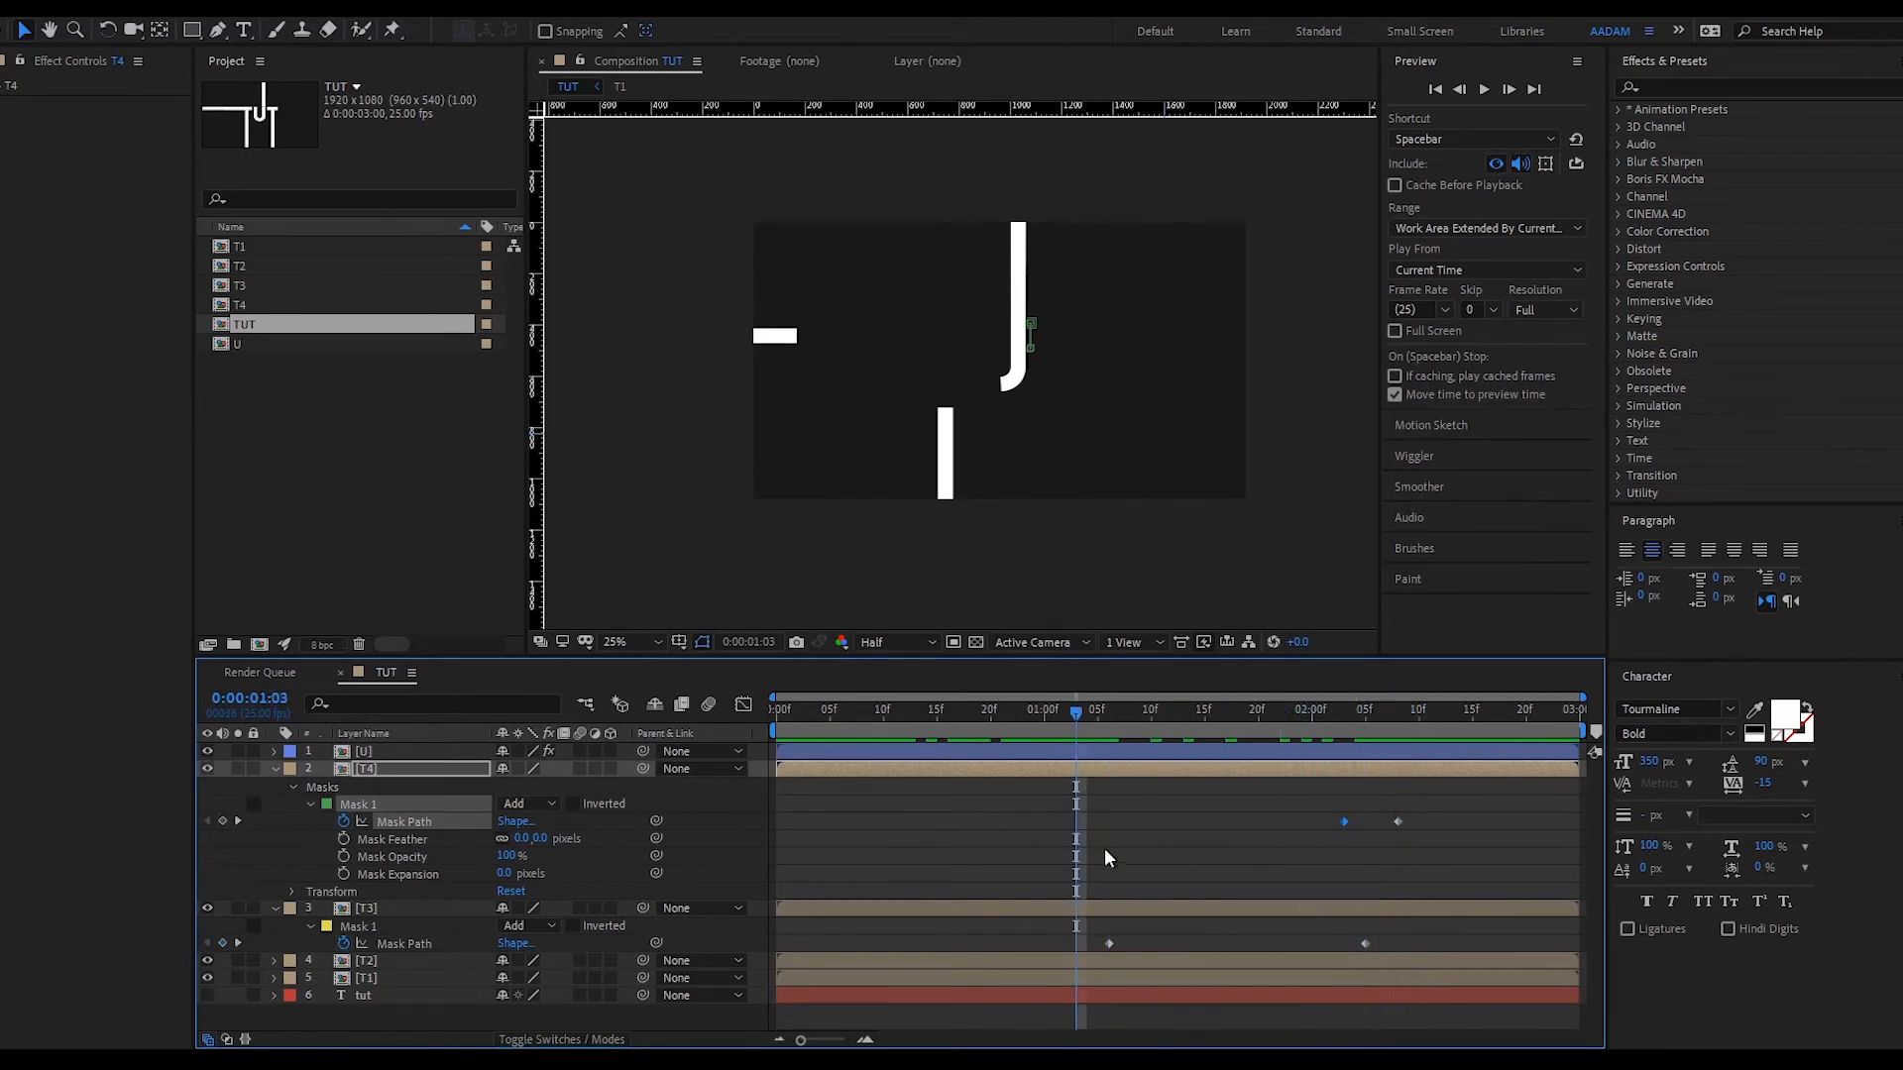
{"action": "left_click", "coordinate": [1210, 847]}
- Apply Easy Ease (F9) to all keyframes across every layer
{"action": "key", "text": "u"}
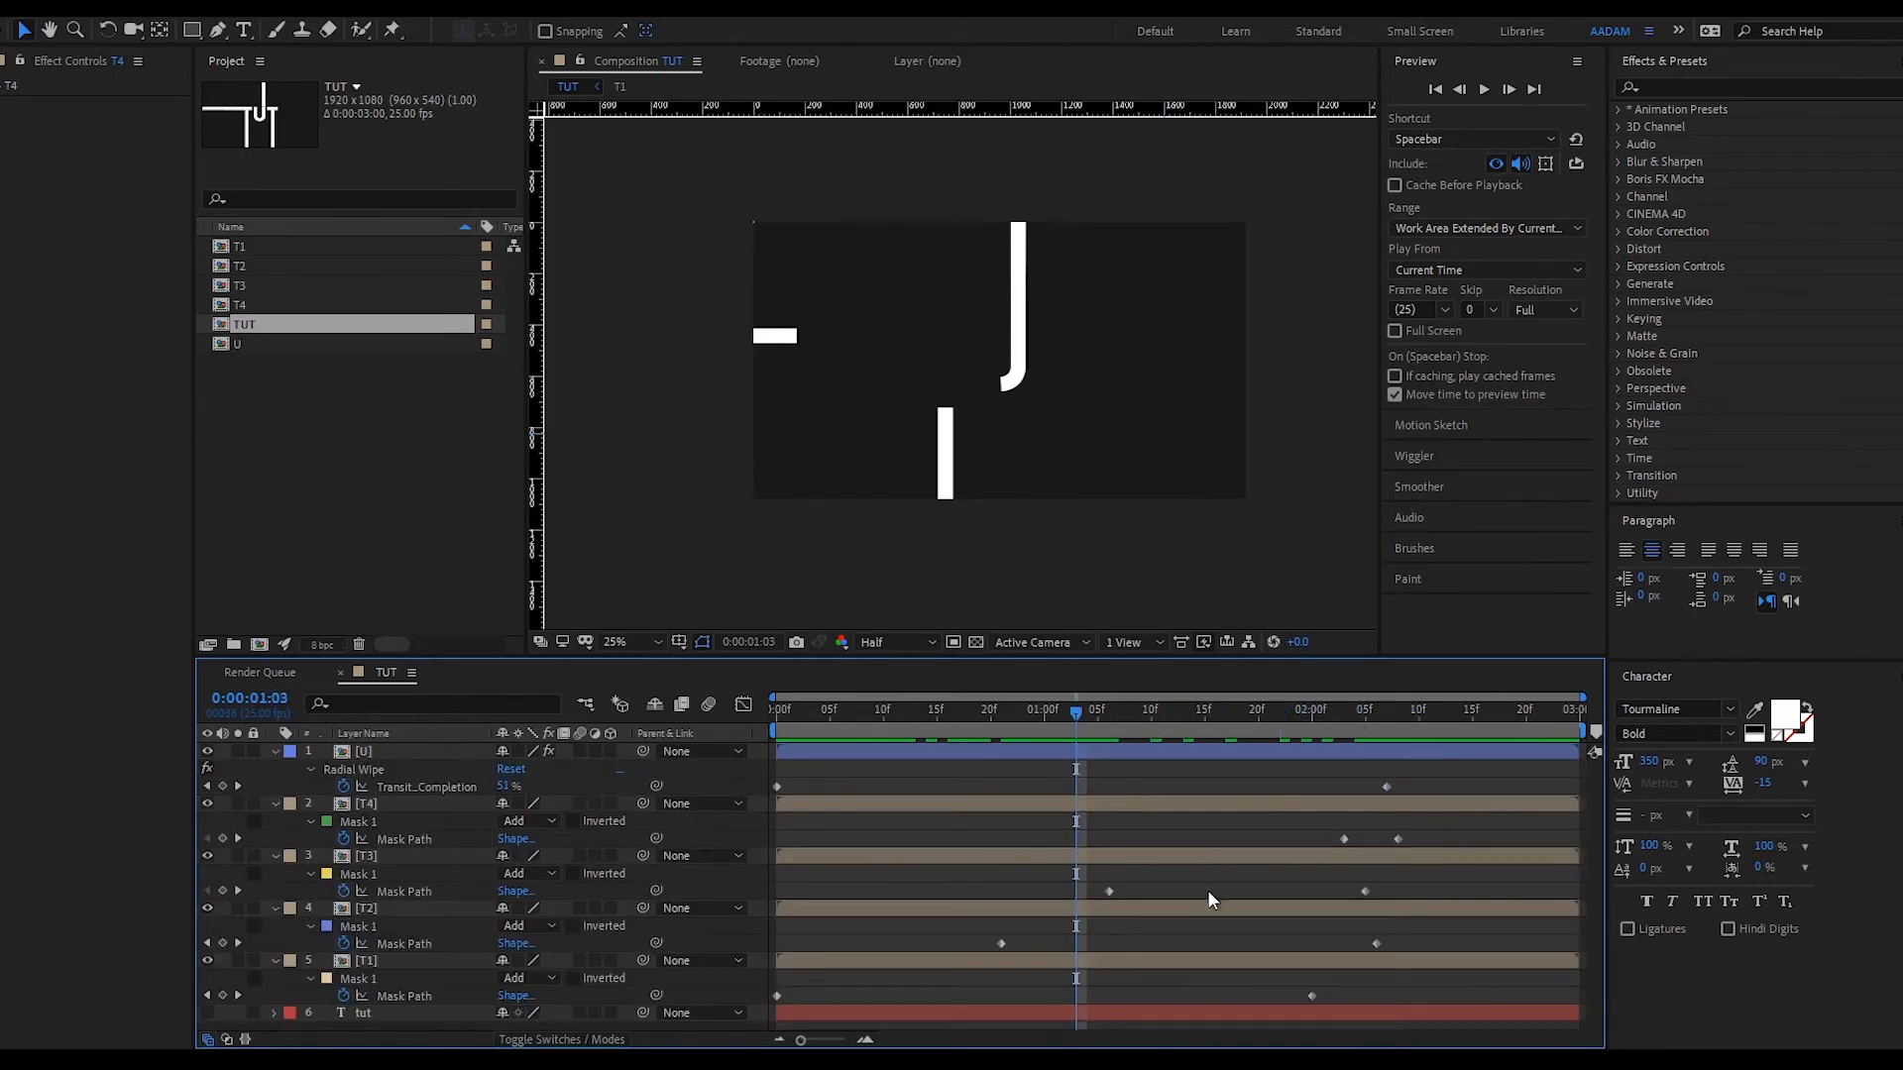
{"action": "key", "text": "u"}
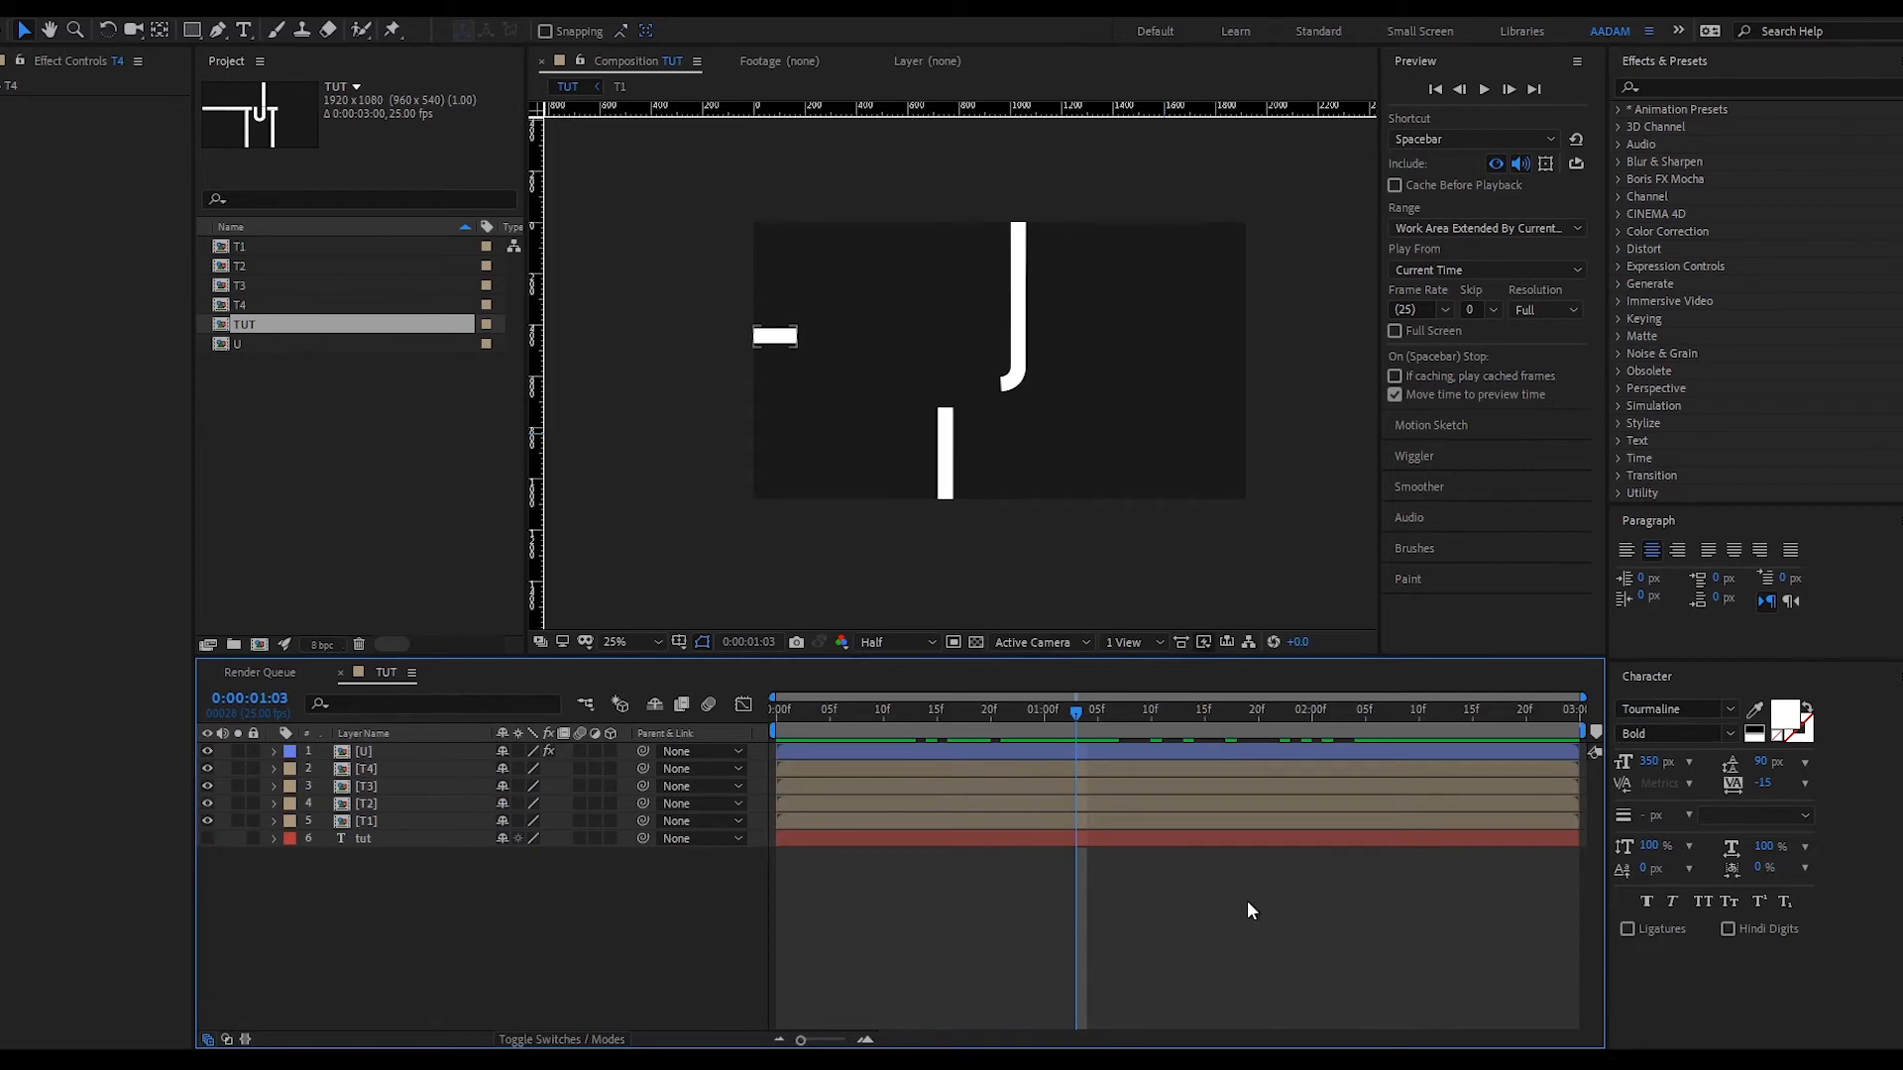
{"action": "key", "text": "u"}
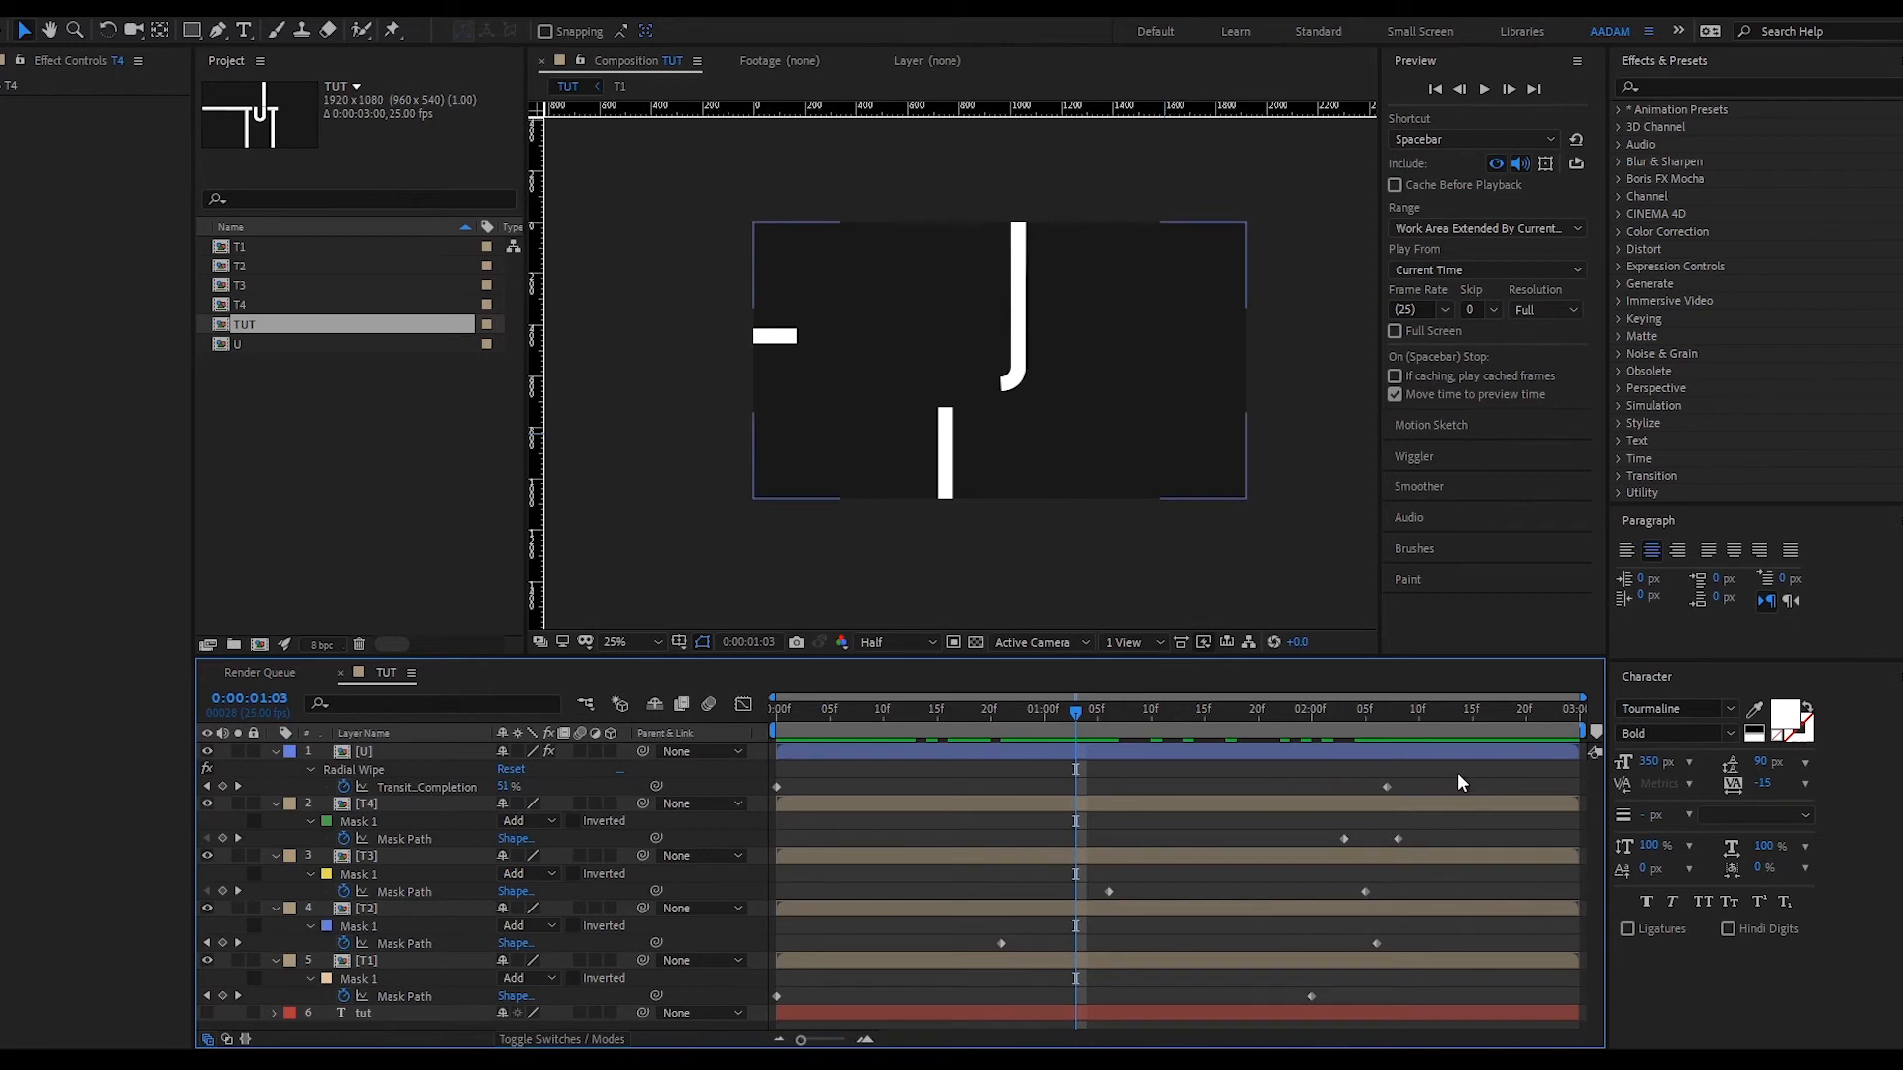
{"action": "left_click_drag", "start_coordinate": [1457, 773], "coordinate": [695, 1013]}
{"action": "key", "text": "F9"}
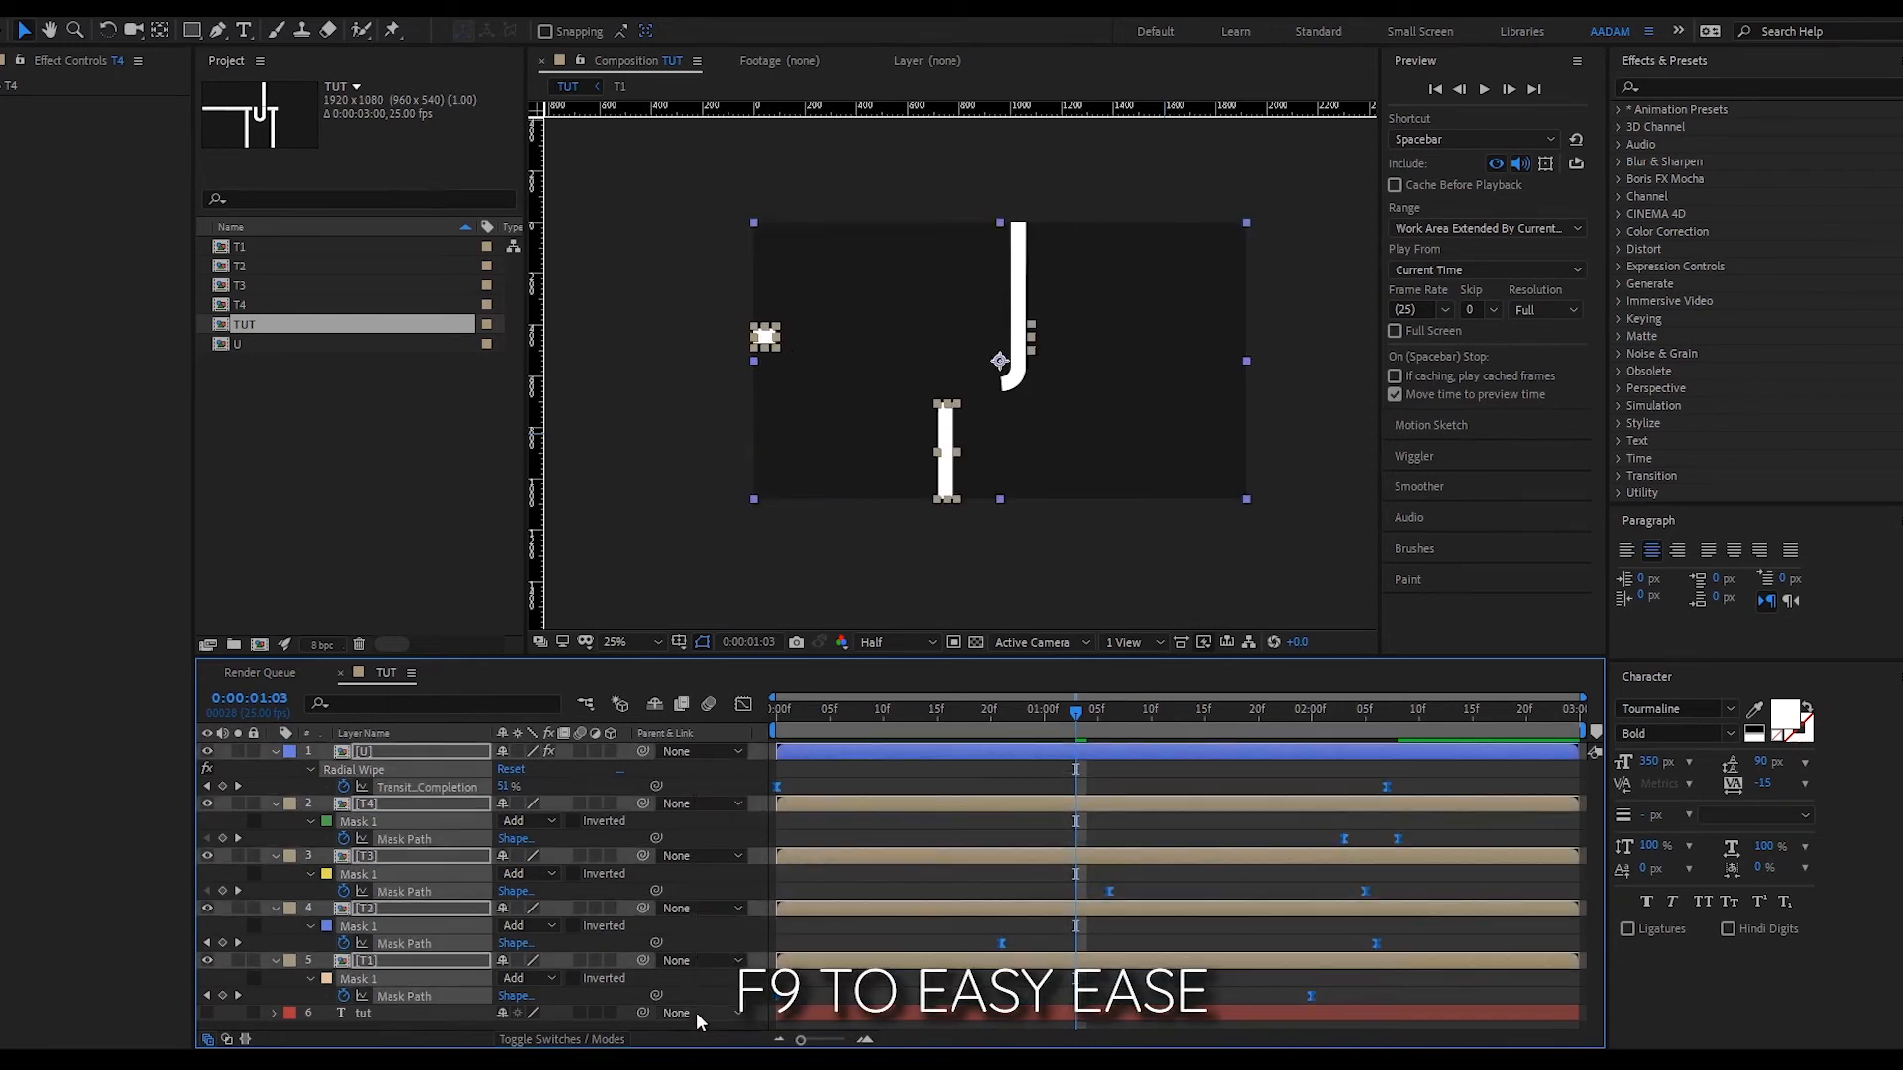
- Collapse the layers and preview the animation from the start
{"action": "key", "text": "u"}
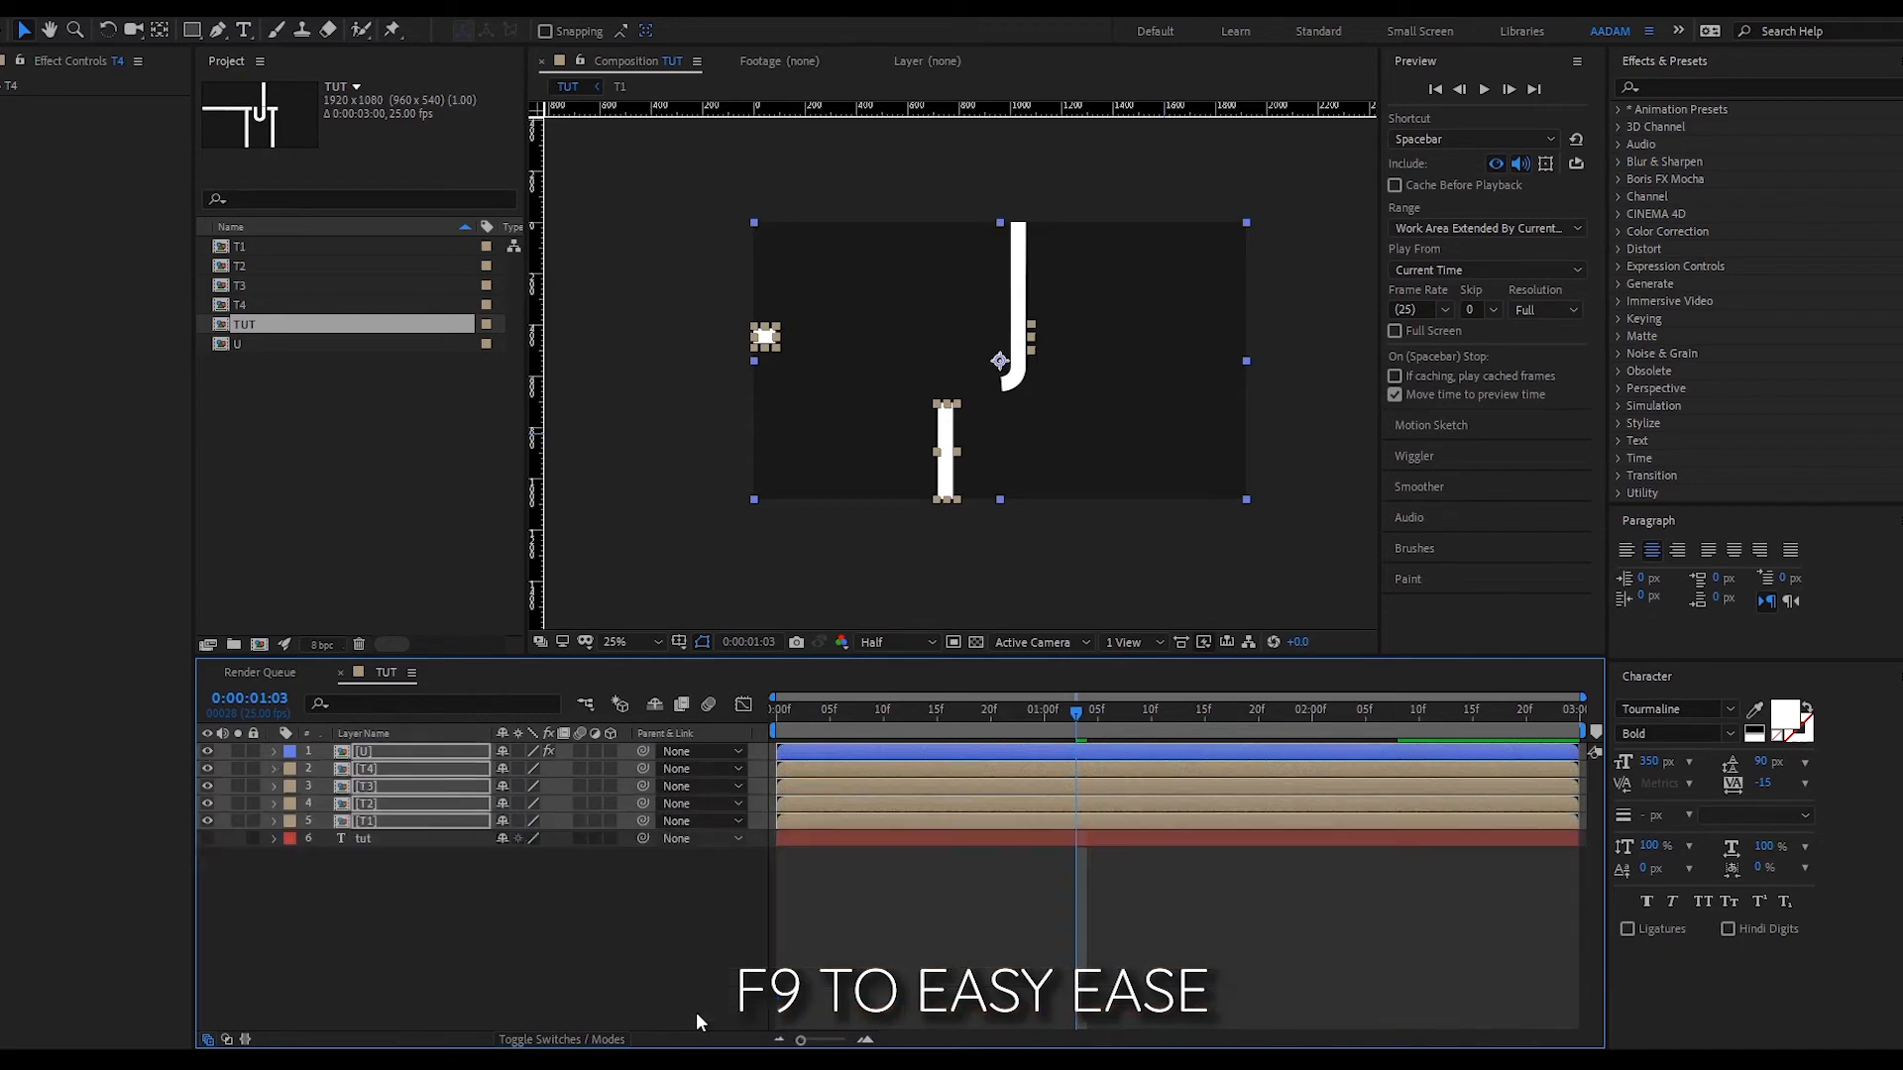
{"action": "left_click", "coordinate": [906, 931]}
{"action": "key", "text": "Home"}
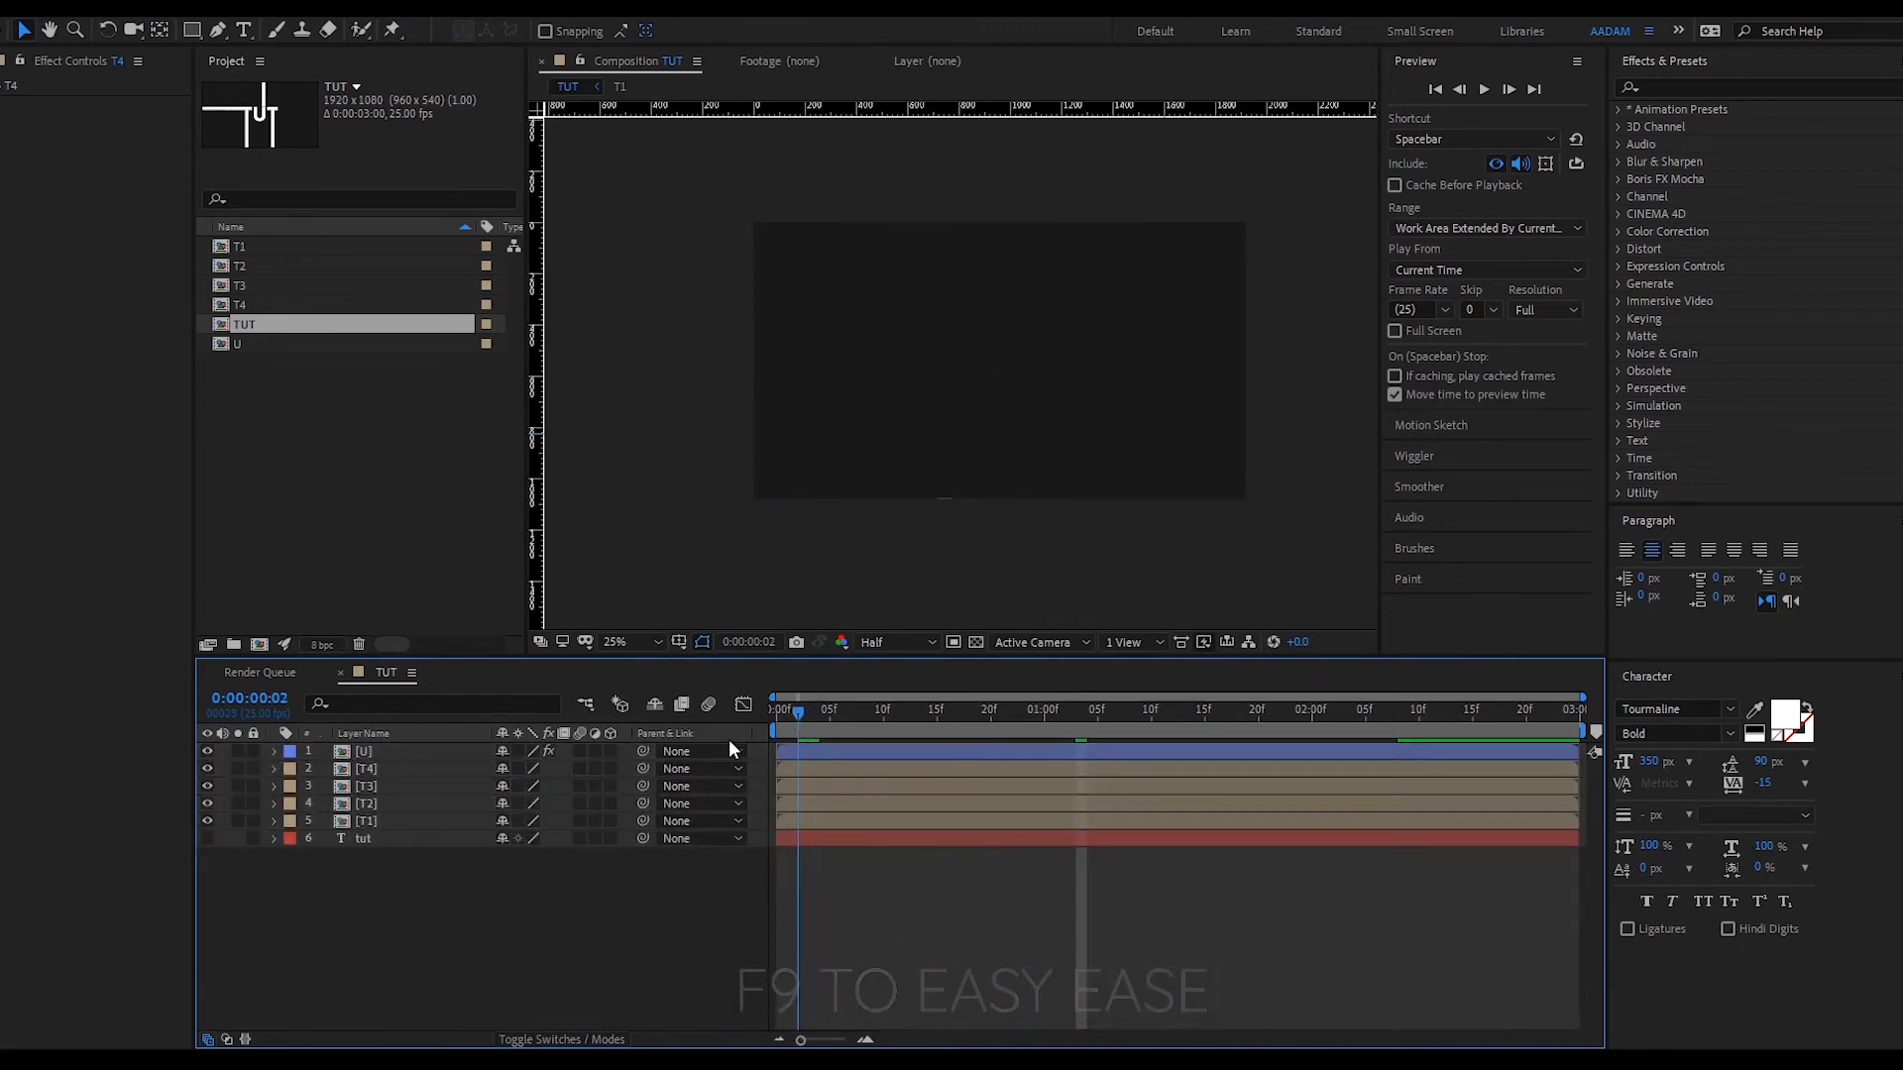
{"action": "key", "text": "space"}
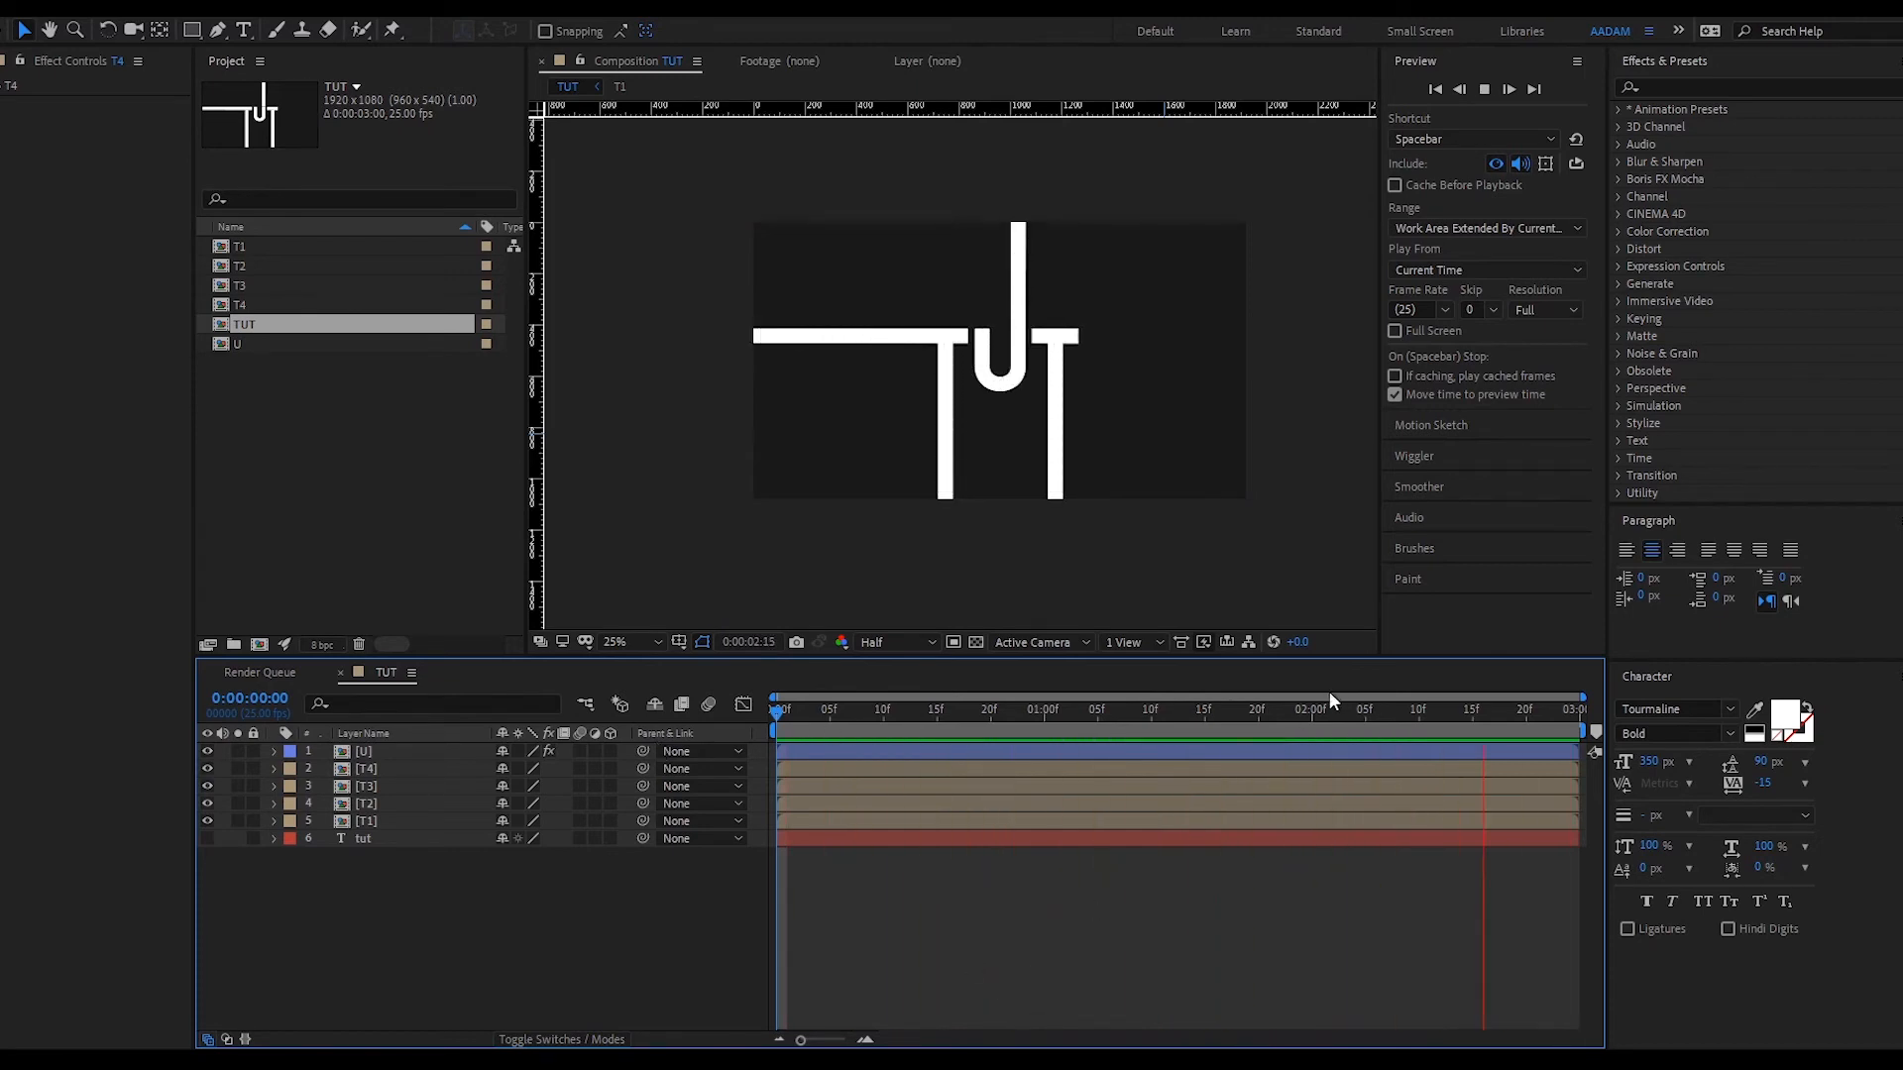
{"action": "key", "text": "space"}
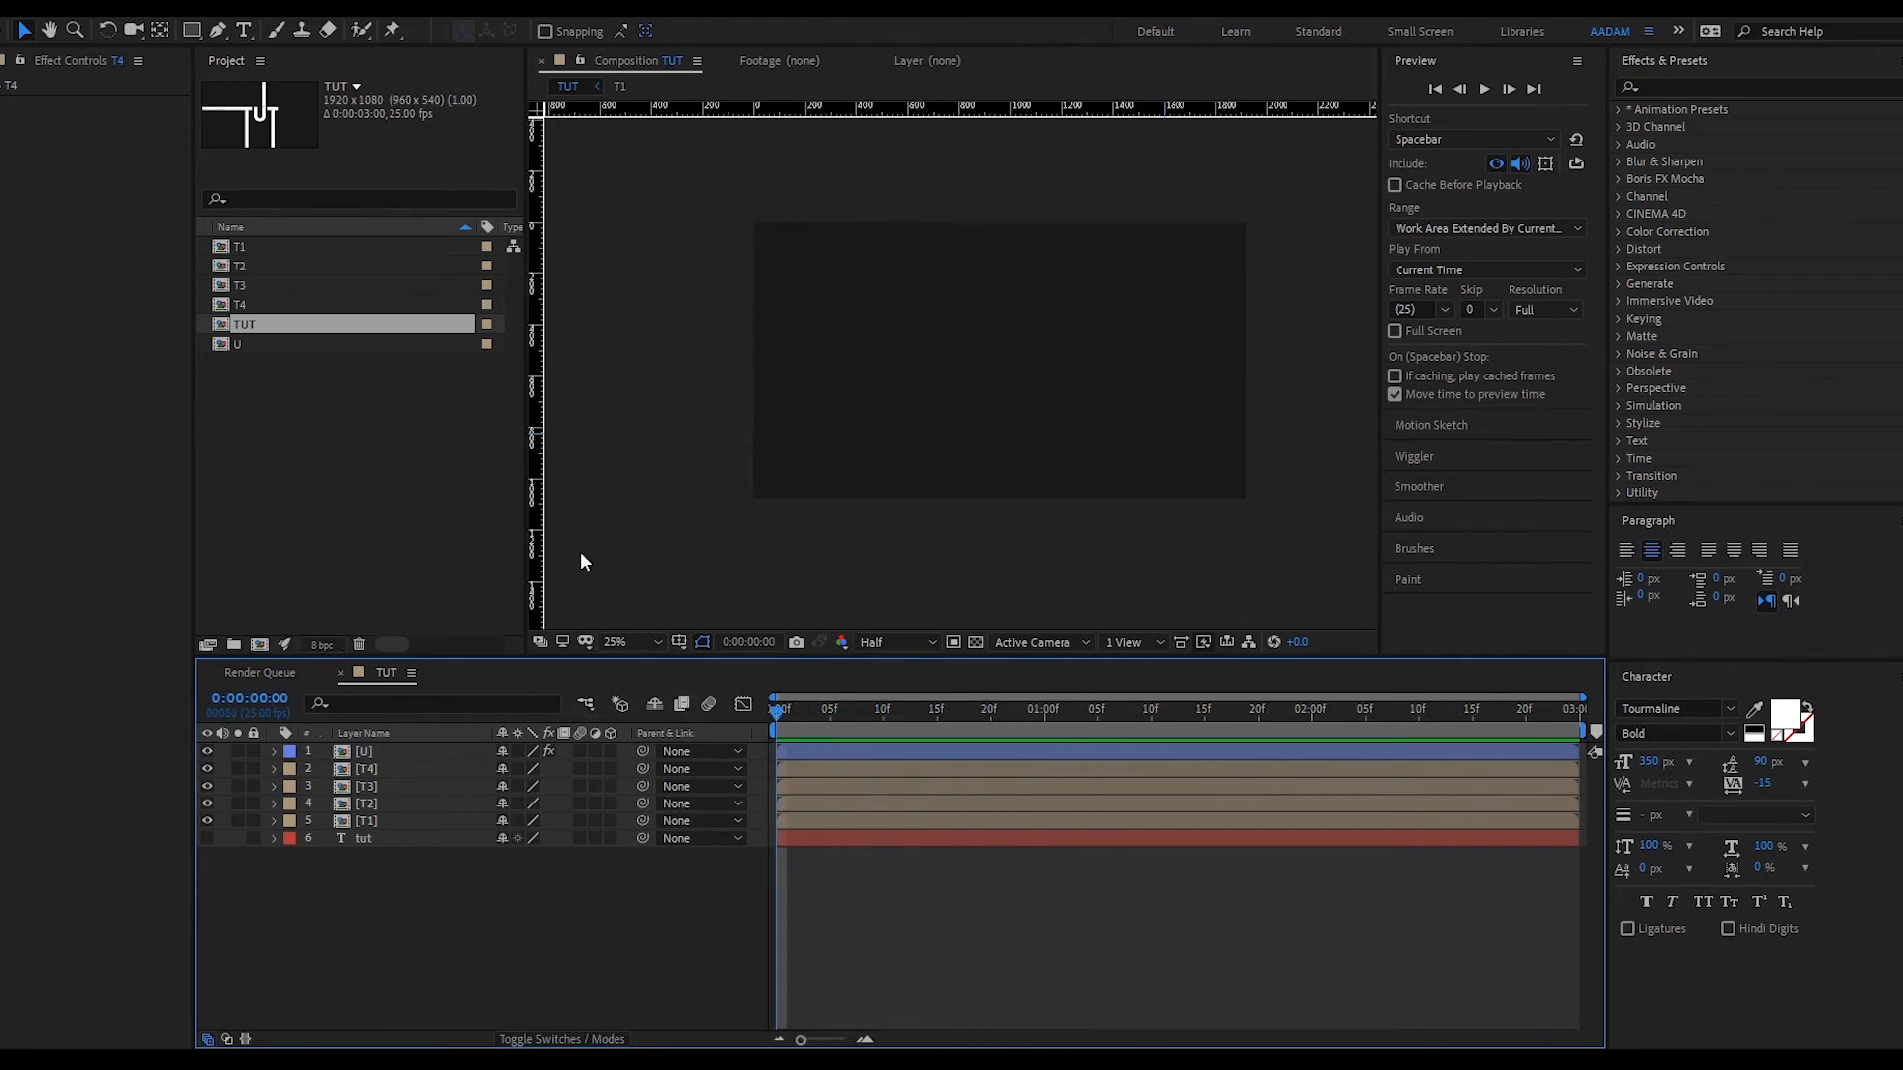
- Create the TUT 2 composition containing the nested TUT comp and scrub to the drawn letters
{"action": "left_click_drag", "start_coordinate": [841, 724], "coordinate": [753, 731]}
{"action": "left_click_drag", "start_coordinate": [798, 724], "coordinate": [698, 727]}
{"action": "left_click_drag", "start_coordinate": [237, 329], "coordinate": [252, 644]}
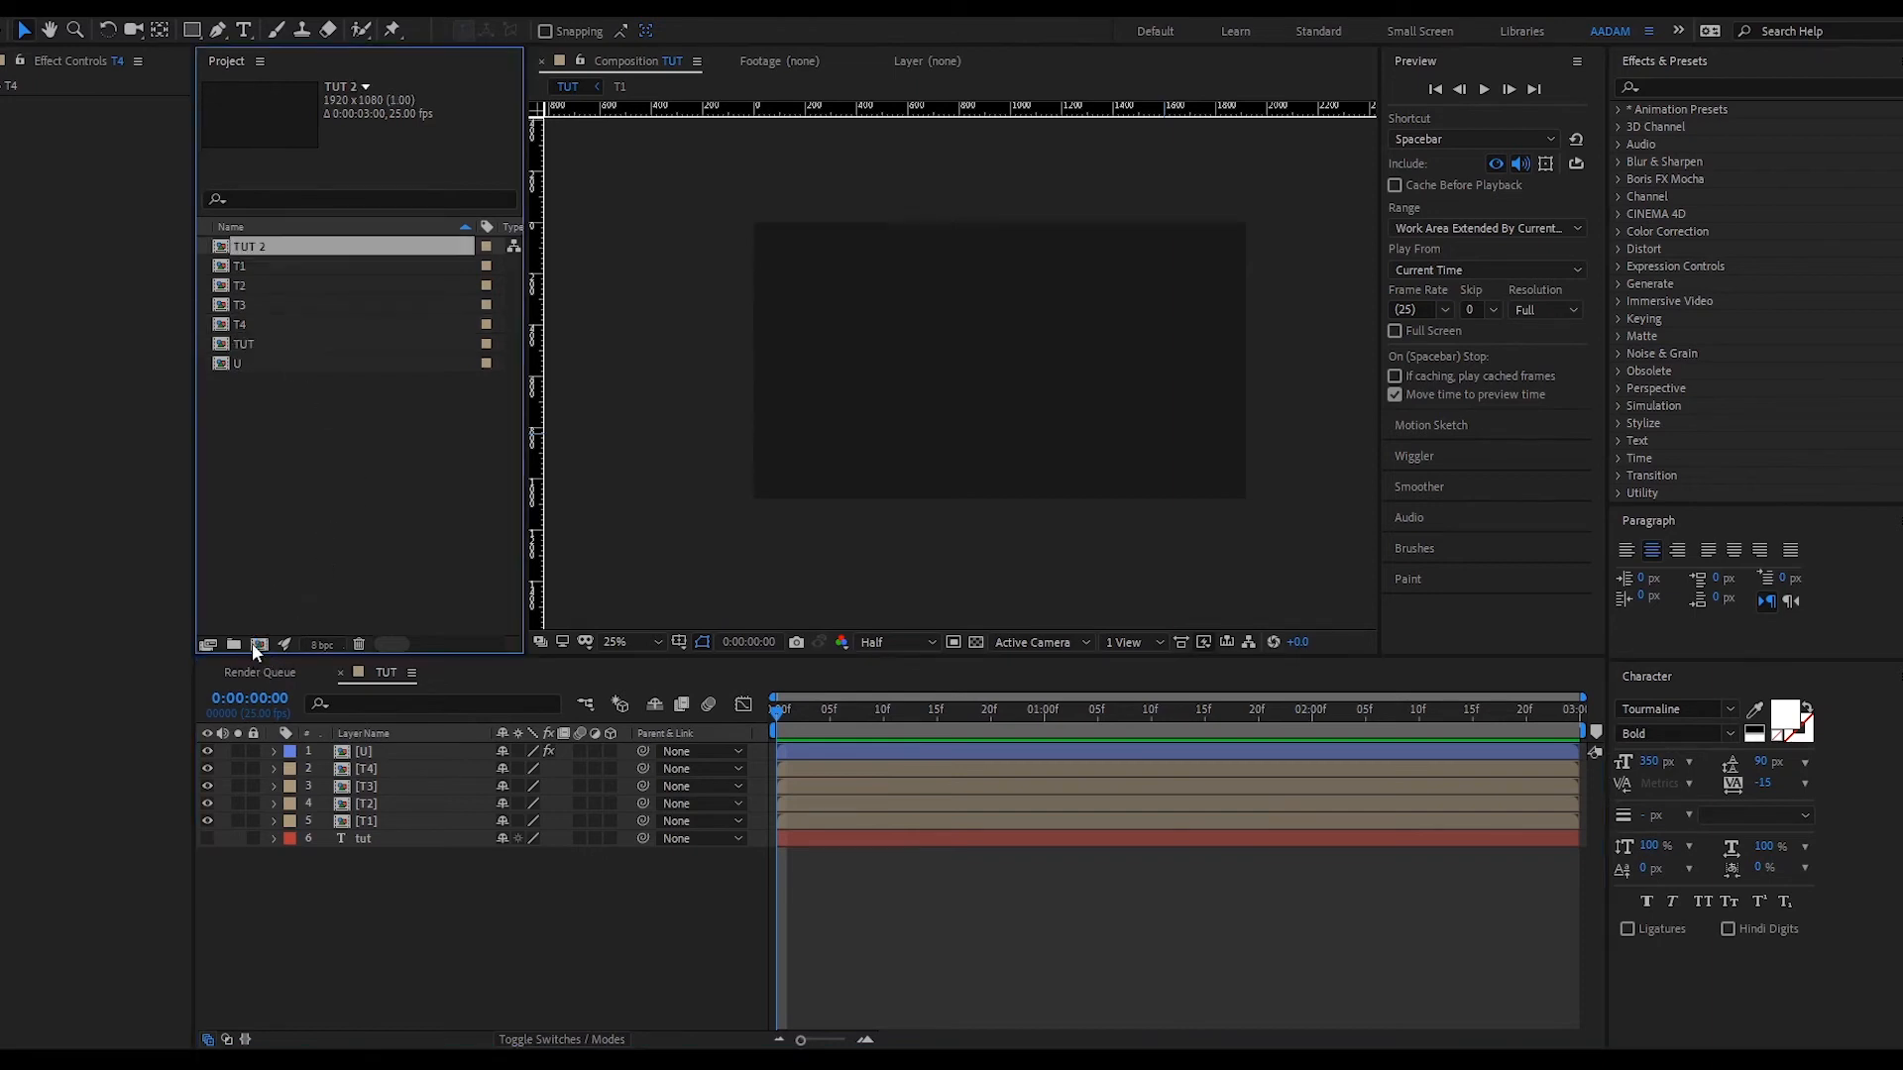
{"action": "left_click", "coordinate": [918, 715]}
{"action": "left_click_drag", "start_coordinate": [918, 717], "coordinate": [1430, 706]}
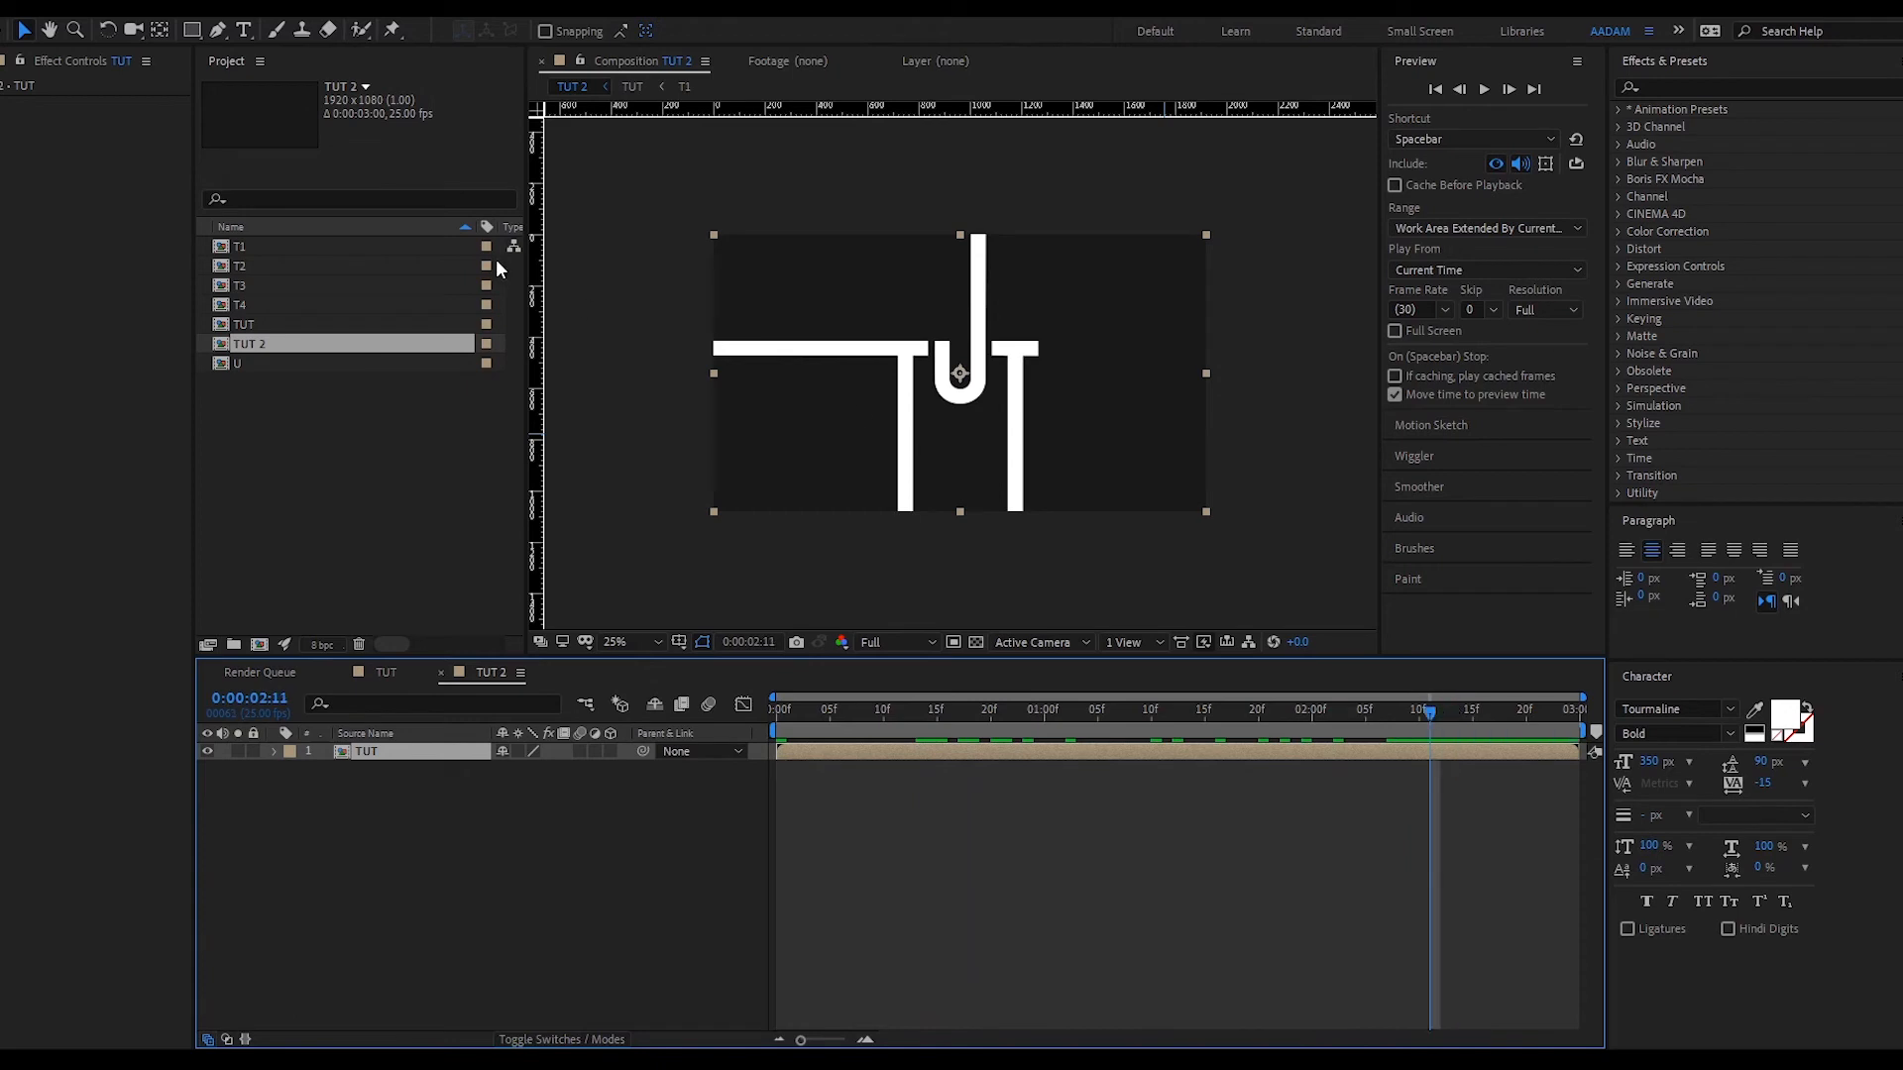
- Draw a four-point rectangular mask on the TUT layer around the central TUT letters
{"action": "left_click", "coordinate": [218, 33]}
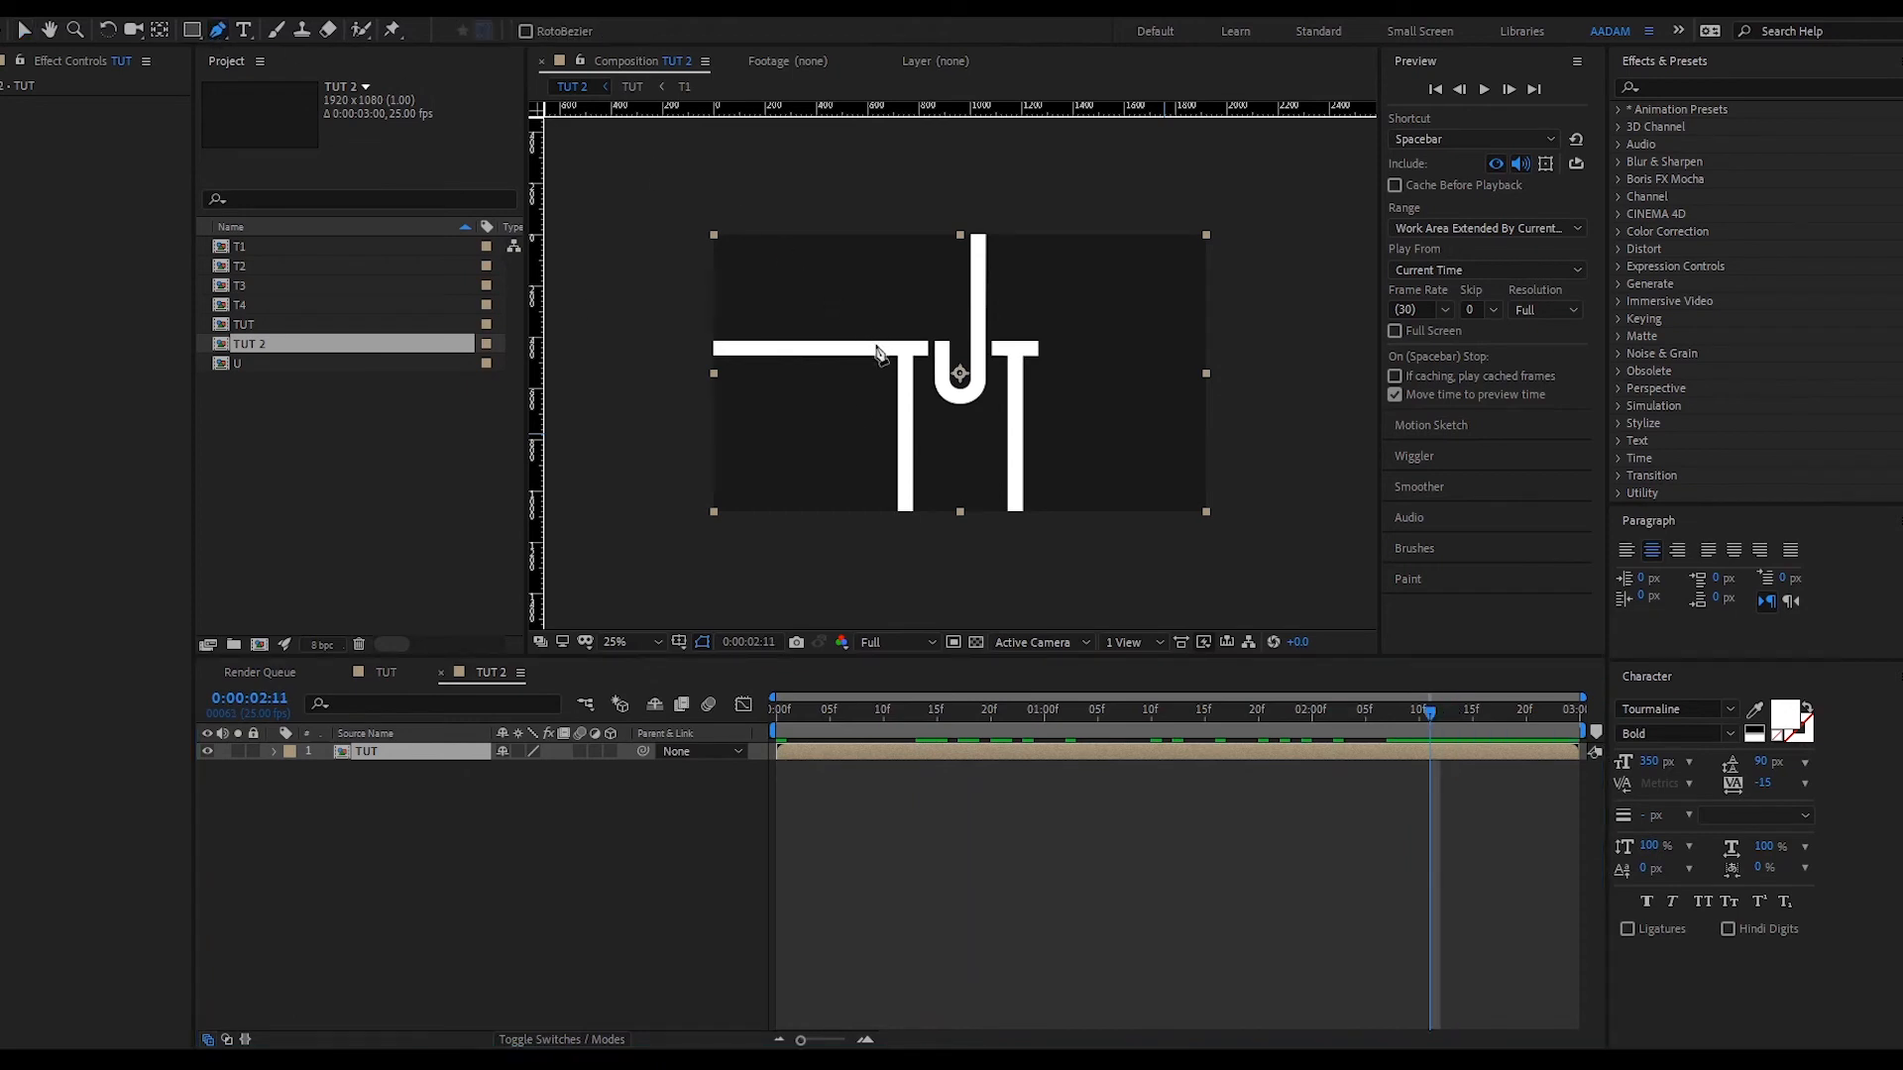
{"action": "left_click", "coordinate": [1049, 321]}
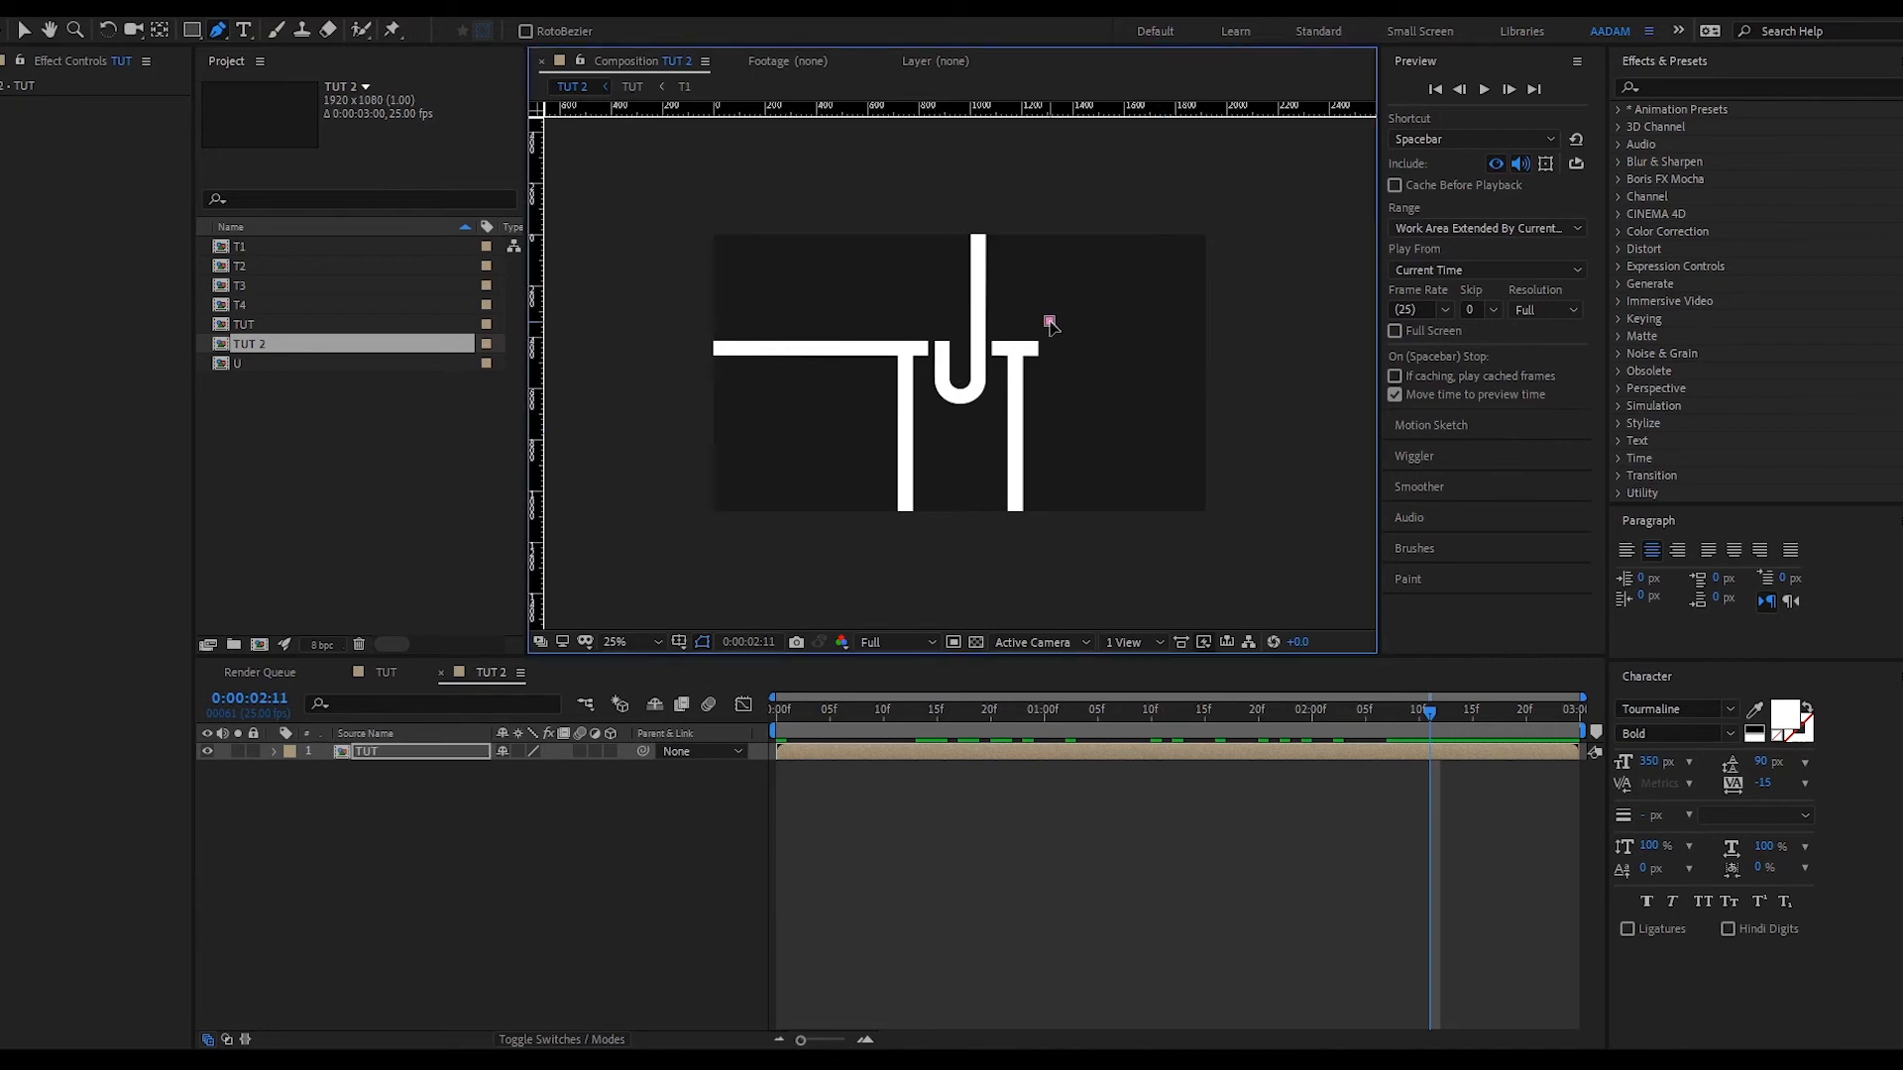
{"action": "left_click", "coordinate": [881, 321]}
{"action": "left_click", "coordinate": [881, 424]}
{"action": "left_click", "coordinate": [1053, 424]}
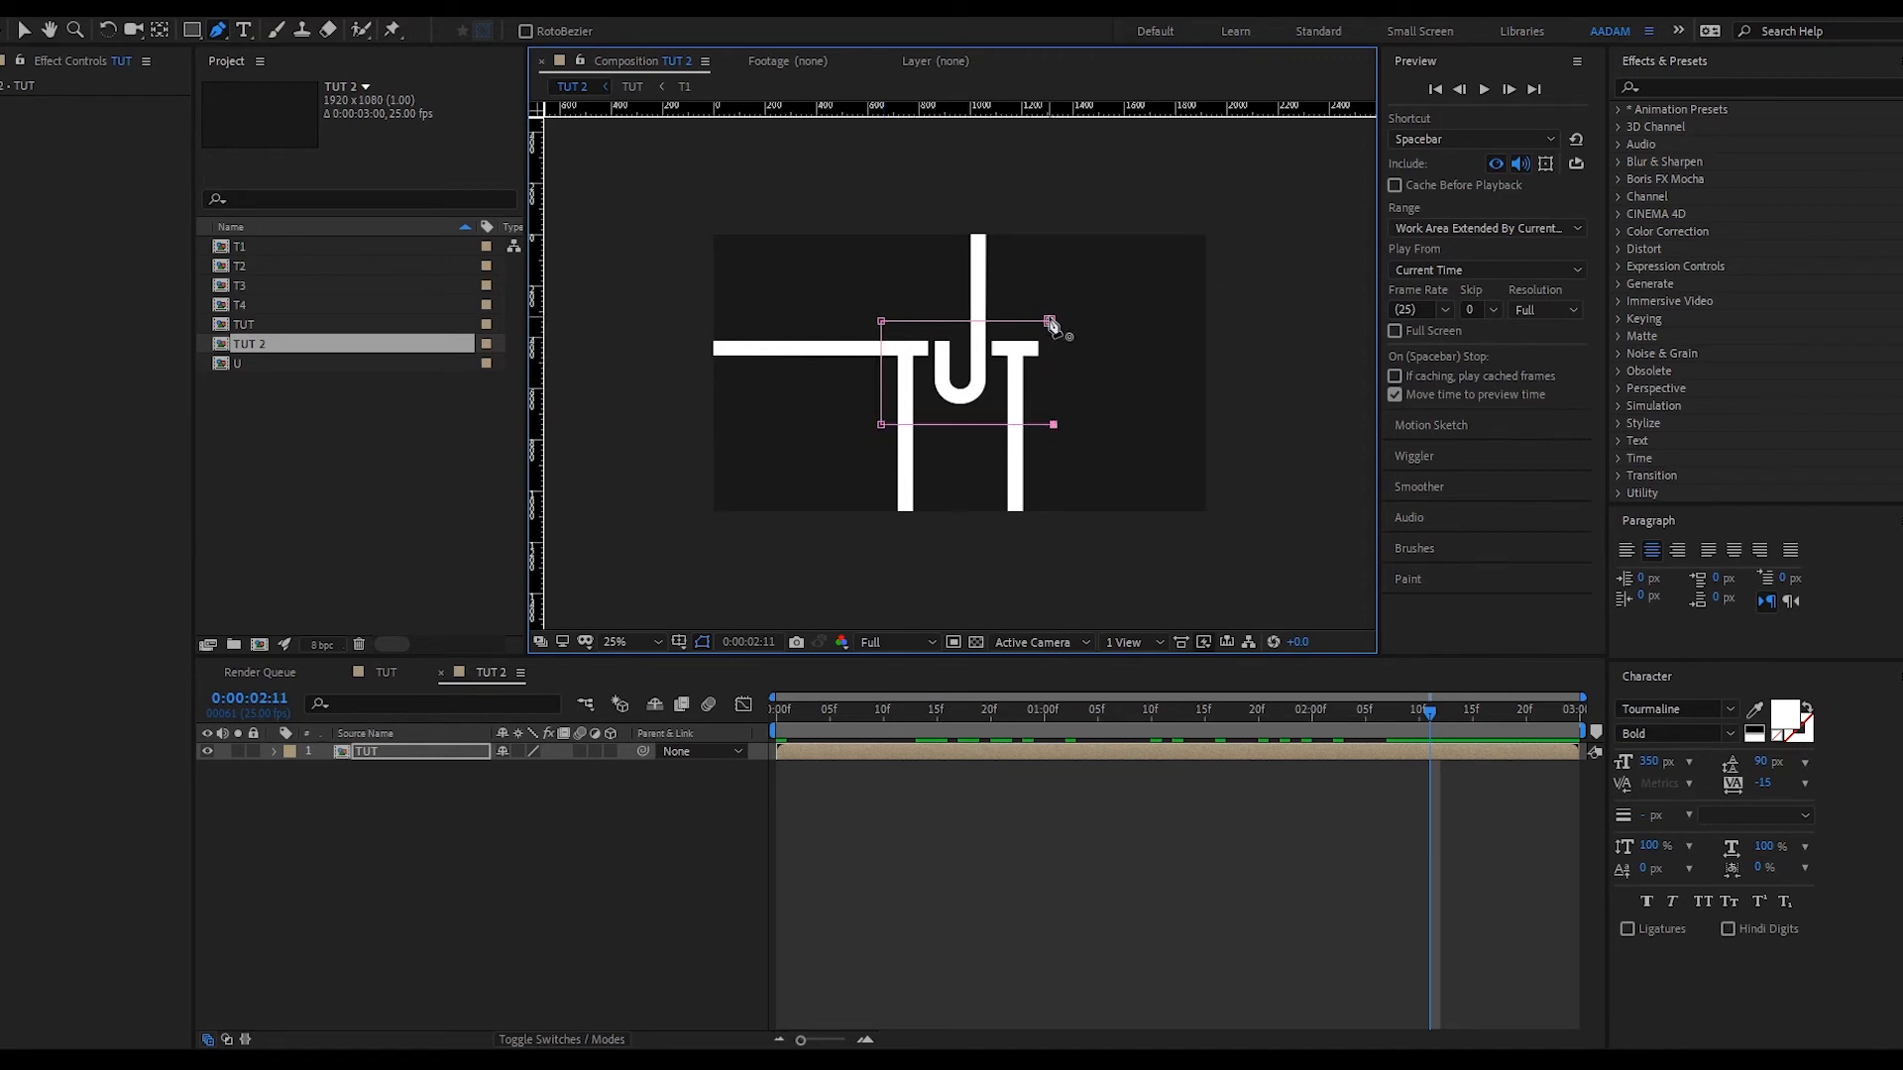
{"action": "left_click", "coordinate": [1050, 322]}
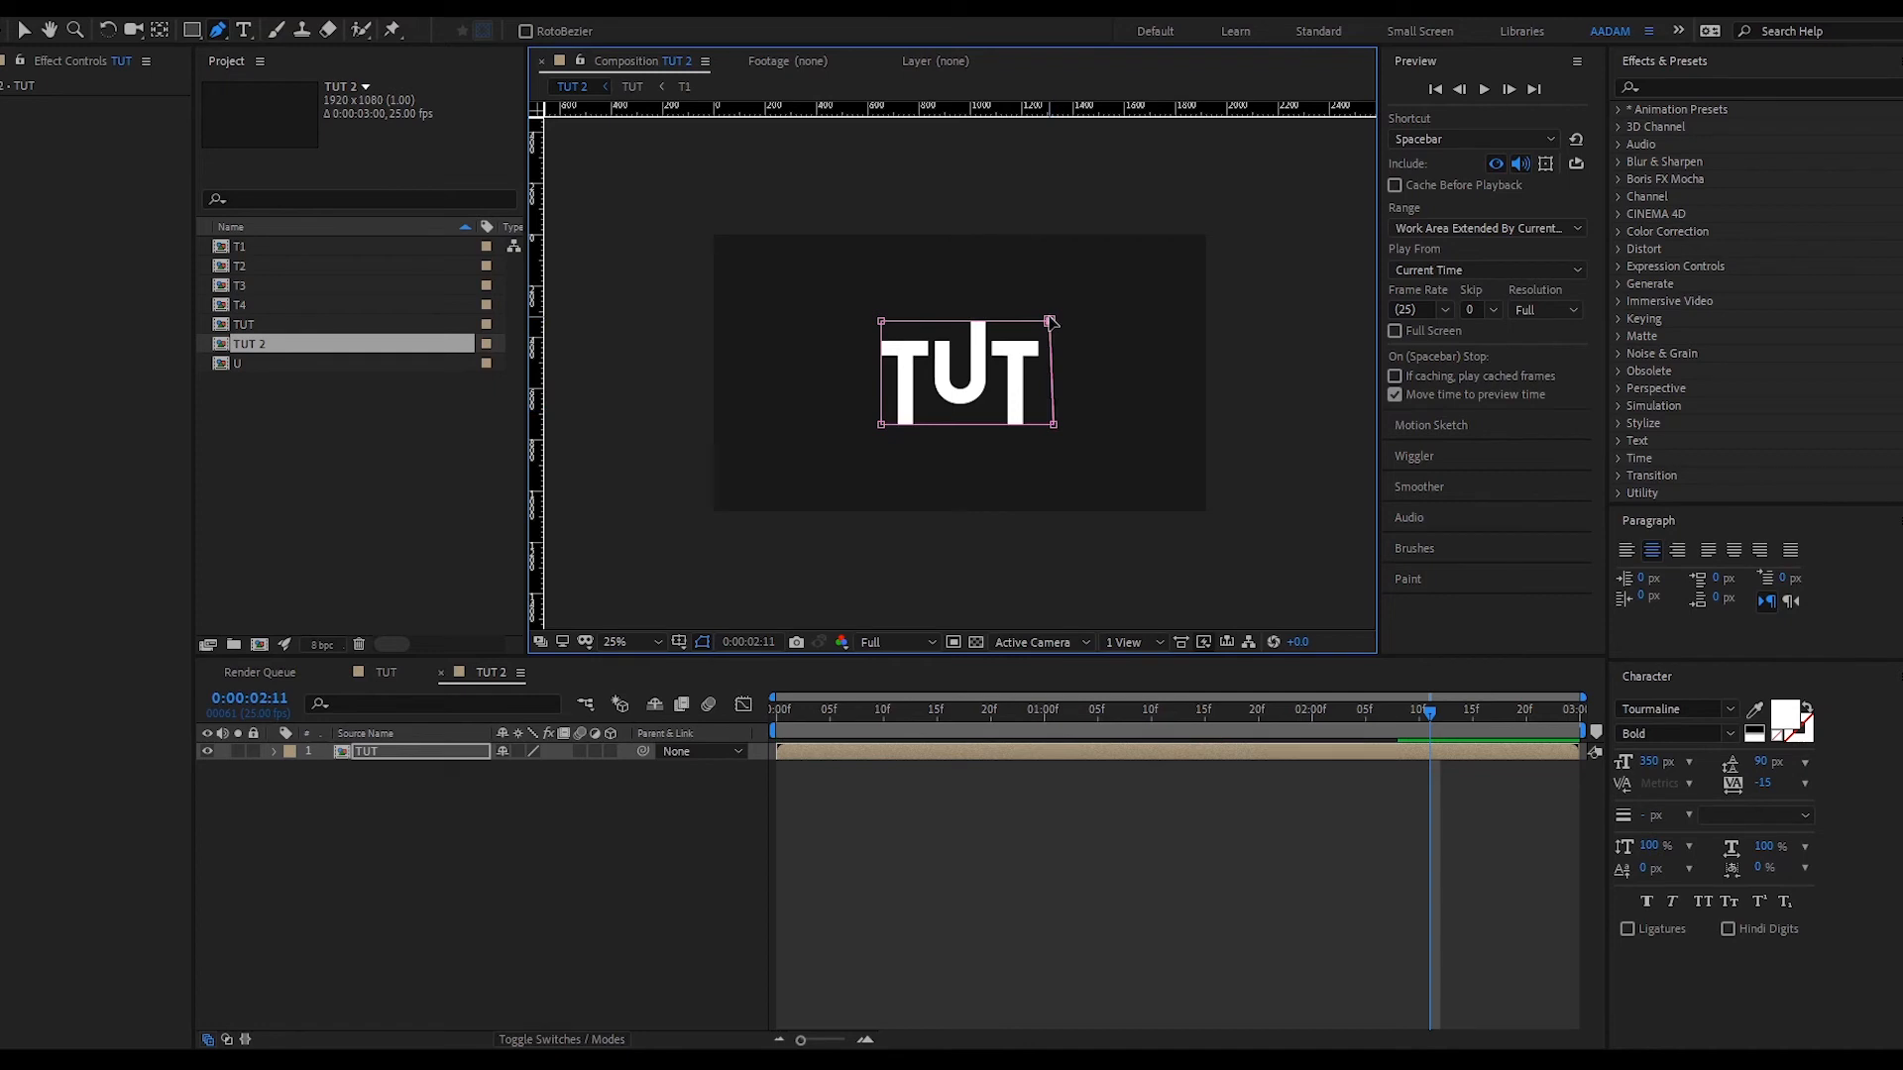
{"action": "left_click", "coordinate": [1175, 836]}
{"action": "mouse_move", "coordinate": [1432, 700]}
{"action": "left_mouse_down"}
{"action": "mouse_move", "coordinate": [1030, 728]}
{"action": "mouse_move", "coordinate": [831, 713]}
{"action": "mouse_move", "coordinate": [1156, 669]}
{"action": "mouse_move", "coordinate": [1493, 694]}
{"action": "mouse_move", "coordinate": [876, 712]}
{"action": "mouse_move", "coordinate": [1234, 712]}
{"action": "left_mouse_up"}
- Open the TUT precomp, then the T4 precomp, and select the T4 shape layer
{"action": "double_click", "coordinate": [965, 755]}
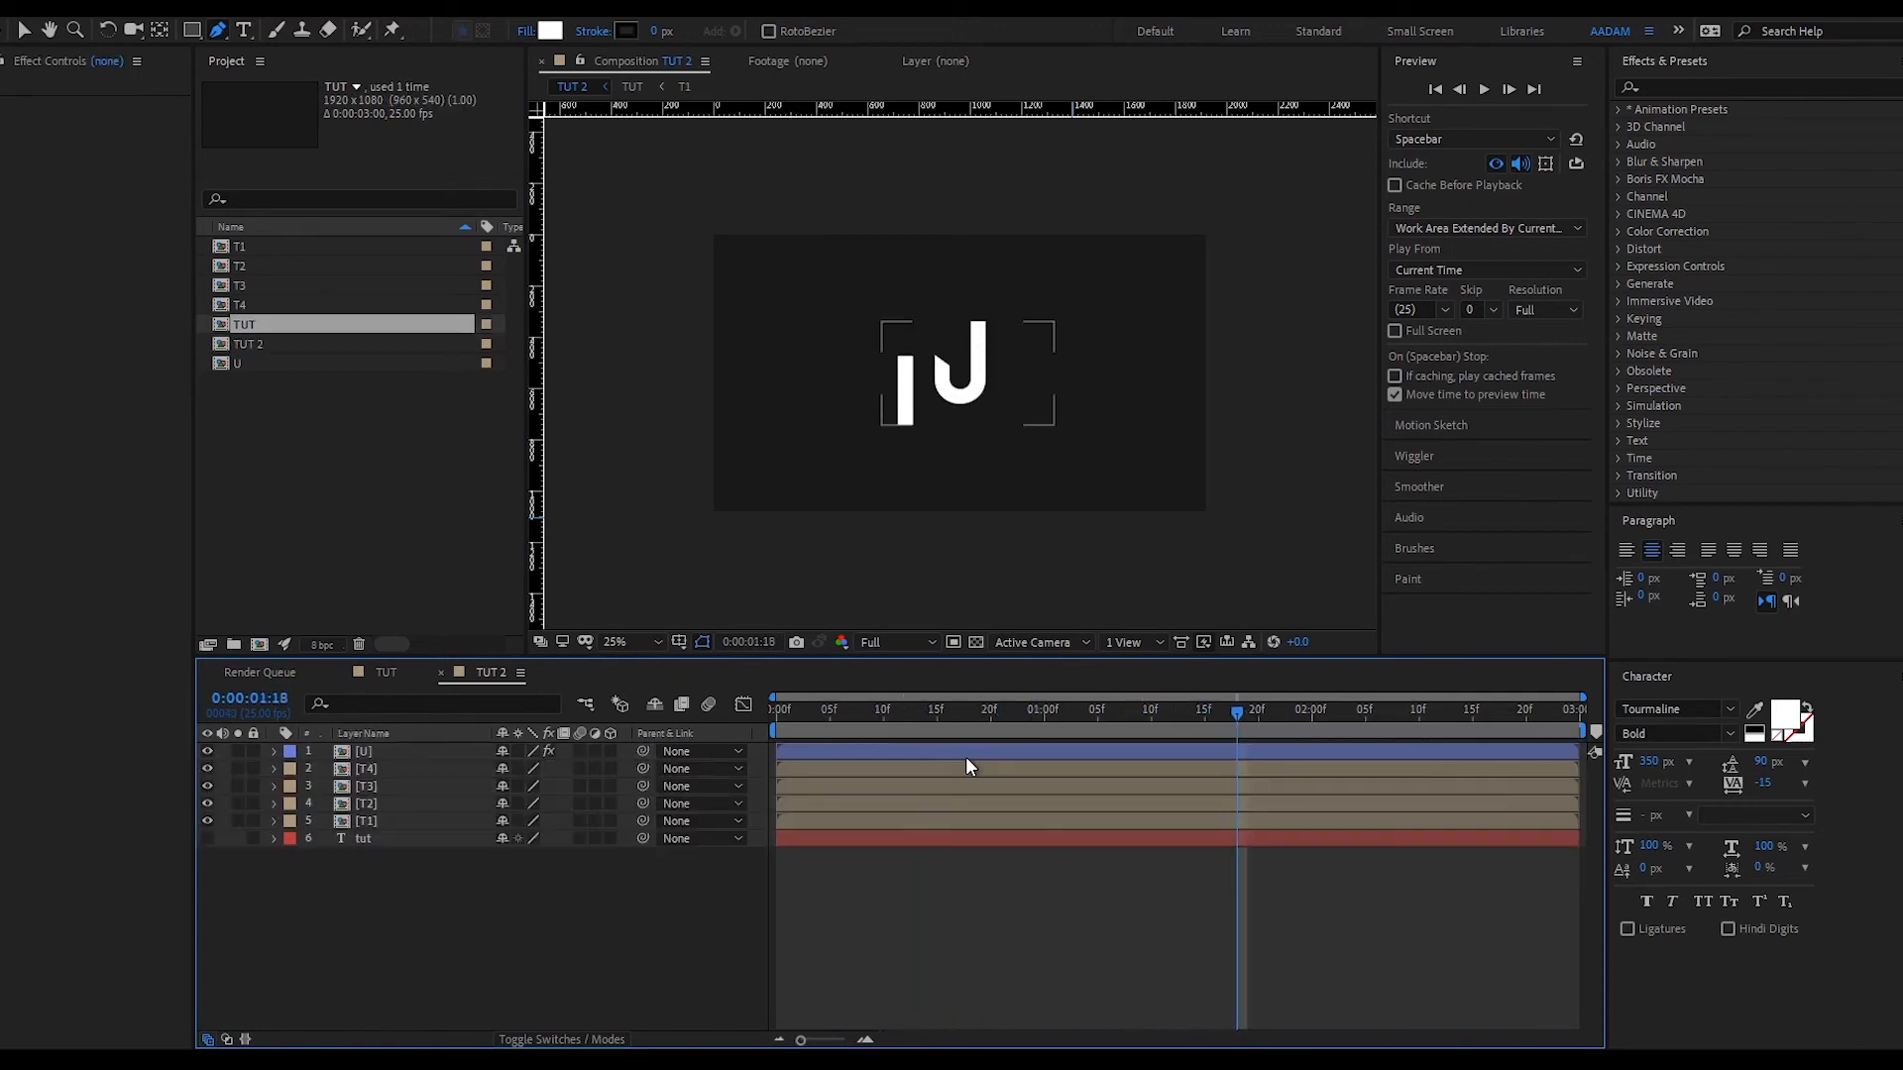
{"action": "left_click", "coordinate": [886, 773]}
{"action": "double_click", "coordinate": [877, 771]}
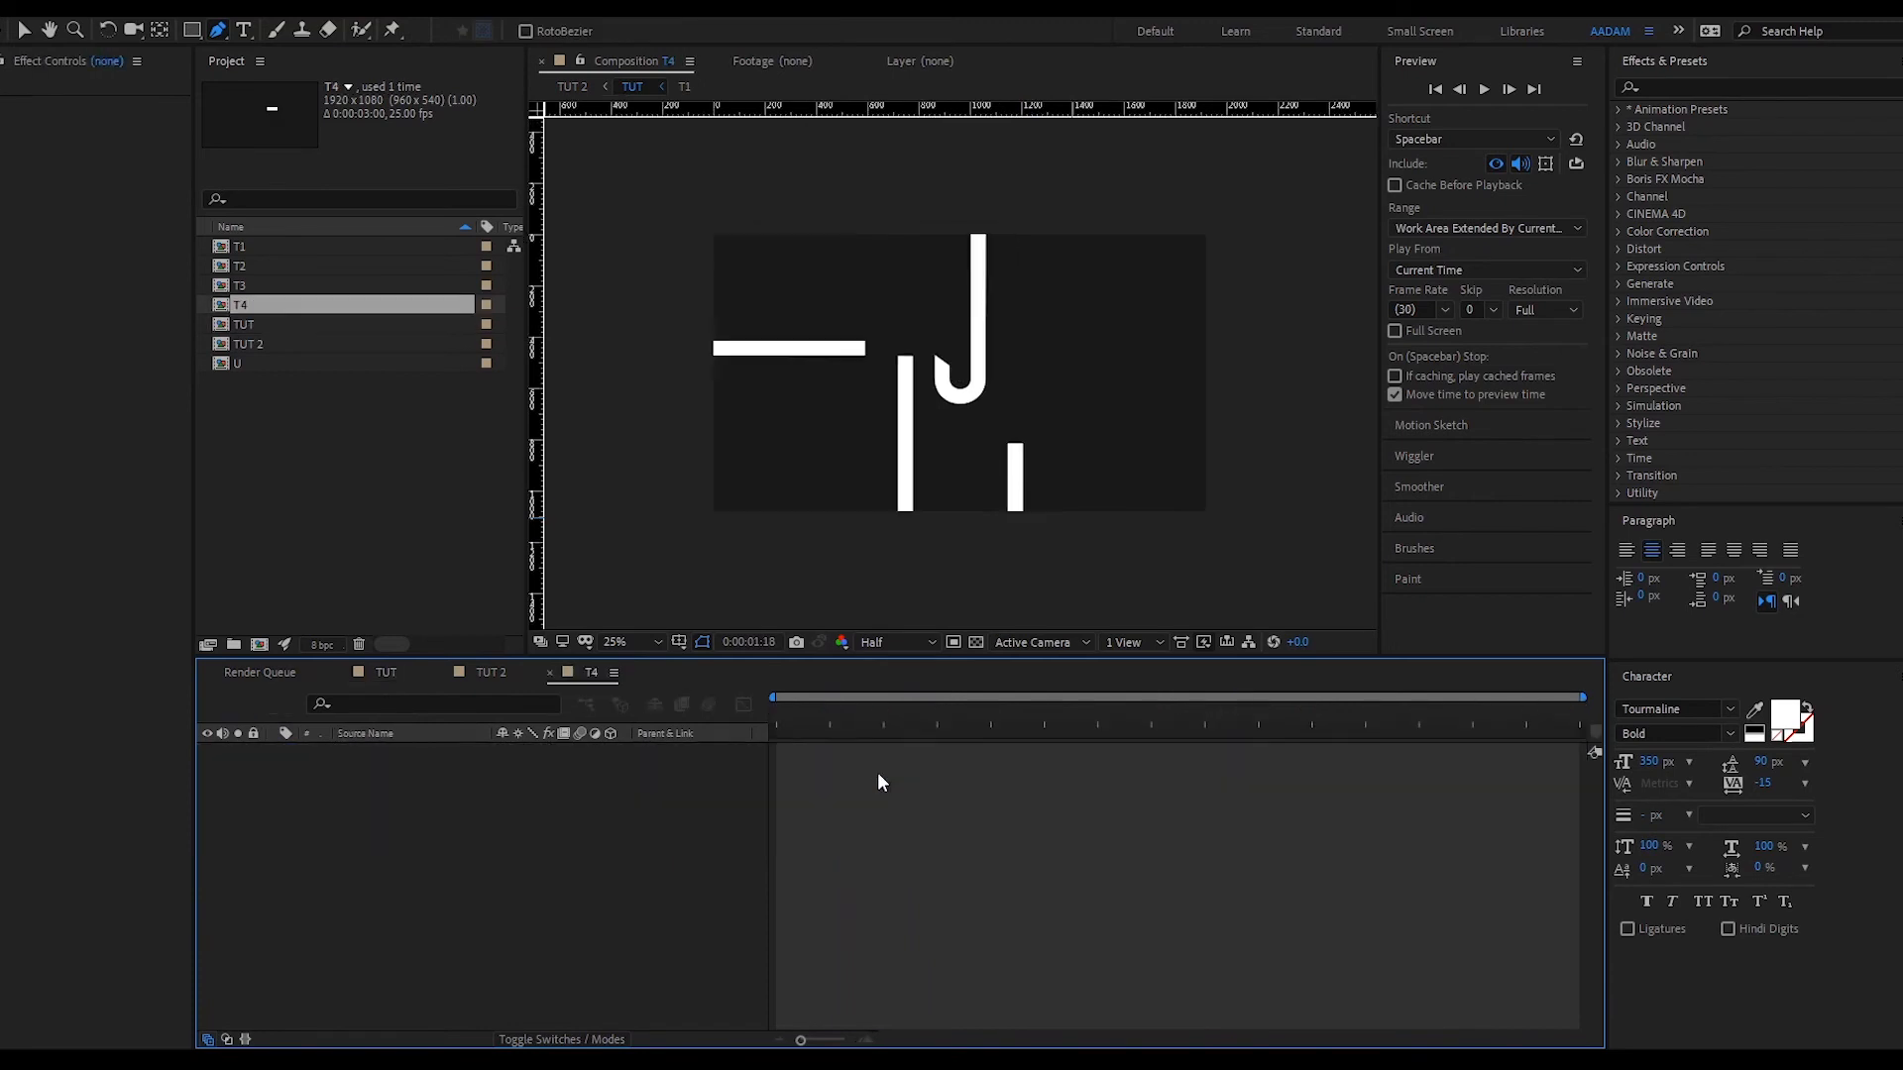
{"action": "left_click", "coordinate": [827, 753]}
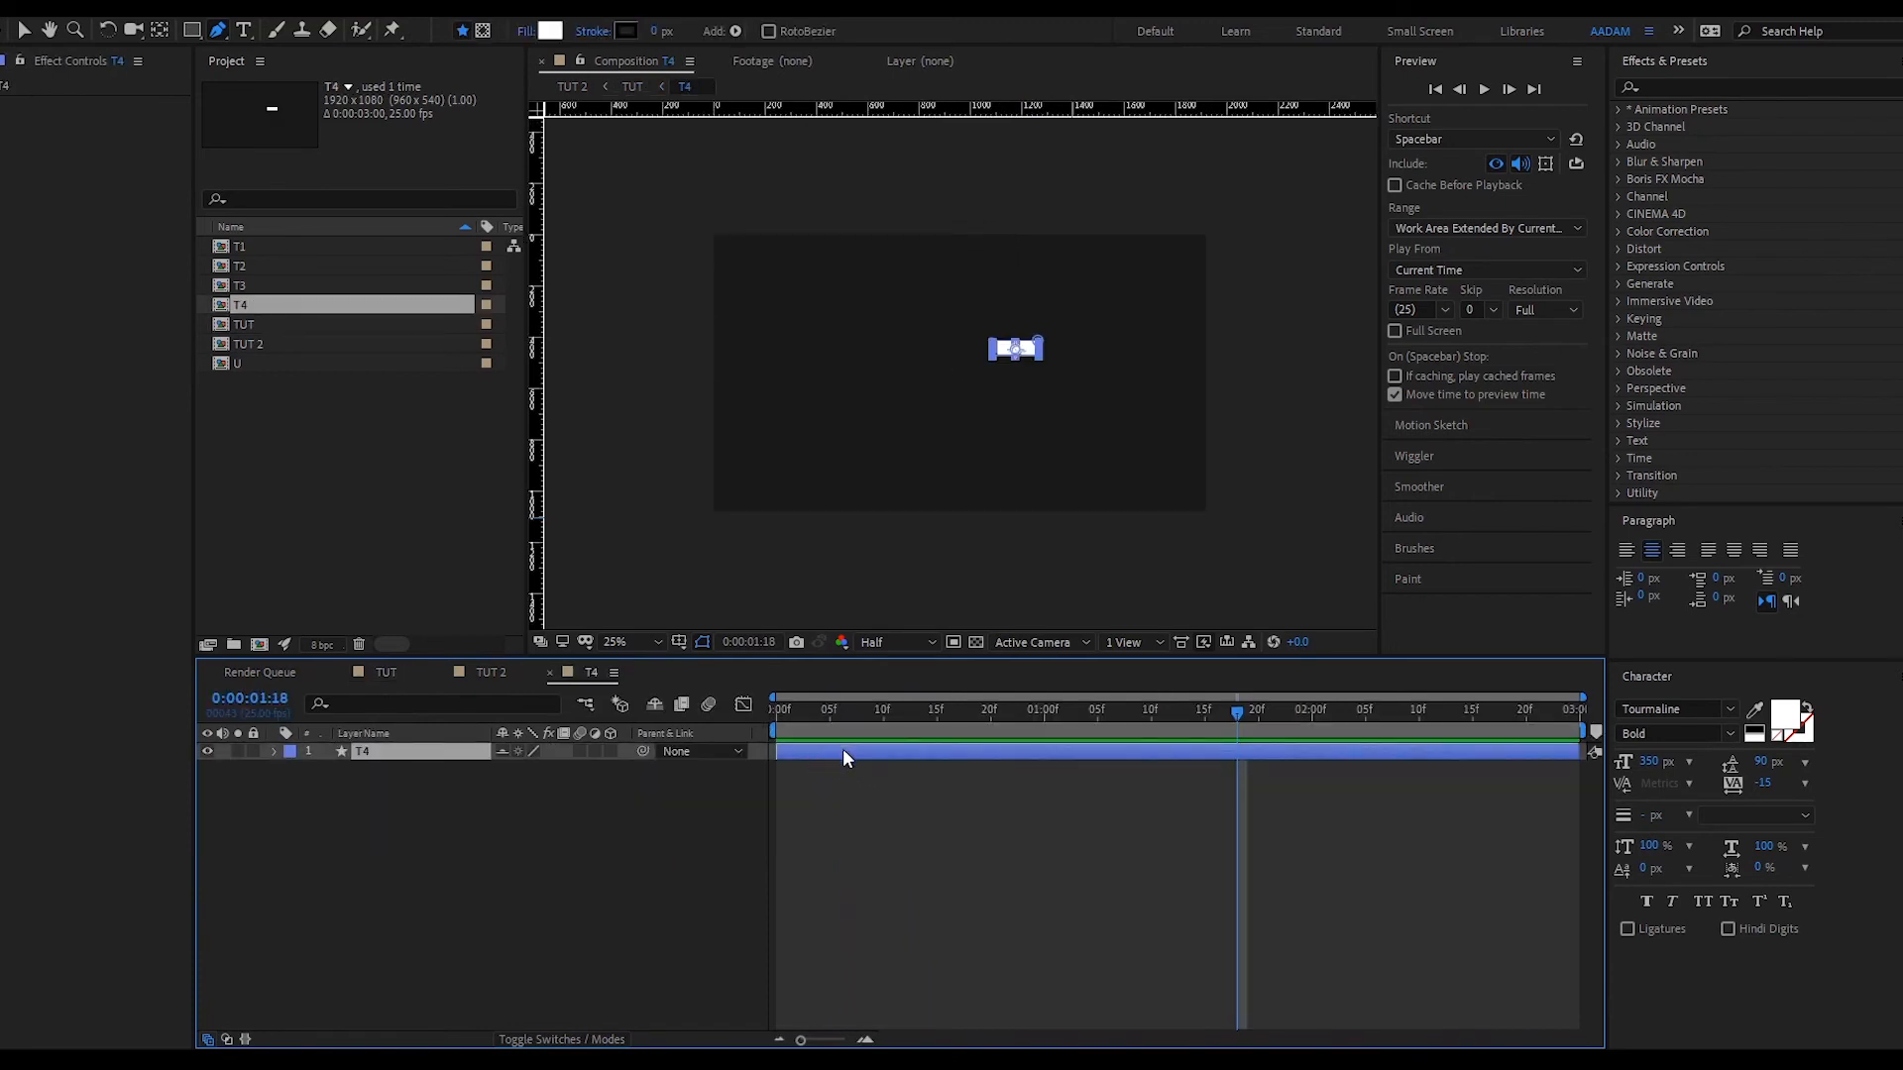
{"action": "left_click", "coordinate": [550, 32]}
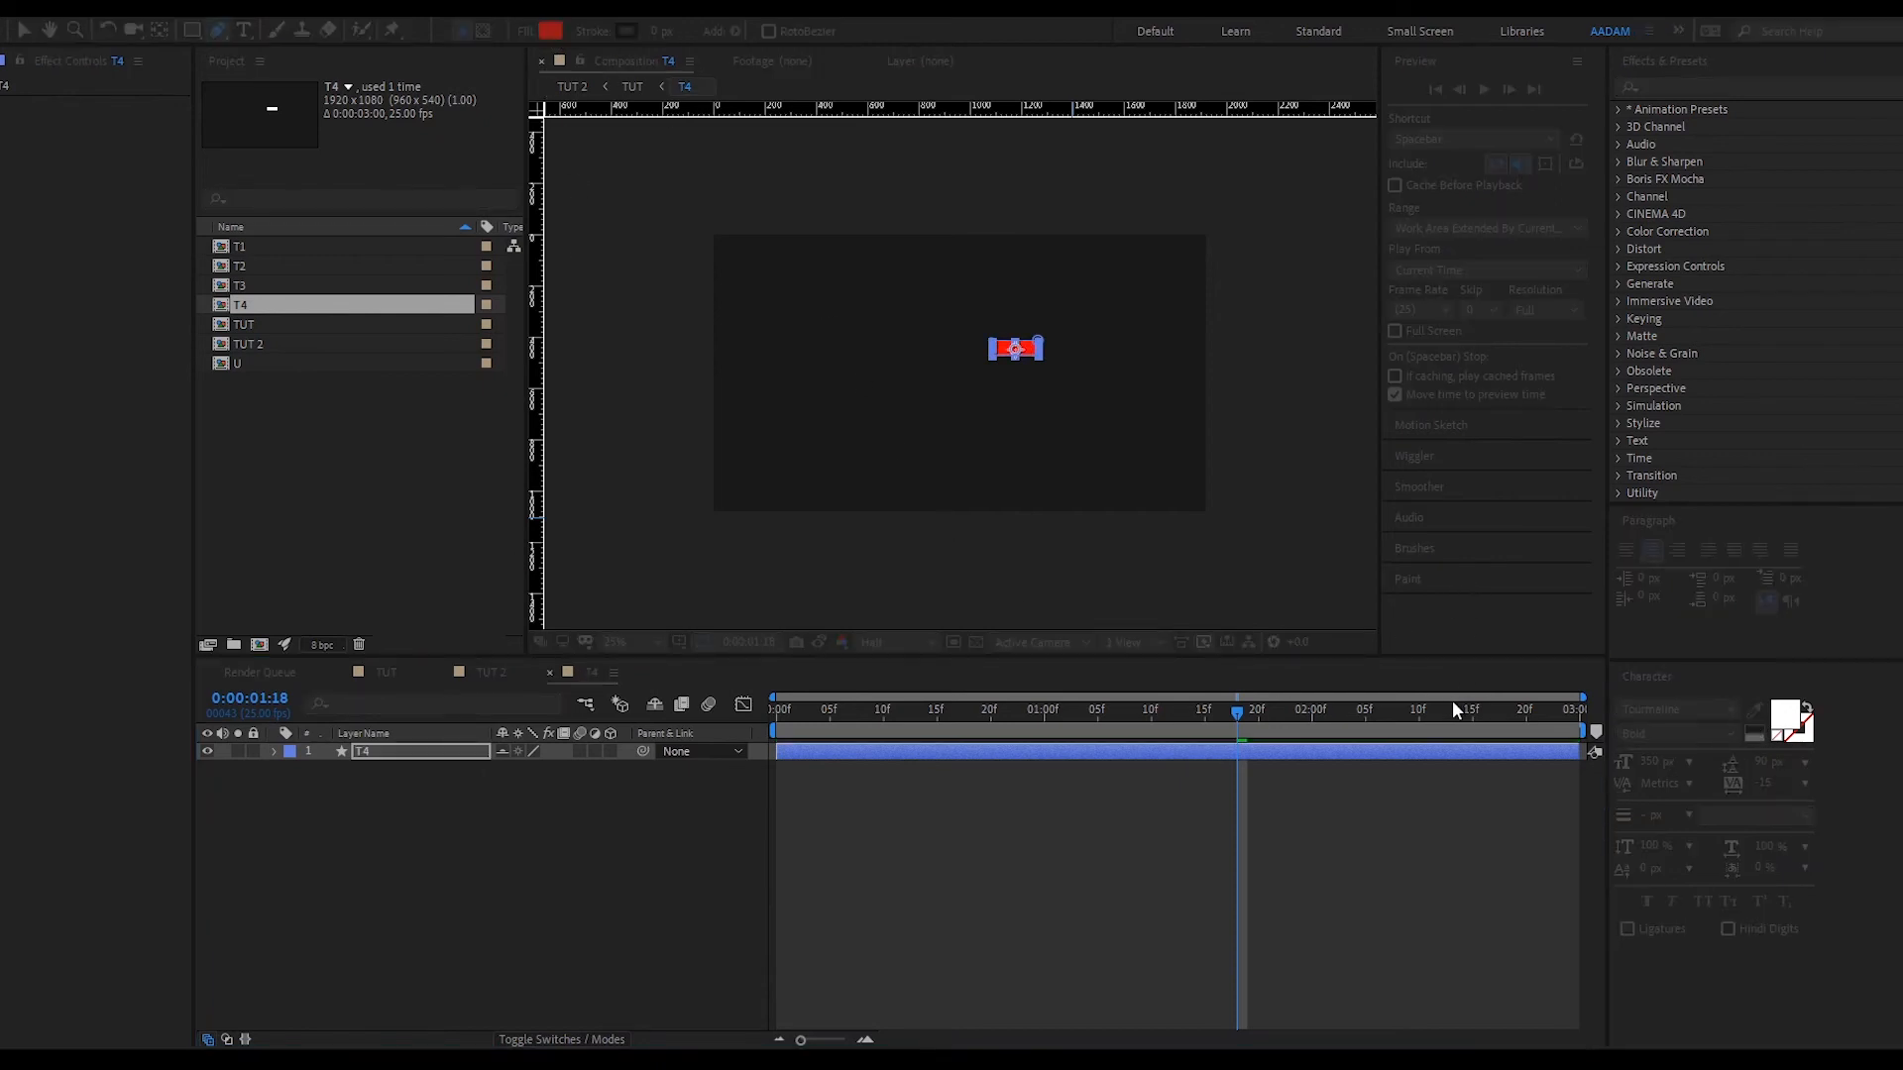
- Try a red fill on the T4 shape and switch between the TUT 2, T4 and TUT tabs
{"action": "key", "text": "Return"}
{"action": "left_click", "coordinate": [1031, 894]}
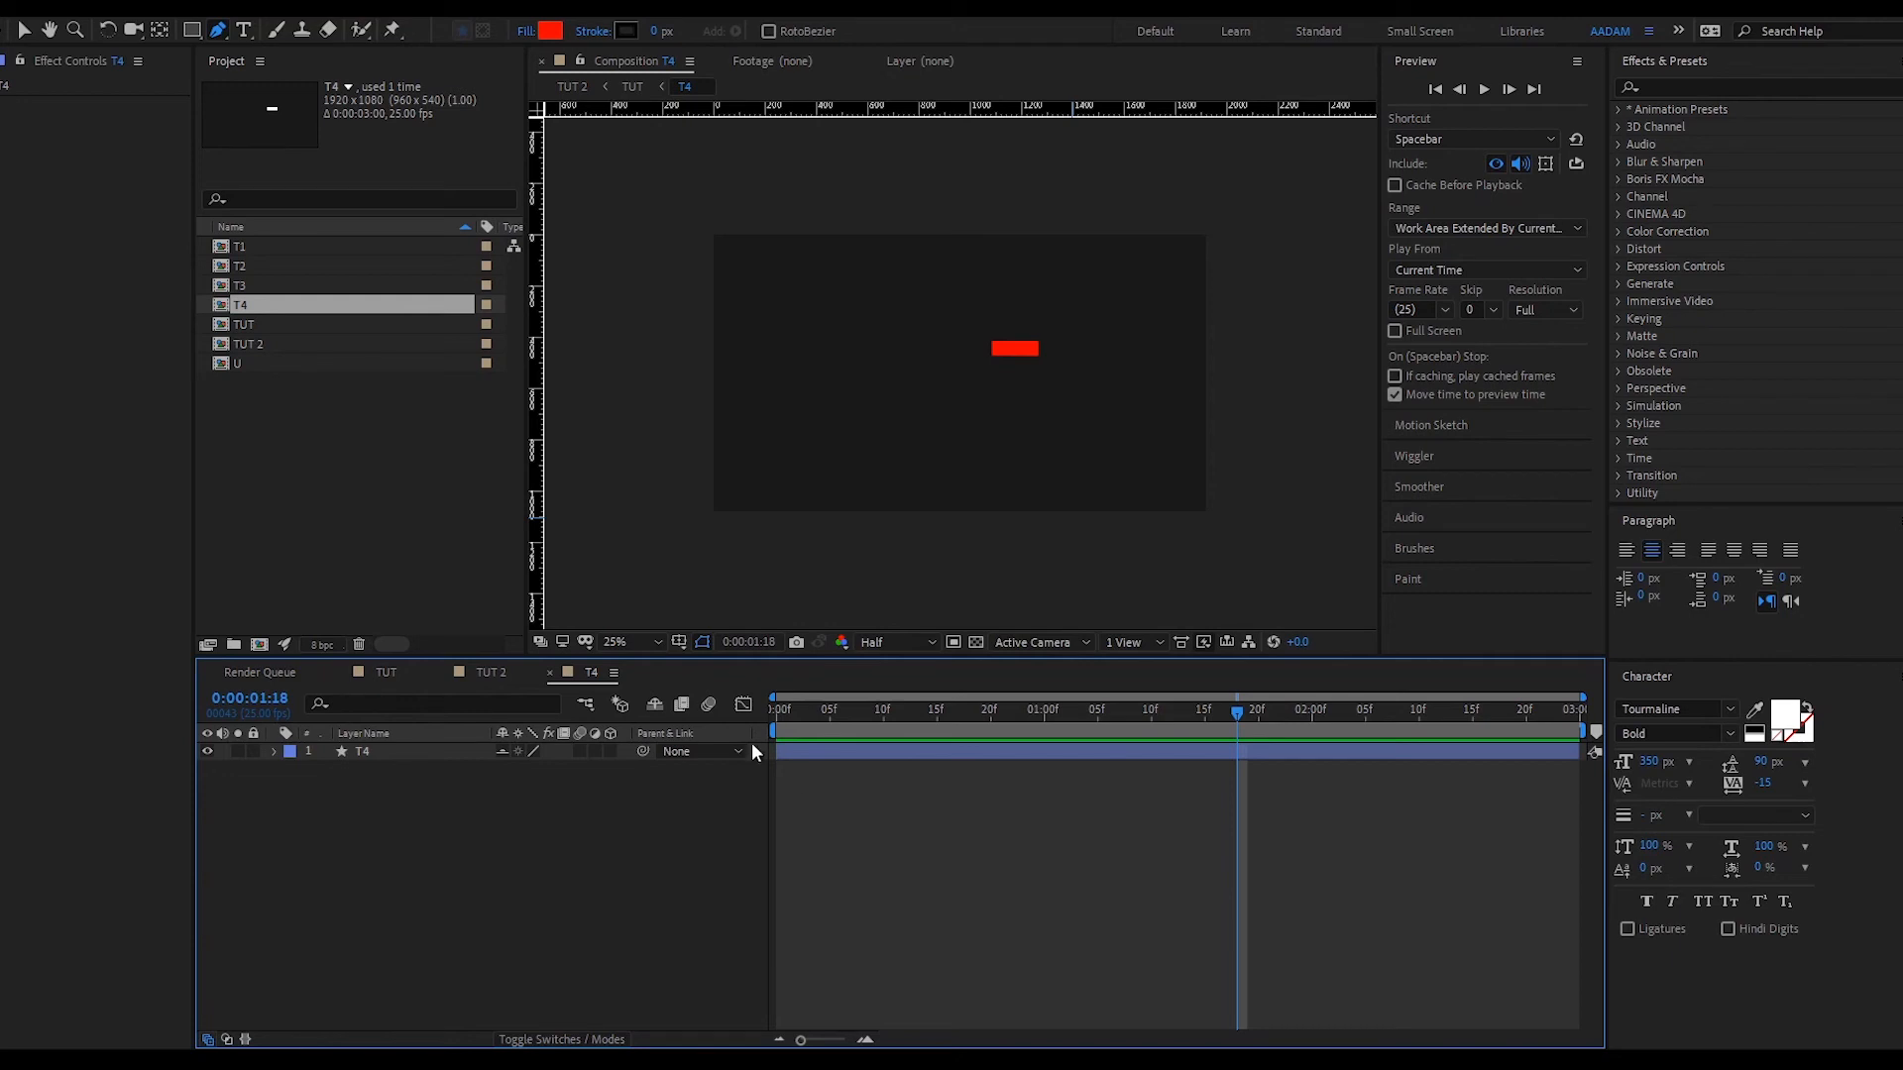
{"action": "left_click", "coordinate": [480, 672]}
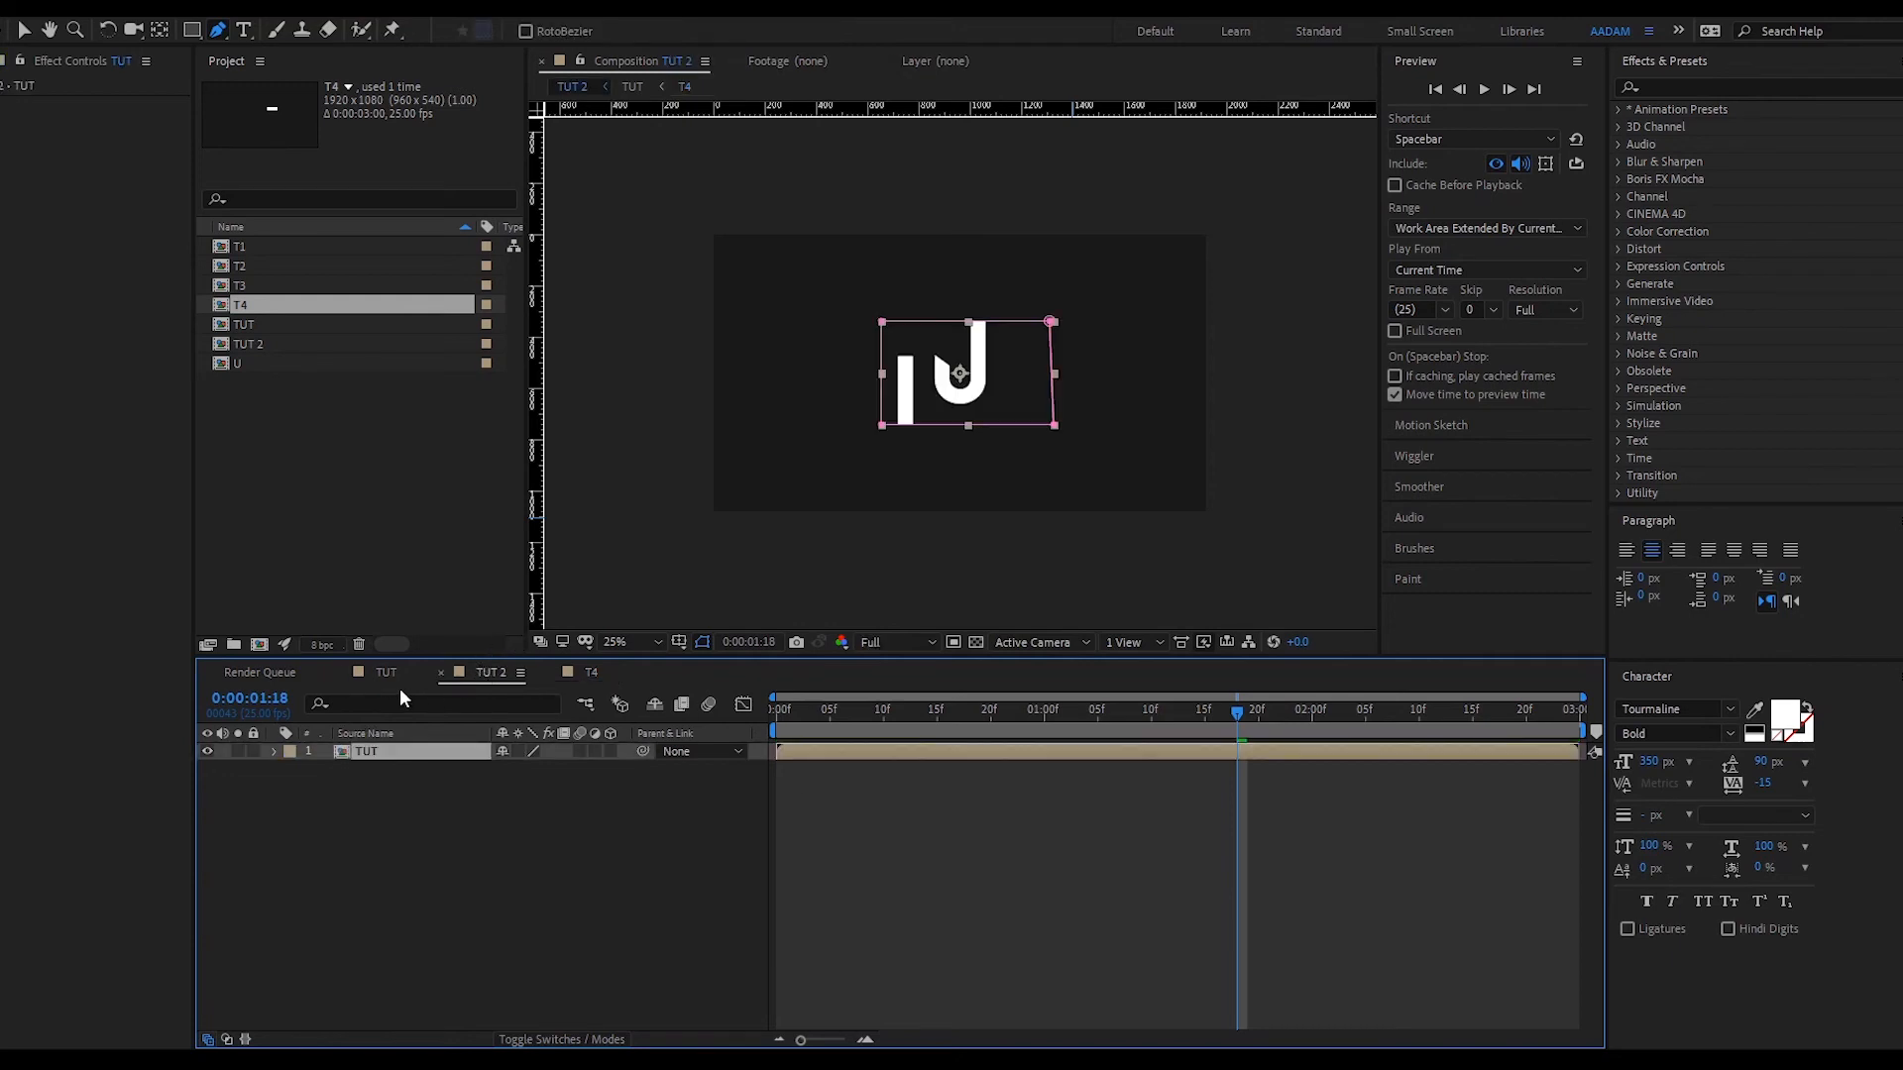
{"action": "left_click", "coordinate": [591, 672]}
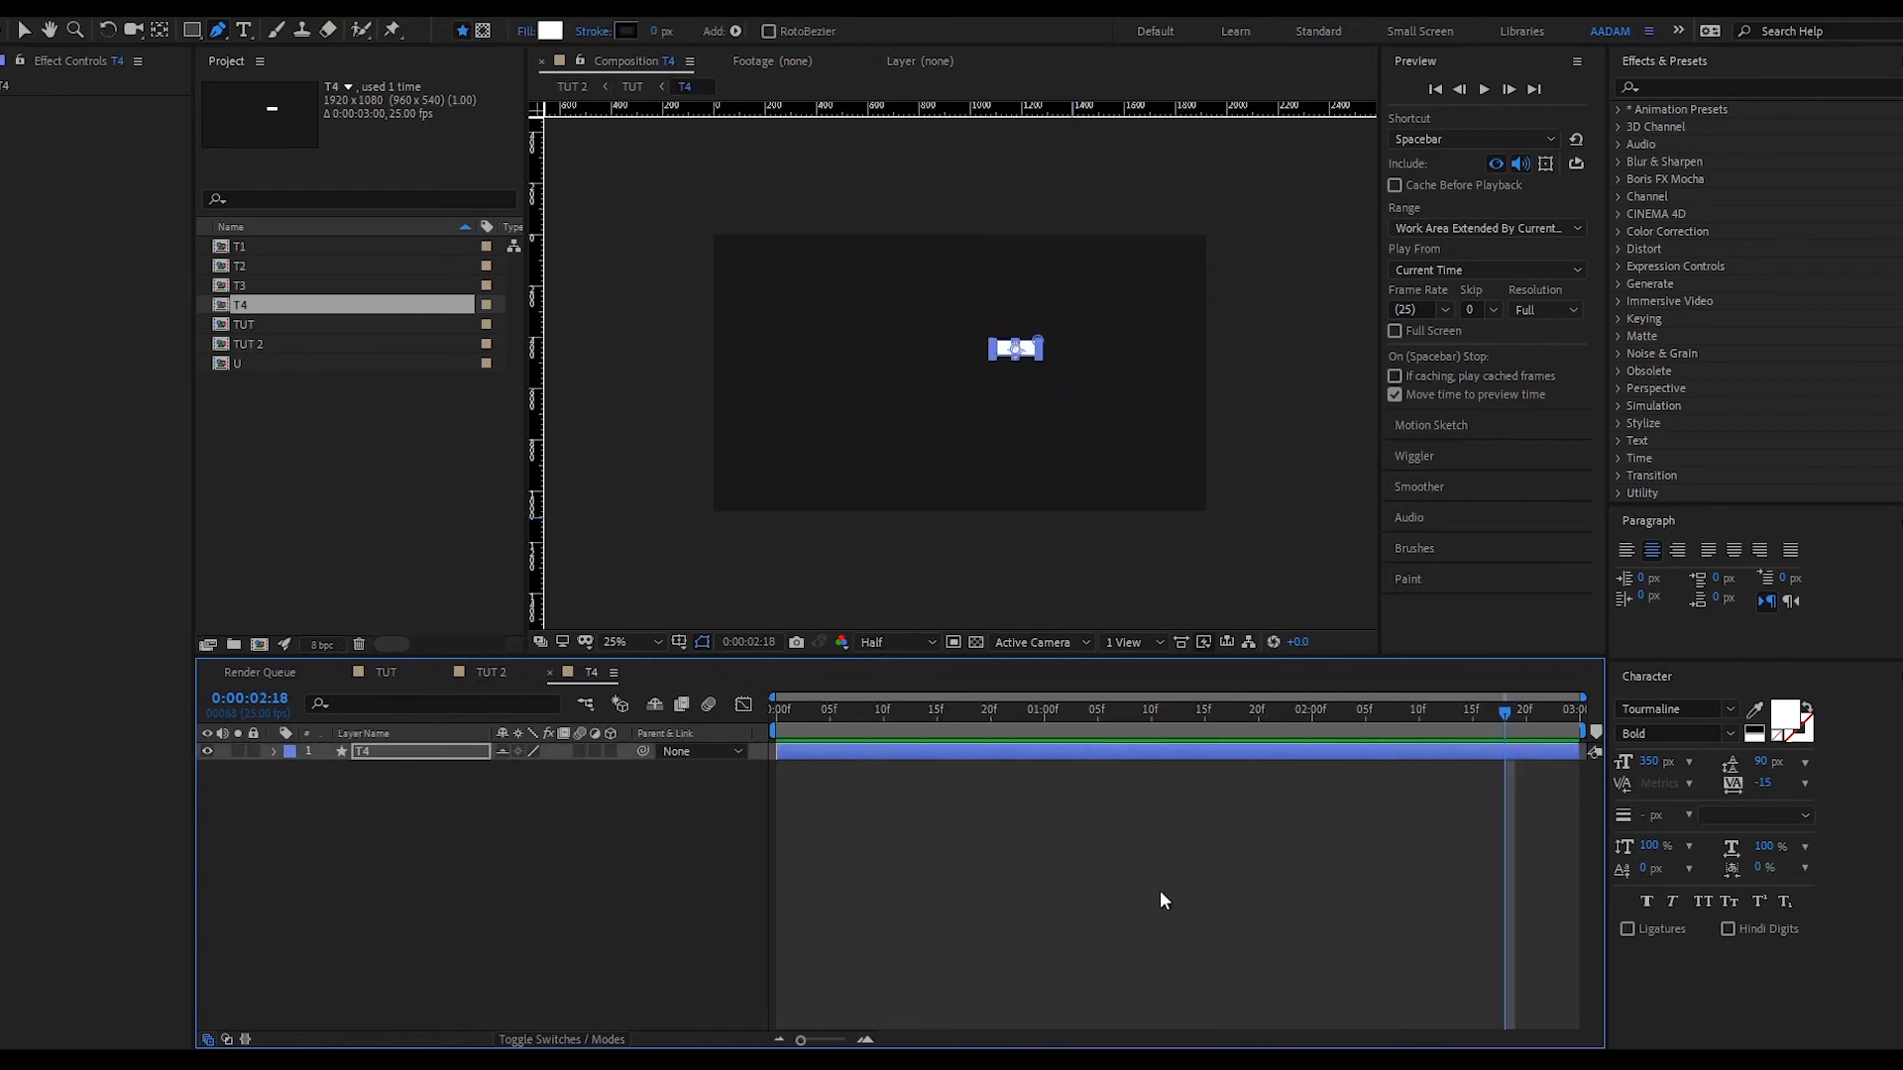
{"action": "left_click", "coordinate": [382, 671]}
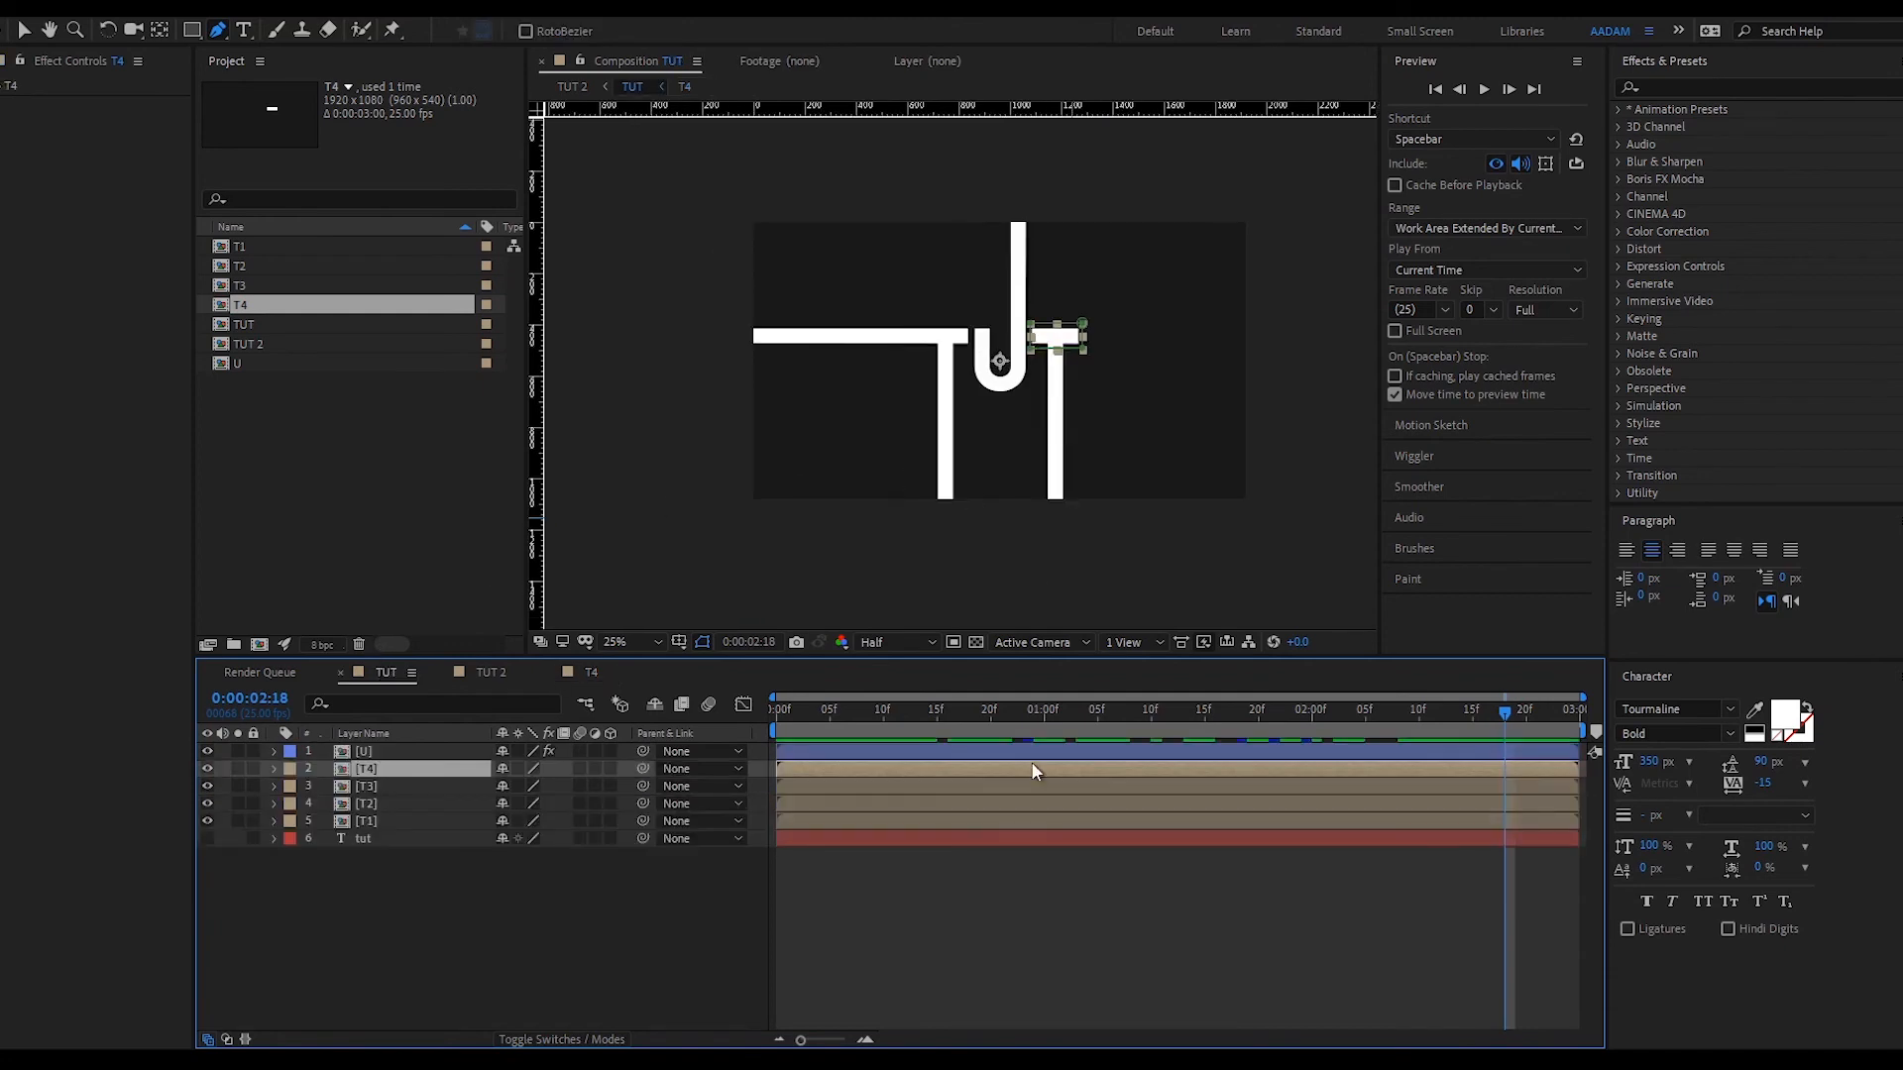
{"action": "left_click", "coordinate": [818, 874]}
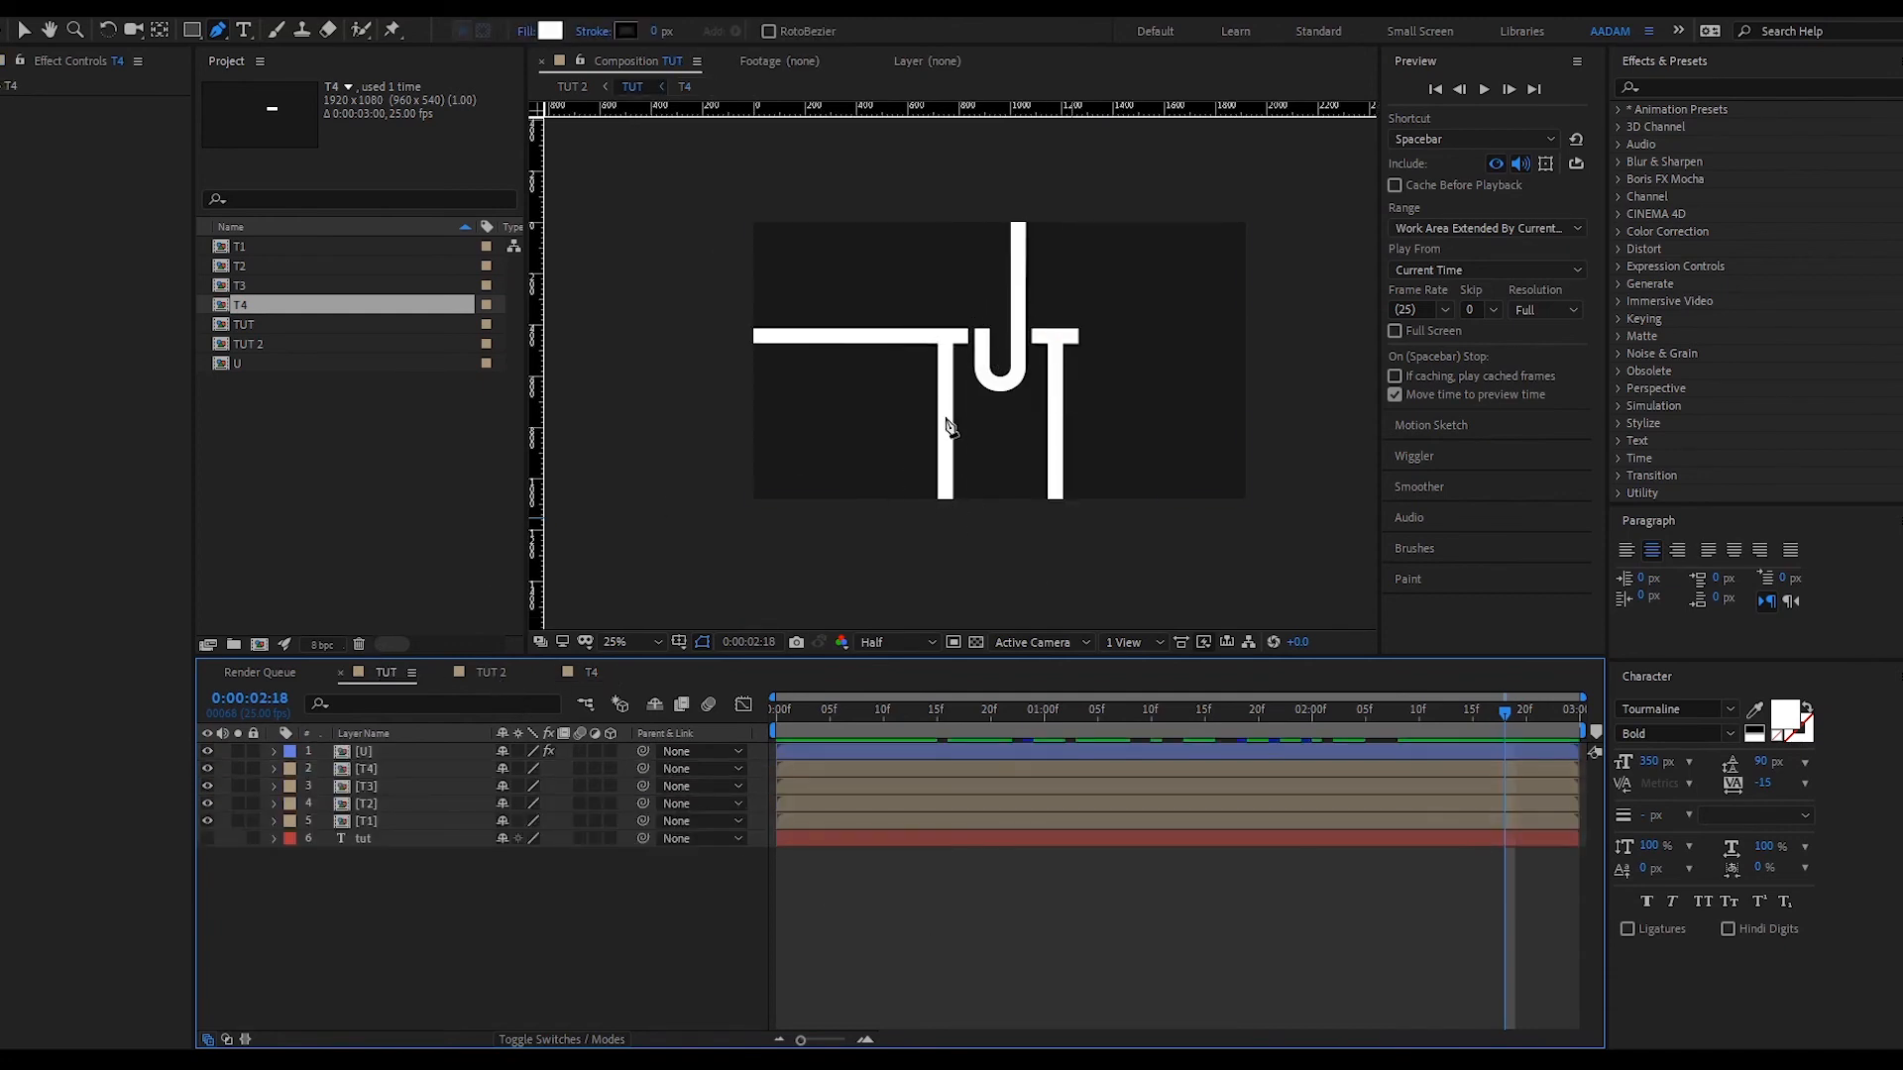
- Return to TUT 2 and duplicate the TUT layer with Ctrl+D
{"action": "key", "text": "shift+Escape"}
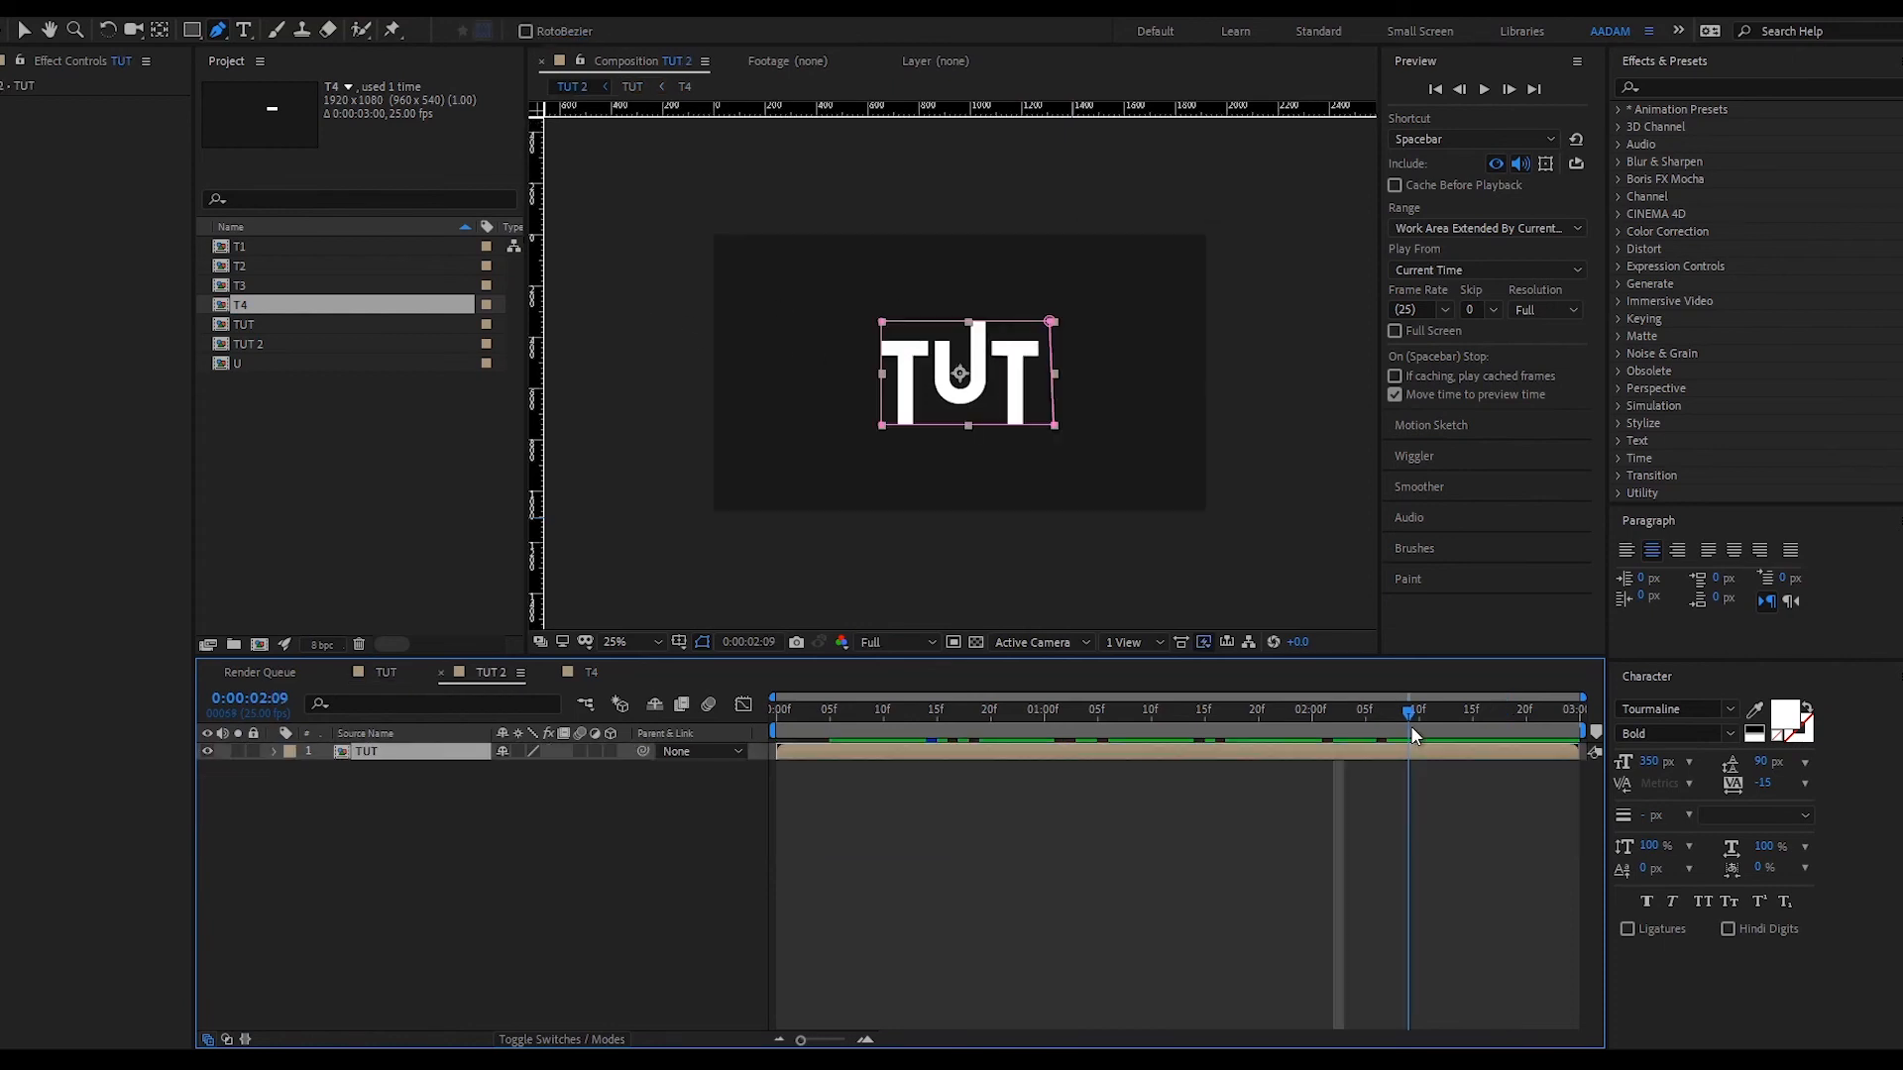
{"action": "left_click_drag", "start_coordinate": [841, 719], "coordinate": [1219, 715]}
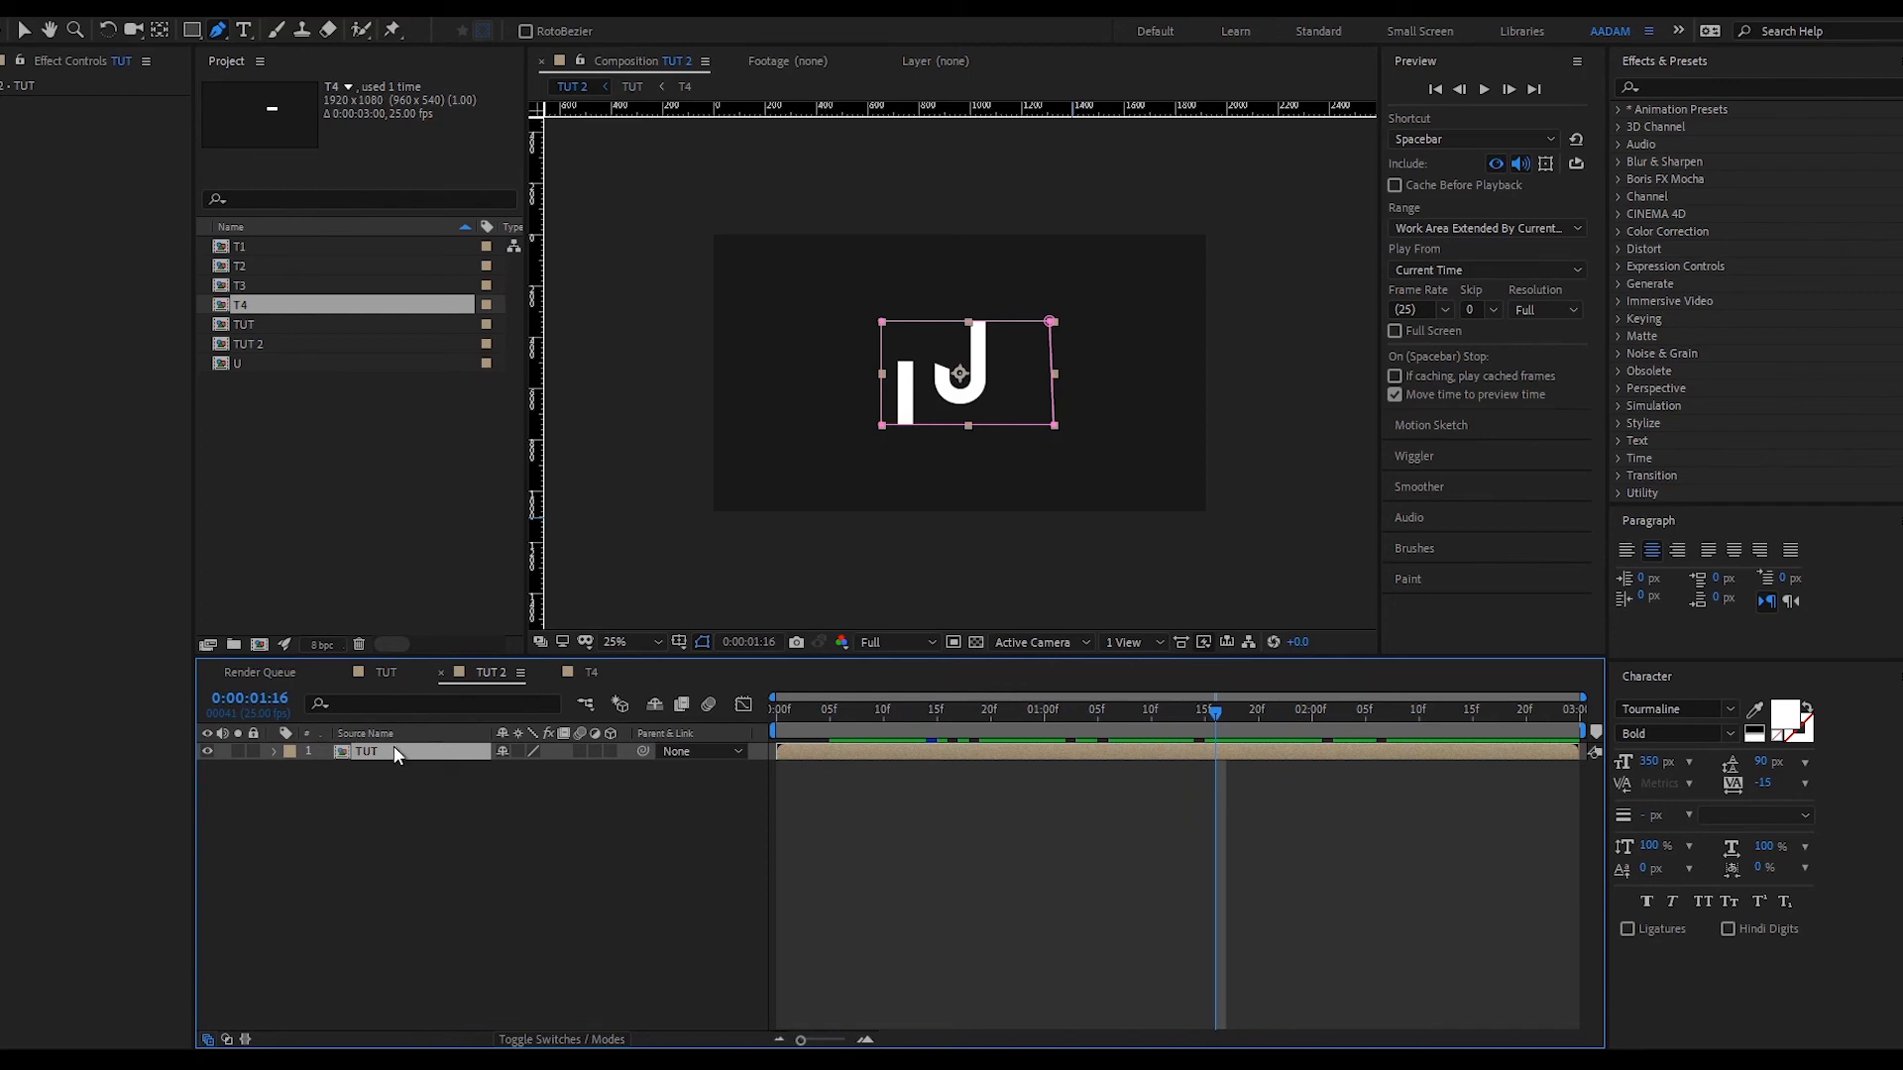
{"action": "key", "text": "ctrl+d"}
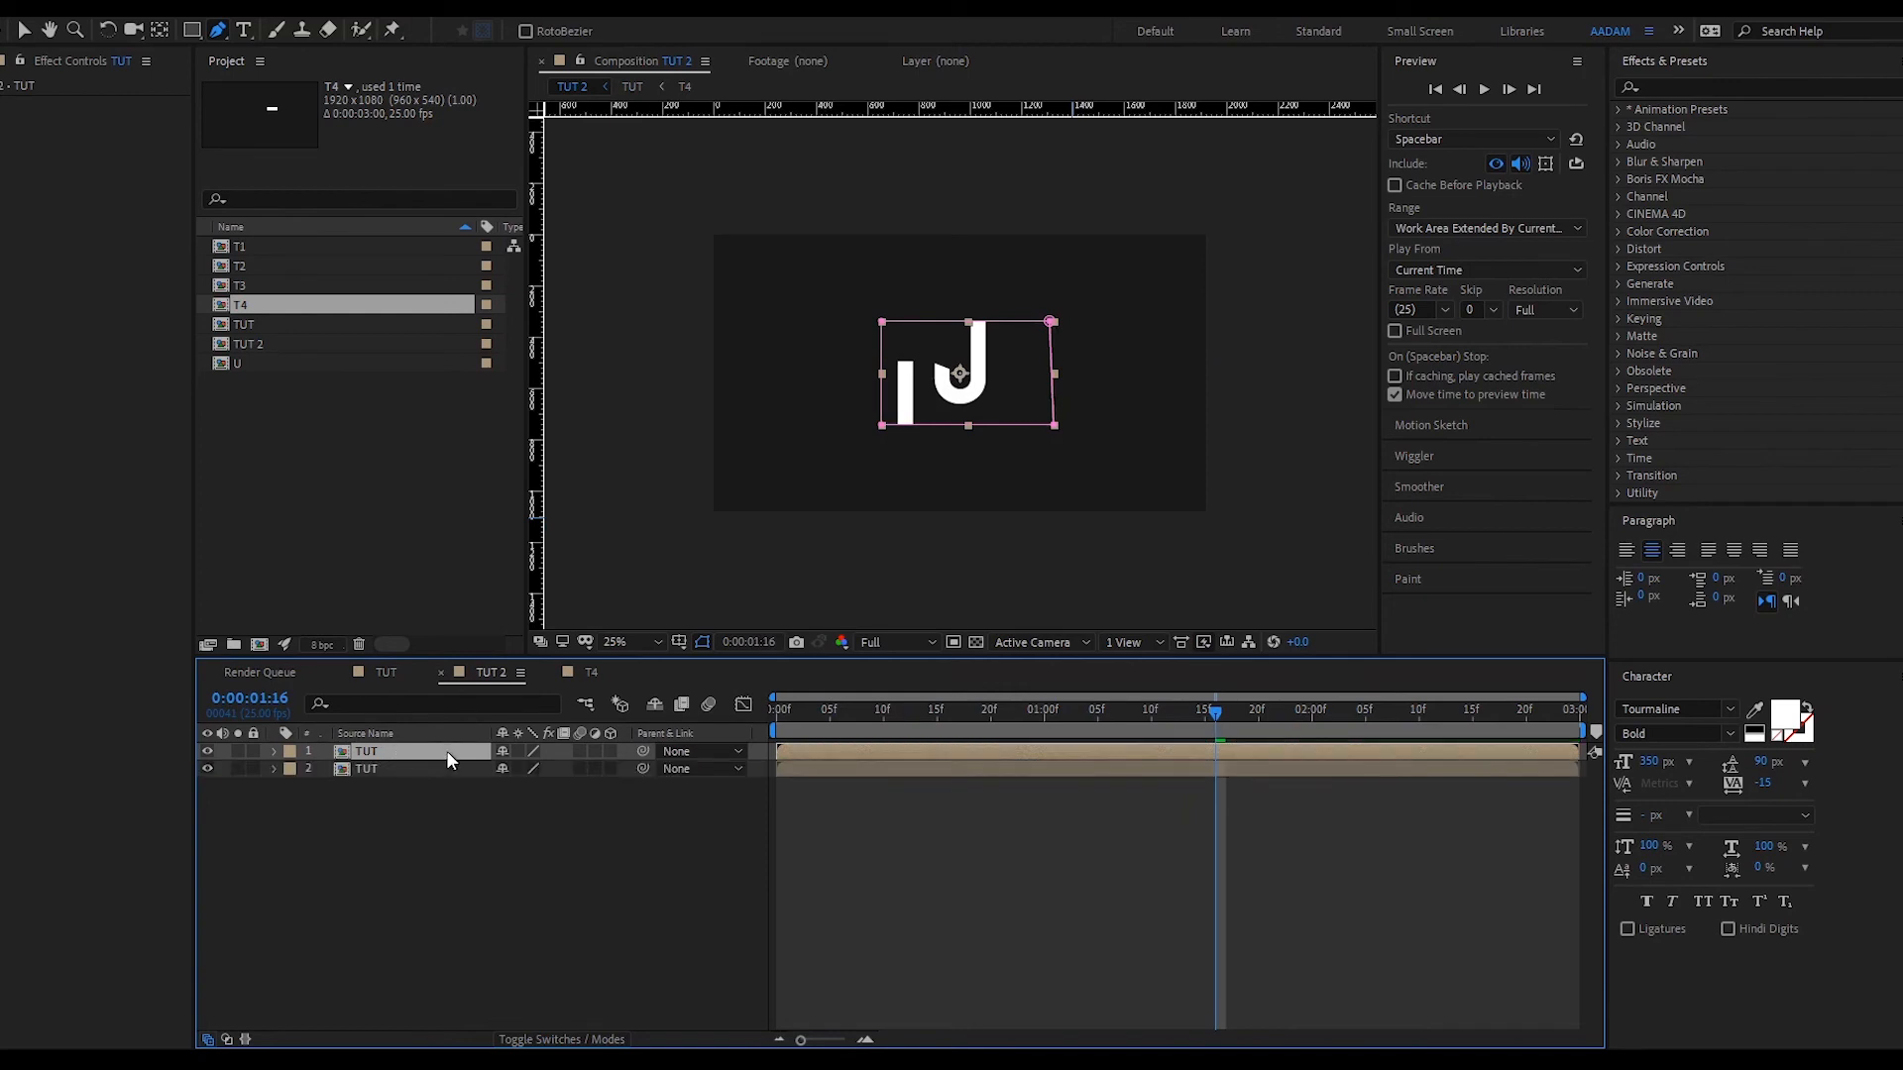
- Duplicate the TUT layer in TUT 2 and add Curves to the top copy
{"action": "double_click", "coordinate": [446, 751]}
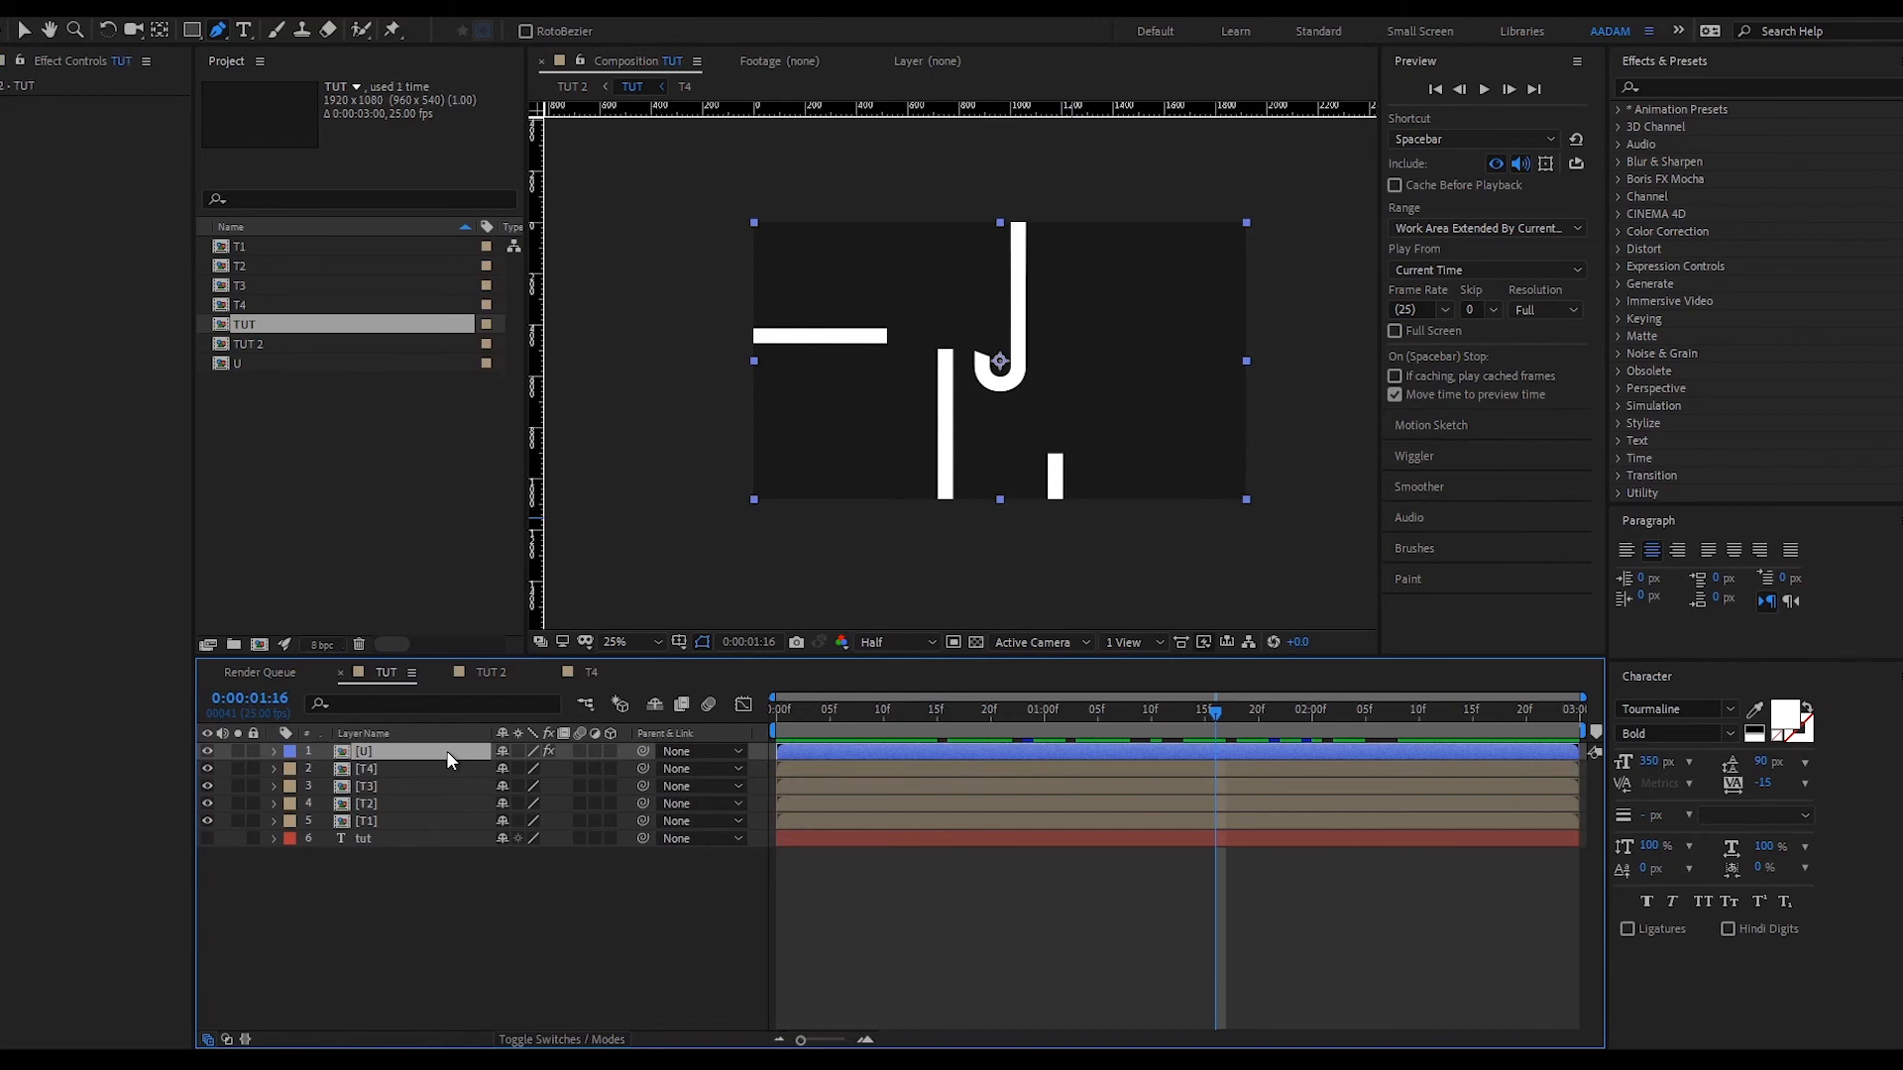
{"action": "left_click", "coordinate": [489, 672]}
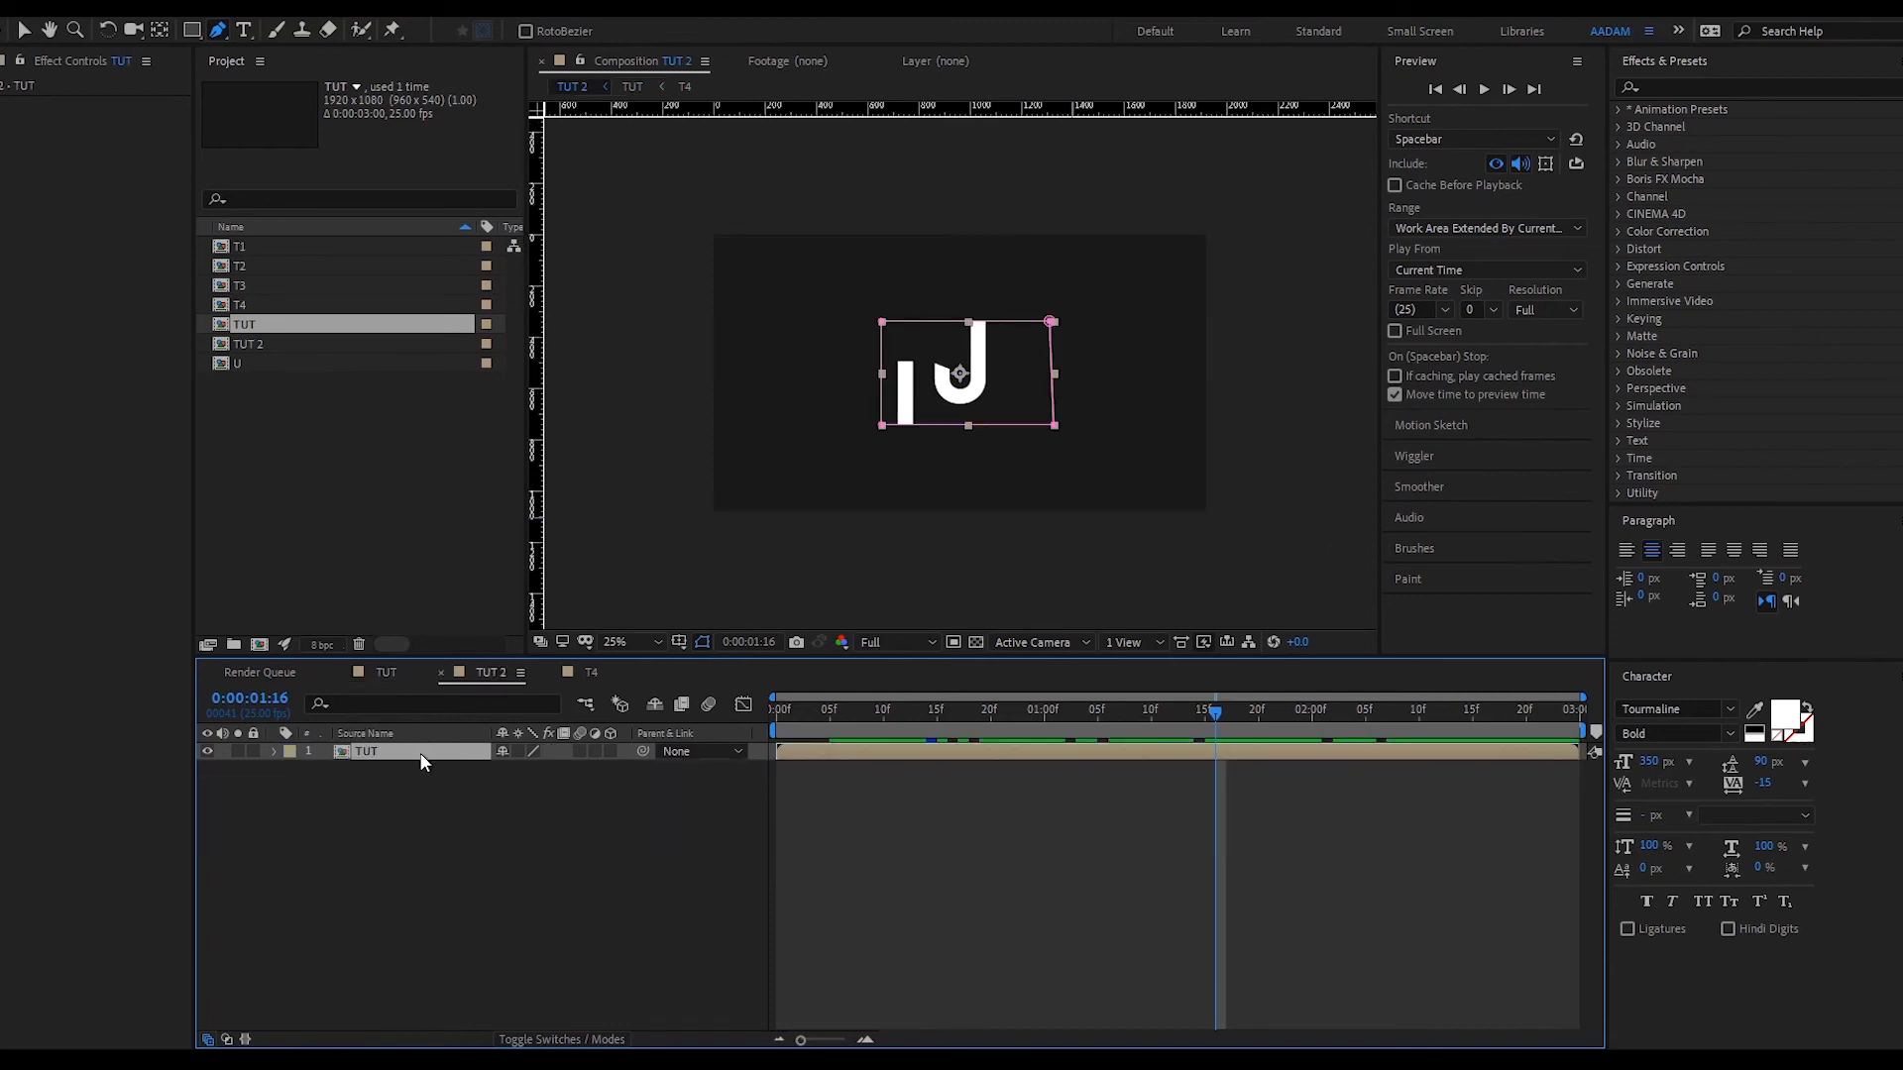
{"action": "key", "text": "ctrl+d"}
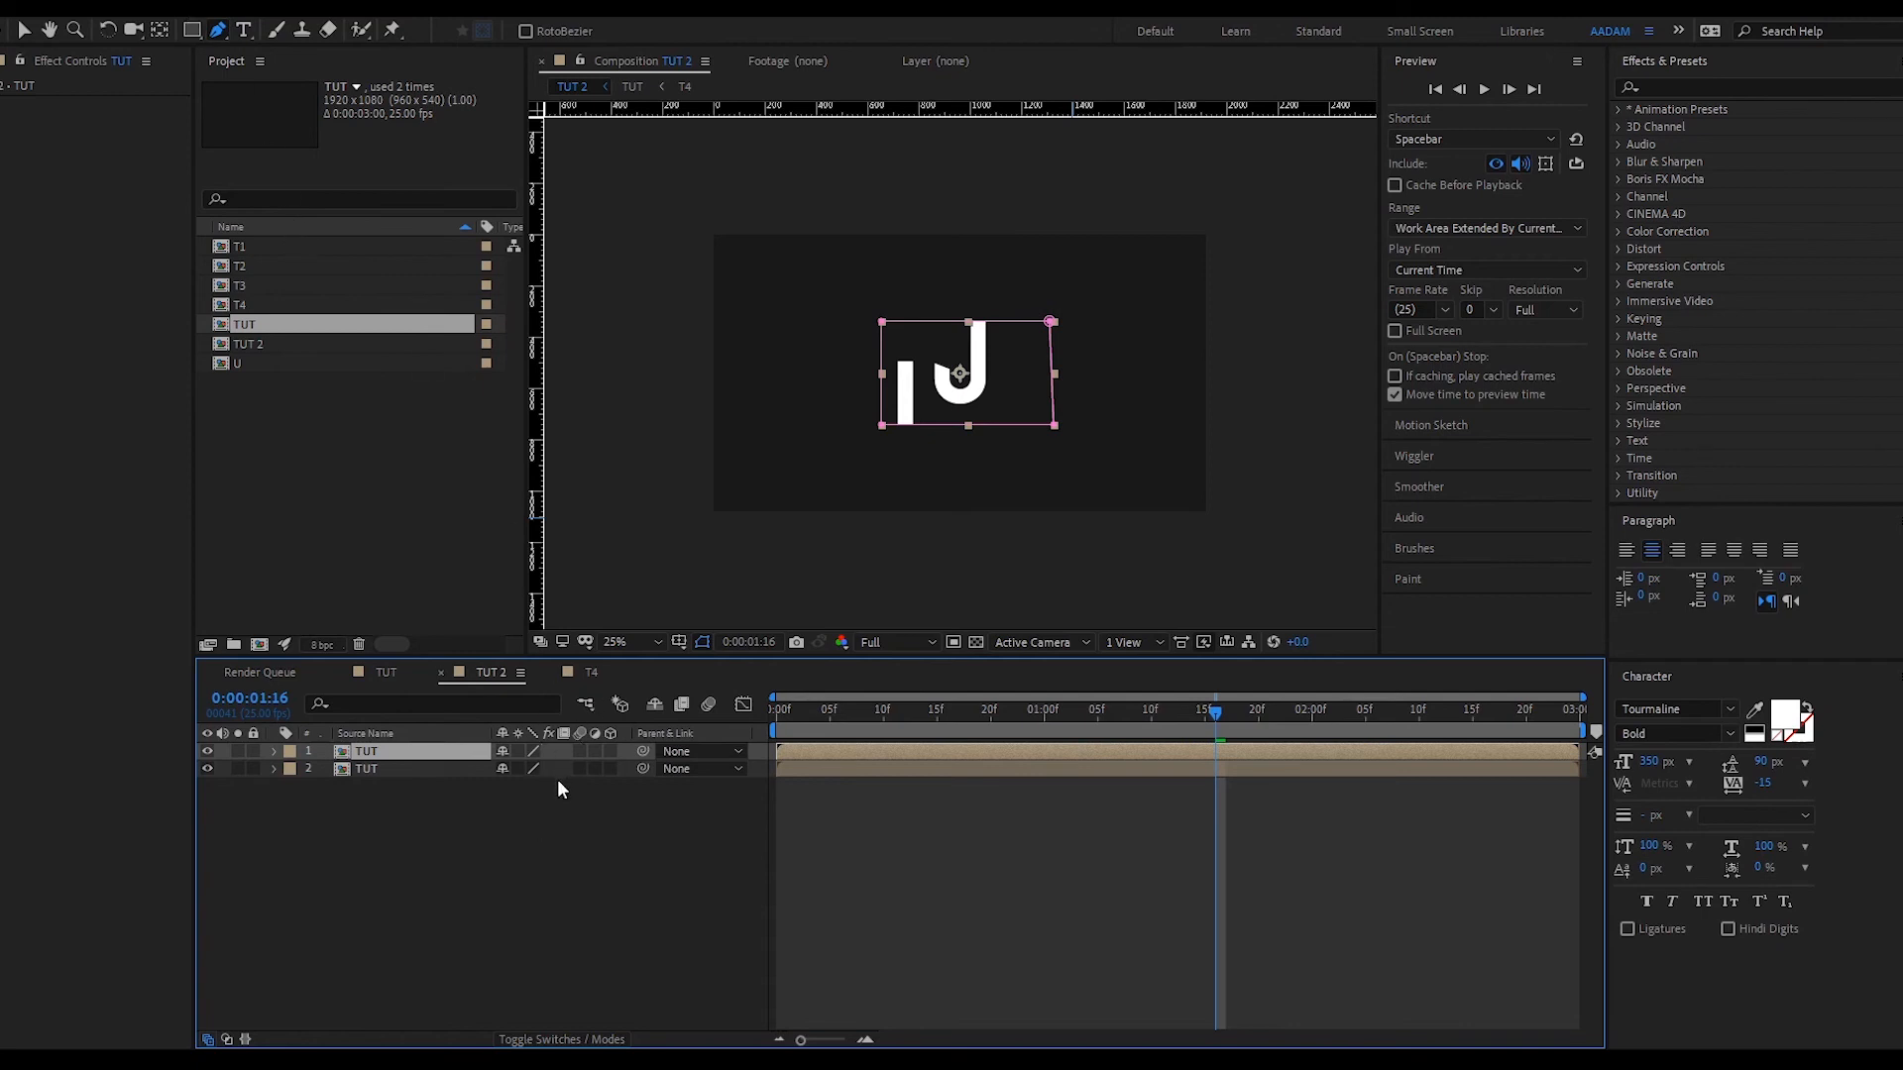
{"action": "key", "text": "ctrl+alt+shift+e"}
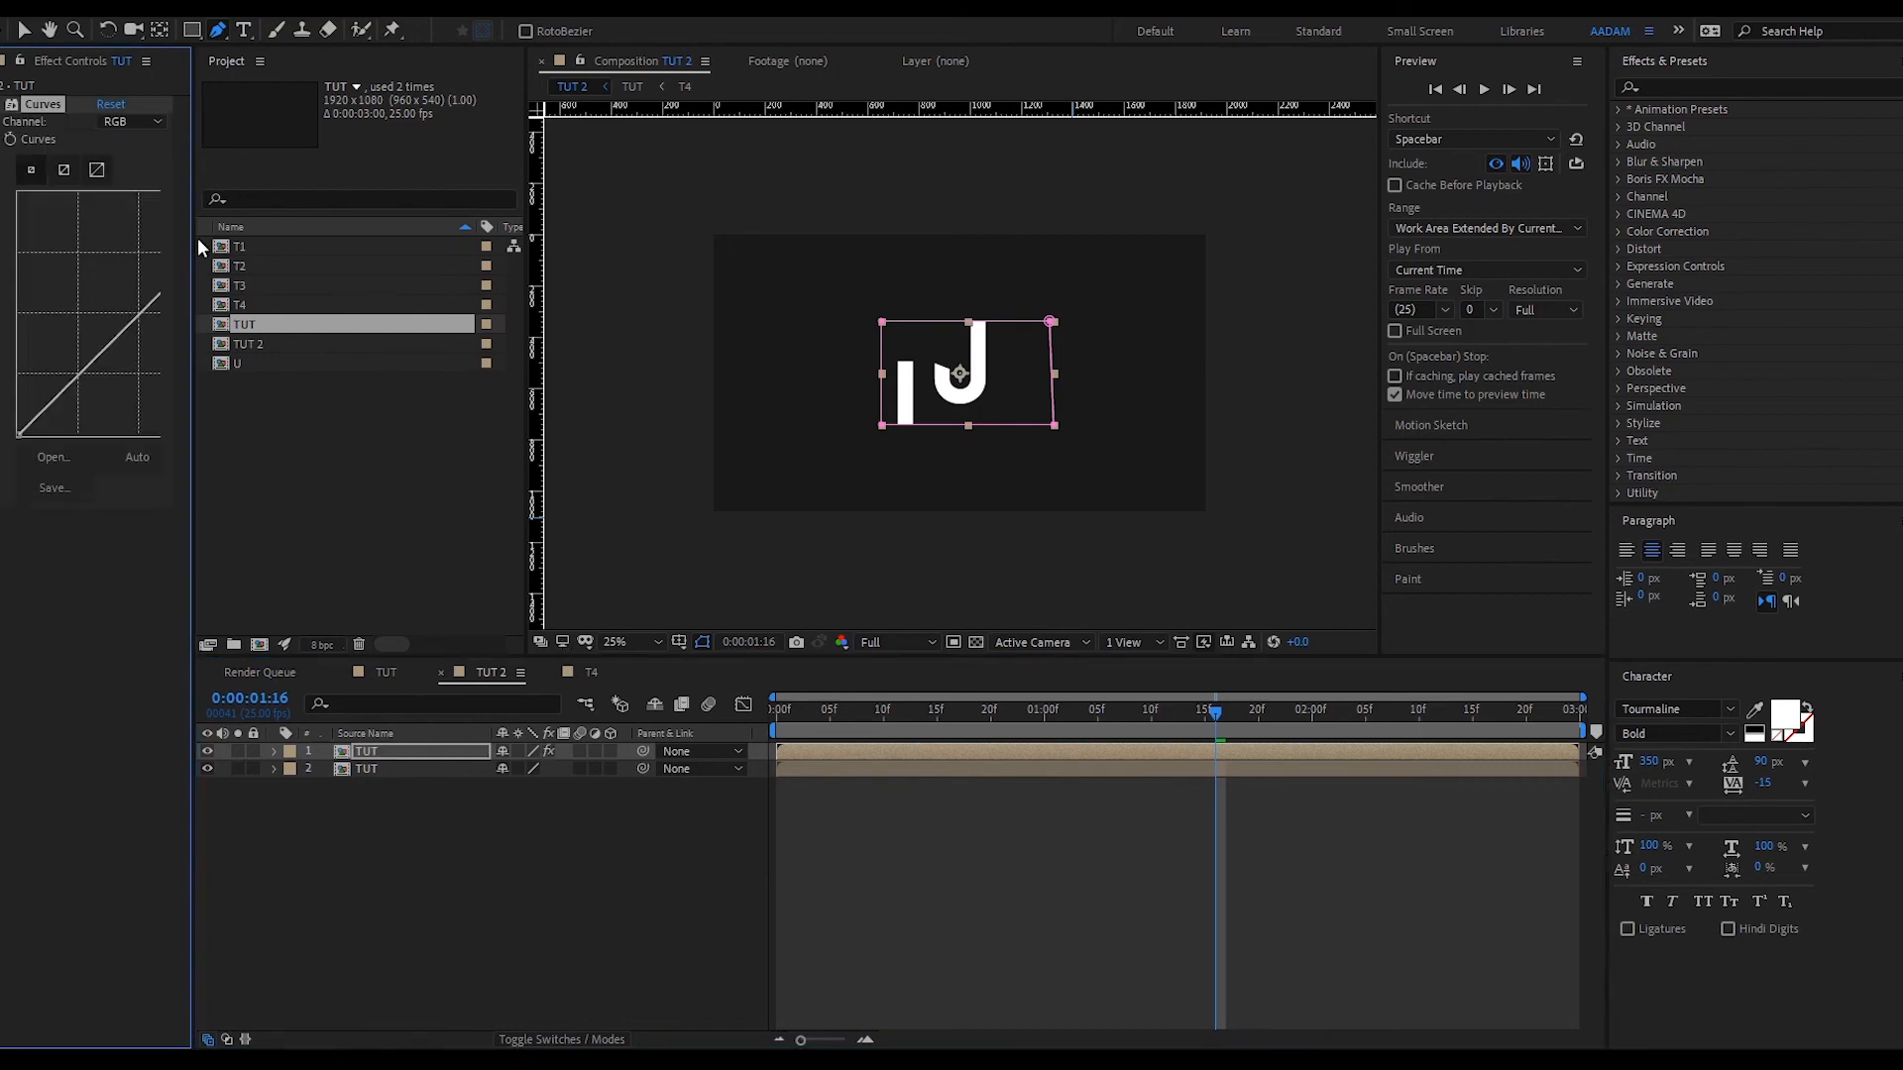
- Pull the Curves top-right point down so the top copy's letters turn grey
{"action": "key", "text": "v"}
{"action": "left_click_drag", "start_coordinate": [190, 301], "coordinate": [298, 301]}
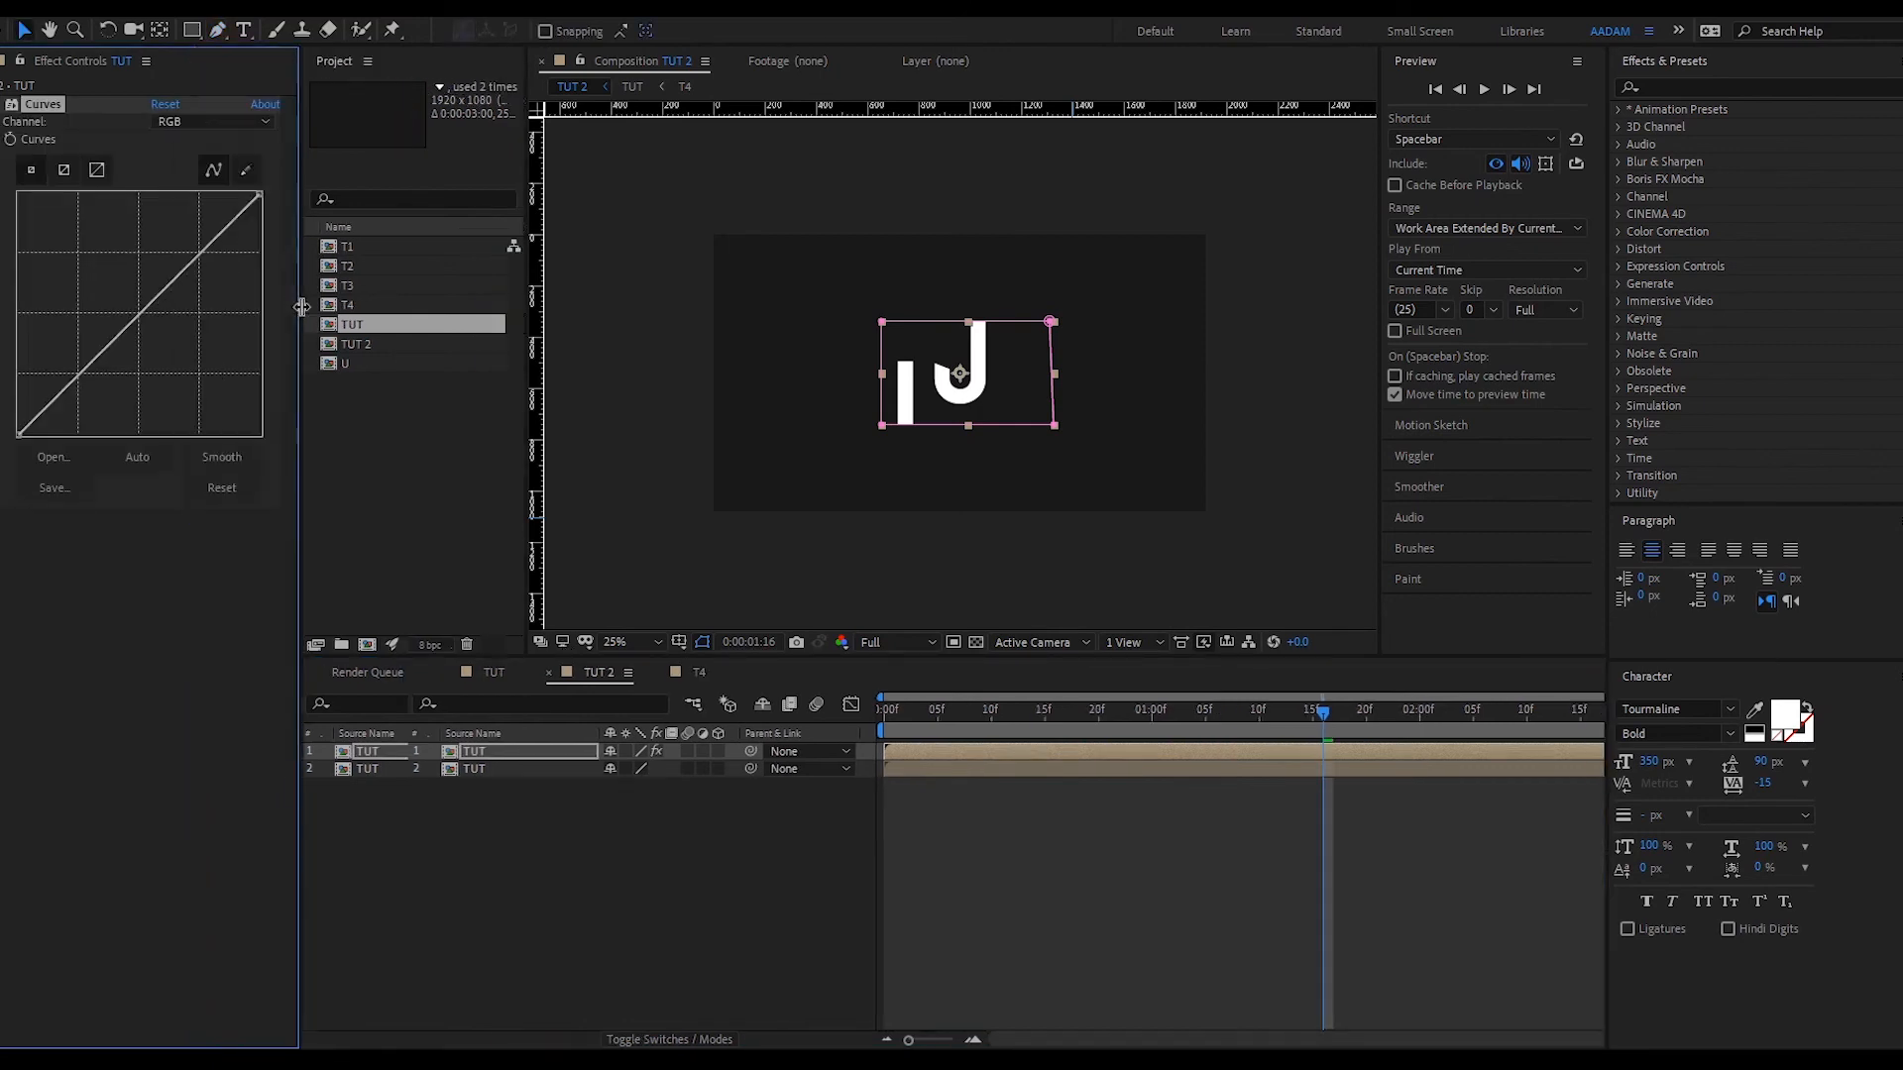
{"action": "left_click_drag", "start_coordinate": [259, 195], "coordinate": [212, 294]}
- Pre-compose the darkened top TUT layer
{"action": "left_click_drag", "start_coordinate": [997, 859], "coordinate": [941, 745]}
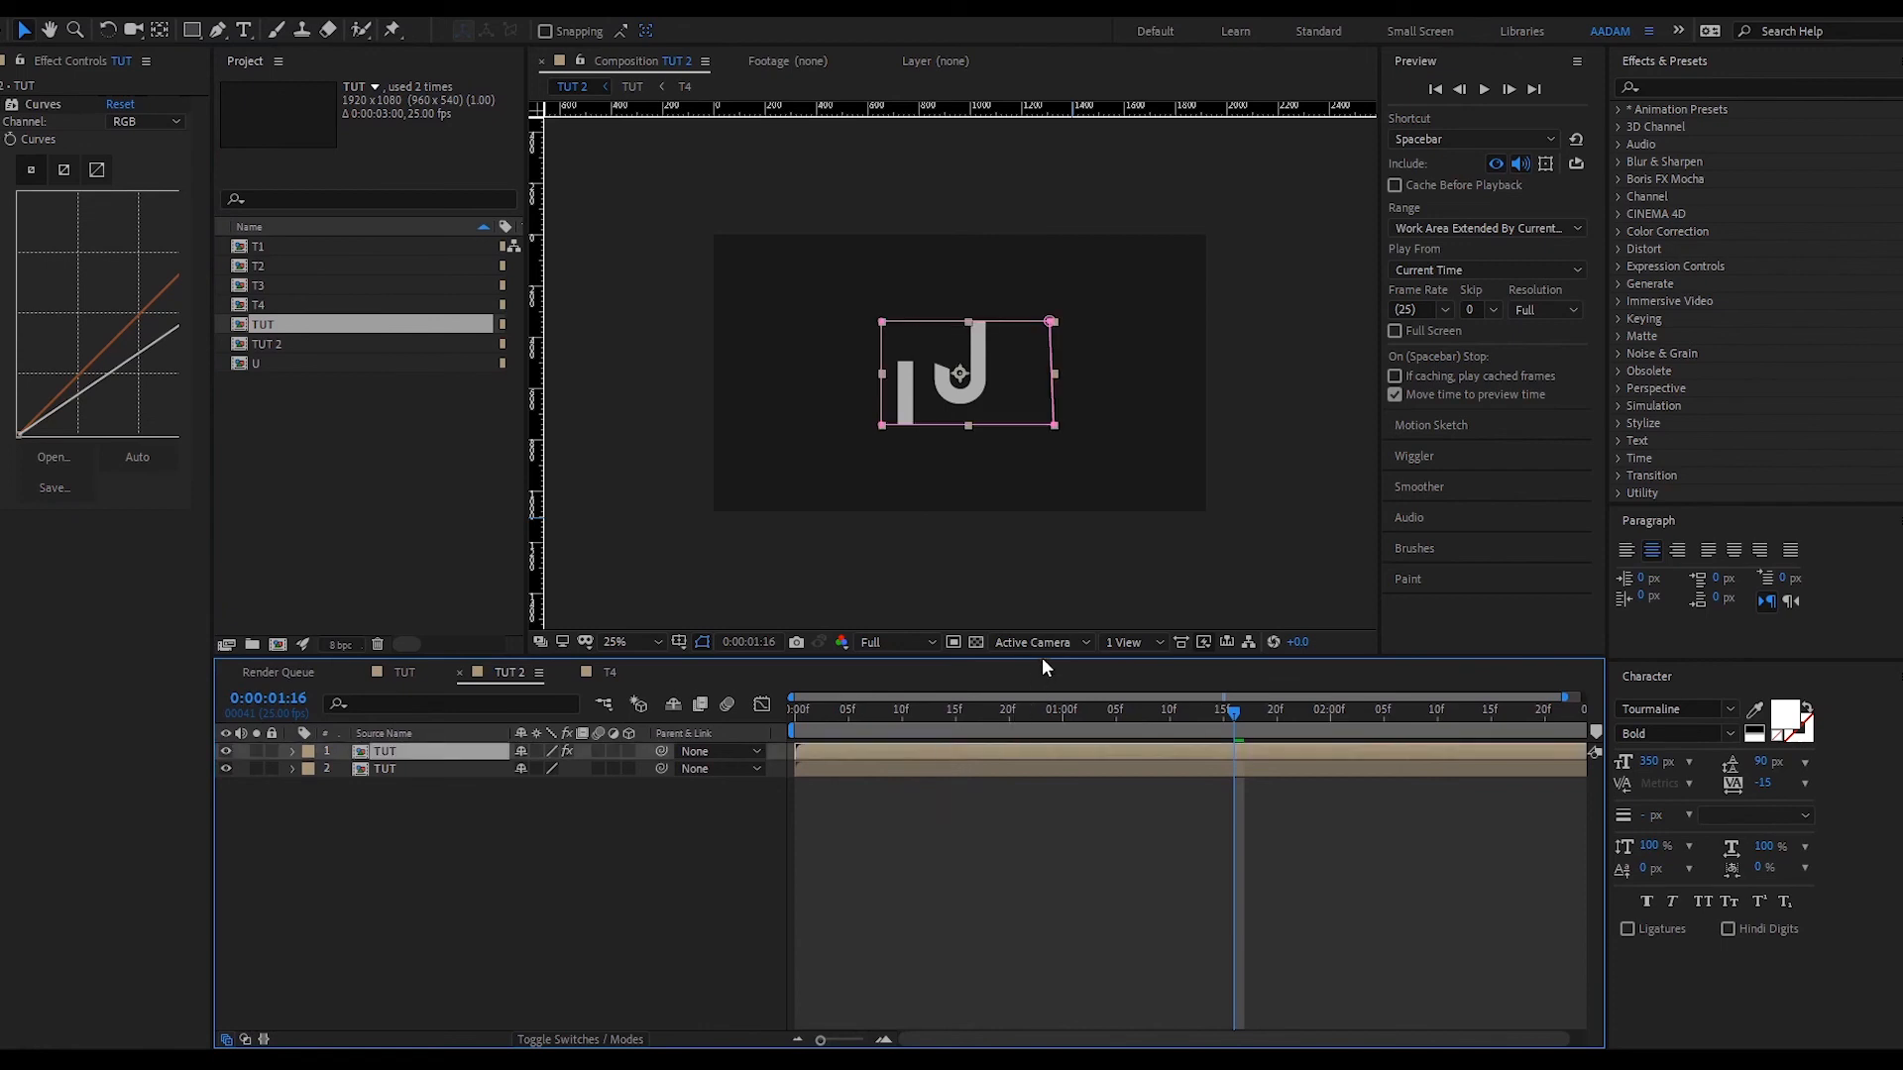
{"action": "key", "text": "ctrl+shift+c"}
{"action": "key", "text": "Return"}
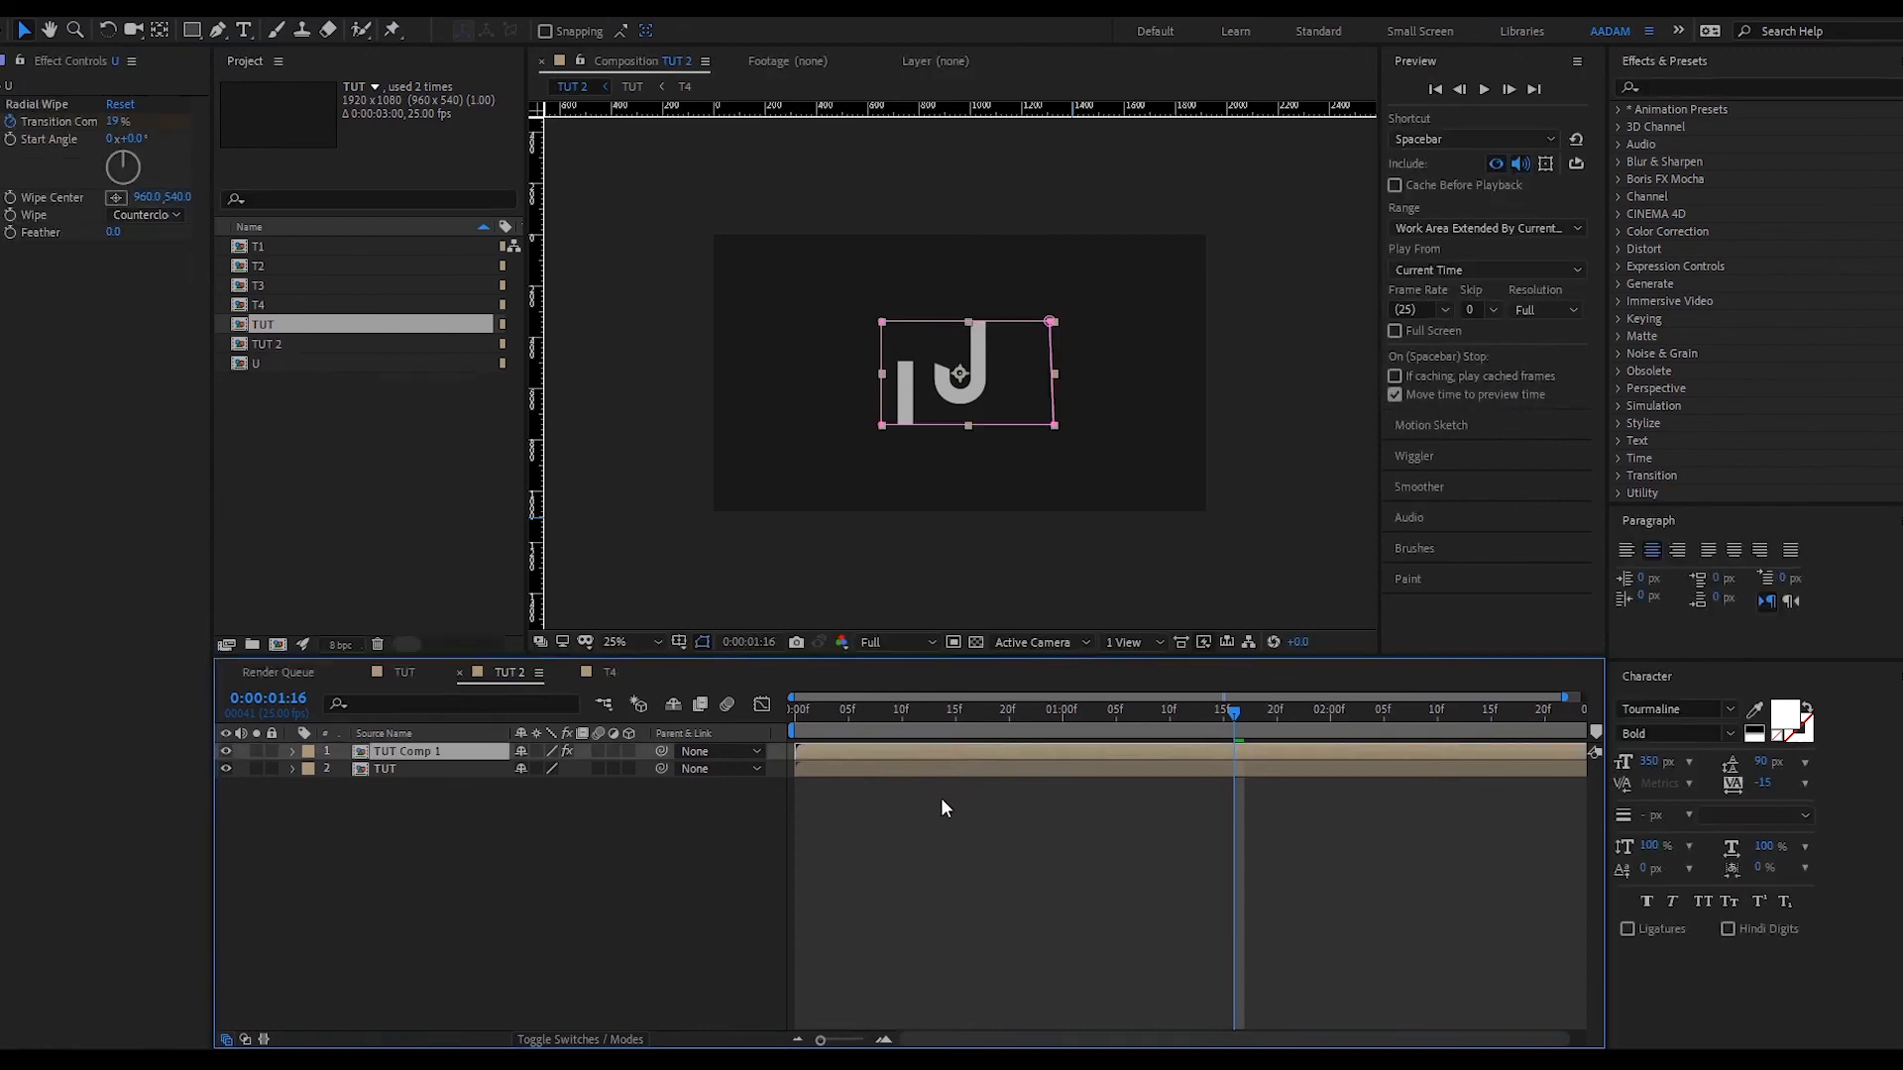
- Confirm nesting the darkened layer as TUT Comp 1 and zoom the view to 50%
{"action": "left_click", "coordinate": [911, 762]}
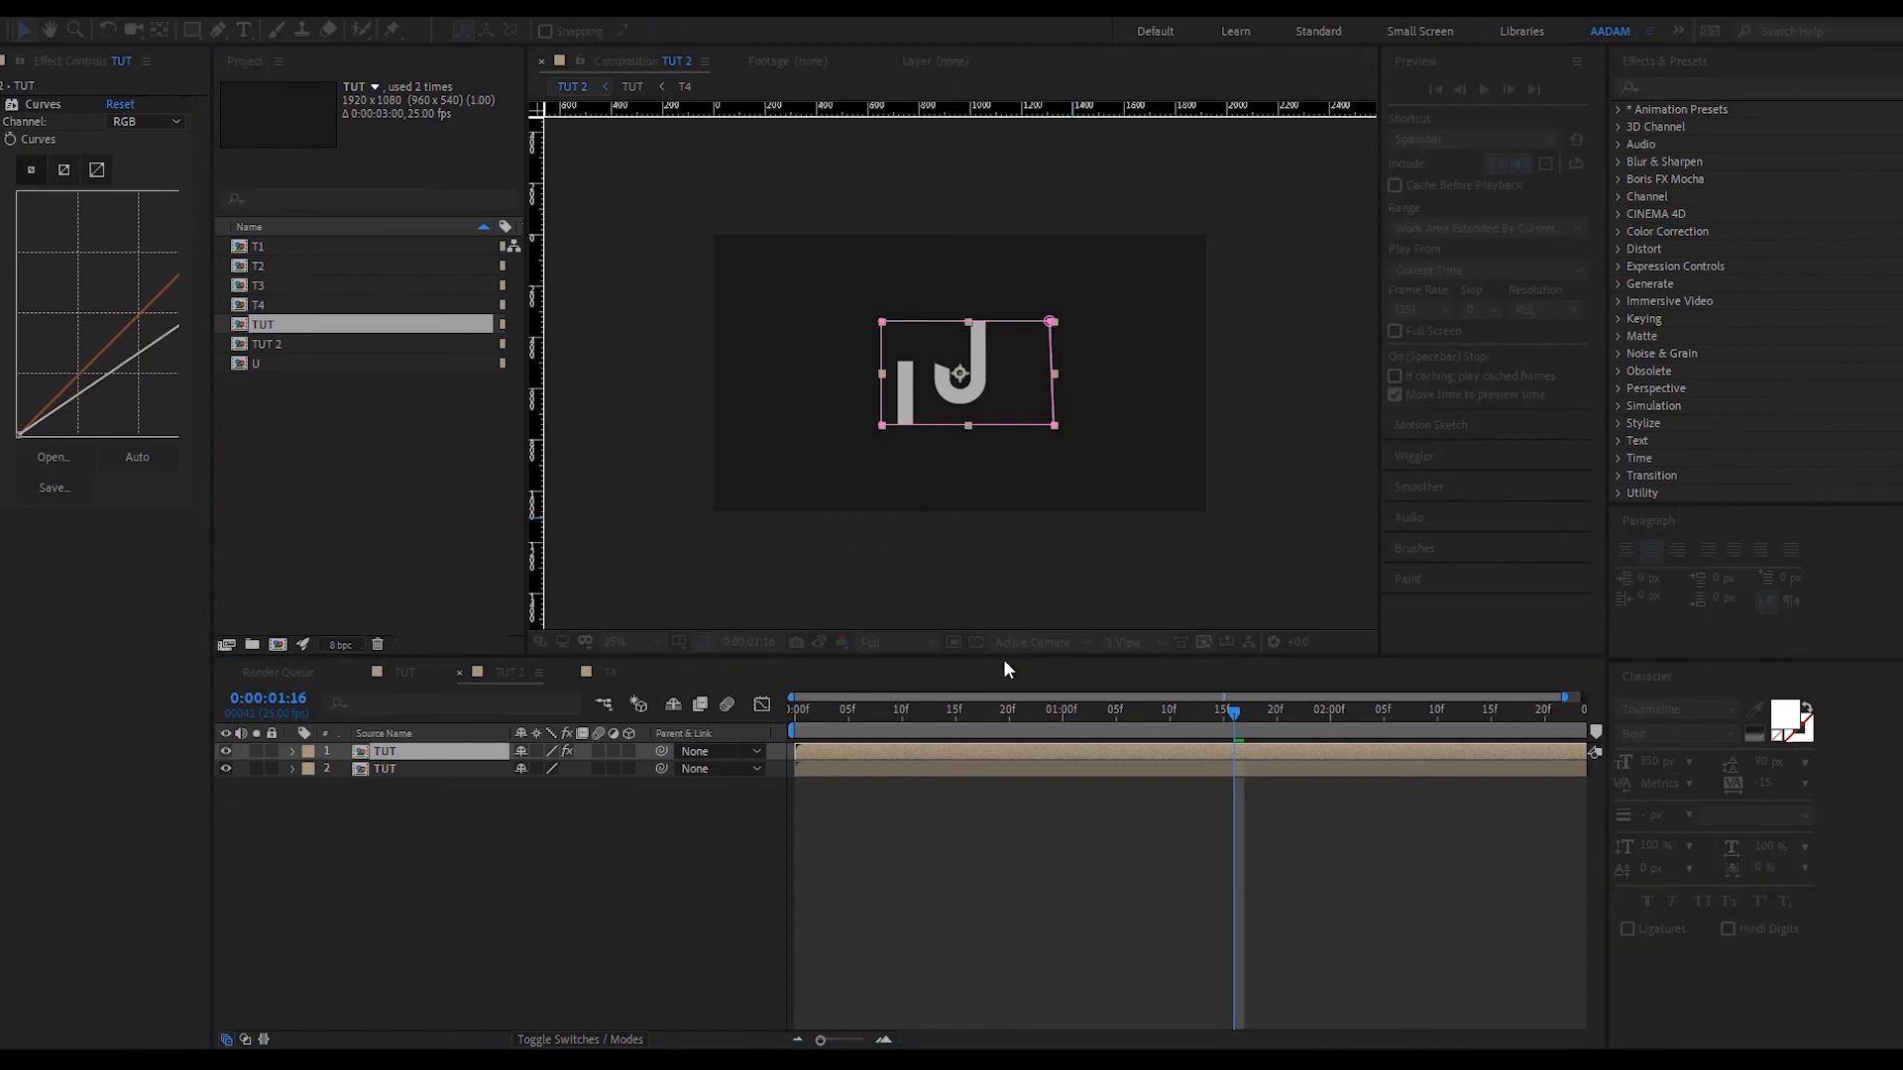
{"action": "key", "text": "Return"}
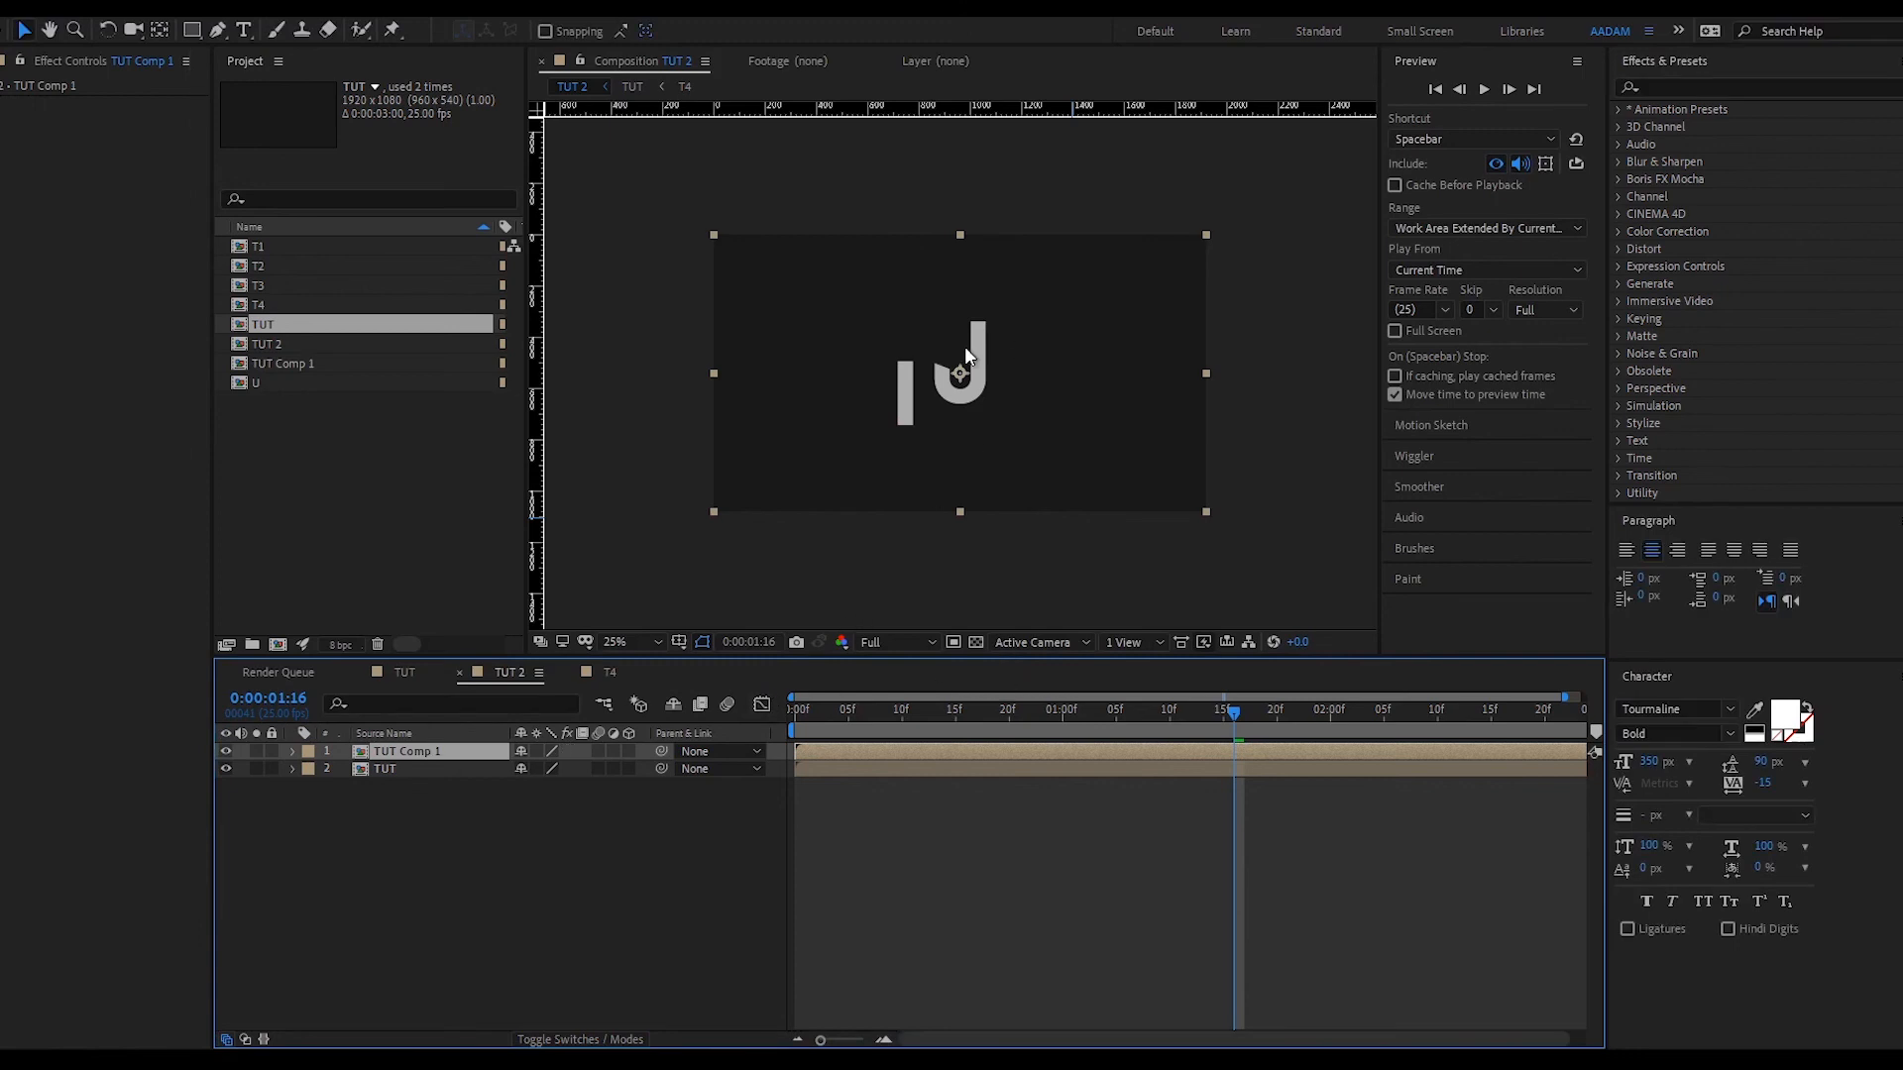
{"action": "key", "text": "period"}
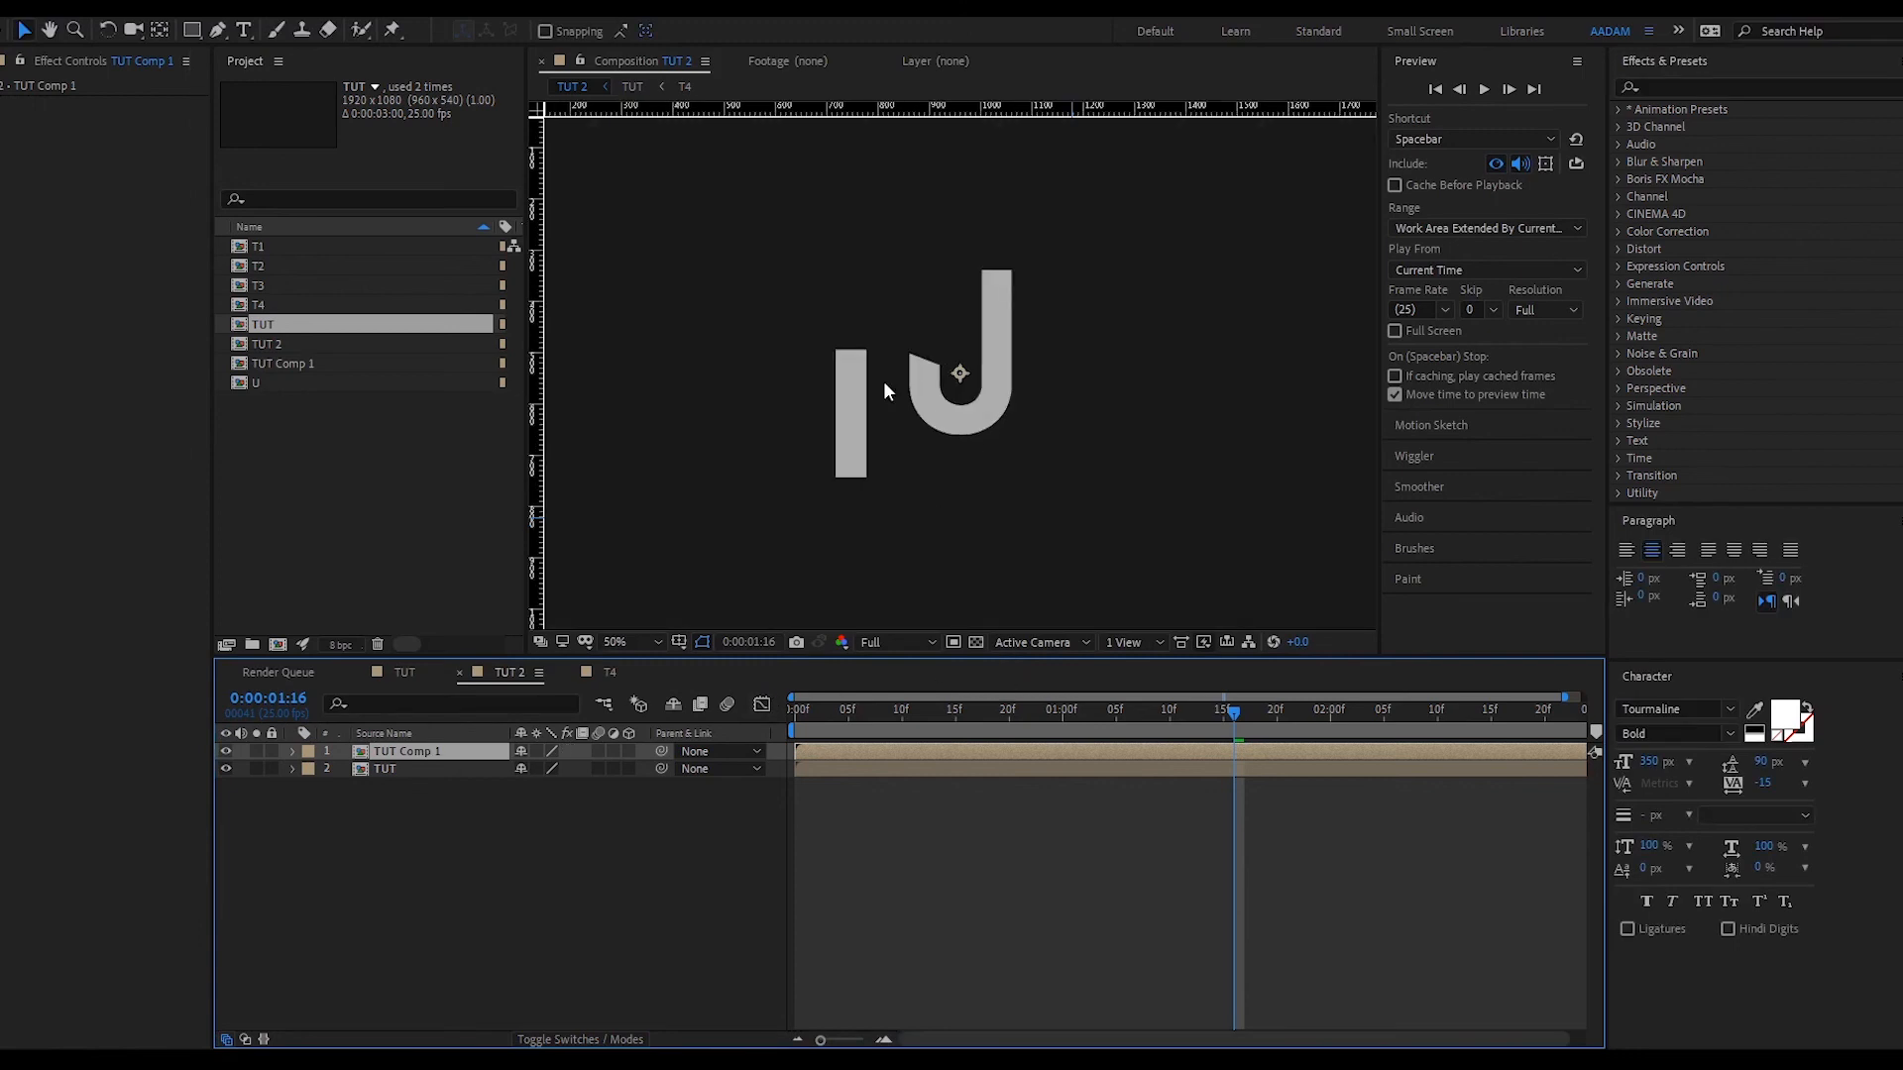
- At 2:09, place the first mask point at the bottom of the first T's stem
{"action": "left_click", "coordinate": [213, 33]}
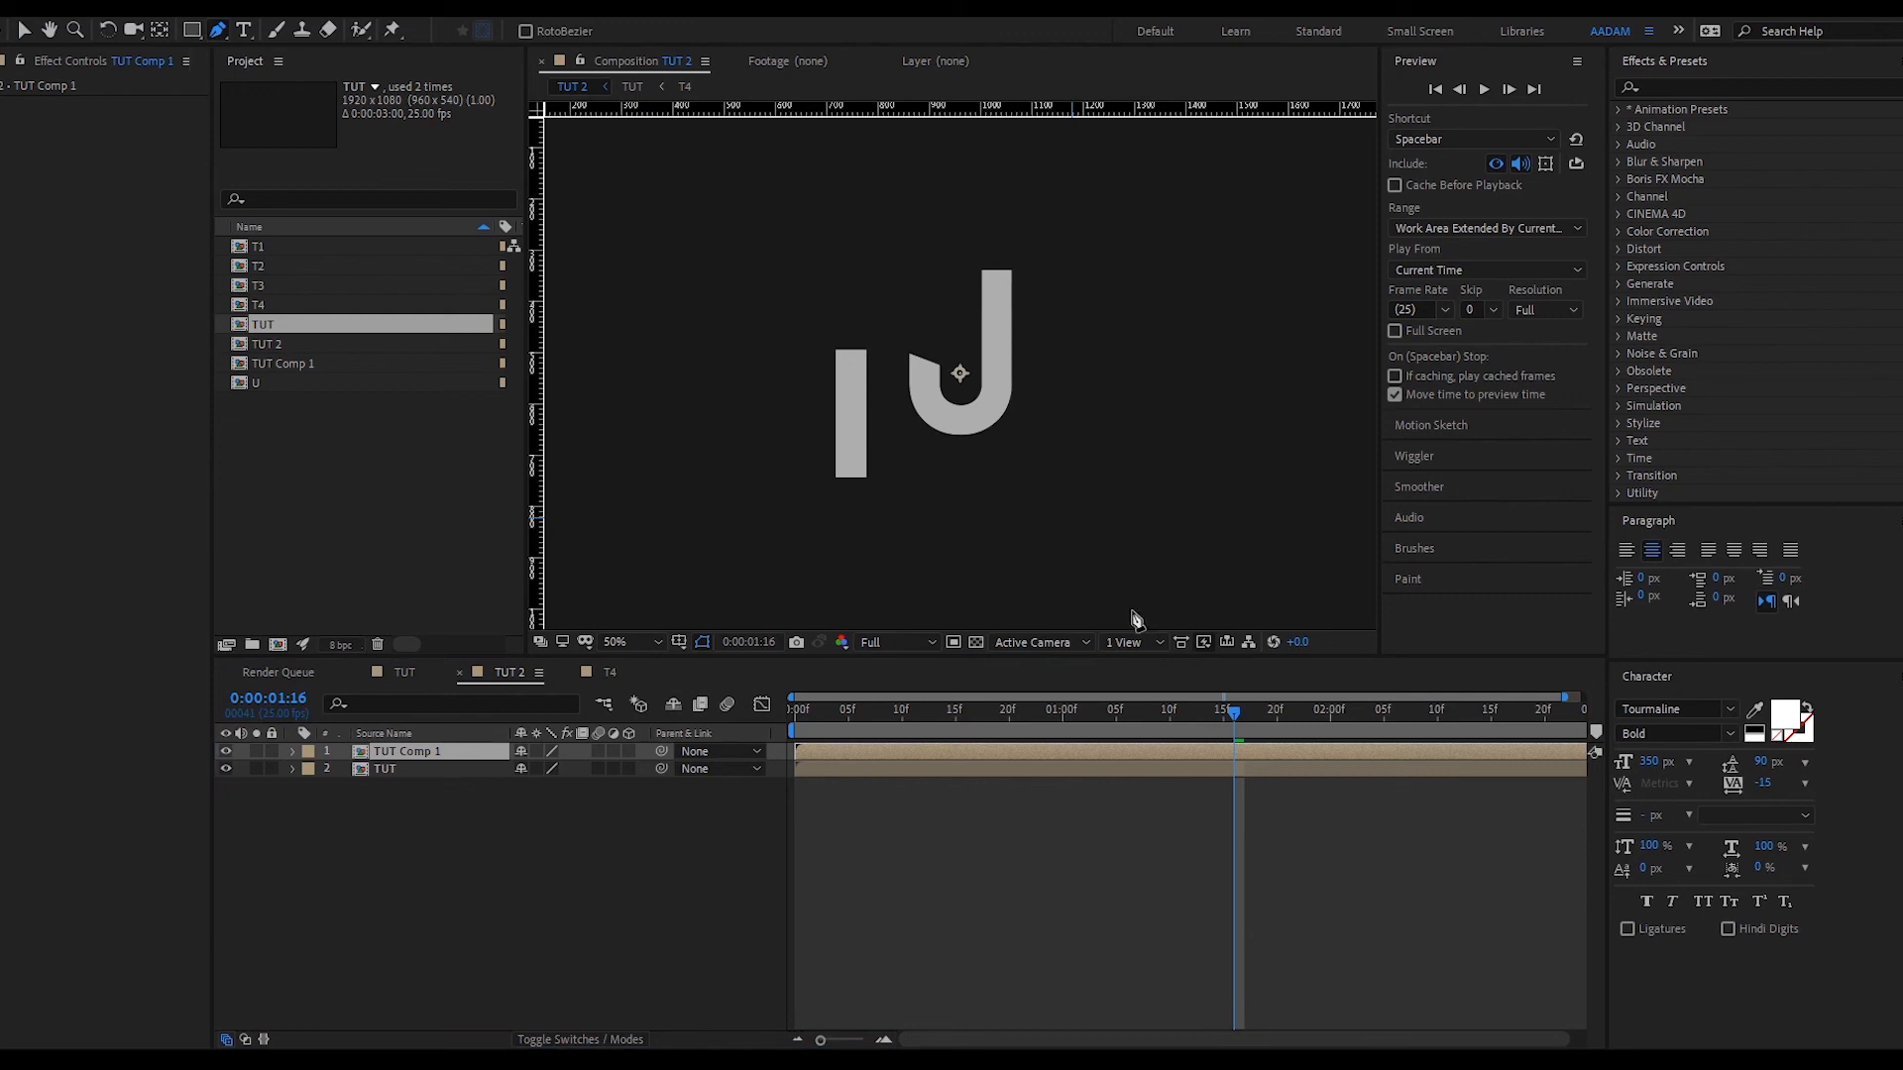
{"action": "left_click_drag", "start_coordinate": [1276, 709], "coordinate": [1503, 705]}
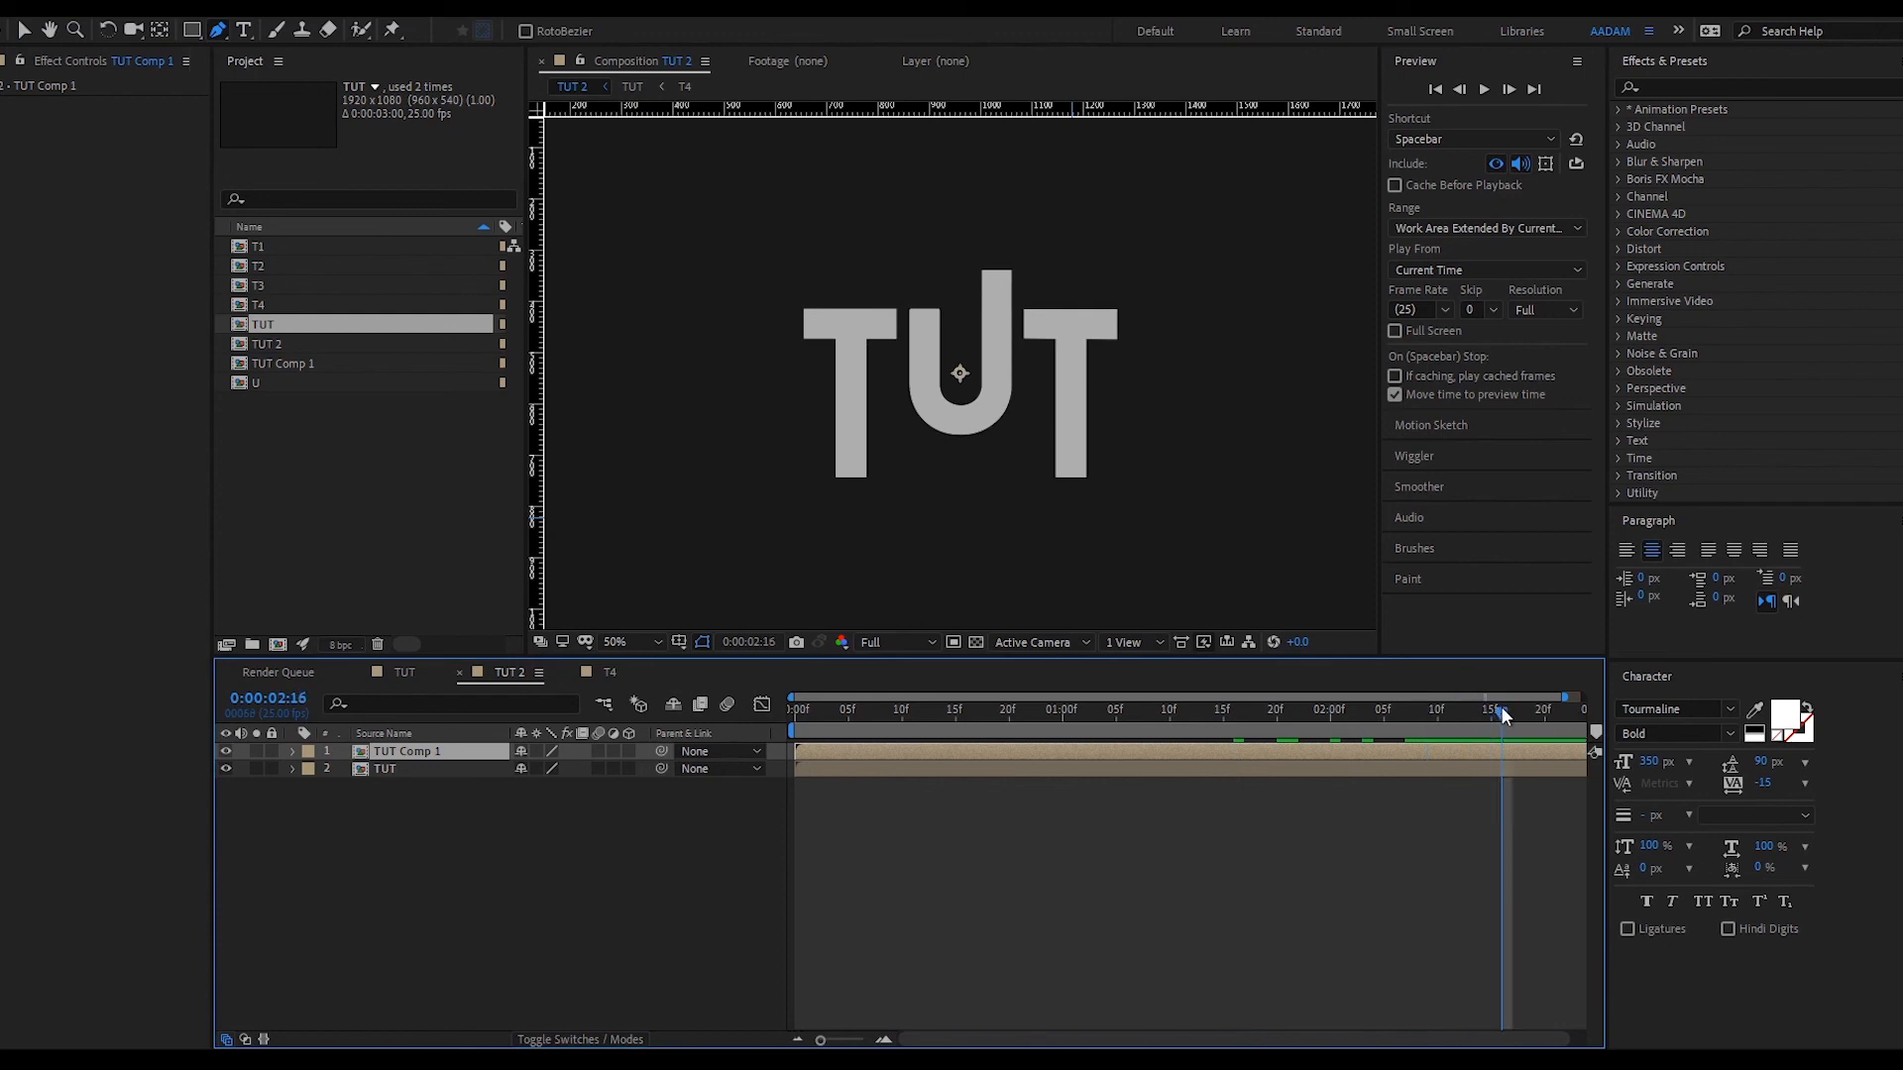
{"action": "left_click", "coordinate": [852, 490]}
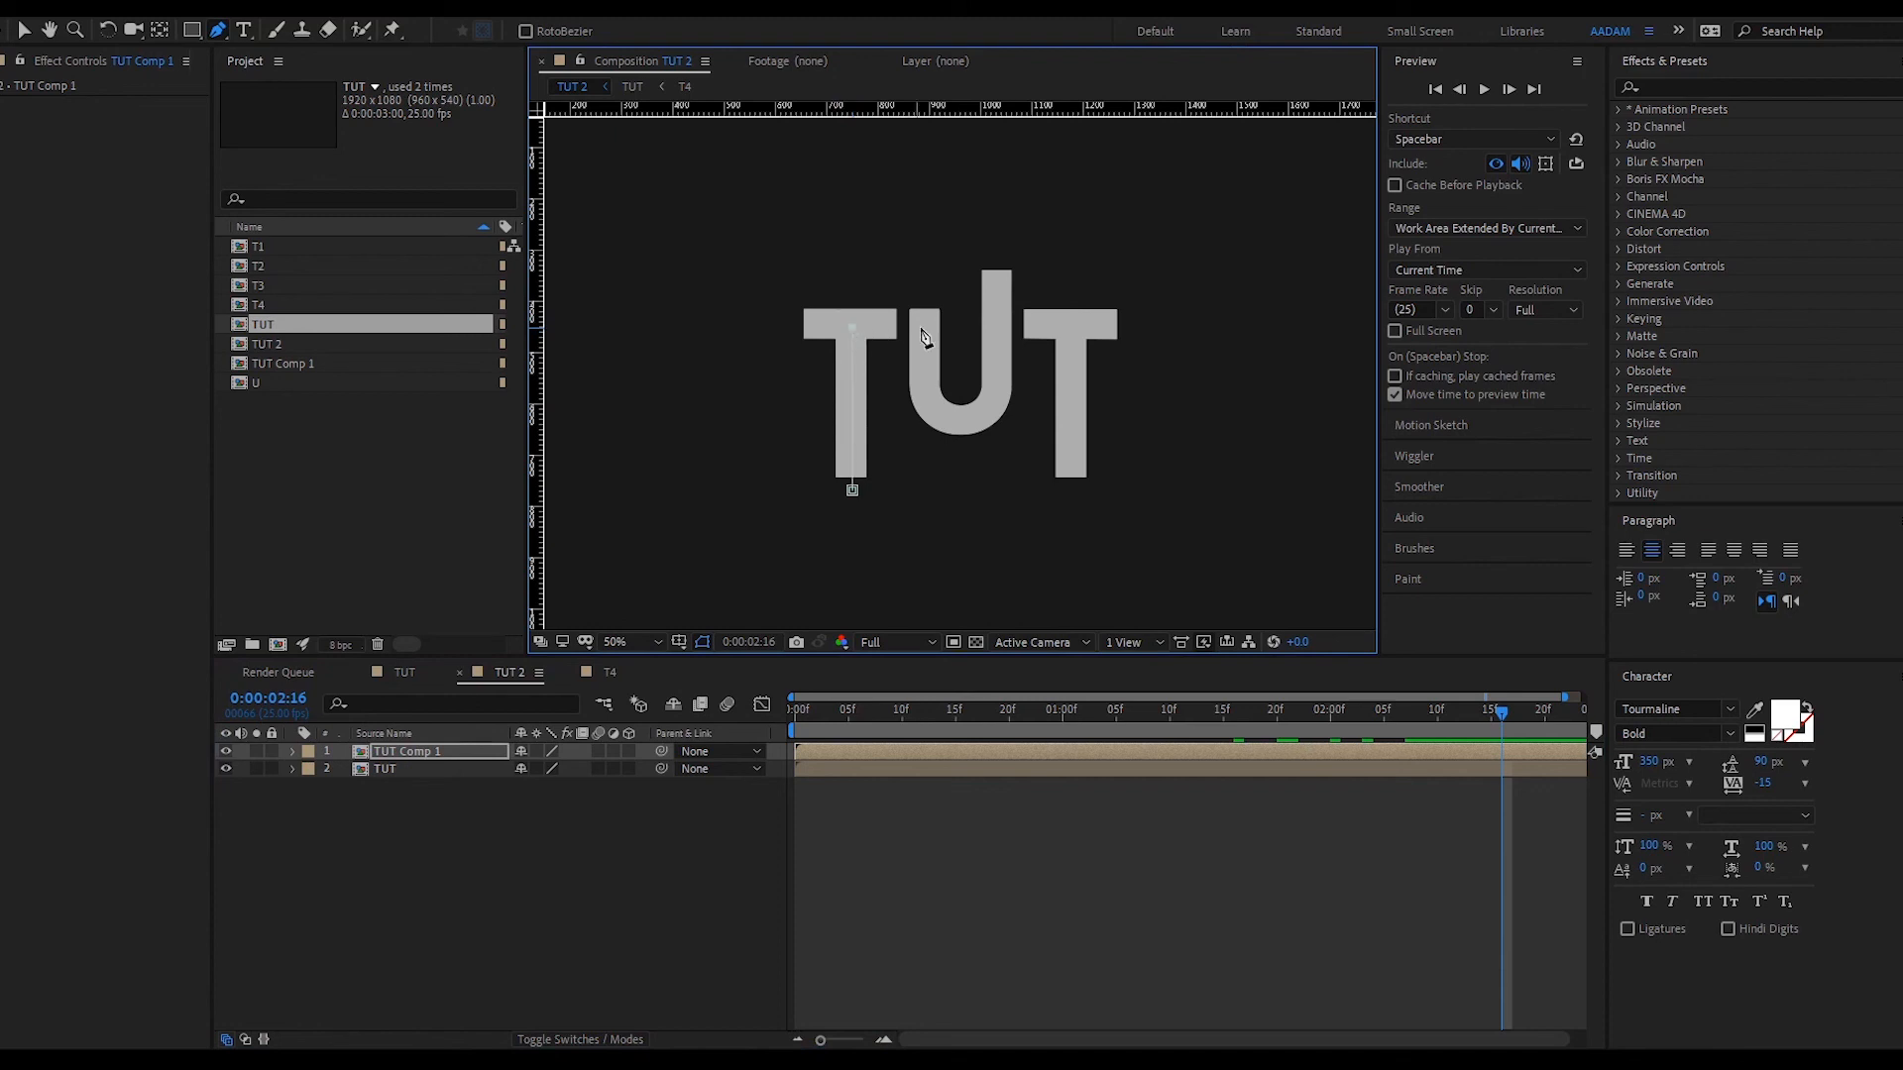
- Close the Pen mask around the first T's stem on TUT Comp 1
{"action": "left_click", "coordinate": [900, 327]}
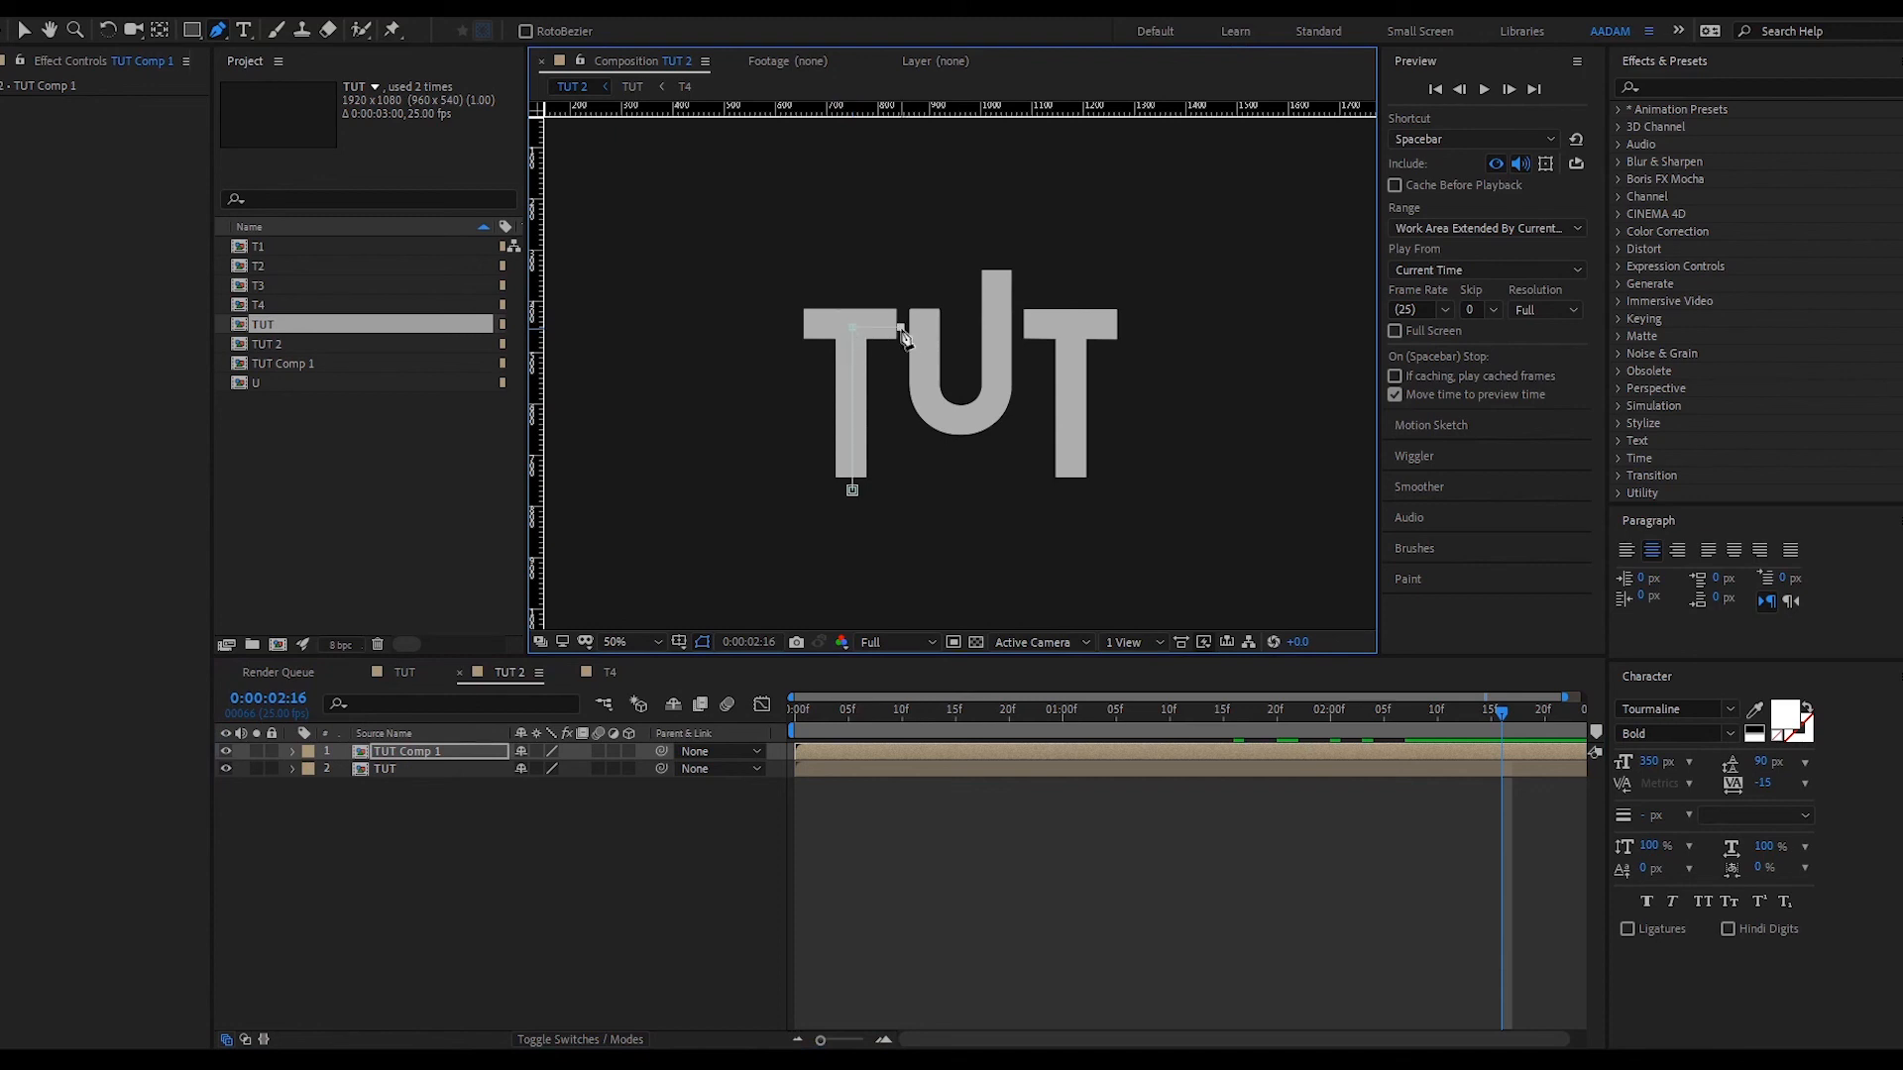
{"action": "left_click", "coordinate": [900, 489]}
{"action": "left_click", "coordinate": [852, 489]}
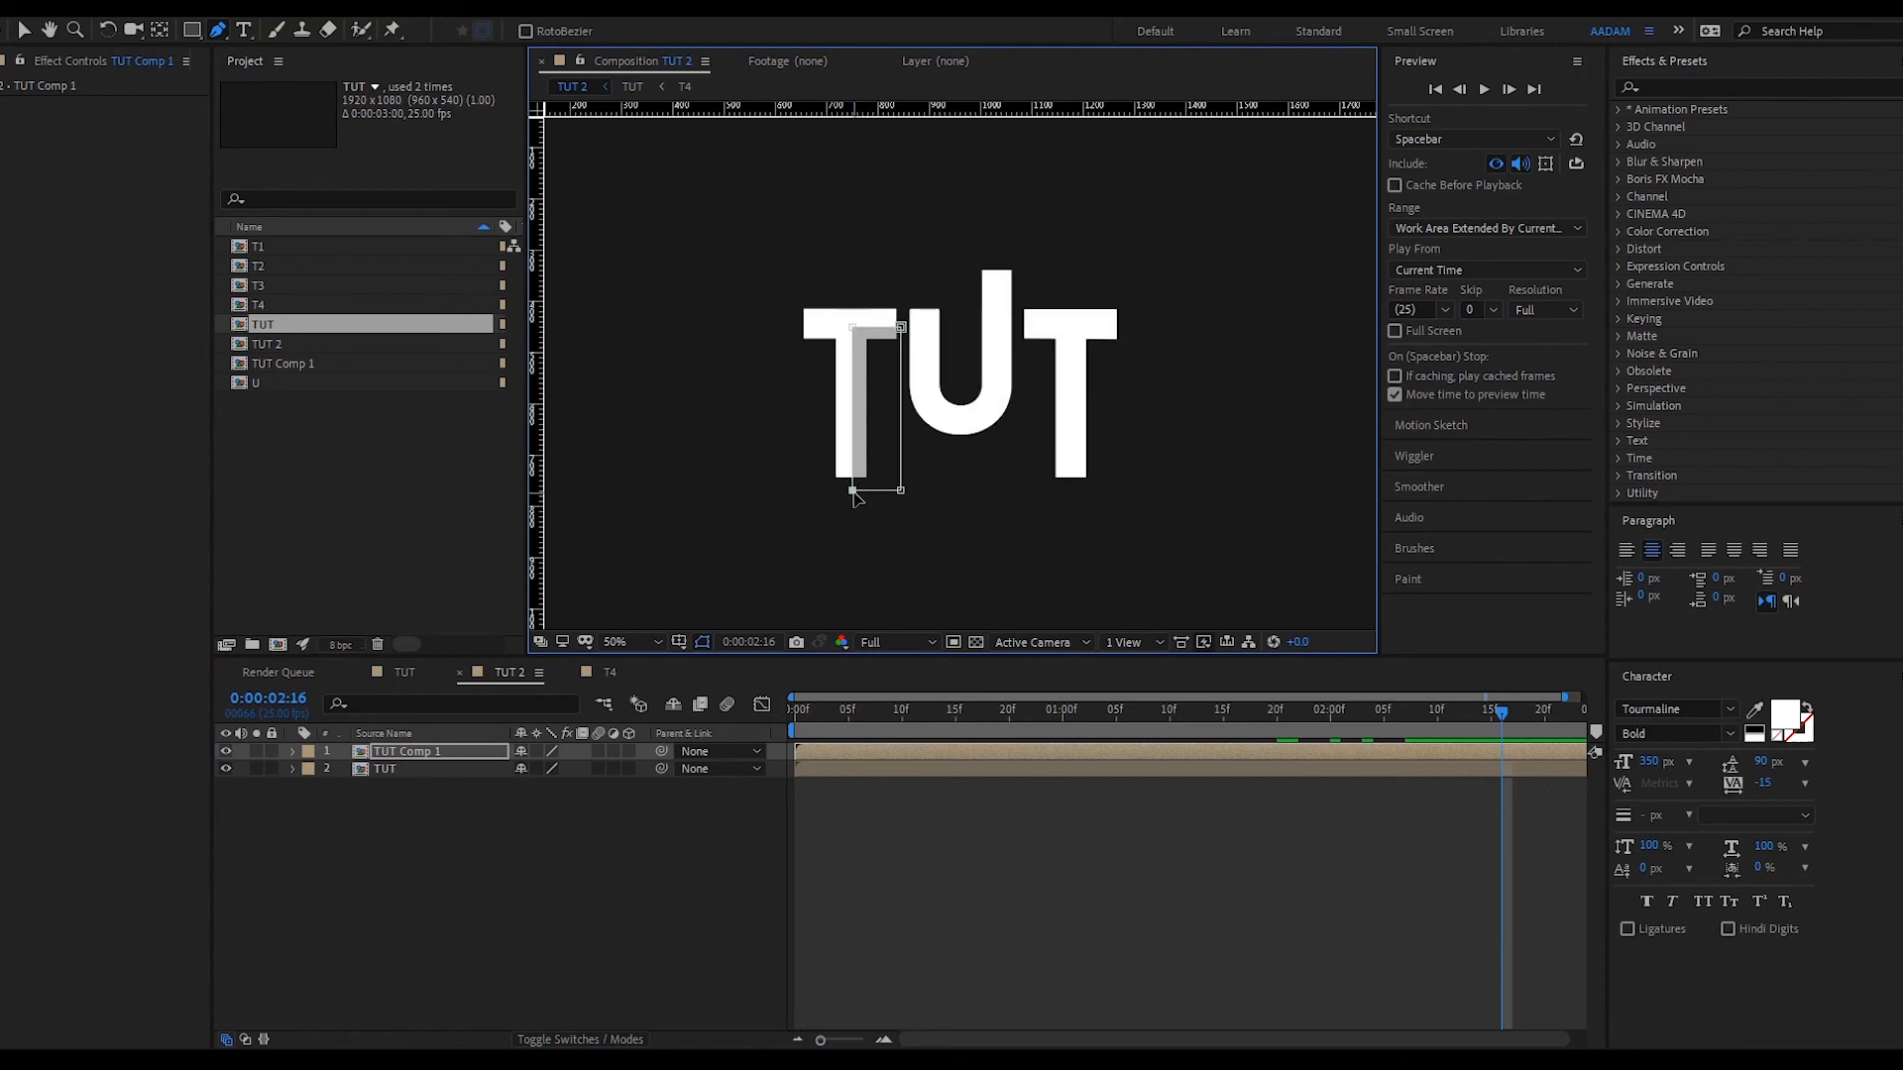
{"action": "left_click", "coordinate": [932, 912]}
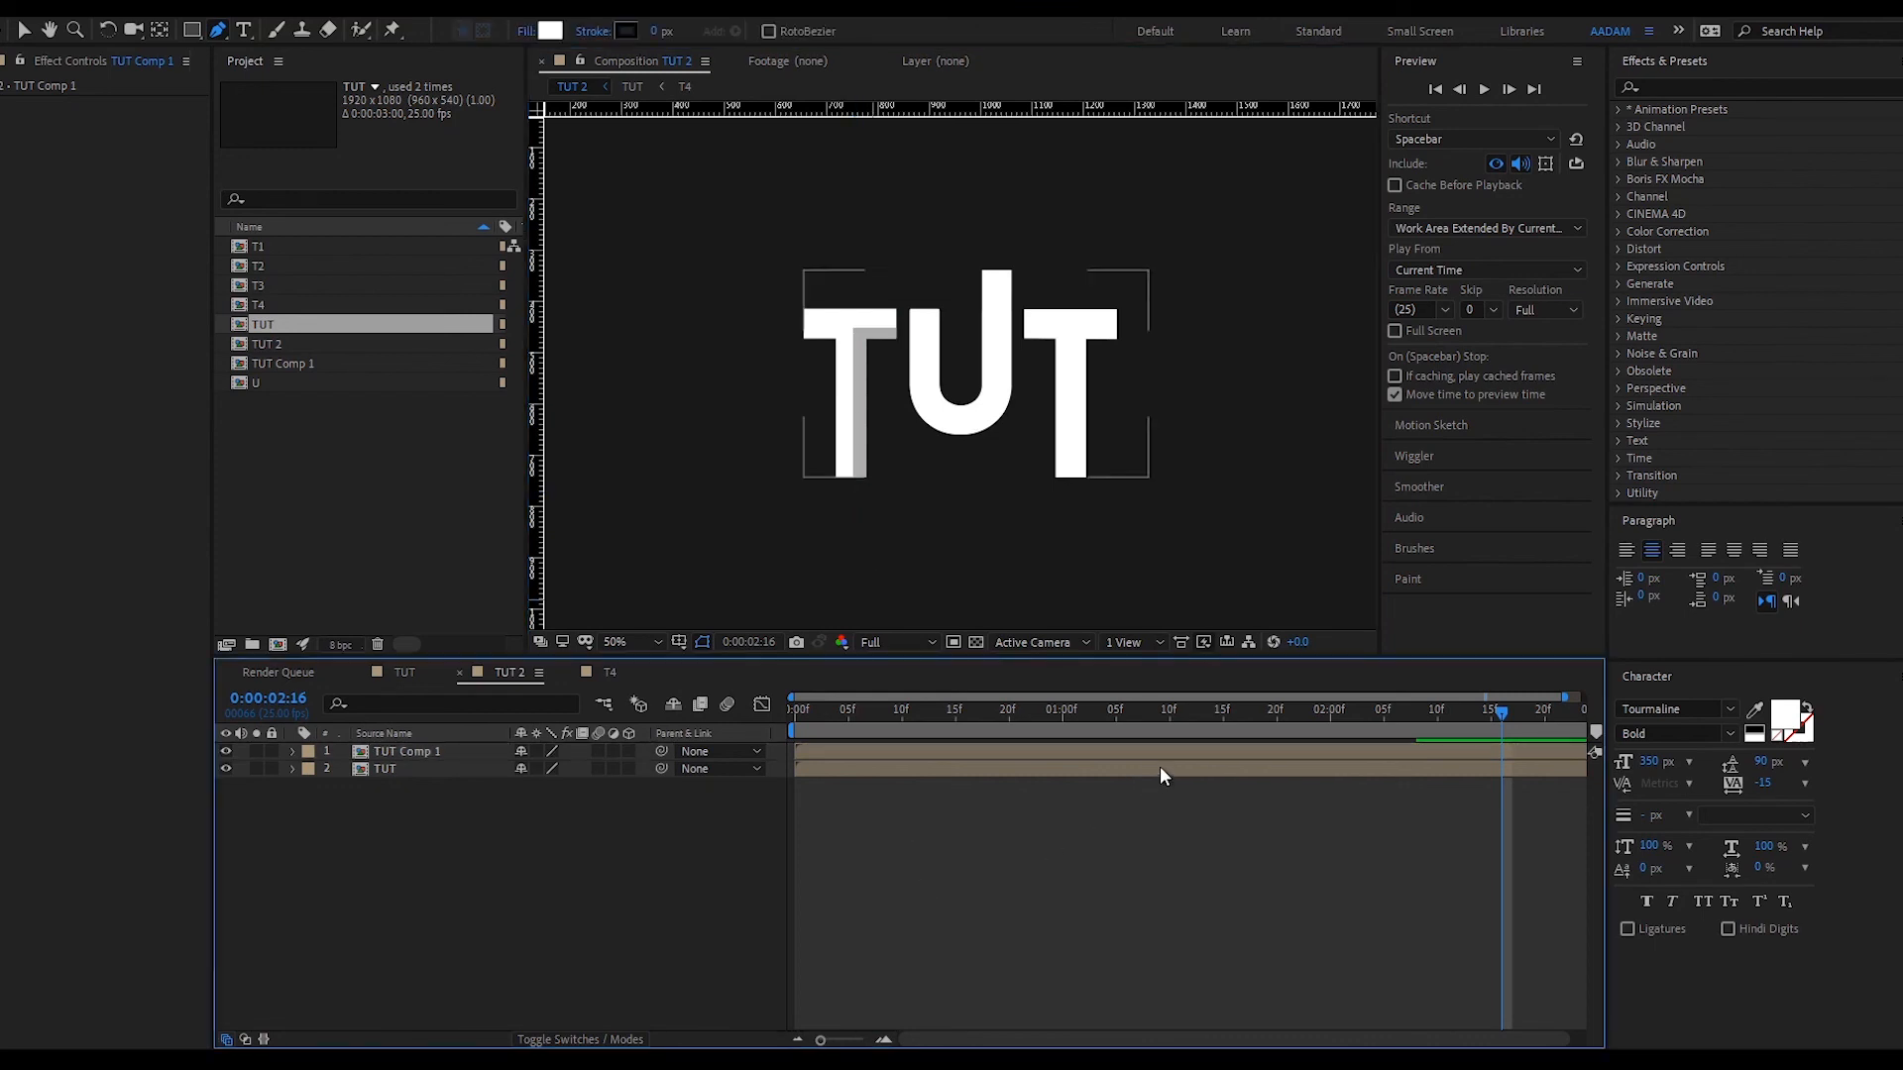
- Lower TUT Comp 1's opacity to 40% and duplicate the shadow layer
{"action": "left_click", "coordinate": [1195, 755]}
{"action": "key", "text": "t"}
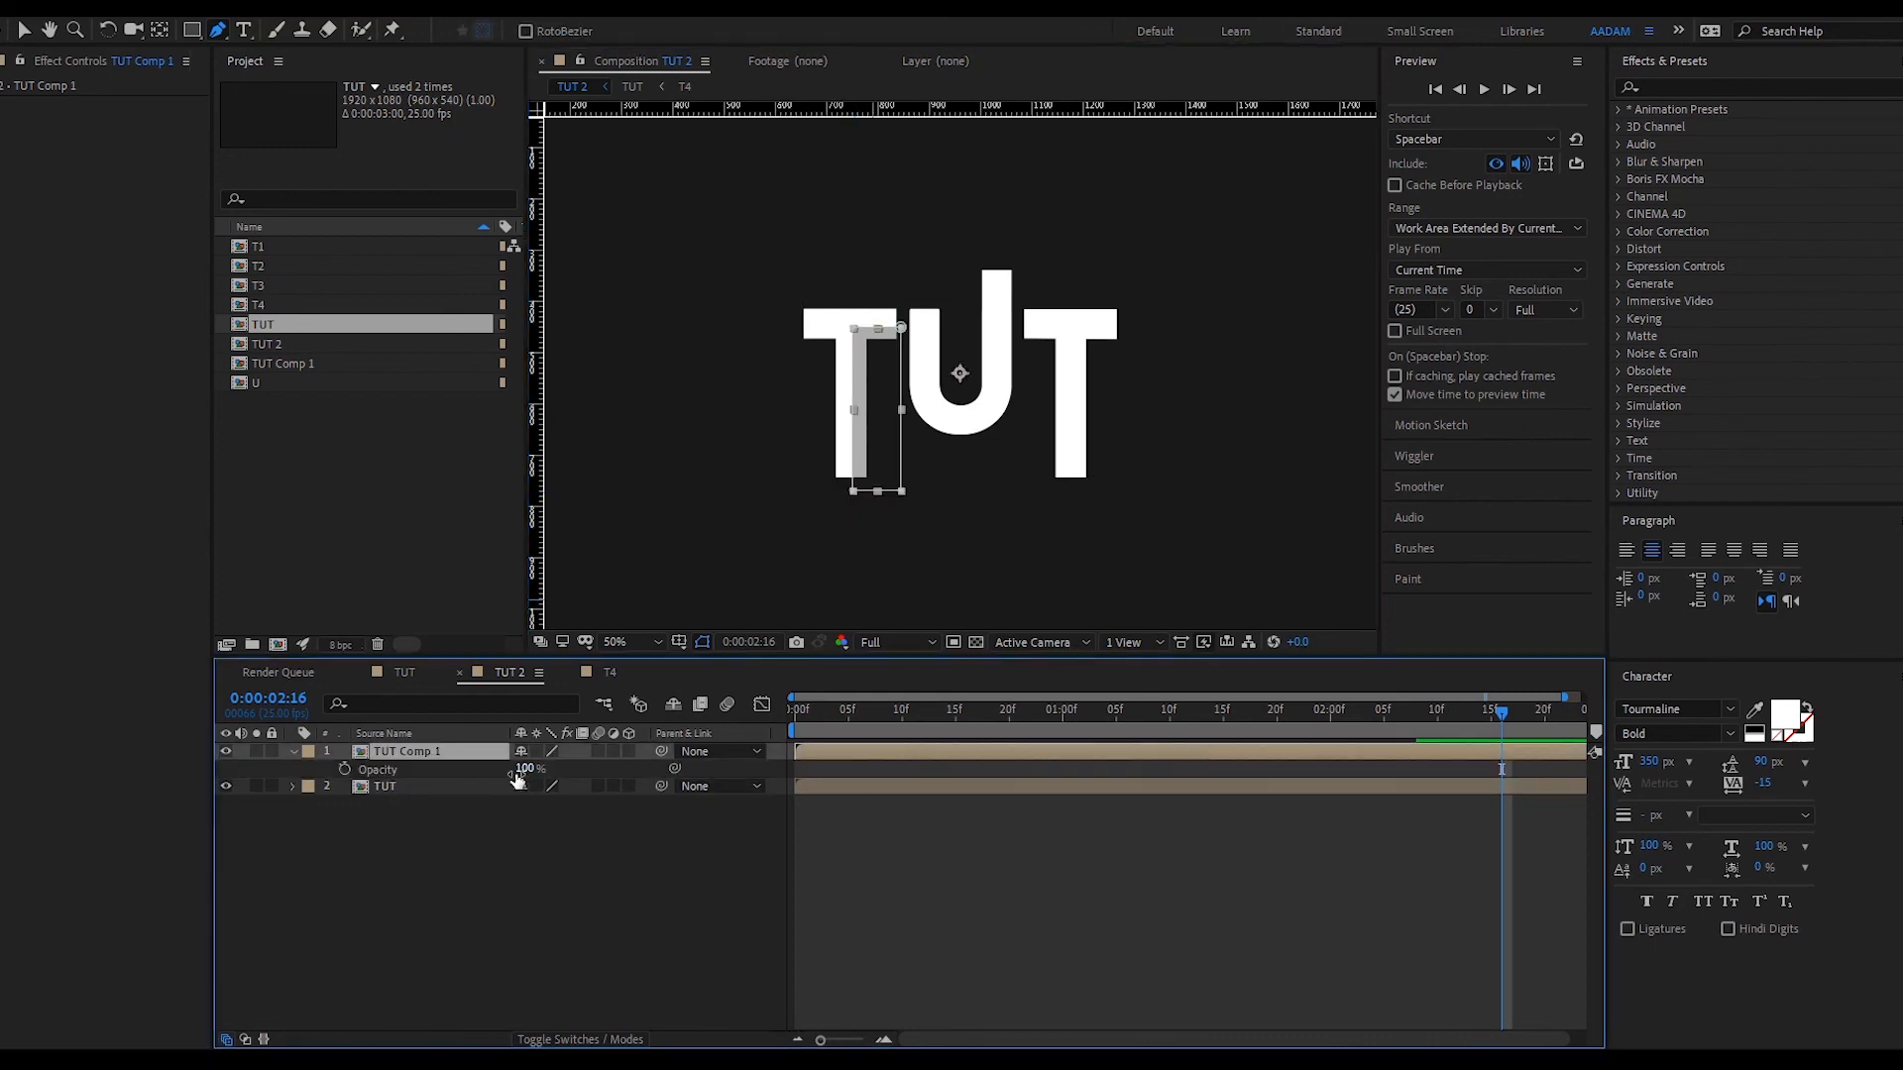
{"action": "left_click_drag", "start_coordinate": [523, 777], "coordinate": [466, 783]}
{"action": "left_click", "coordinate": [1019, 920]}
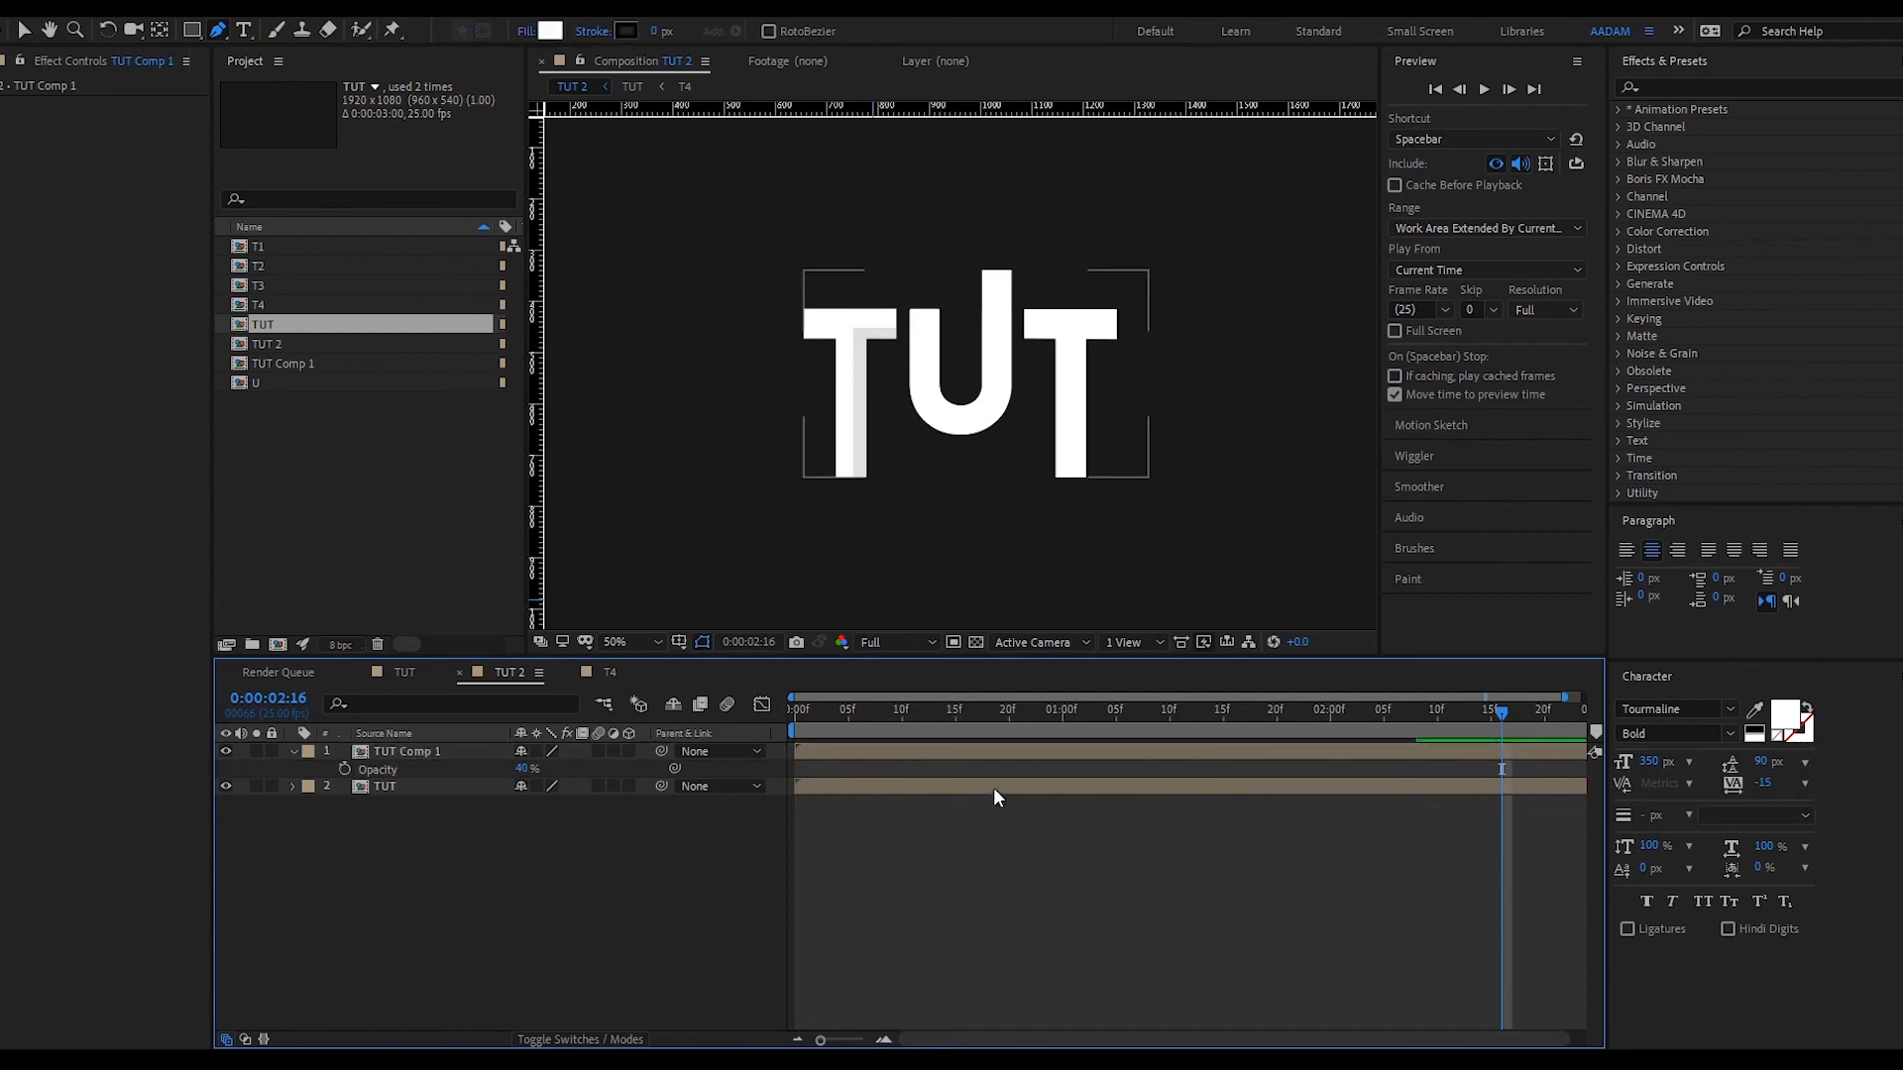
{"action": "left_click", "coordinate": [1015, 753]}
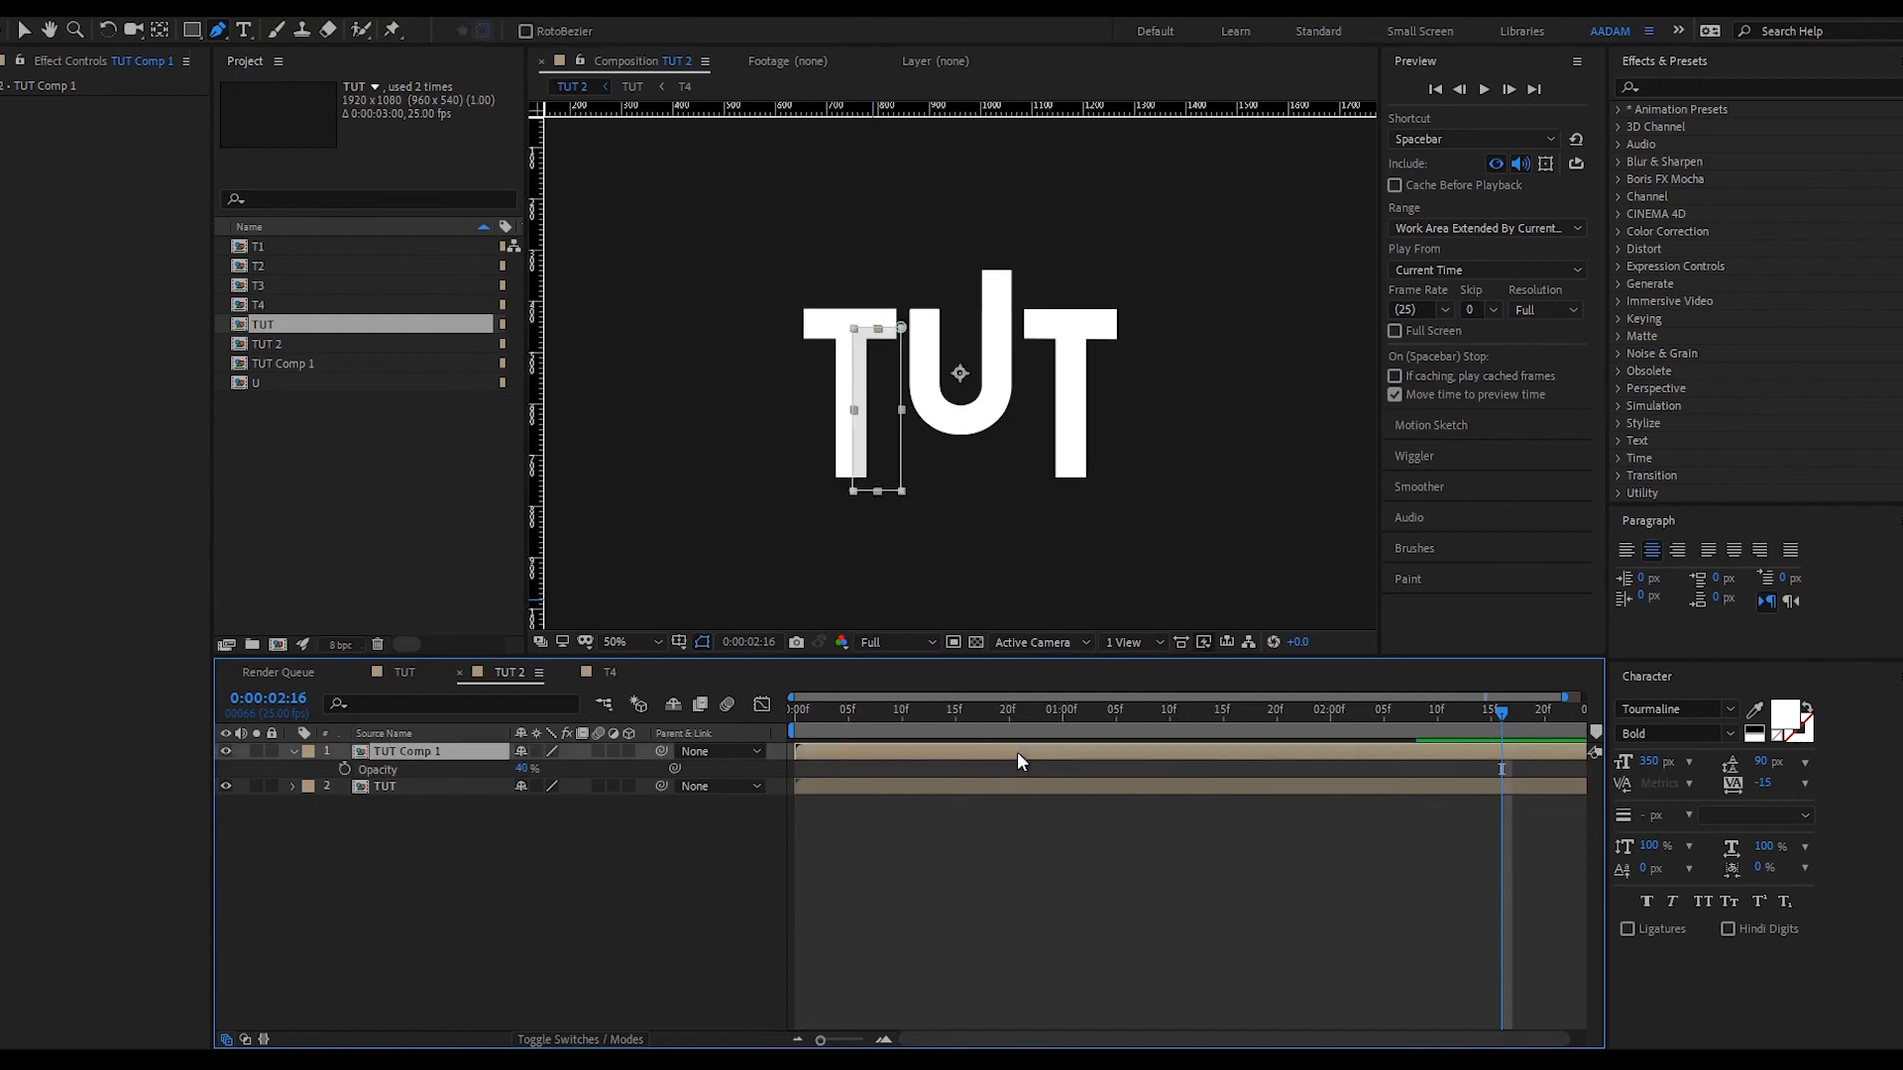
{"action": "key", "text": "ctrl+d"}
- Delete the copied Mask 1 from the top TUT Comp 1 layer
{"action": "key", "text": "m"}
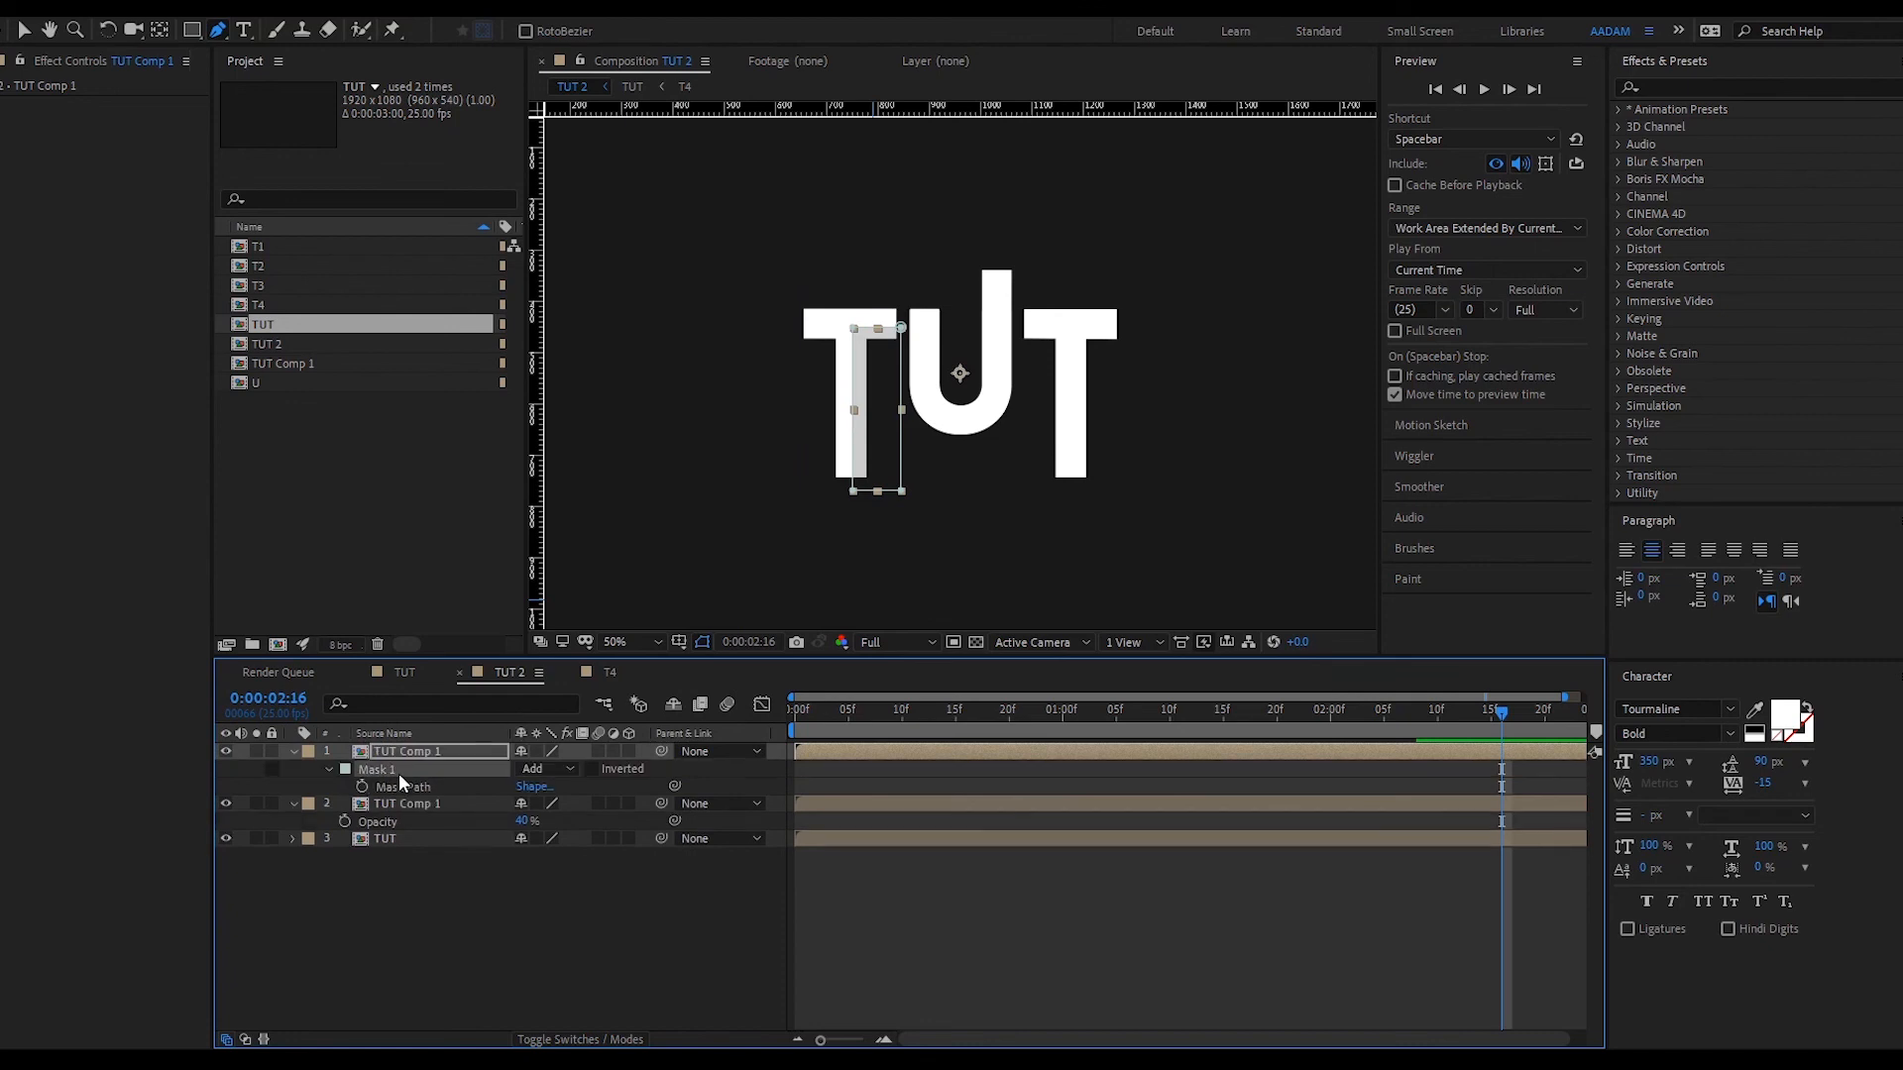
{"action": "left_click", "coordinate": [399, 773]}
{"action": "key", "text": "Delete"}
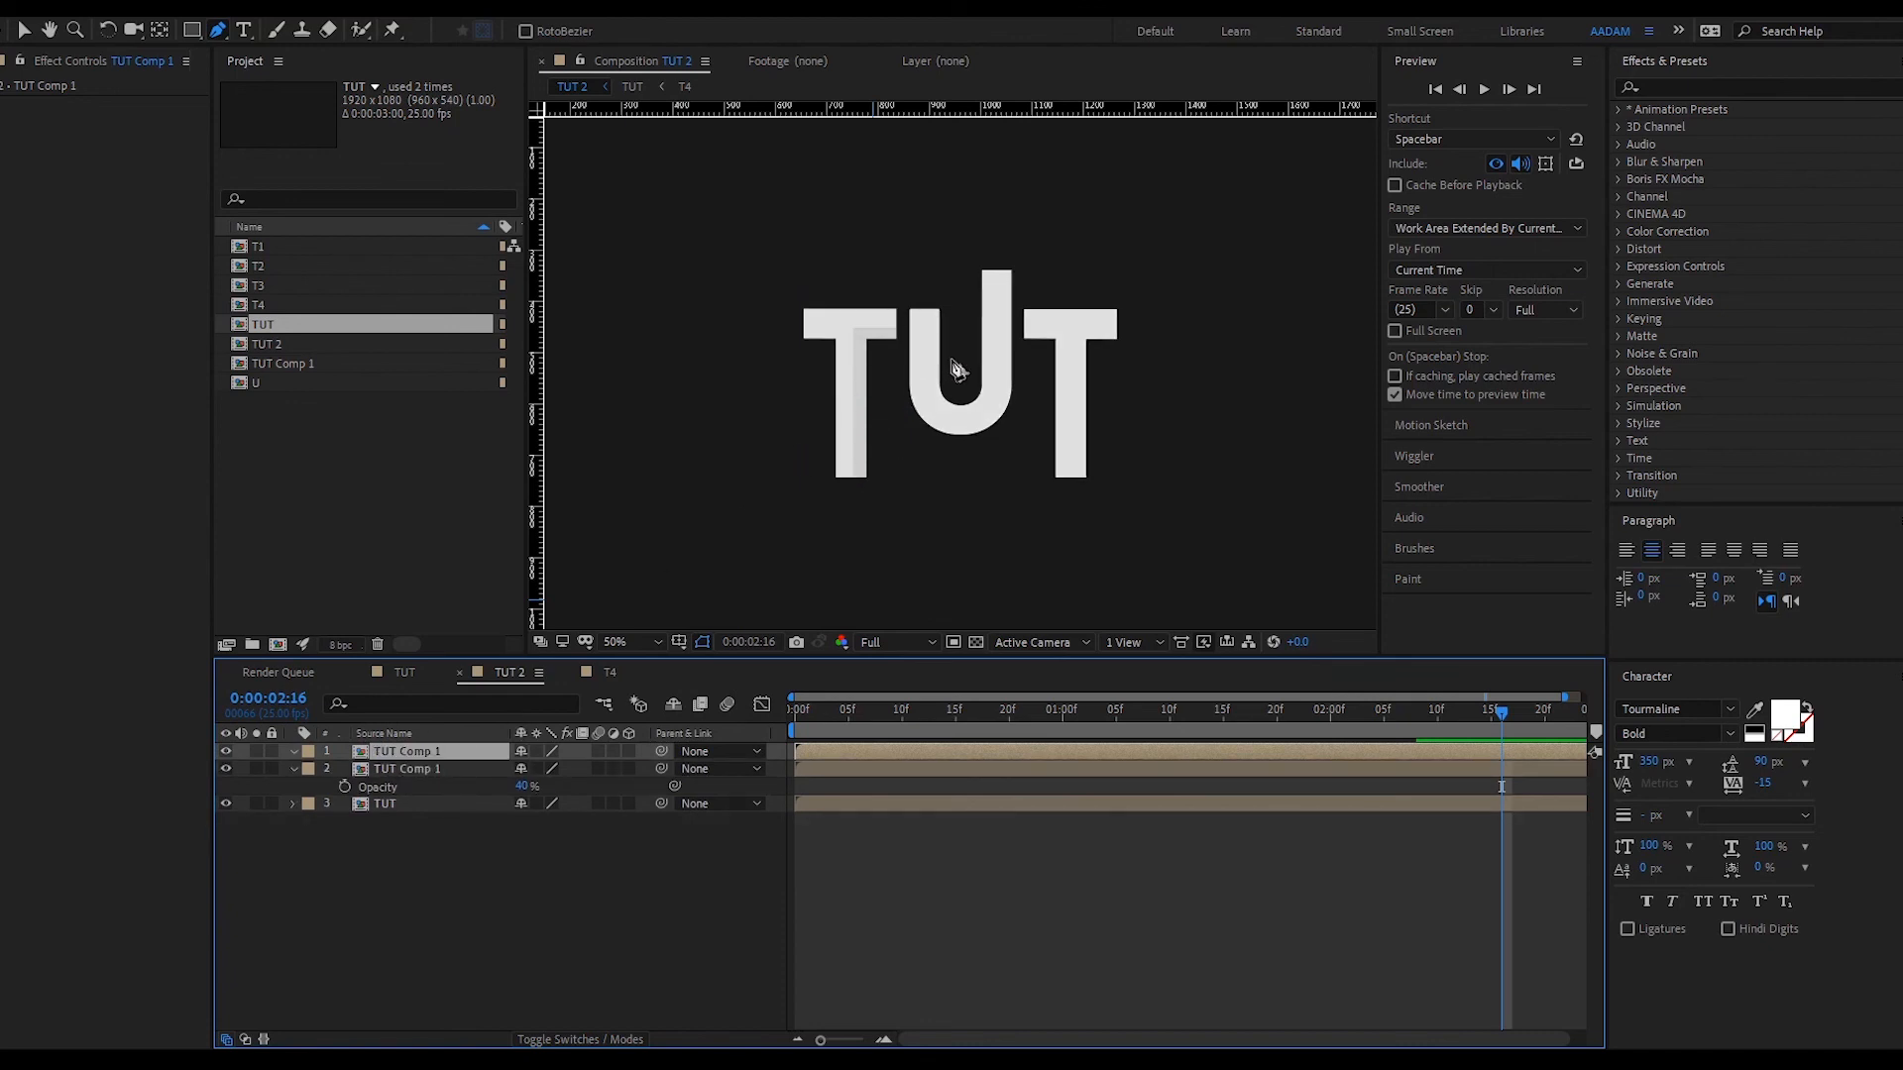
- Draw a new curved mask around the U and scrub back to check the shadow
{"action": "left_click", "coordinate": [922, 300]}
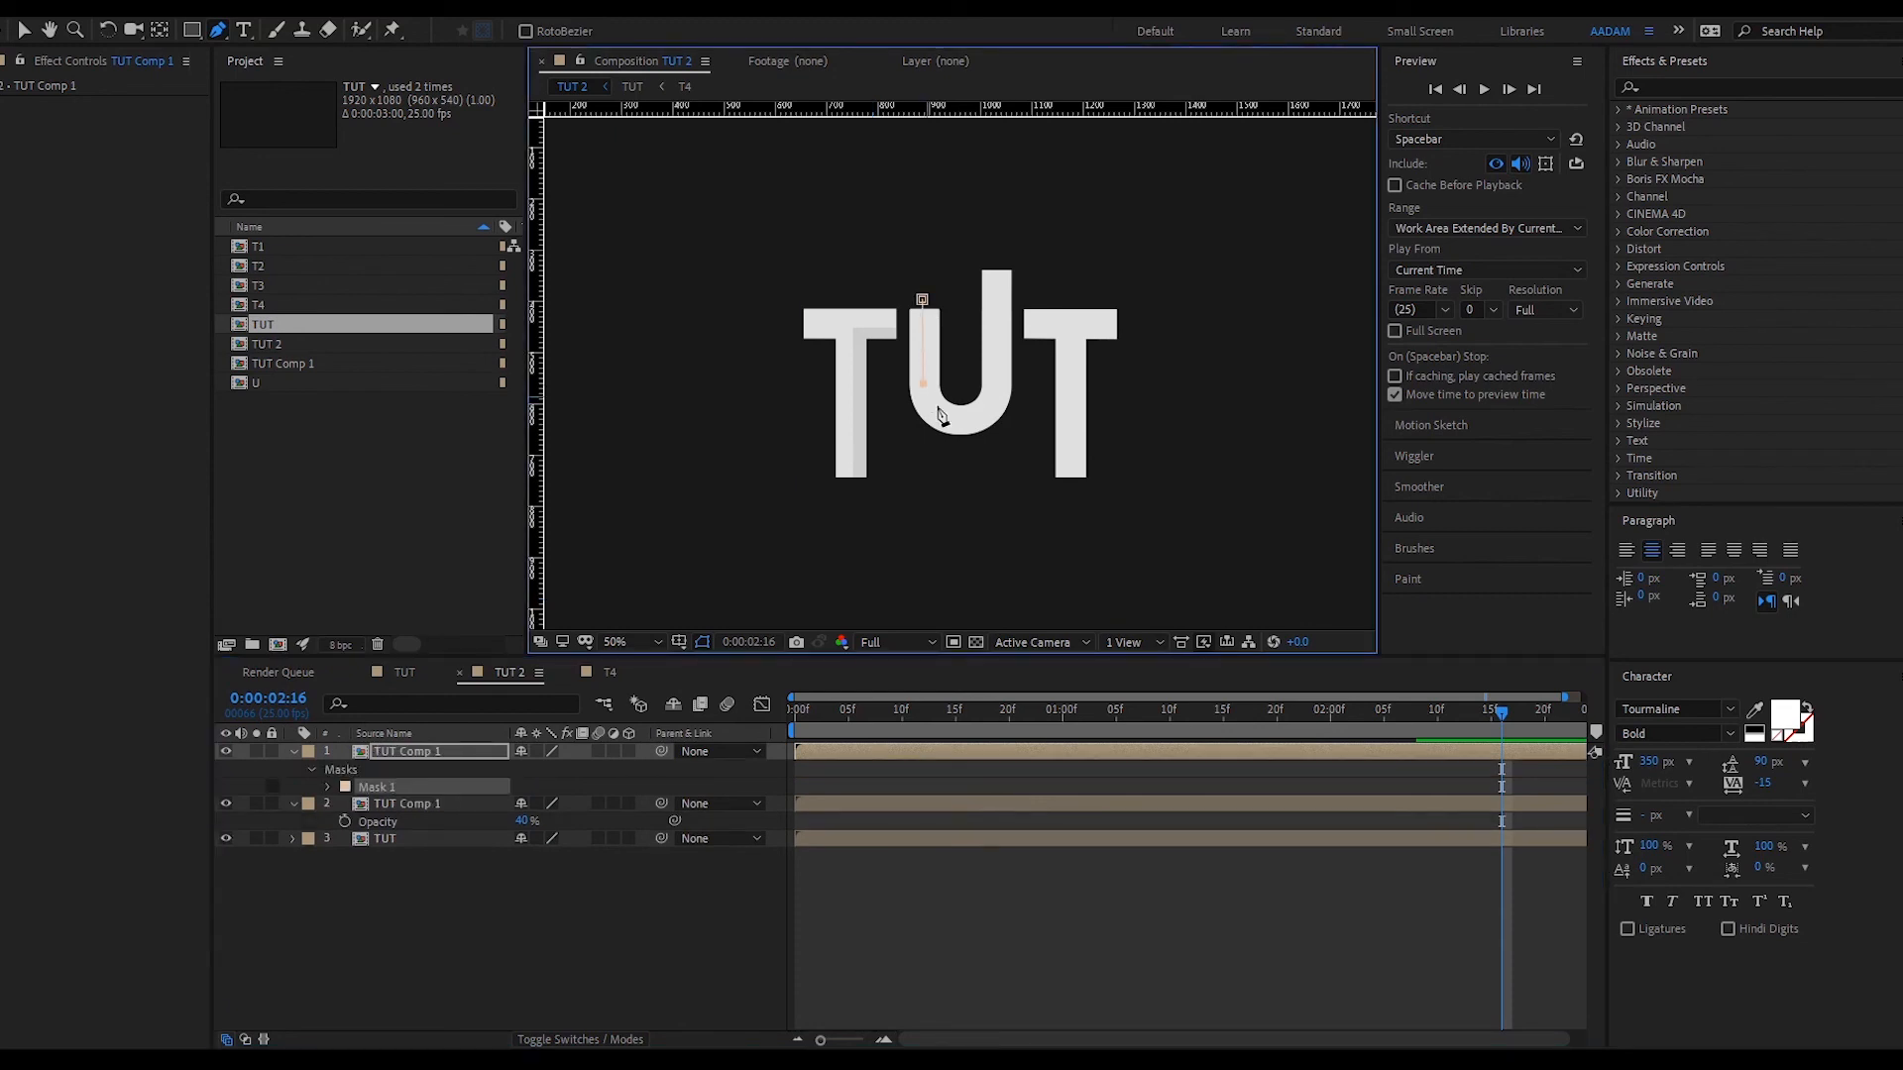
{"action": "left_click_drag", "start_coordinate": [959, 429], "coordinate": [999, 411]}
{"action": "left_click", "coordinate": [997, 188]}
{"action": "left_click", "coordinate": [1054, 877]}
{"action": "left_click_drag", "start_coordinate": [1216, 716], "coordinate": [965, 743]}
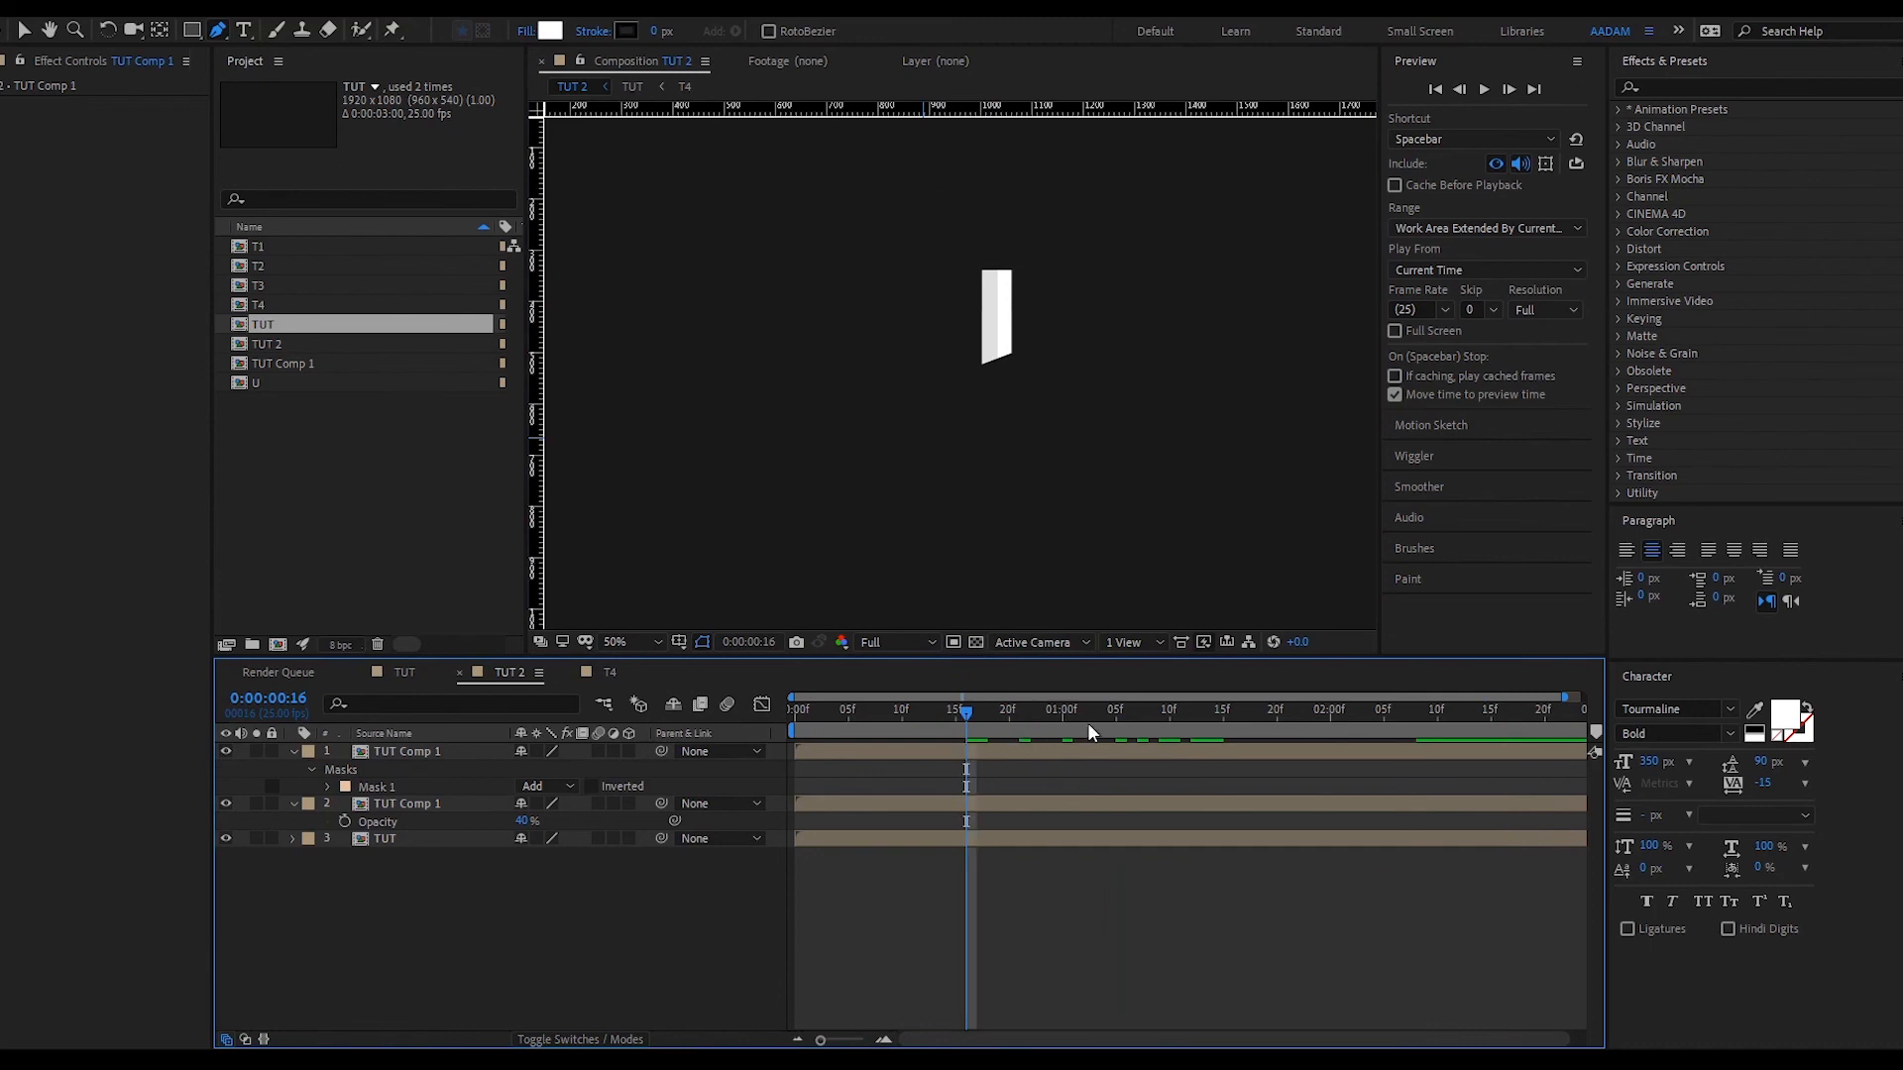
- At 2:09, duplicate the U shadow layer and delete the copy's Mask 1
{"action": "left_click", "coordinate": [1265, 705]}
{"action": "left_click", "coordinate": [1265, 749]}
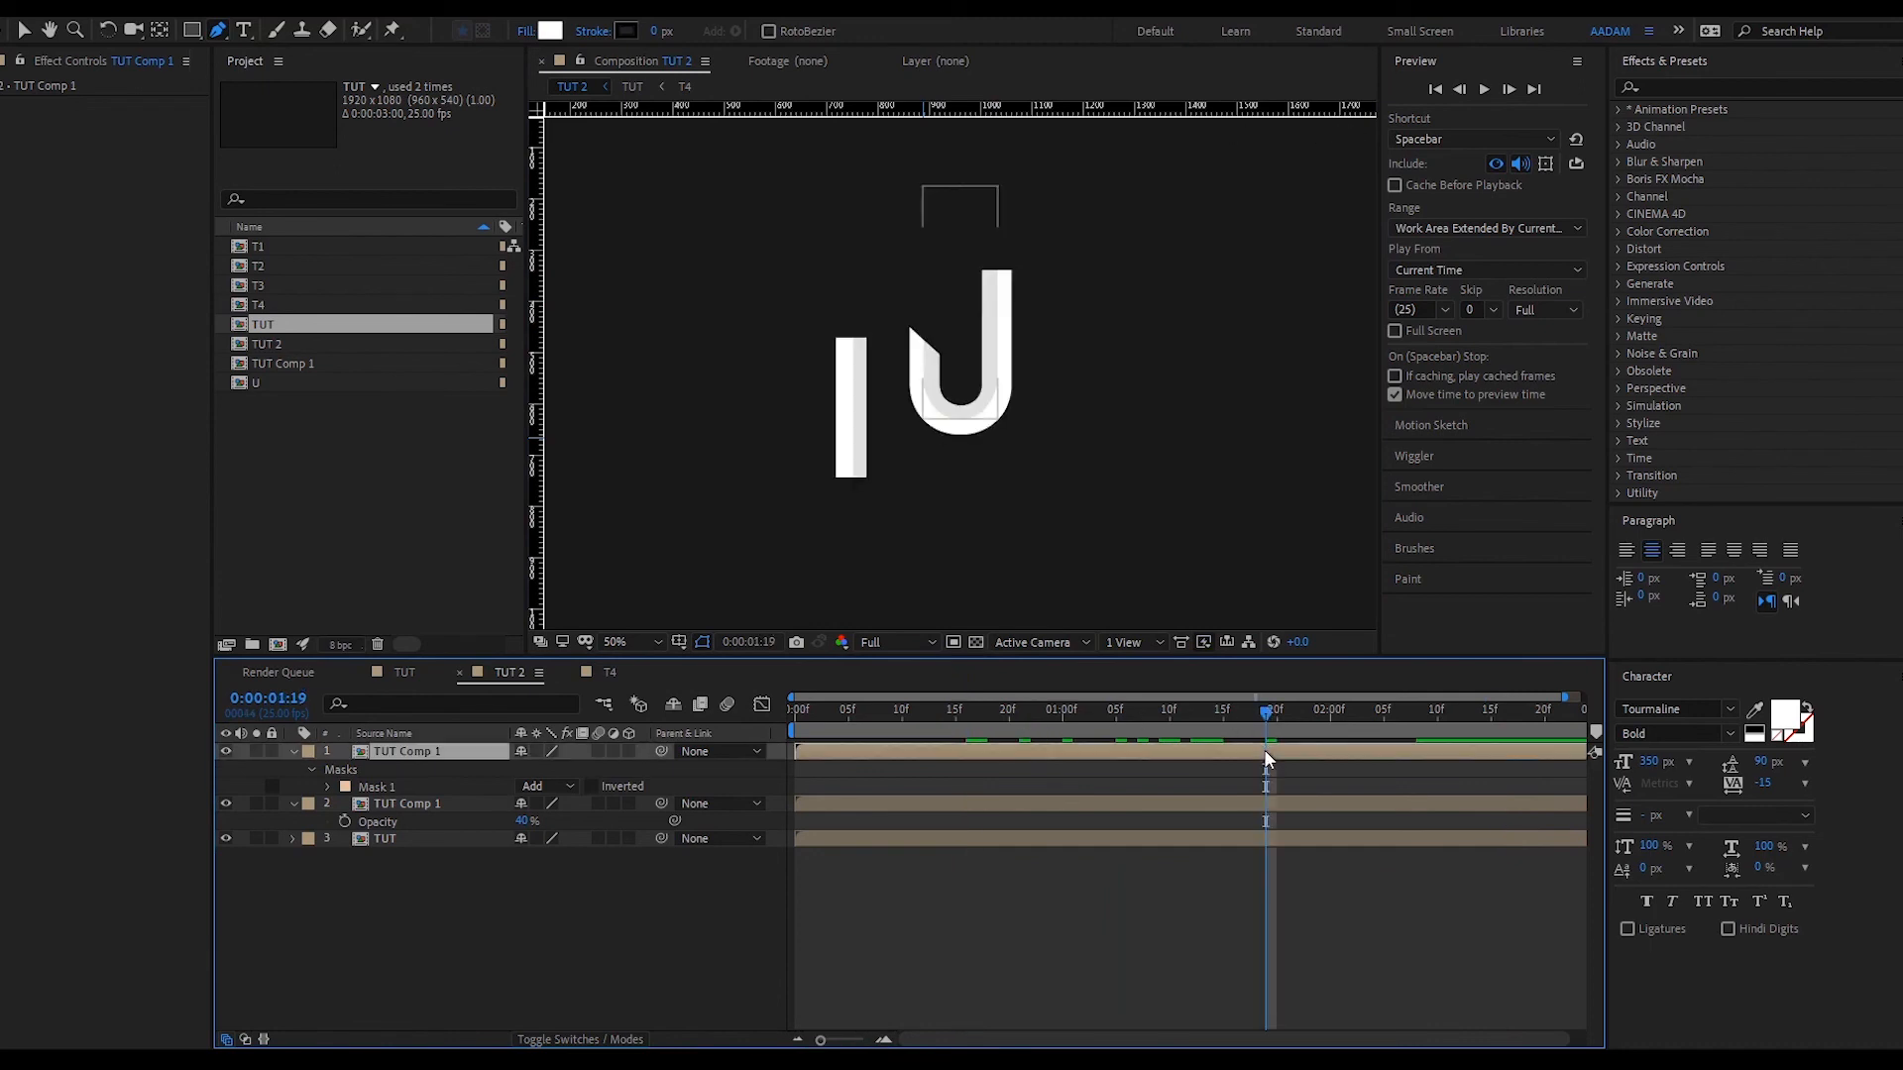
{"action": "left_click", "coordinate": [1424, 712]}
{"action": "key", "text": "ctrl+d"}
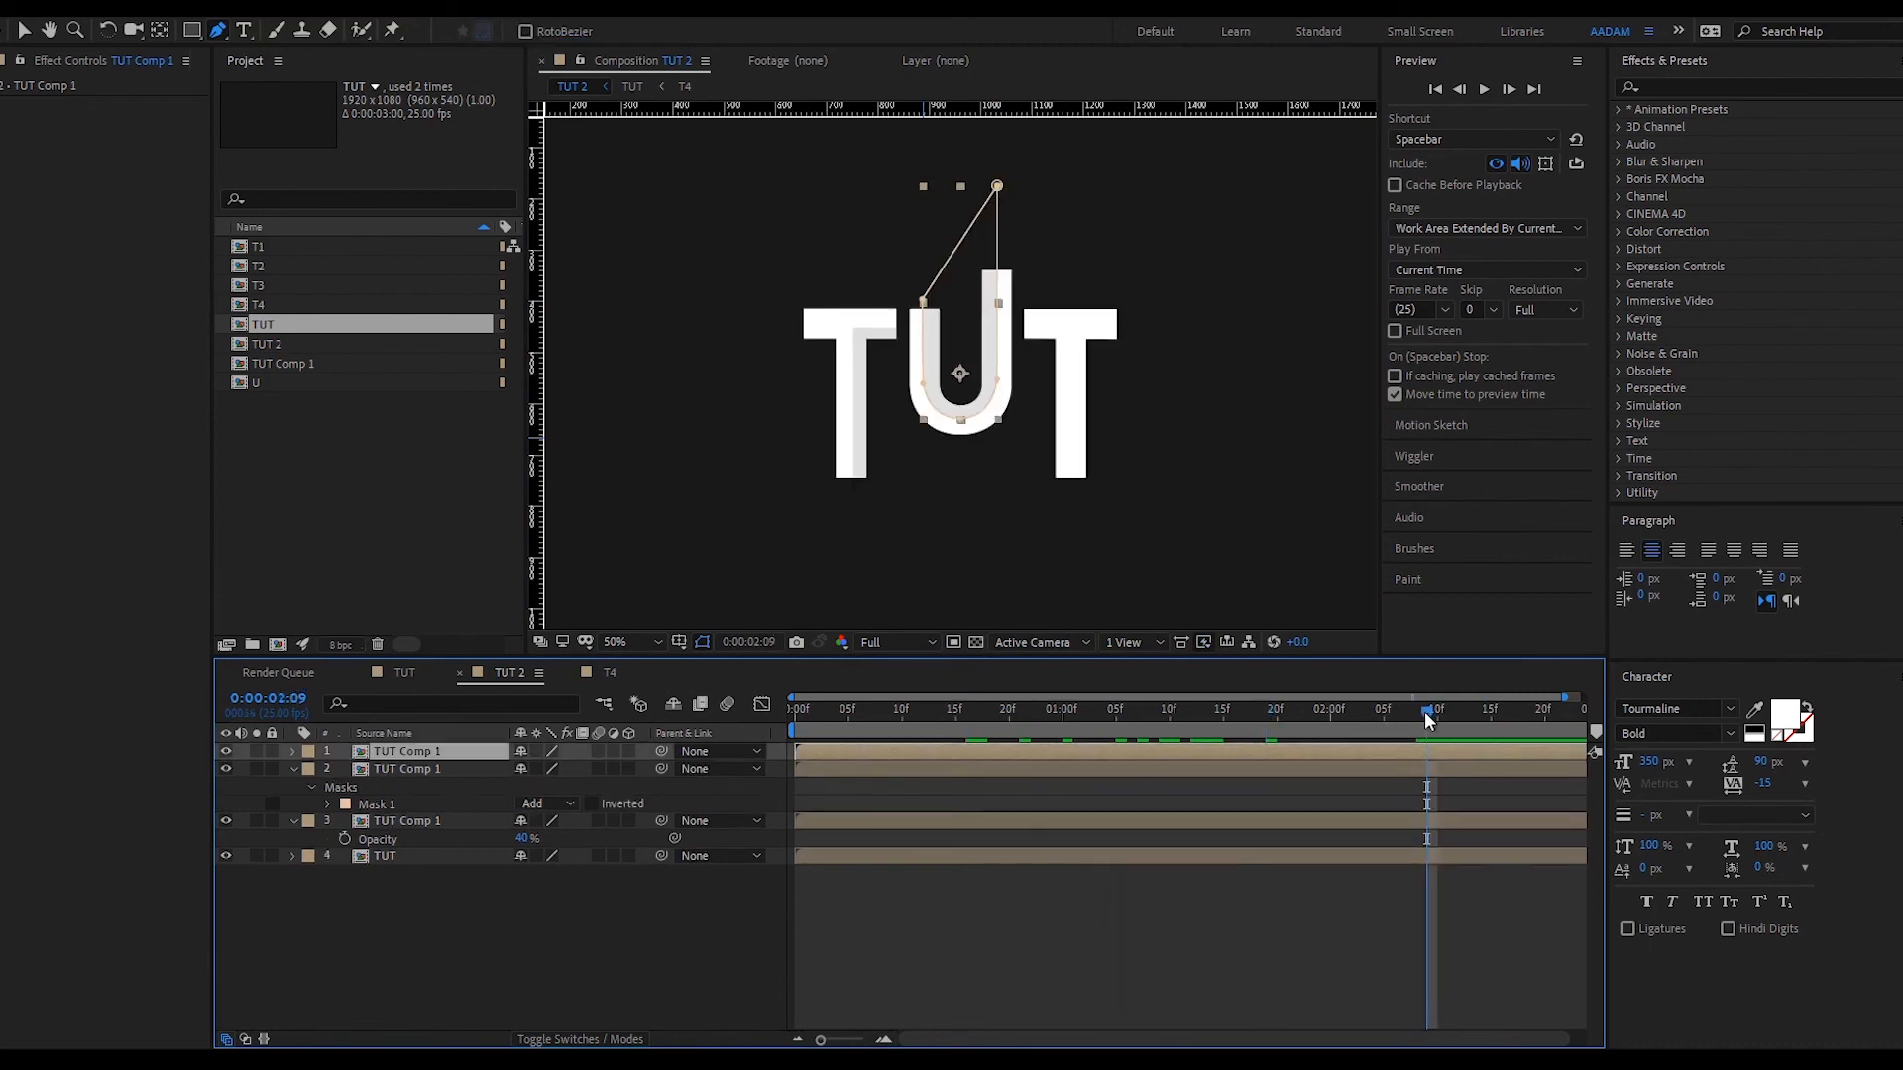
{"action": "key", "text": "m"}
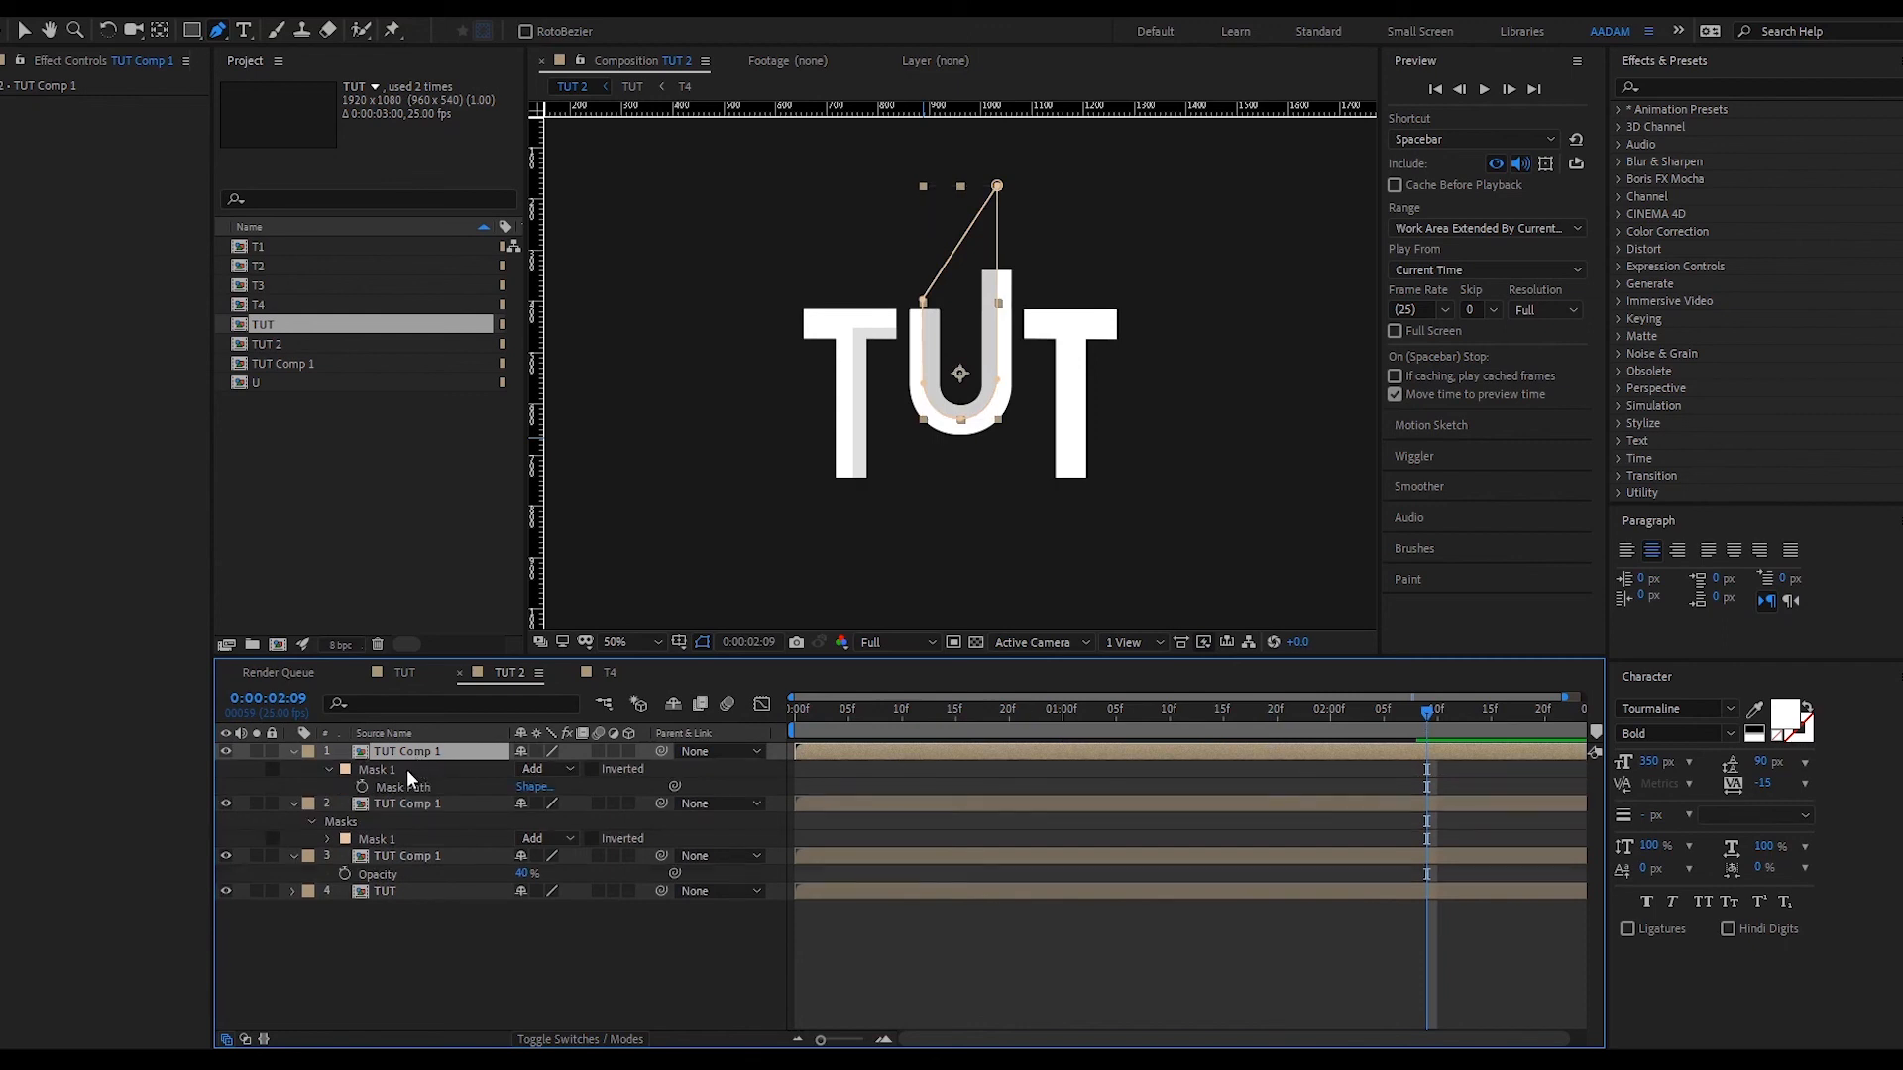
{"action": "left_click", "coordinate": [377, 769]}
{"action": "key", "text": "Delete"}
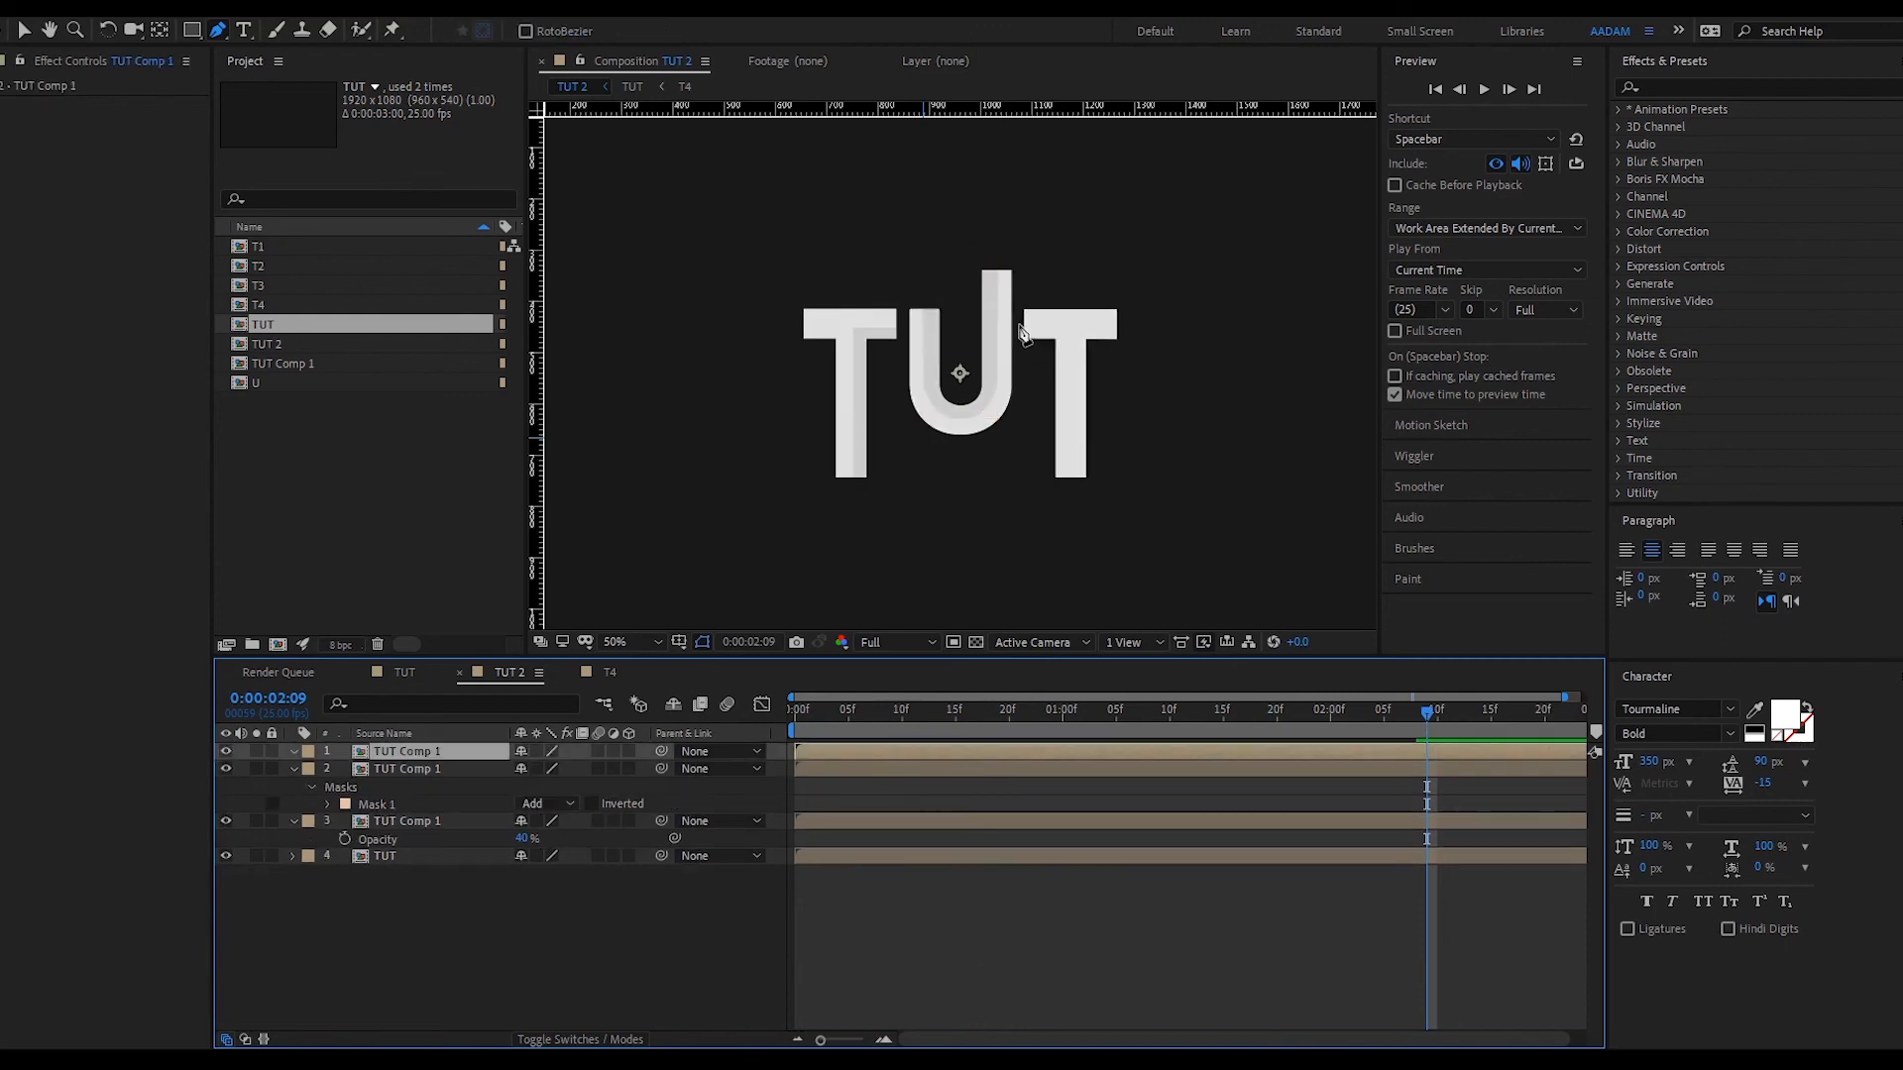
- Draw a thin rectangular mask over the last T's top bar
{"action": "left_click", "coordinate": [1017, 322]}
{"action": "left_click", "coordinate": [1124, 322]}
{"action": "left_click", "coordinate": [1123, 296]}
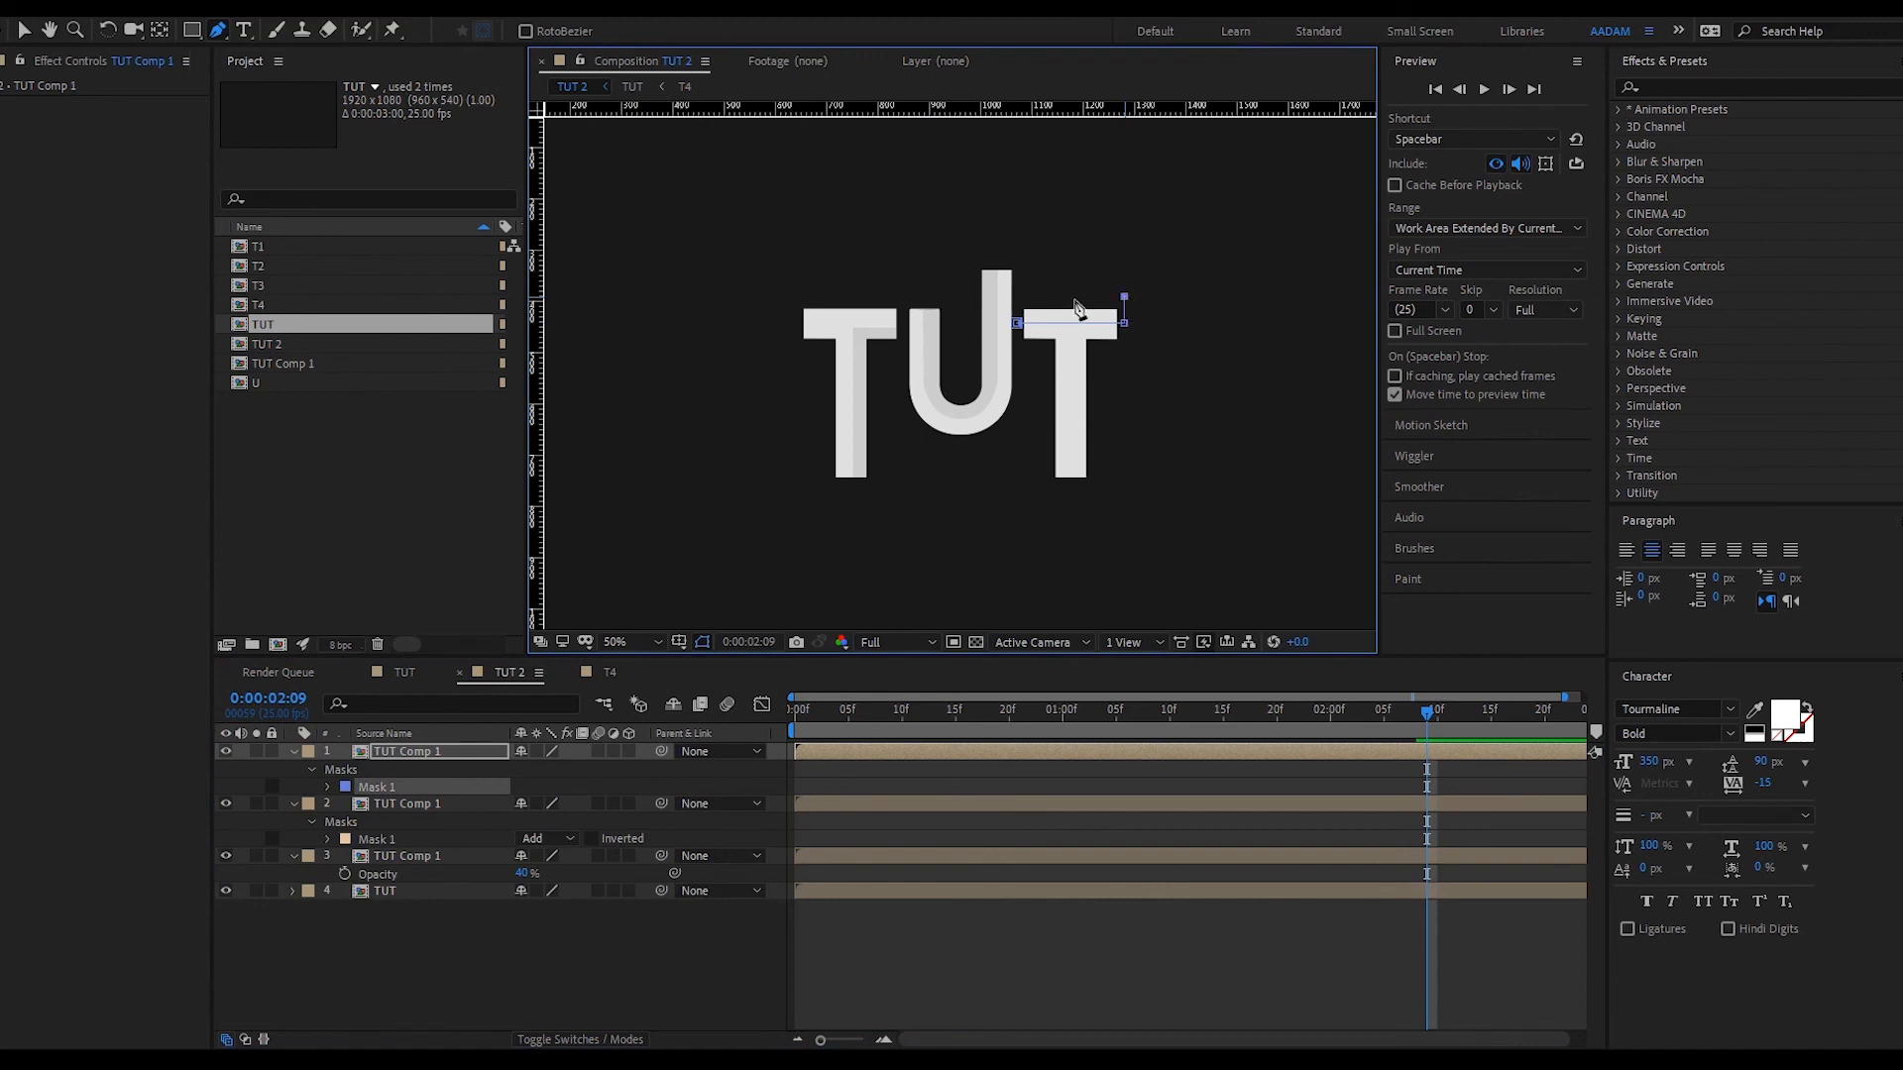
{"action": "left_click", "coordinate": [1017, 296]}
{"action": "left_click", "coordinate": [1017, 322]}
- Return to the Selection tool and play the animation from the start
{"action": "key", "text": "v"}
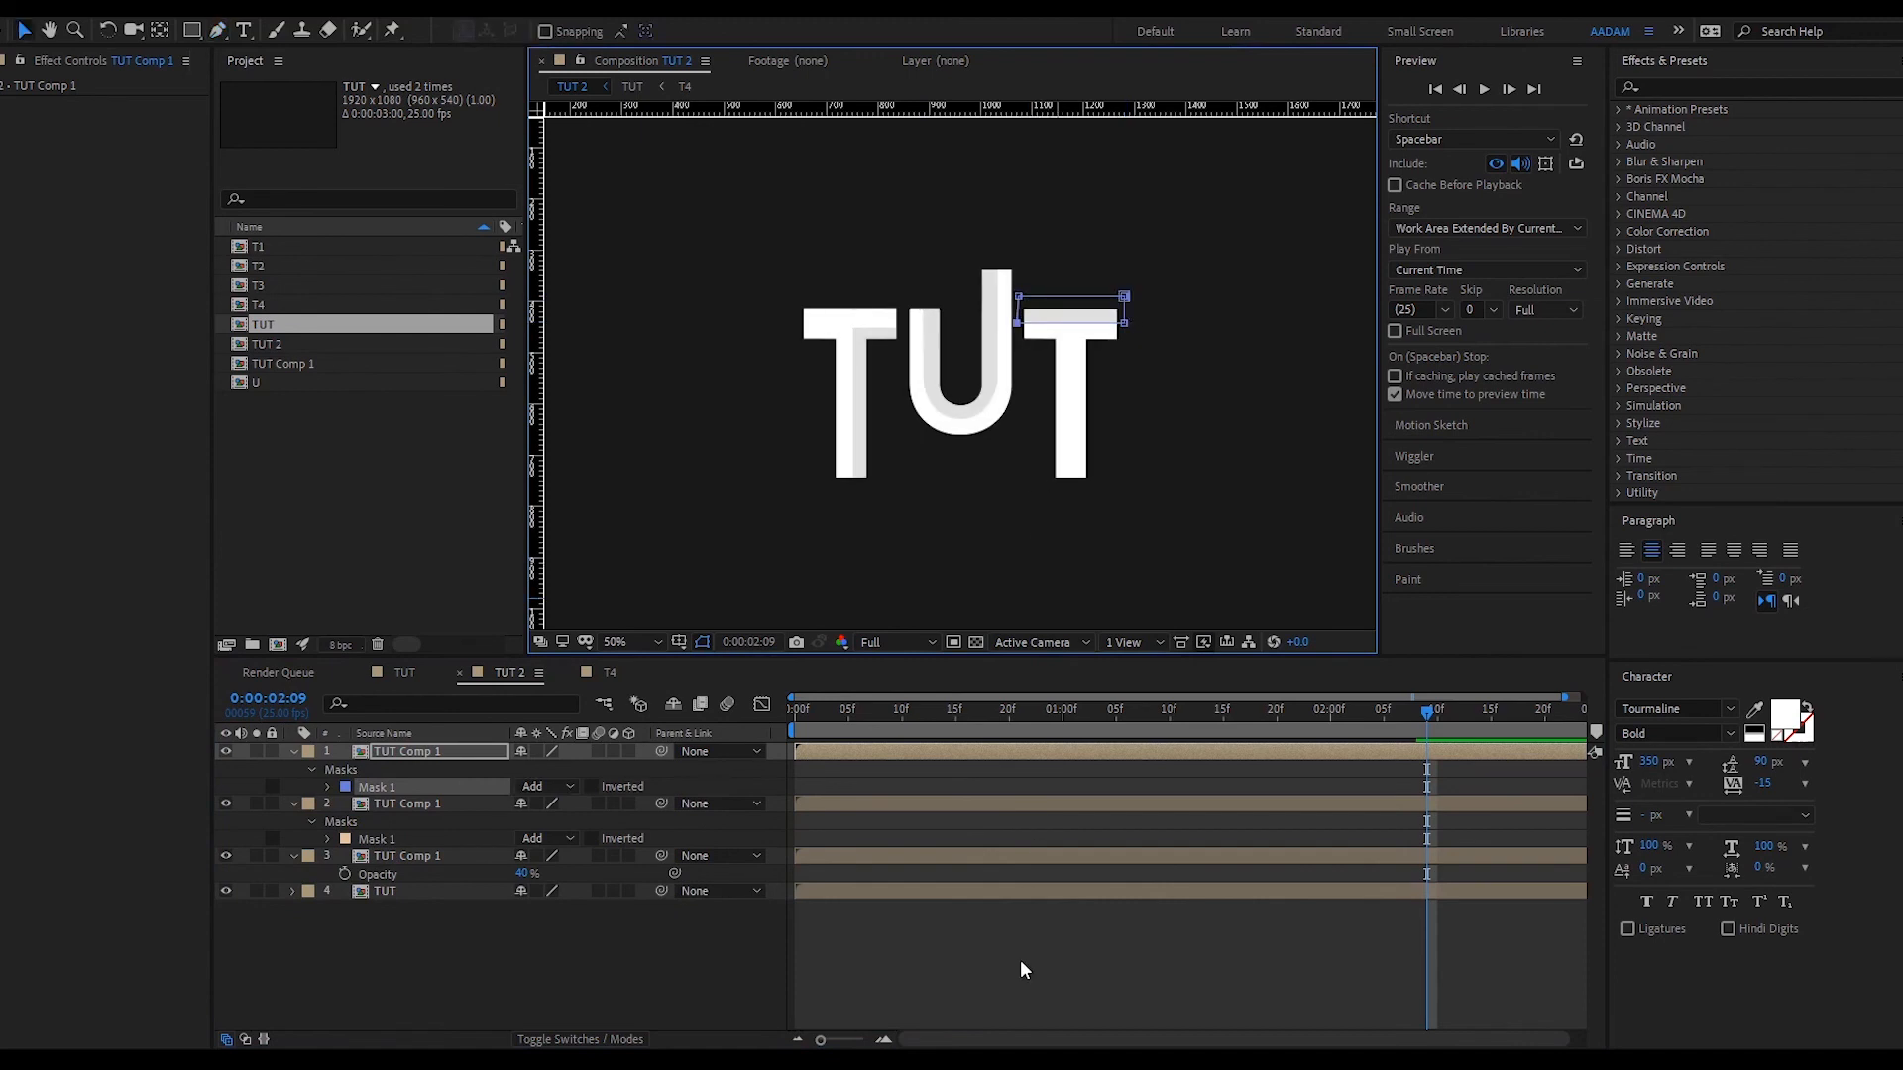
{"action": "left_click", "coordinate": [1020, 960]}
{"action": "key", "text": "space"}
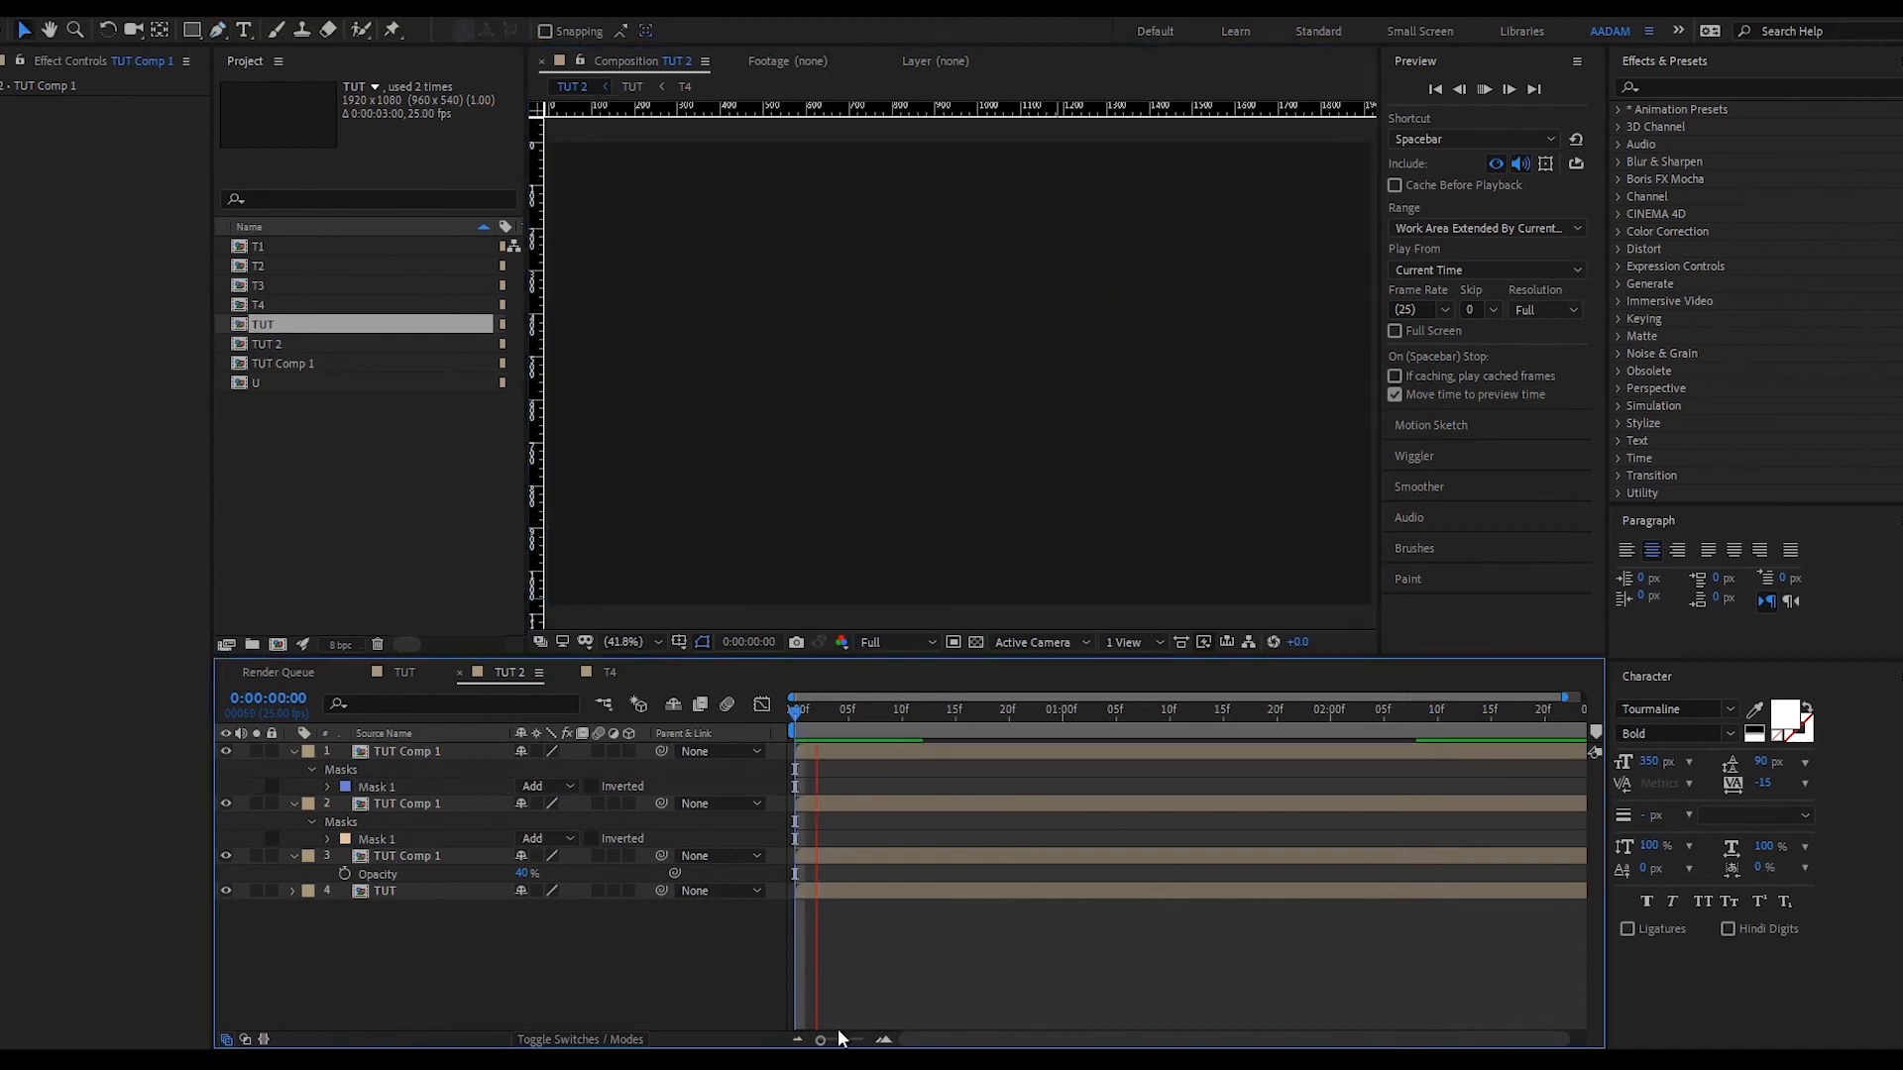